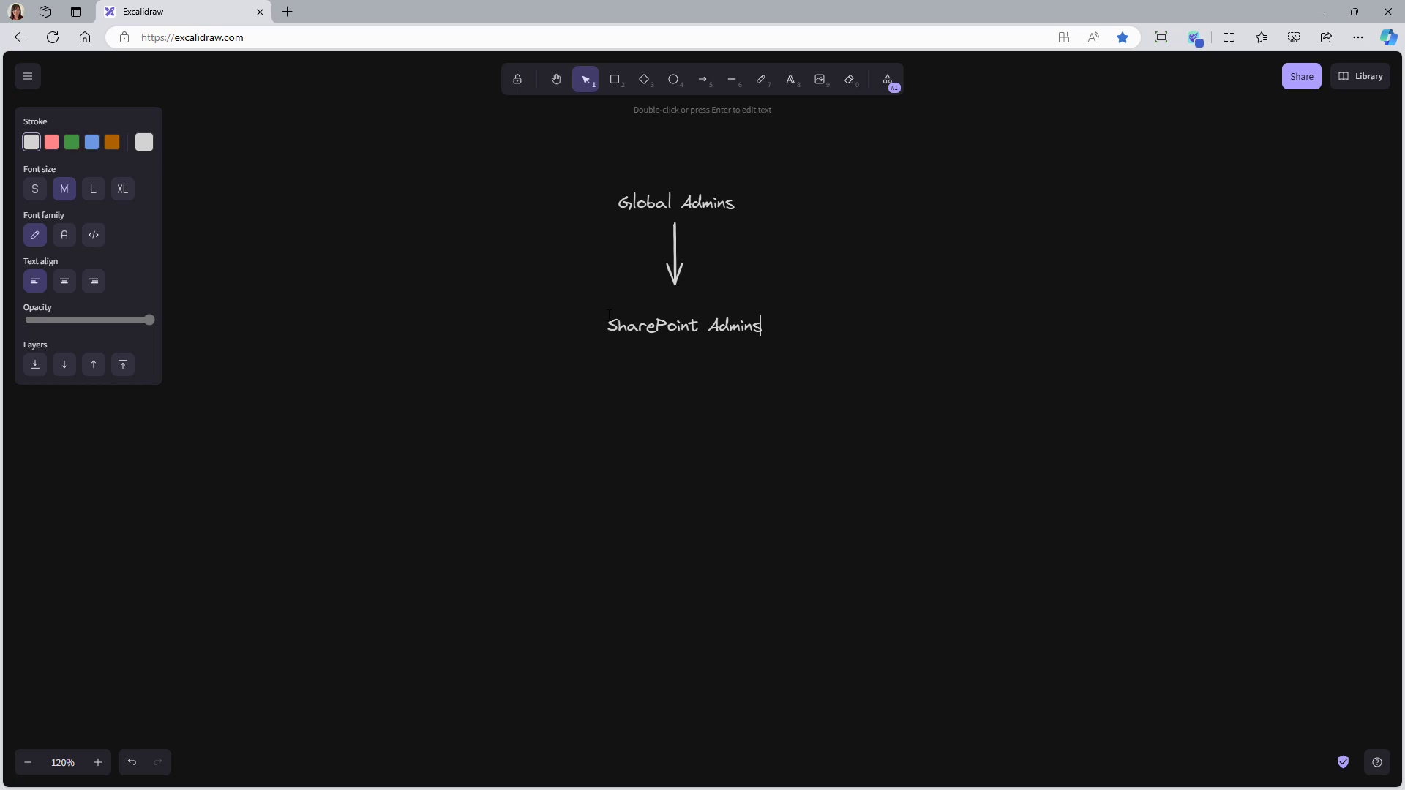
- Draw an ellipse enclosing the Global Admins and SharePoint Admins labels and the arrow between them
click(658, 410)
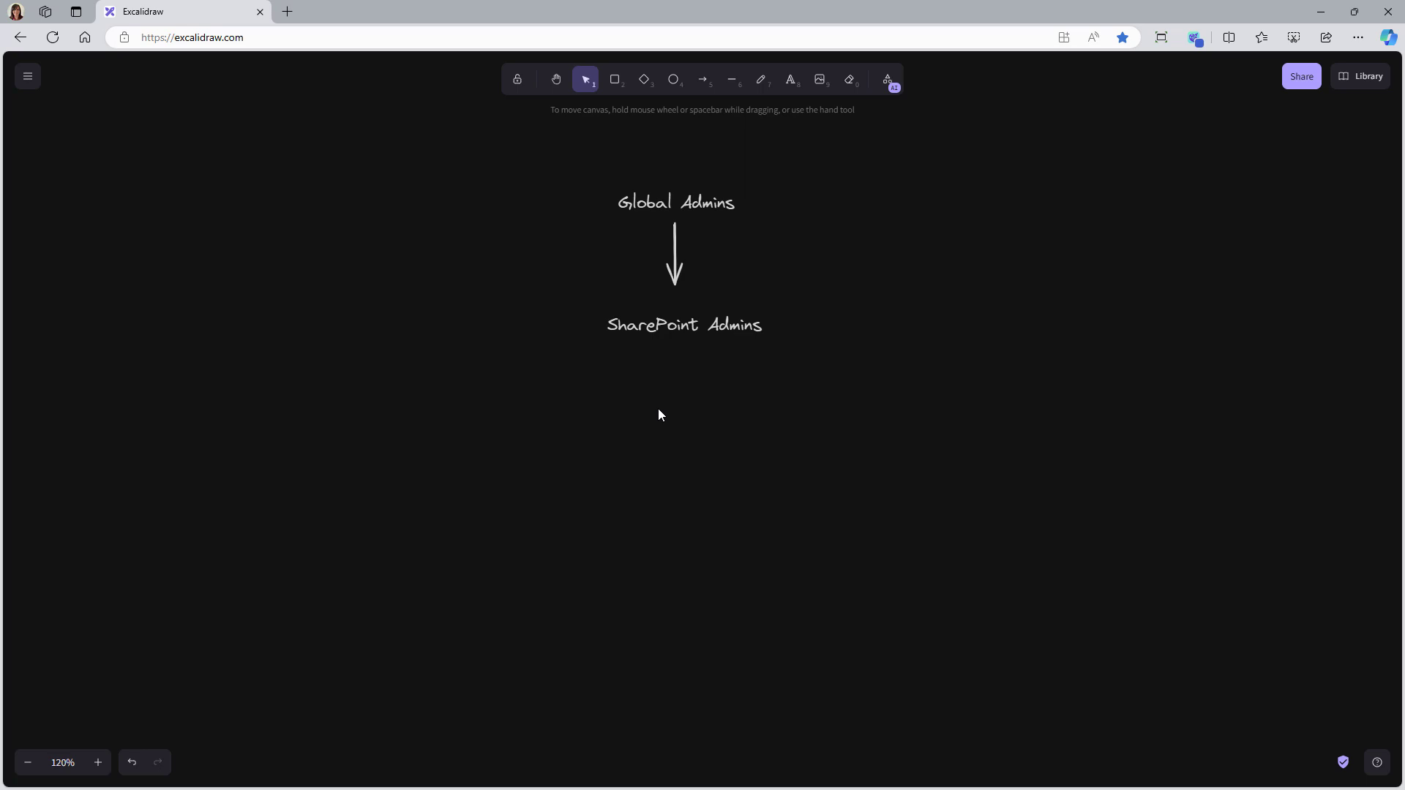
key(o)
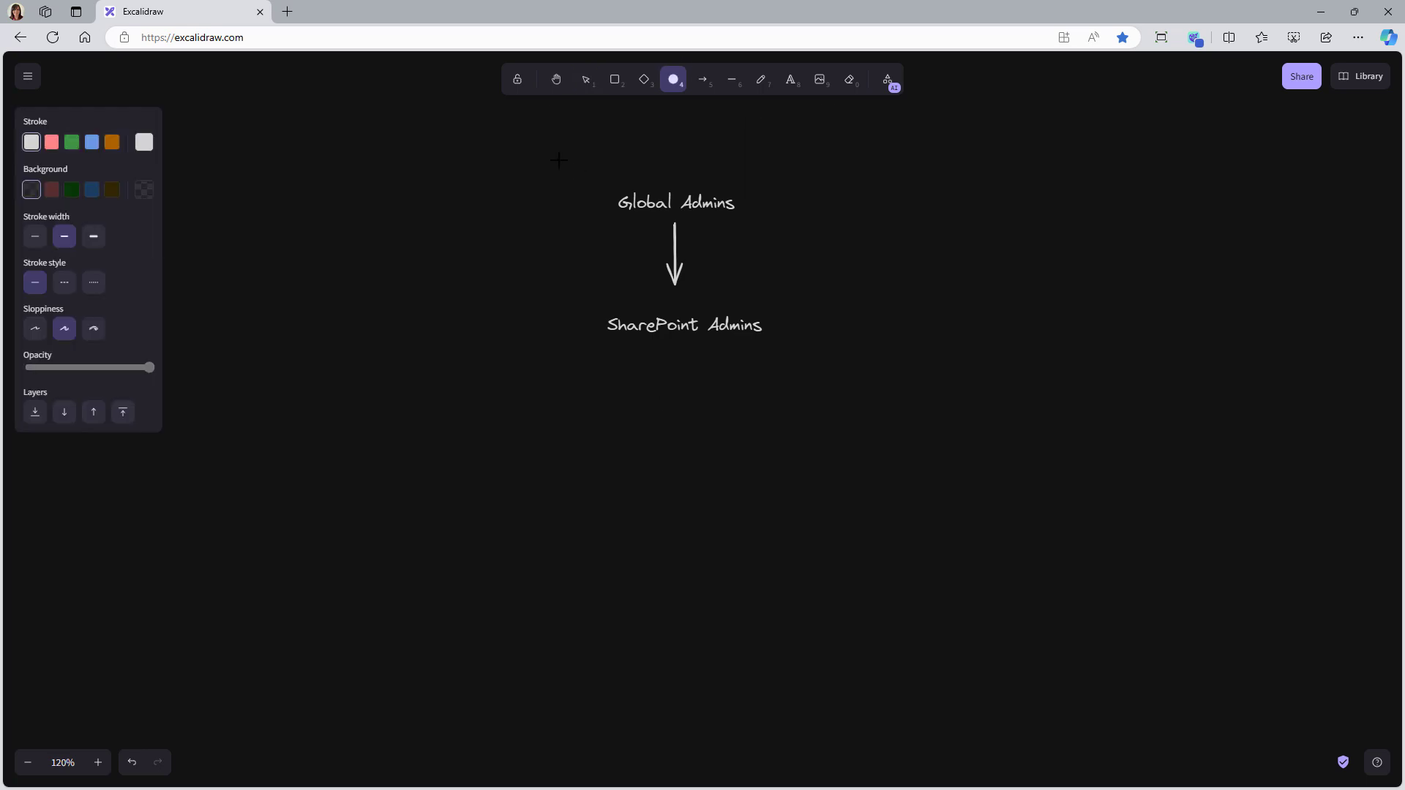
drag(538, 155, 820, 379)
- Add an arrow pointing to the ellipse's outer edge and label it "M365 Tenant Level"
key(a)
drag(906, 213, 825, 237)
click(790, 79)
click(916, 210)
text(M365 Tenant Level)
- Recolor the whole diagram red, setting the arrow between Global Admins and SharePoint Admins back to white
drag(467, 138, 1127, 413)
click(51, 141)
click(468, 410)
click(674, 252)
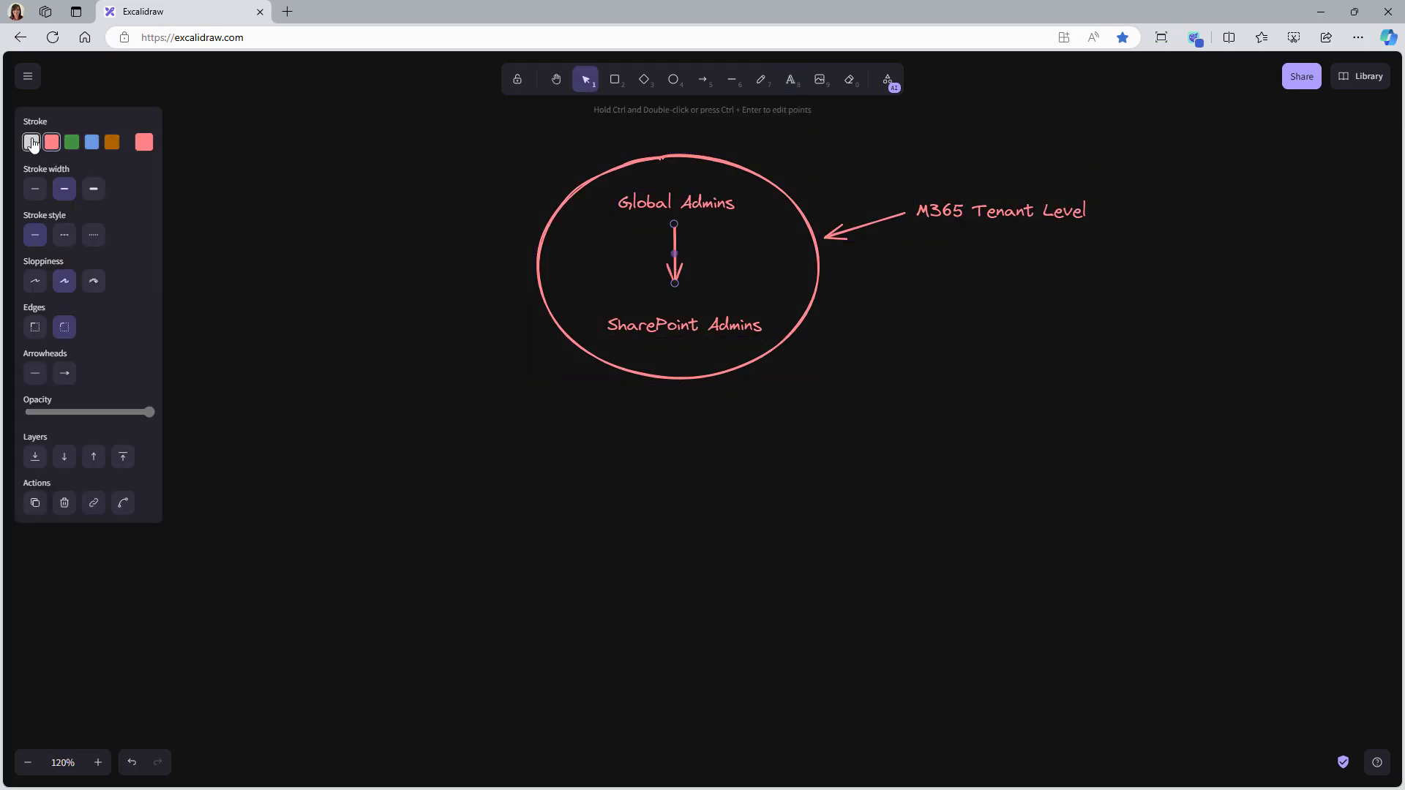
click(36, 143)
click(604, 405)
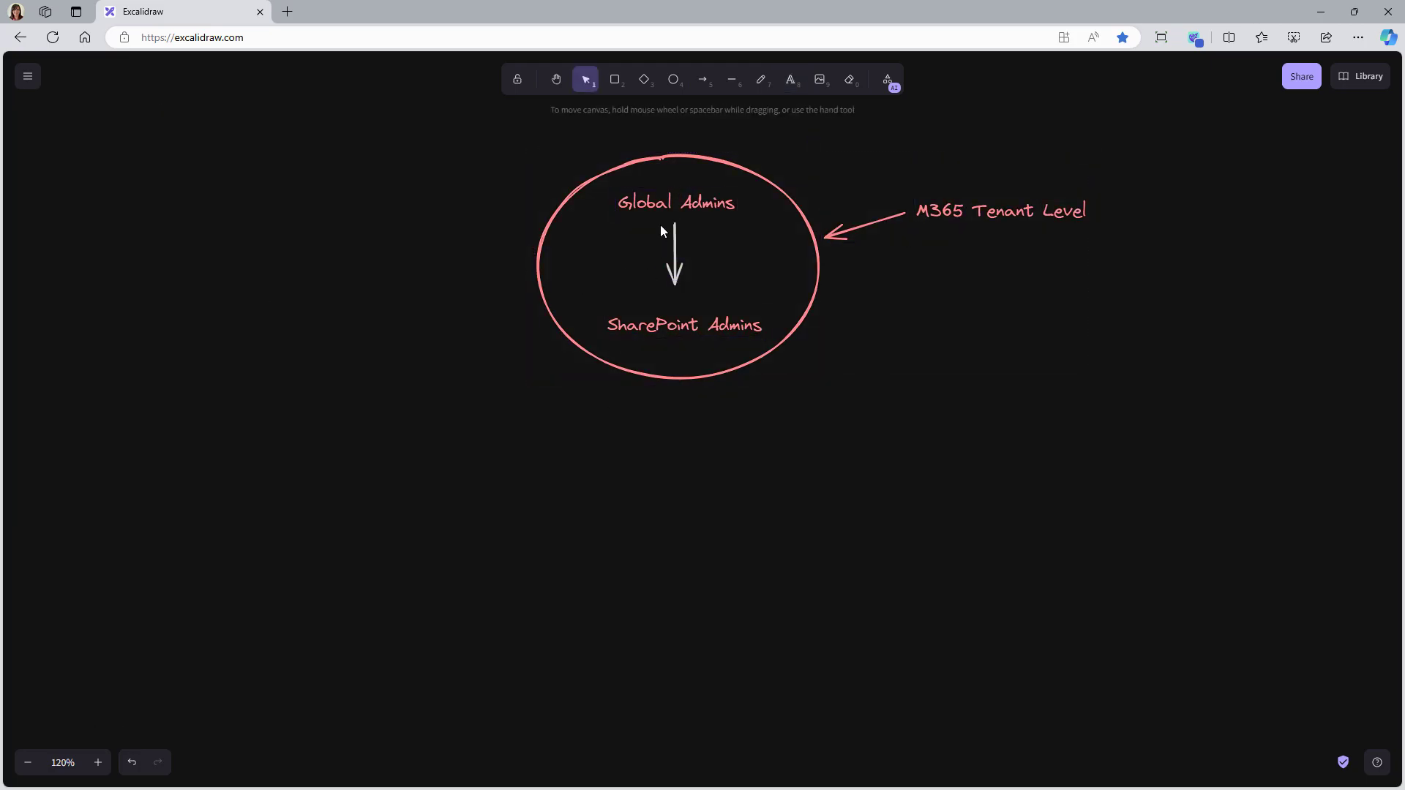
- Draw an arrow down from the ellipse to a new underlined heading "Site Admins (aka Site Collections Admins)"
click(700, 82)
drag(682, 395, 684, 450)
double_click(554, 476)
text(Site Ad)
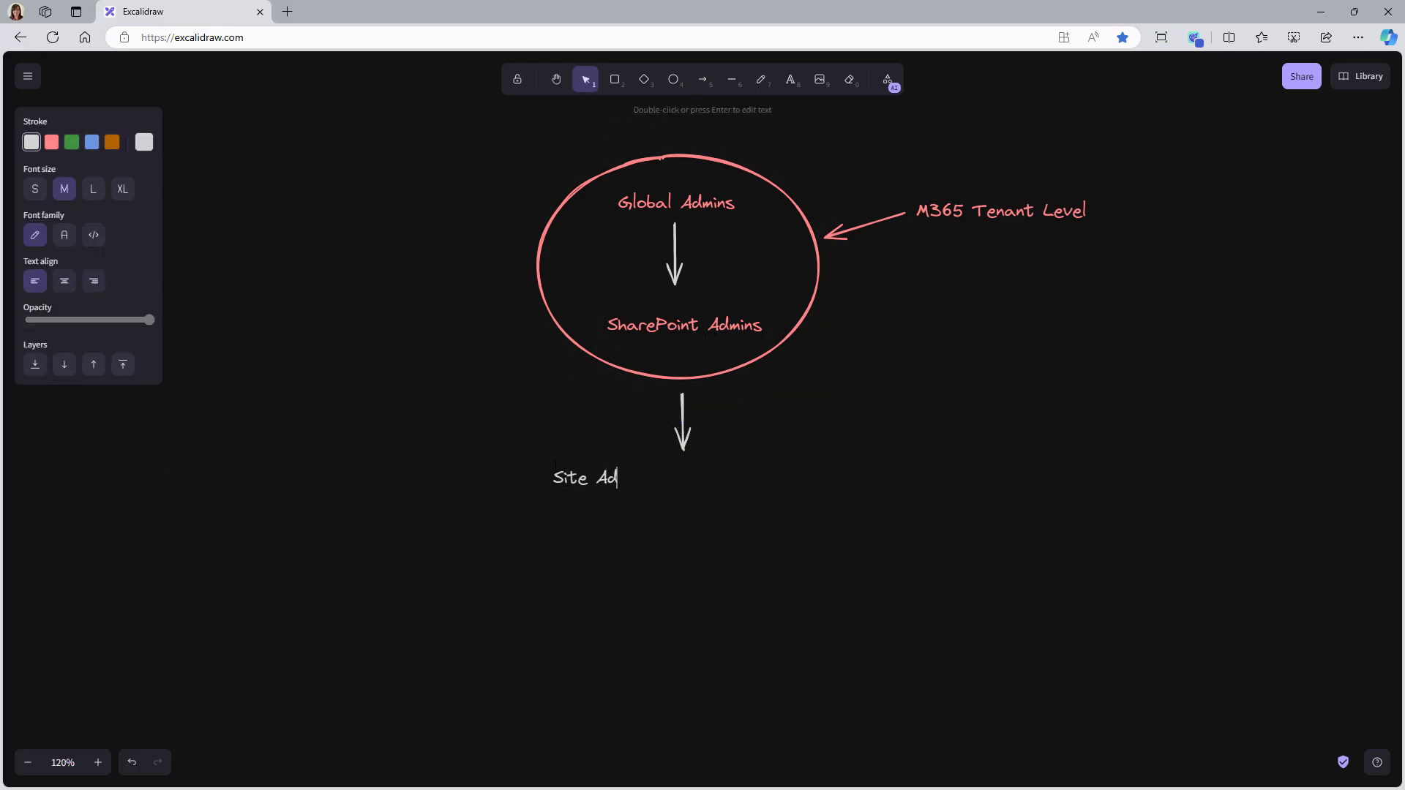
text(mins ()
text(aka Site Collections Admins)
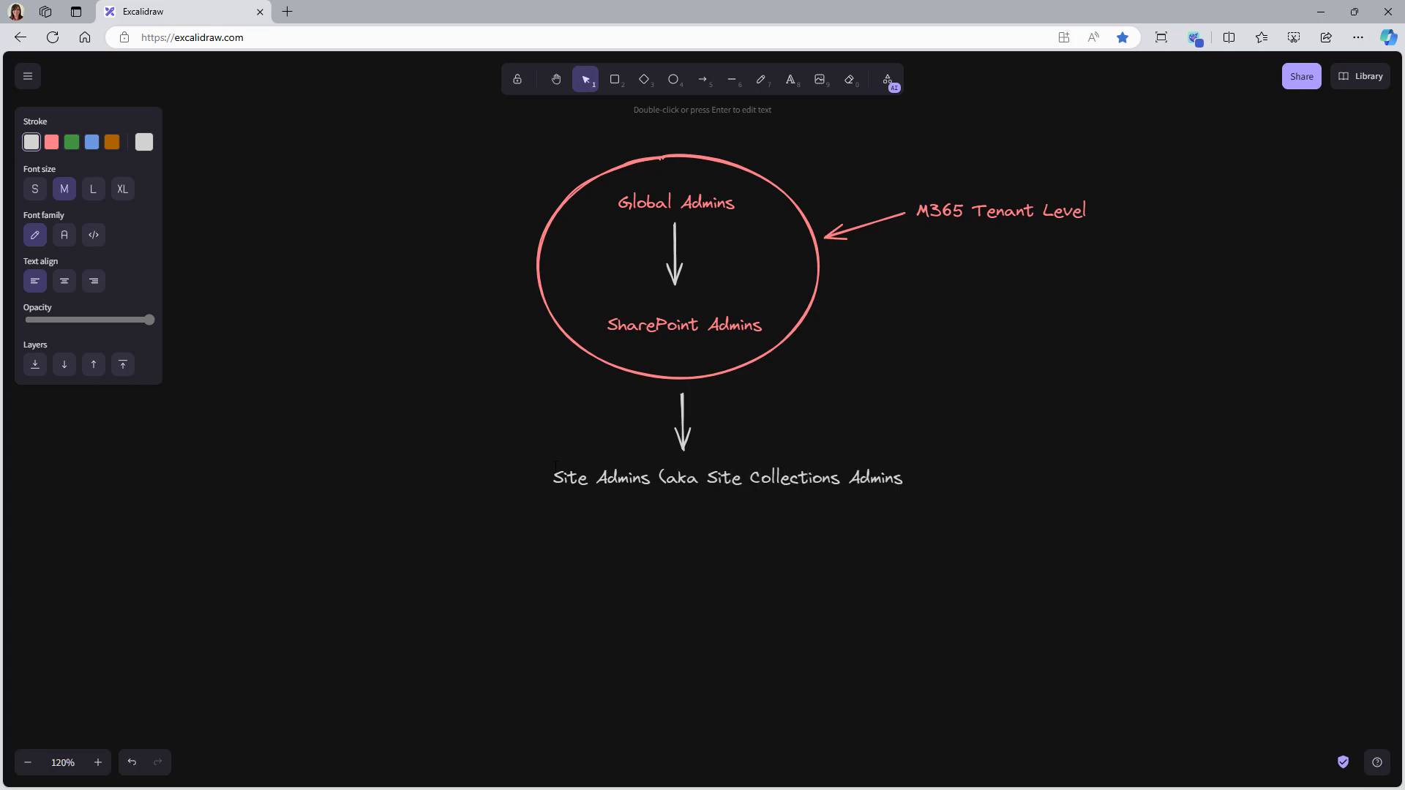
text())
text(l)
drag(542, 494, 911, 494)
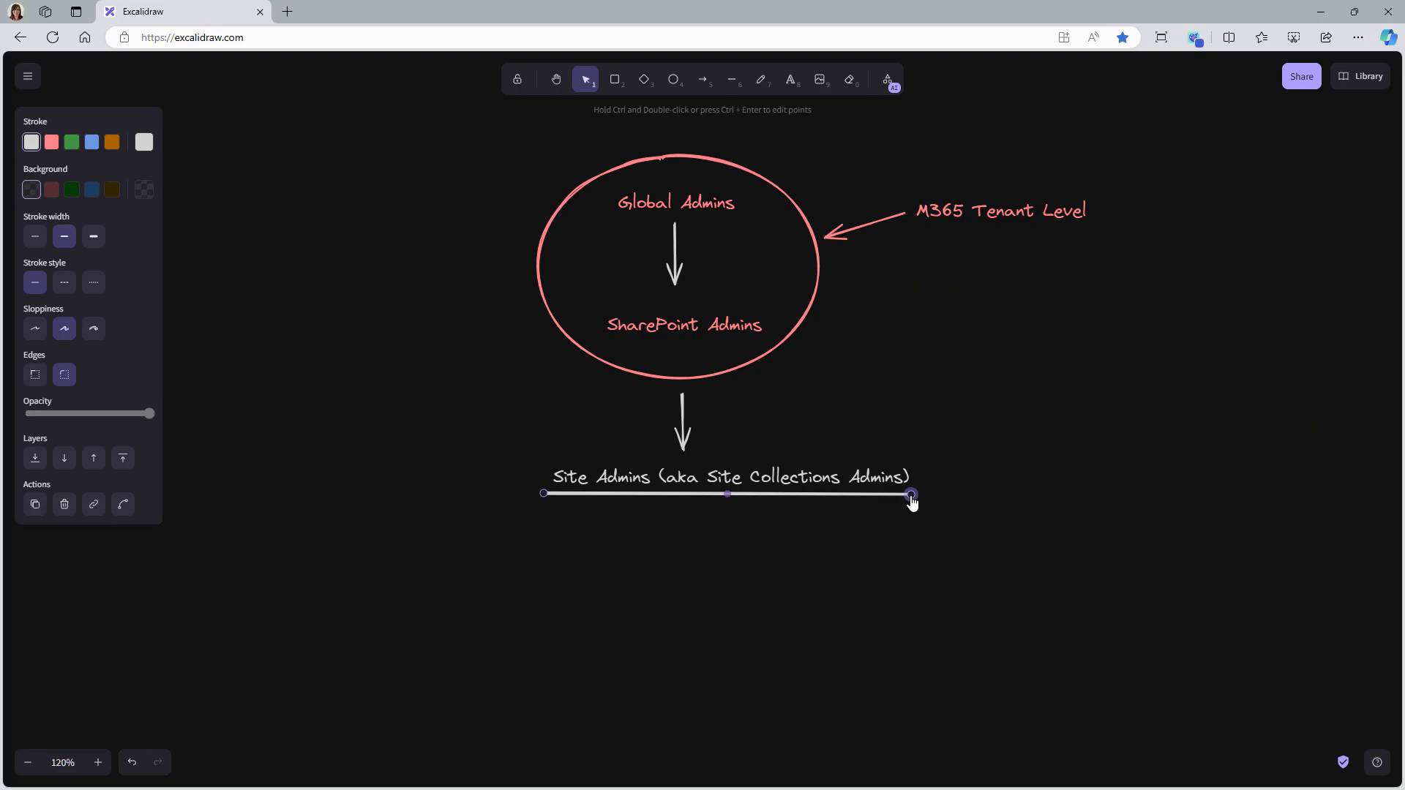
- Draw a tall rounded rectangle below the Site Admins heading with an arrow leading from the heading to it
scroll(913, 504, down, 2)
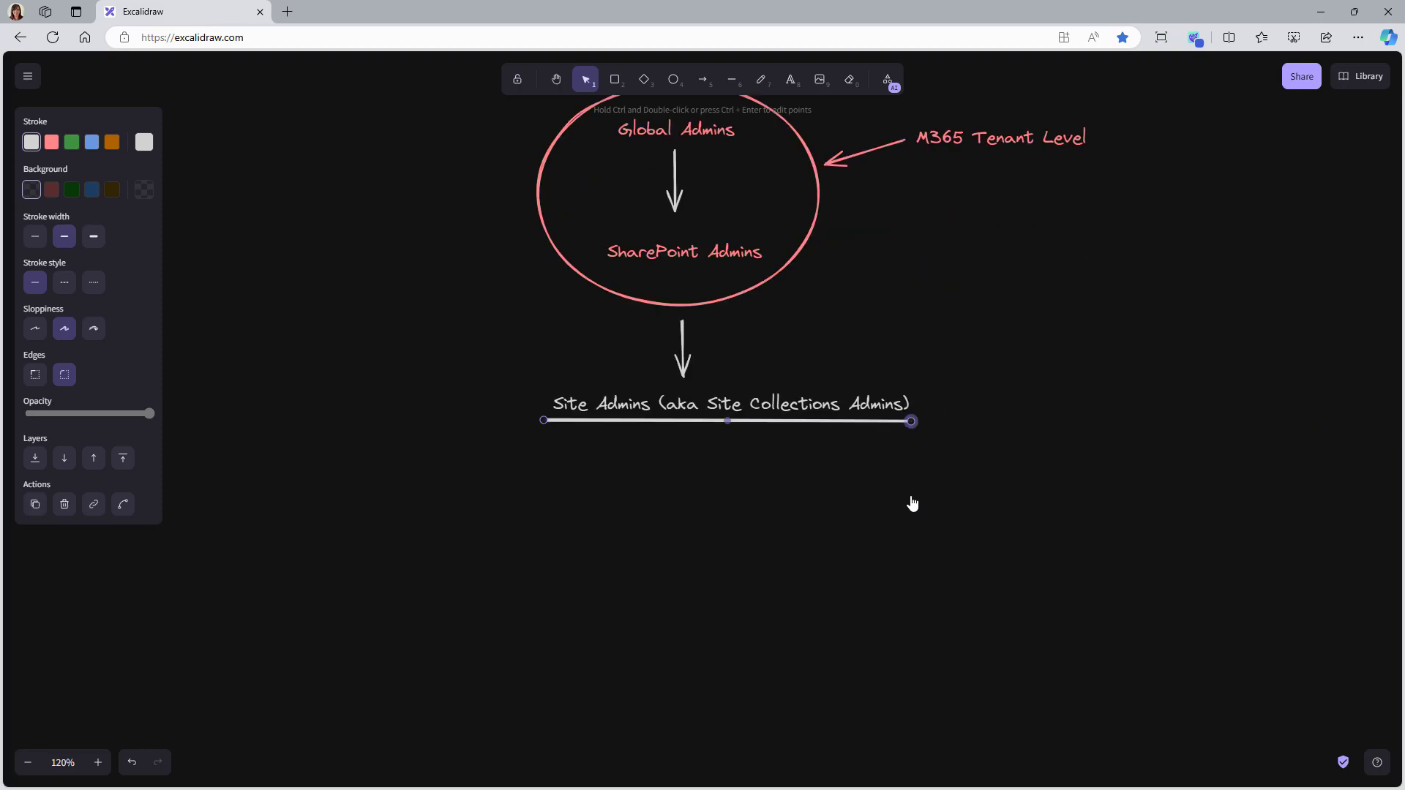
click(614, 81)
drag(377, 381, 643, 731)
drag(512, 556, 511, 603)
click(702, 79)
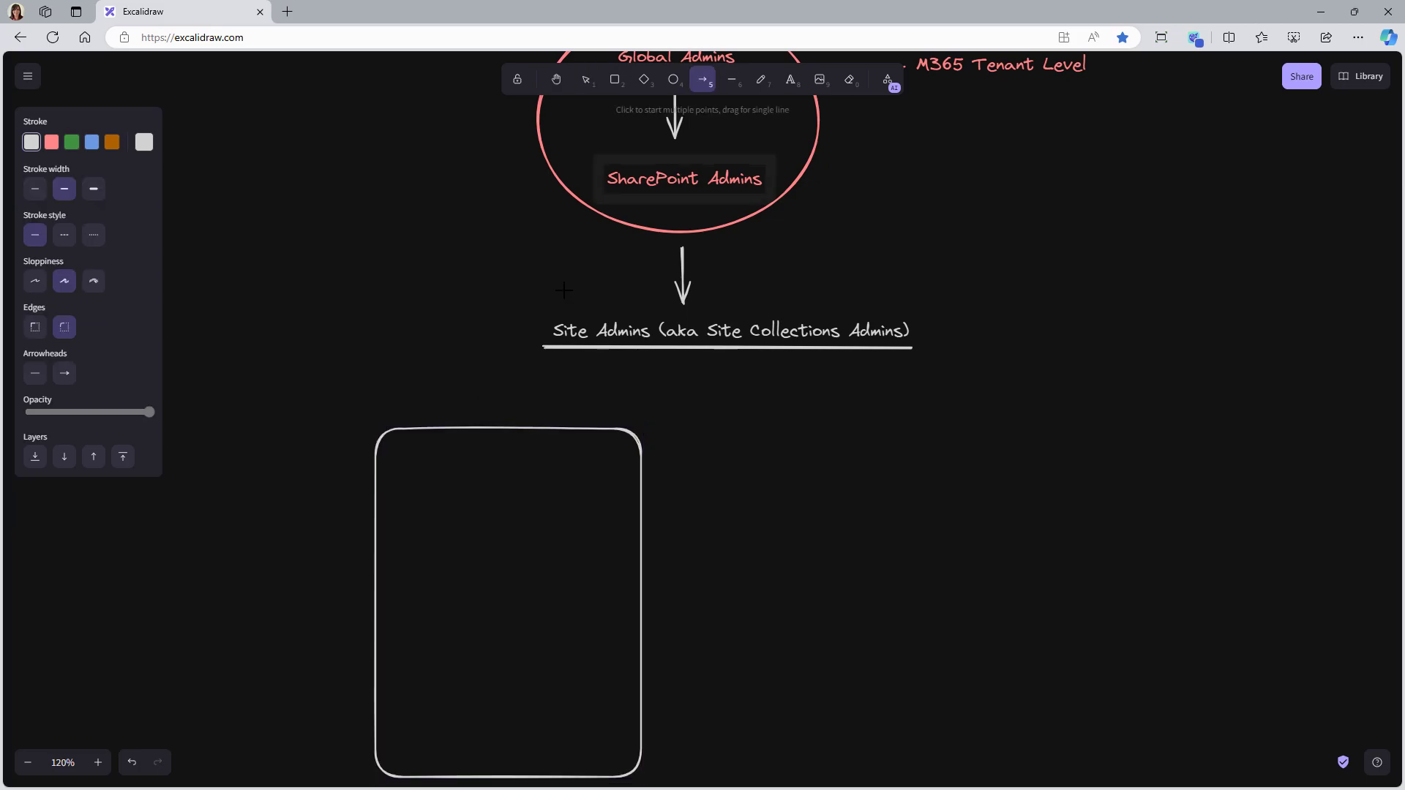
drag(621, 364, 524, 419)
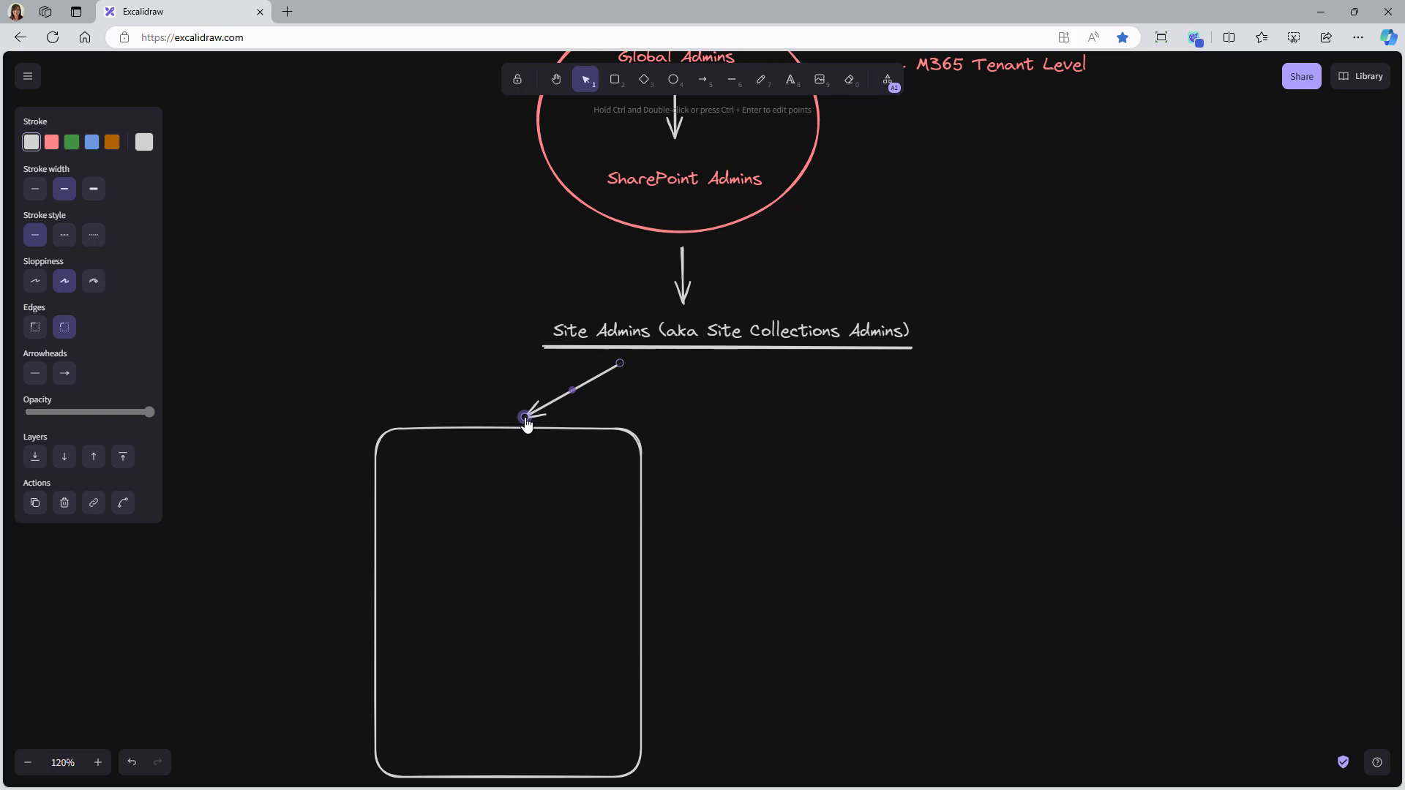
- Title the rectangle with an underlined "NOT GROUP CONNECTED" and color the box, title and underline blue
text(NOT GROUP CONNECTED)
drag(391, 483, 620, 483)
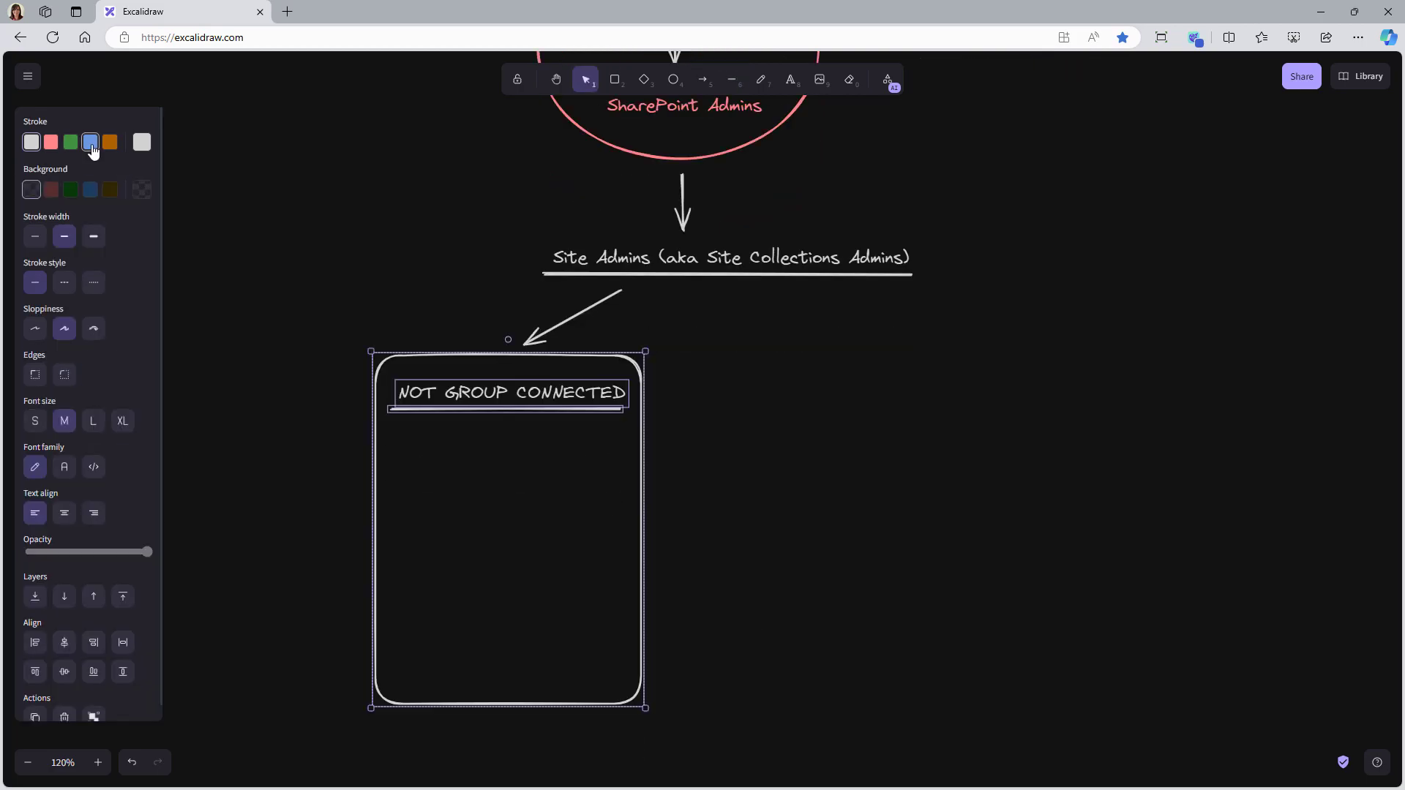
click(90, 142)
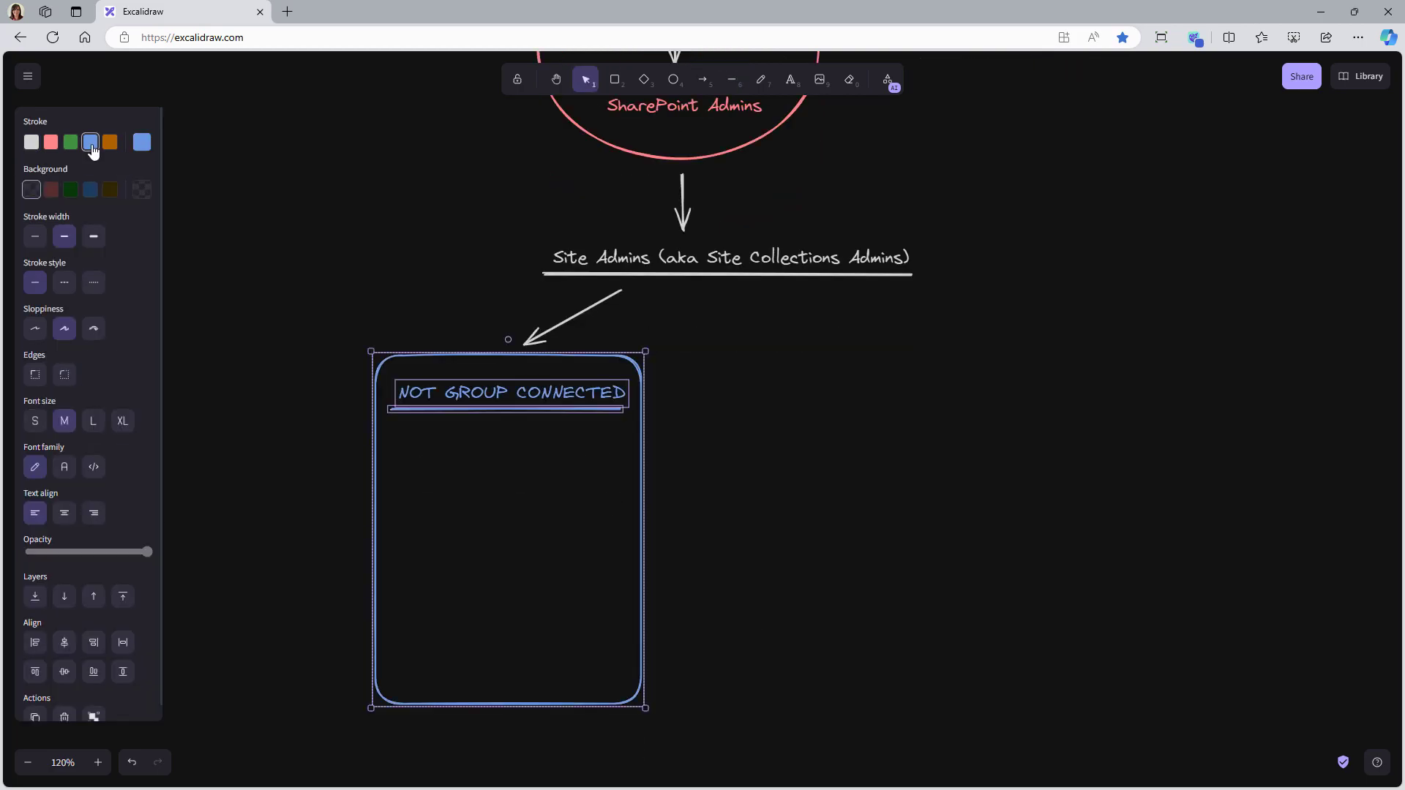
- Add the two-line note "** Default SPO Groups created" under the box title, with a dotted divider beneath it
double_click(403, 440)
text(** Default SP)
text(O Groups)
key(Return)
text(created)
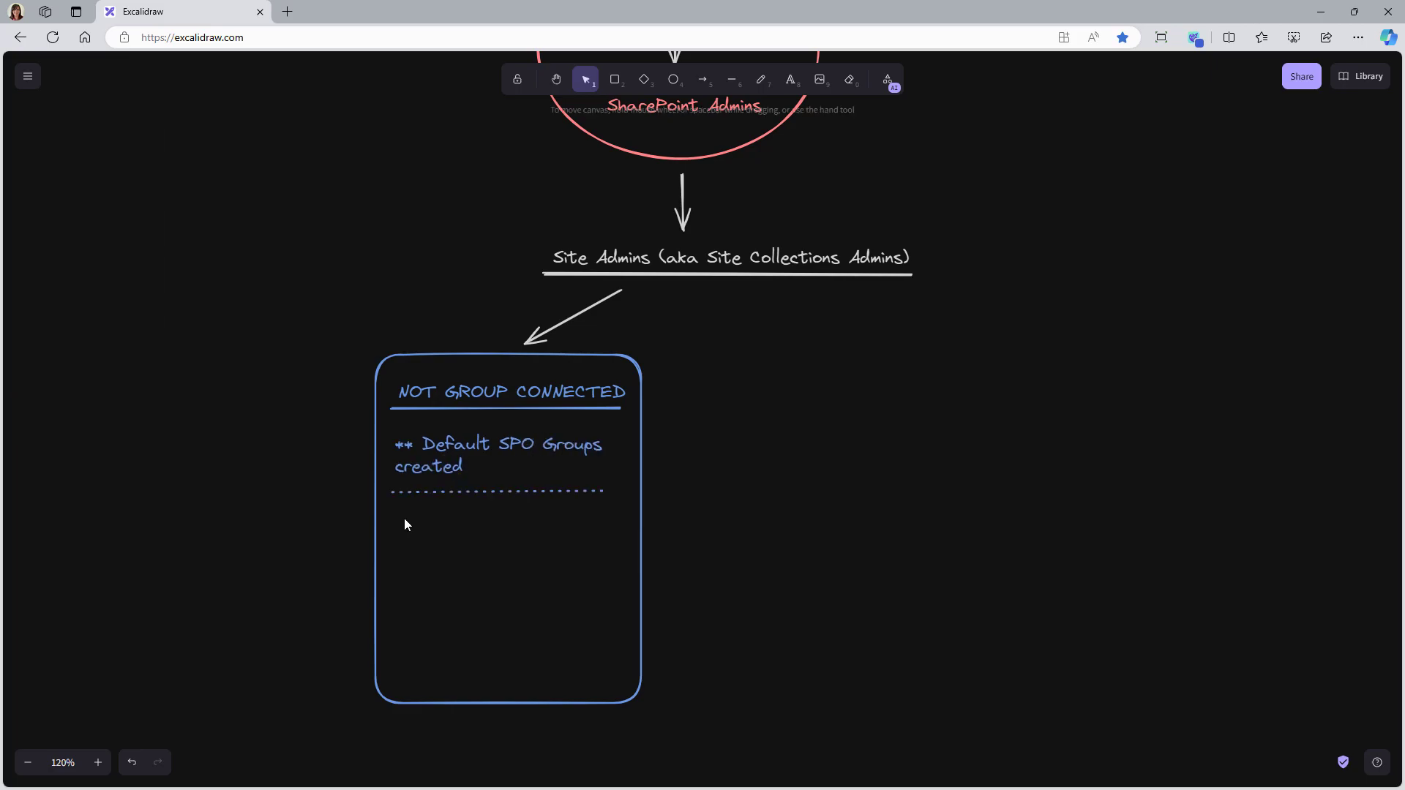
- Add the line "- Site Owners (Full Control)" below the dotted divider in the blue box
click(790, 81)
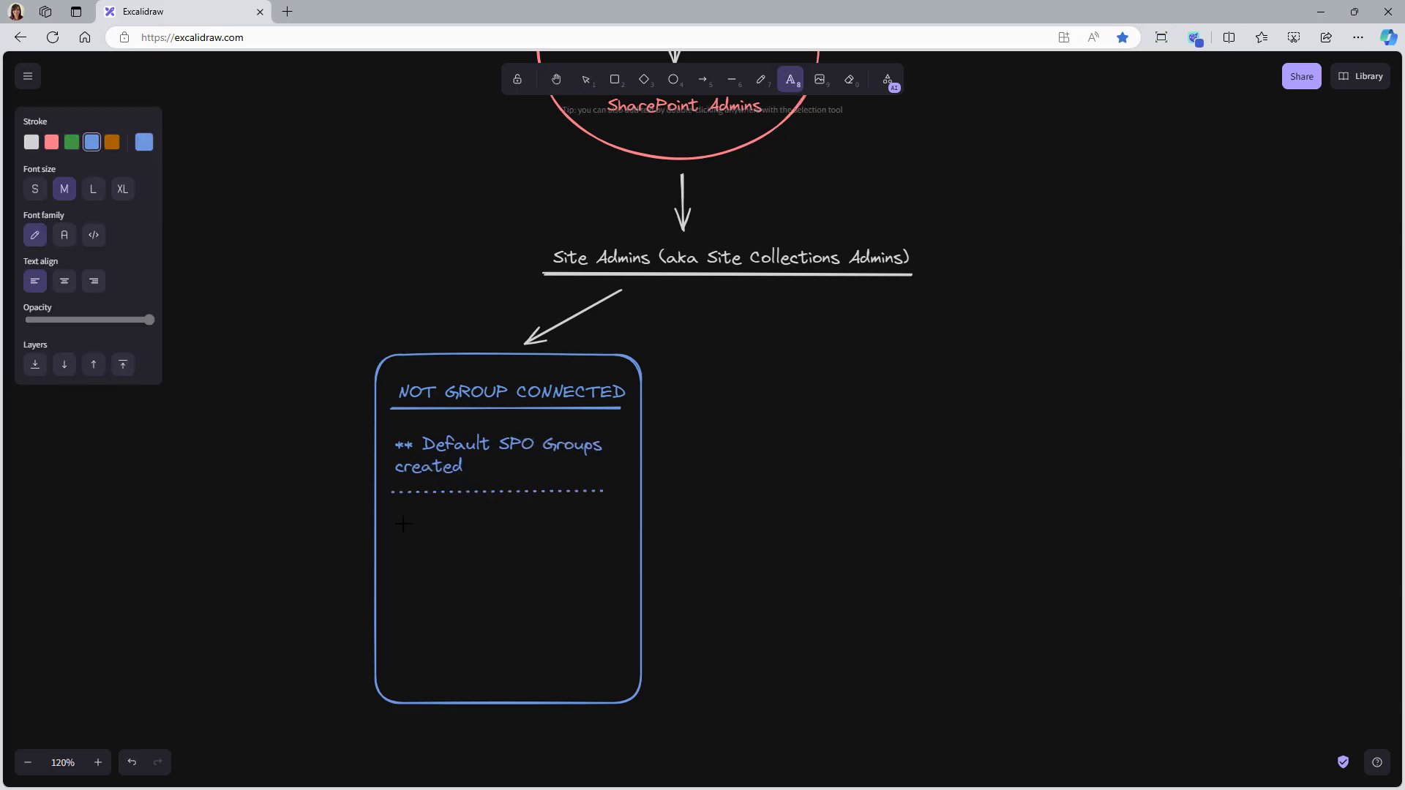
click(398, 540)
text(- Site Owners ()
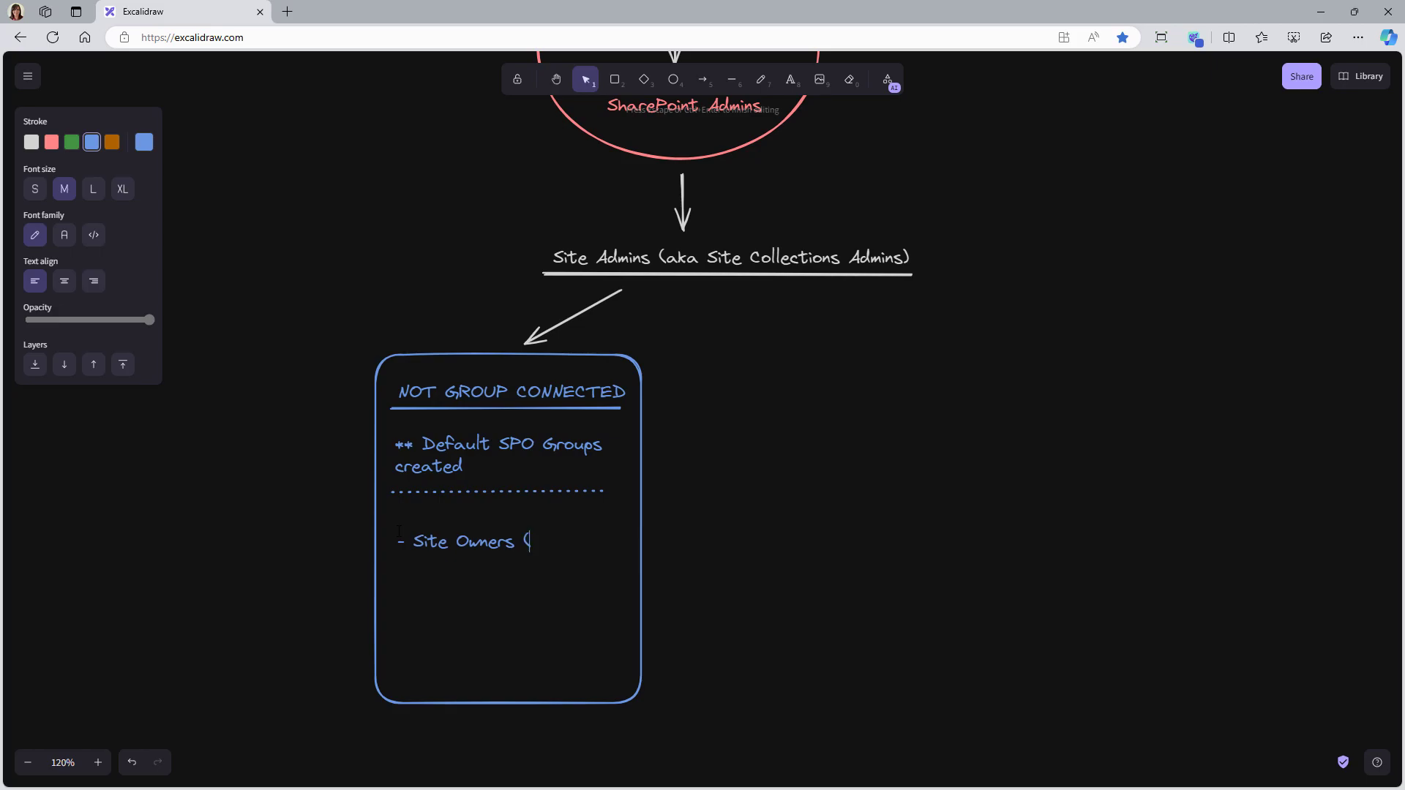
text(Full Control))
key(Escape)
- Duplicate the Site Owners line directly beneath it and change the copy to "- Site Members (Edit)"
key(ctrl+c)
click(420, 572)
key(ctrl+v)
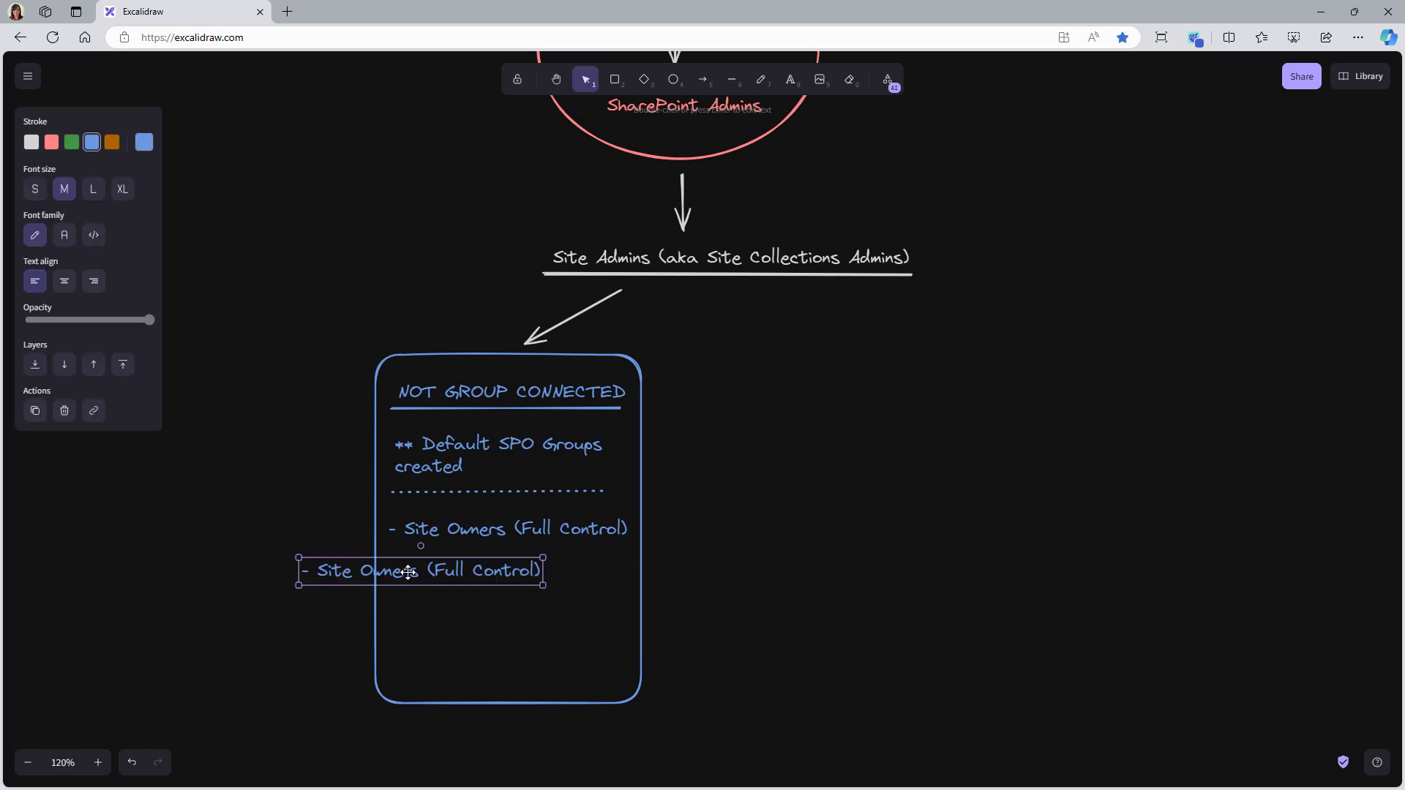
drag(417, 570, 497, 561)
double_click(483, 562)
text(Member)
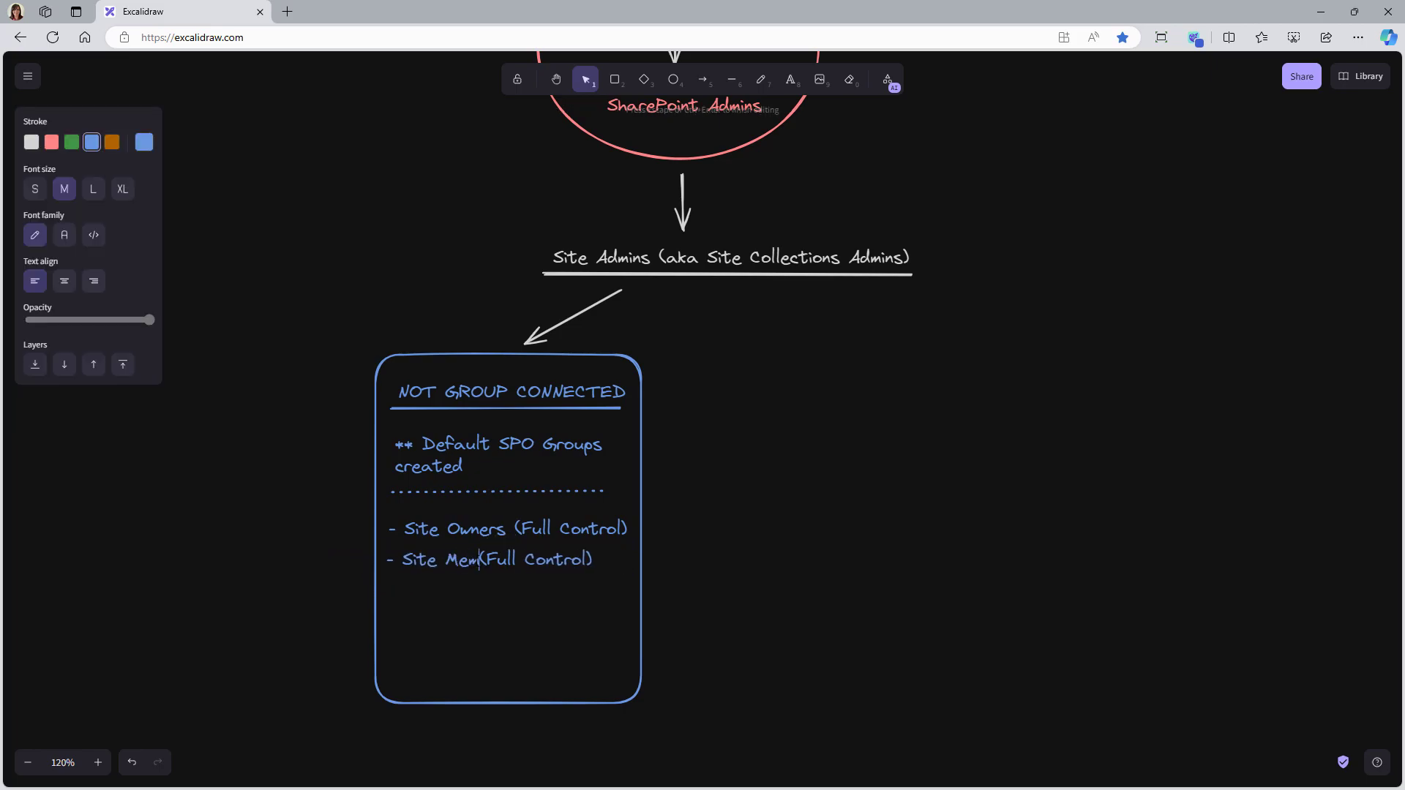
text(s)
drag(531, 560, 629, 559)
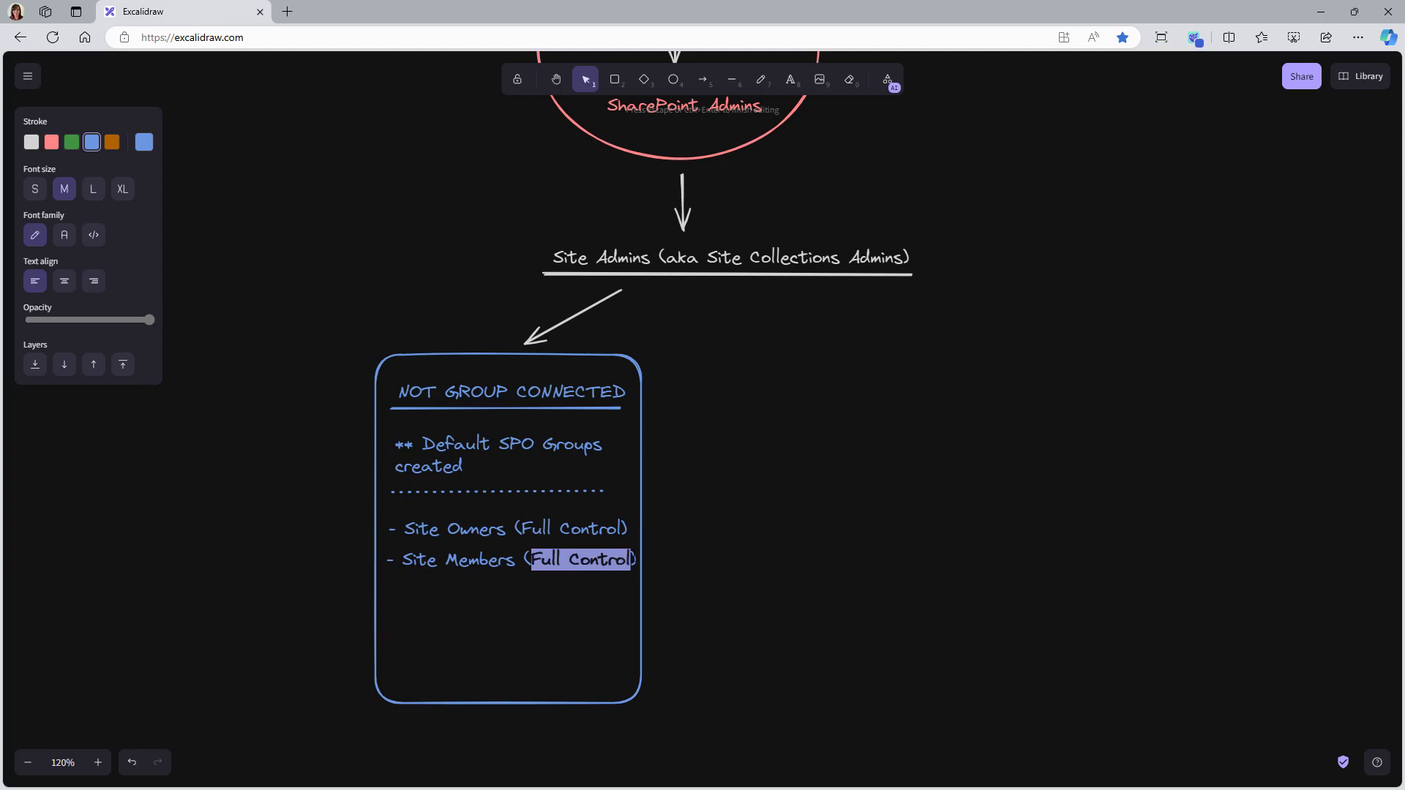
text(Edit)
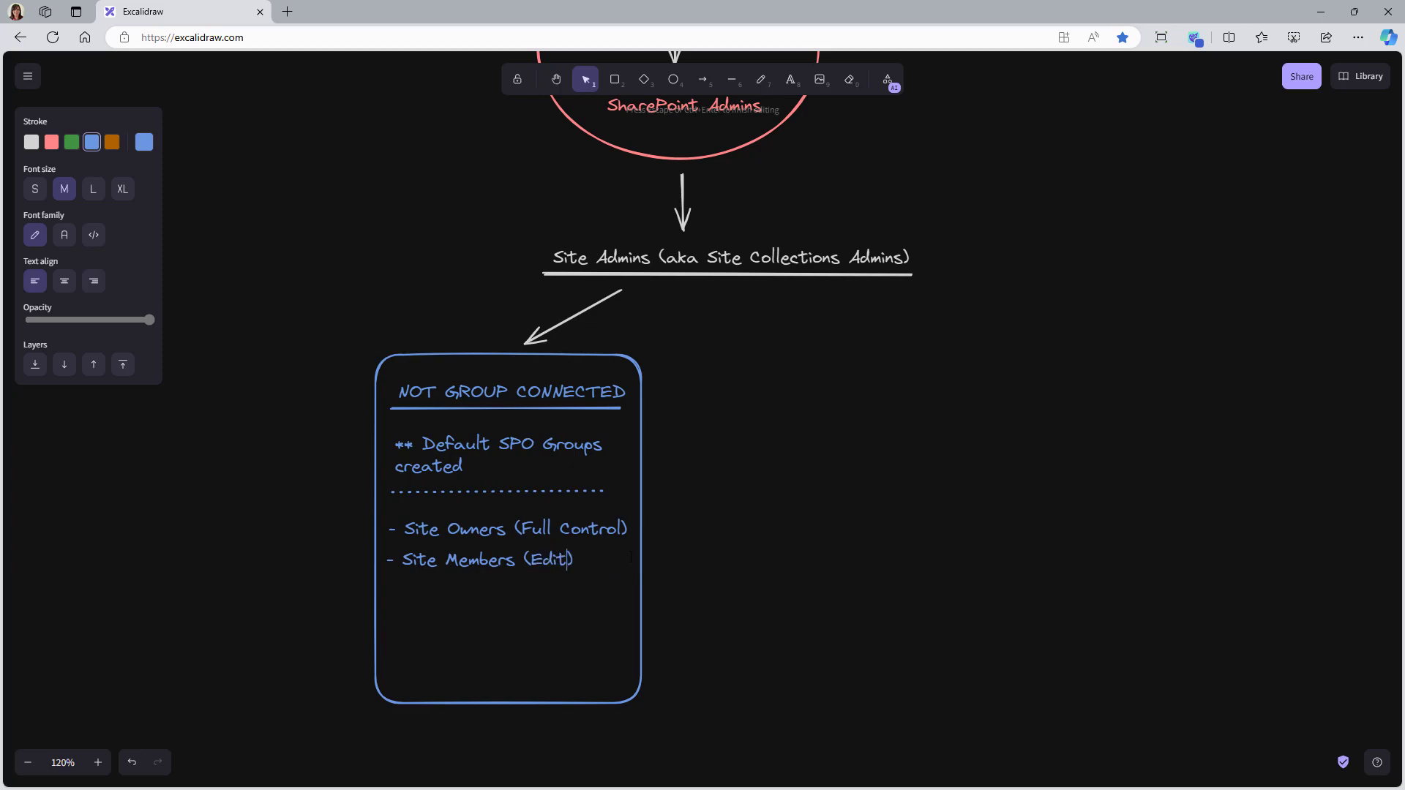
- Paste another copy of the Site Owners line below Site Members and change it to "- Site Visitors (Read)"
key(Escape)
key(ctrl+v)
drag(428, 597, 476, 595)
double_click(472, 593)
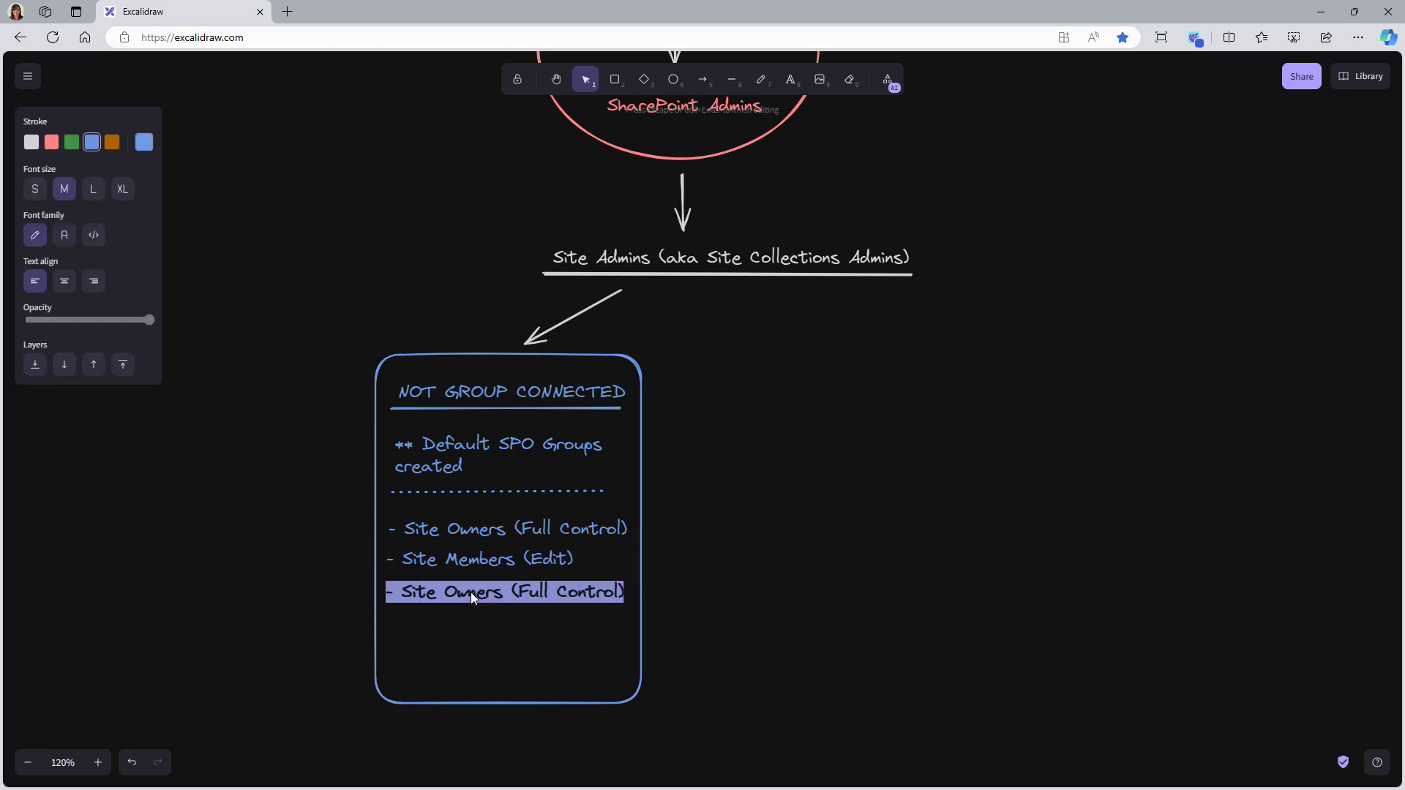
double_click(472, 593)
text(Visitors)
drag(527, 591, 623, 591)
text(Read))
- Paste a further copy of the line below Site Visitors and change it to "- Custom SPO Groups"
click(445, 621)
key(ctrl+v)
drag(417, 622, 475, 627)
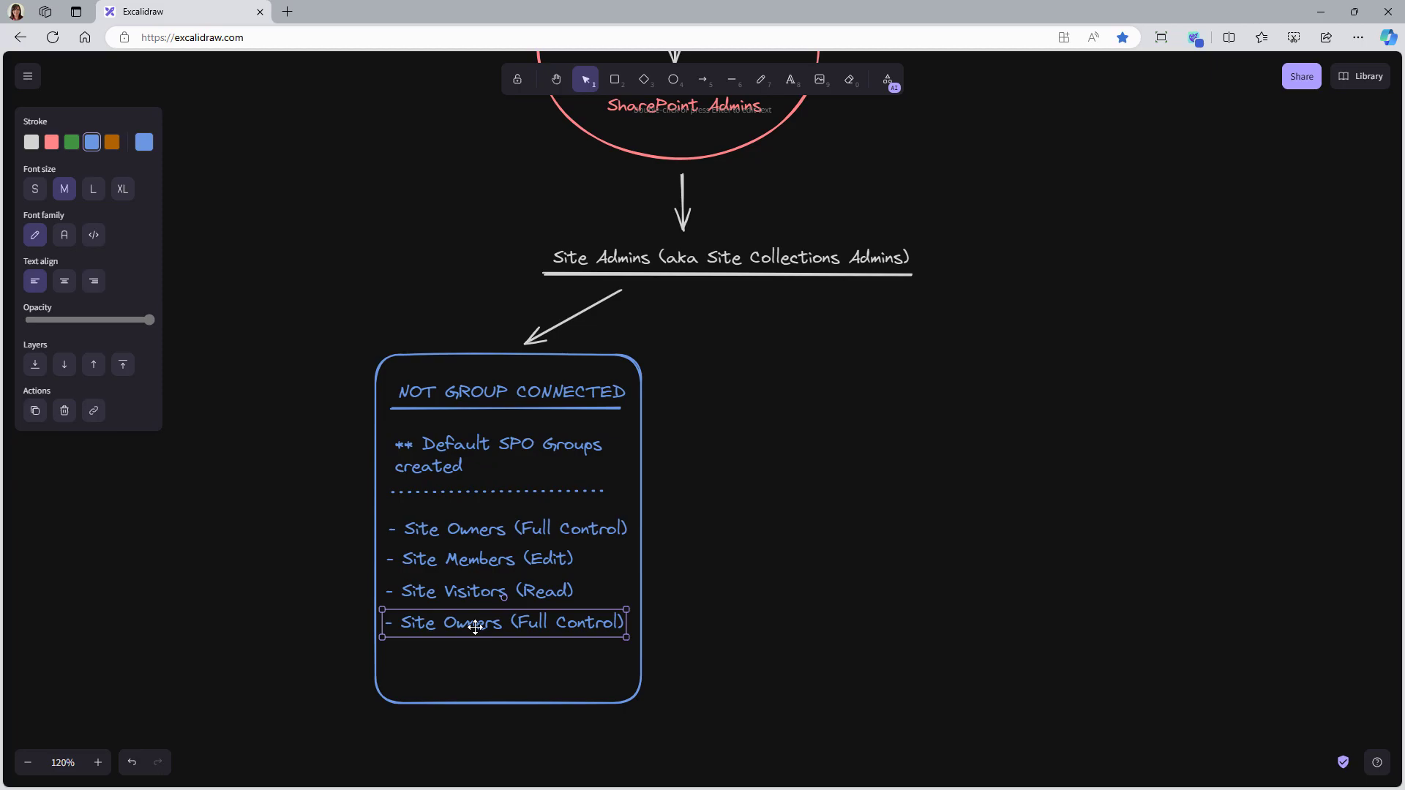
text(ps)
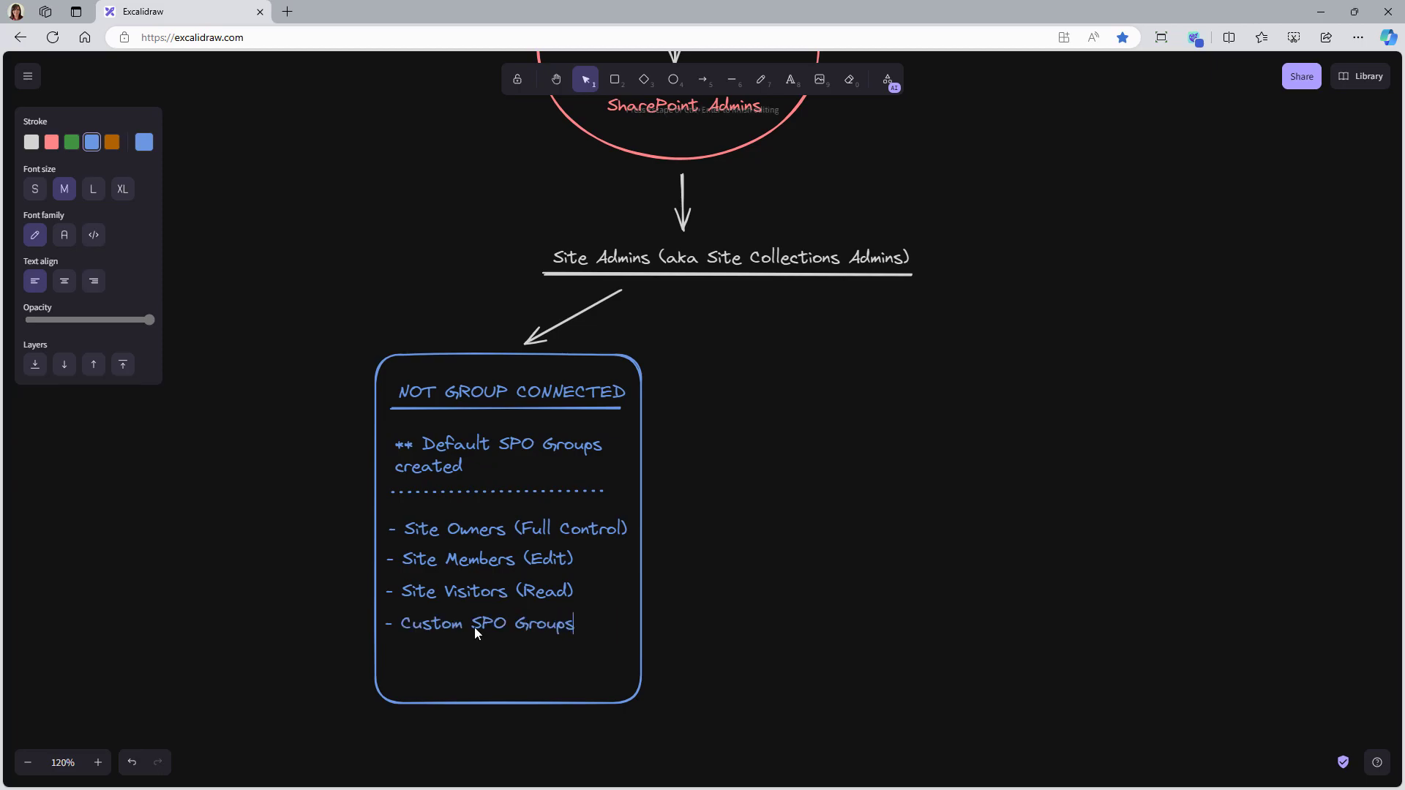
click(327, 609)
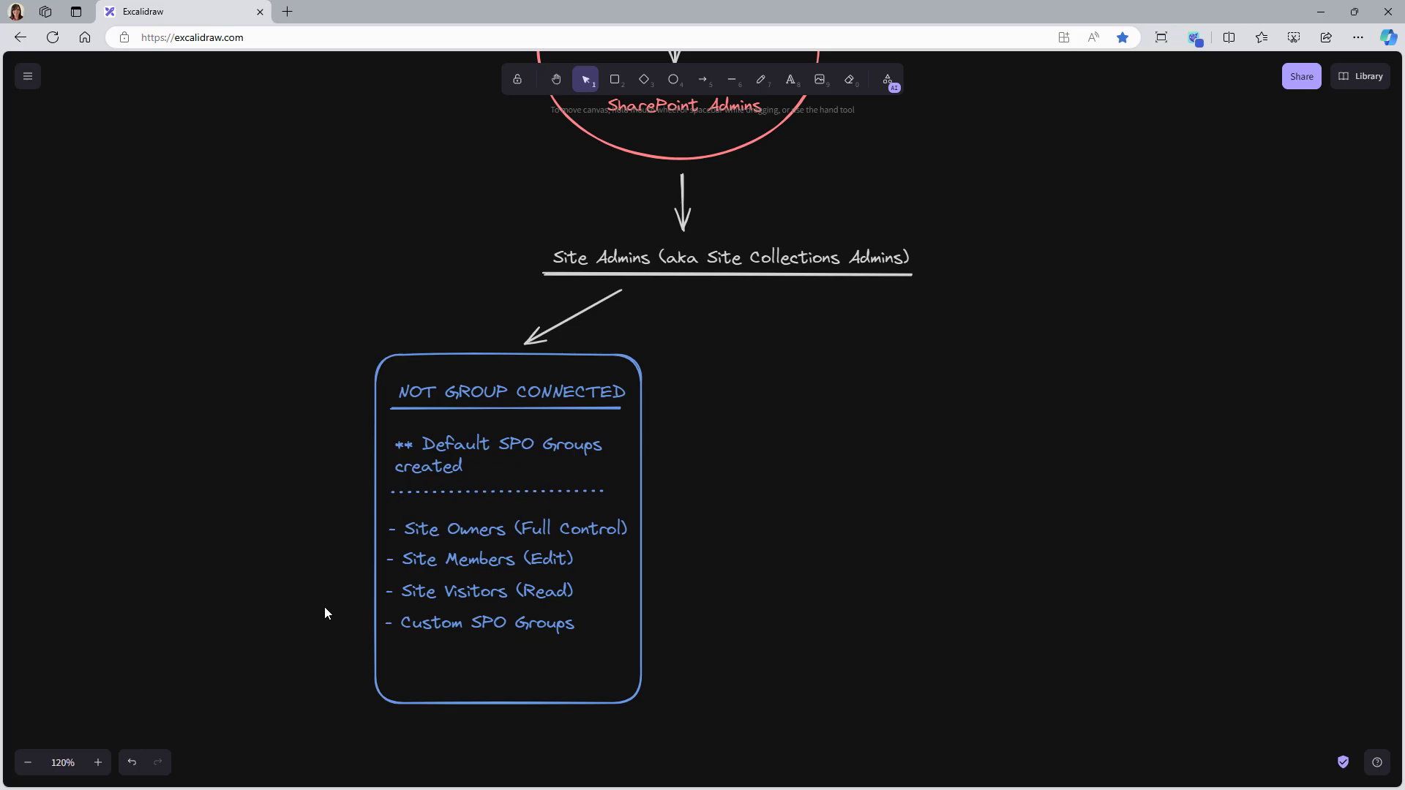
- Duplicate the blue box with its text as a green "GROUP CONNECTED" box beside it, with an arrow from the Site Admins heading
drag(346, 331, 674, 724)
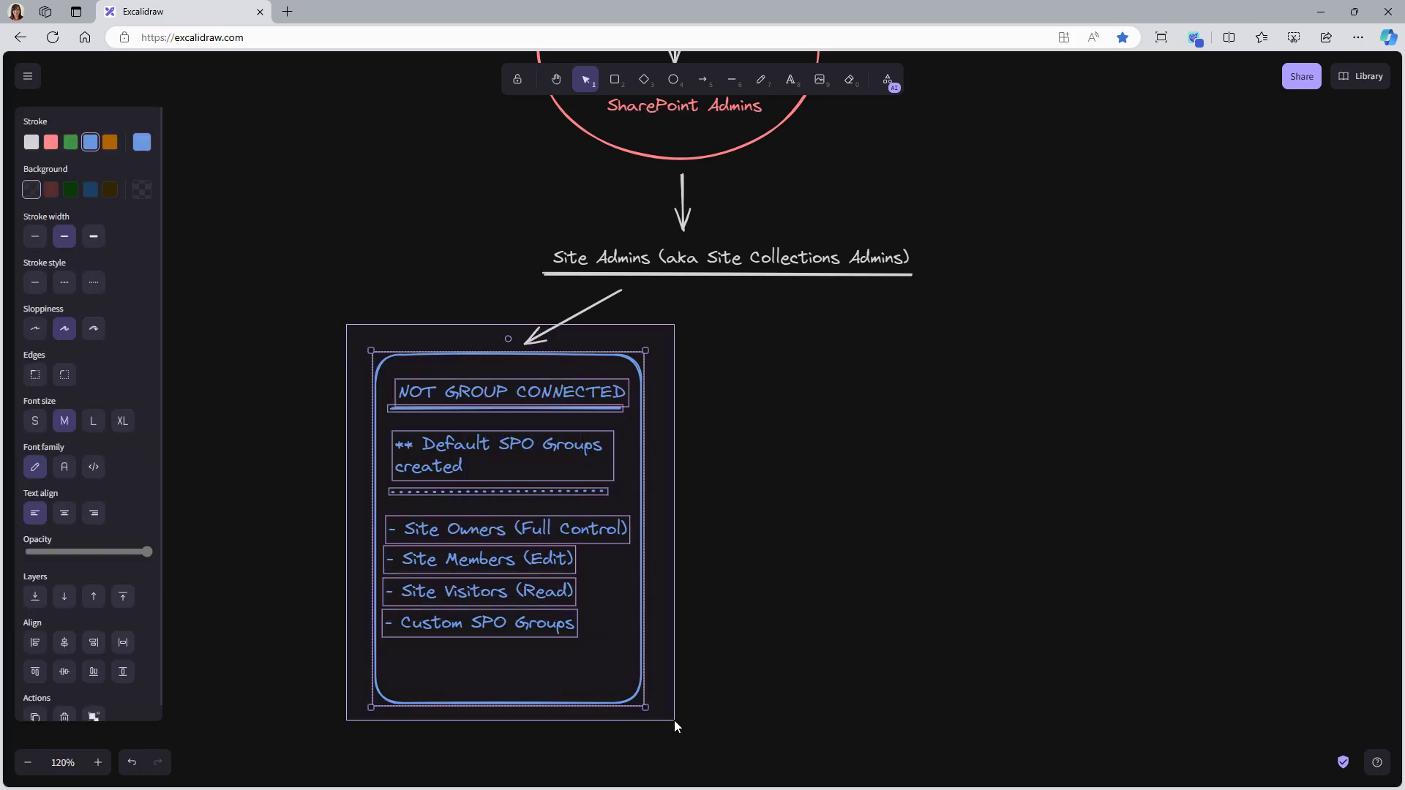
key(ctrl+c)
key(ctrl+v)
click(71, 142)
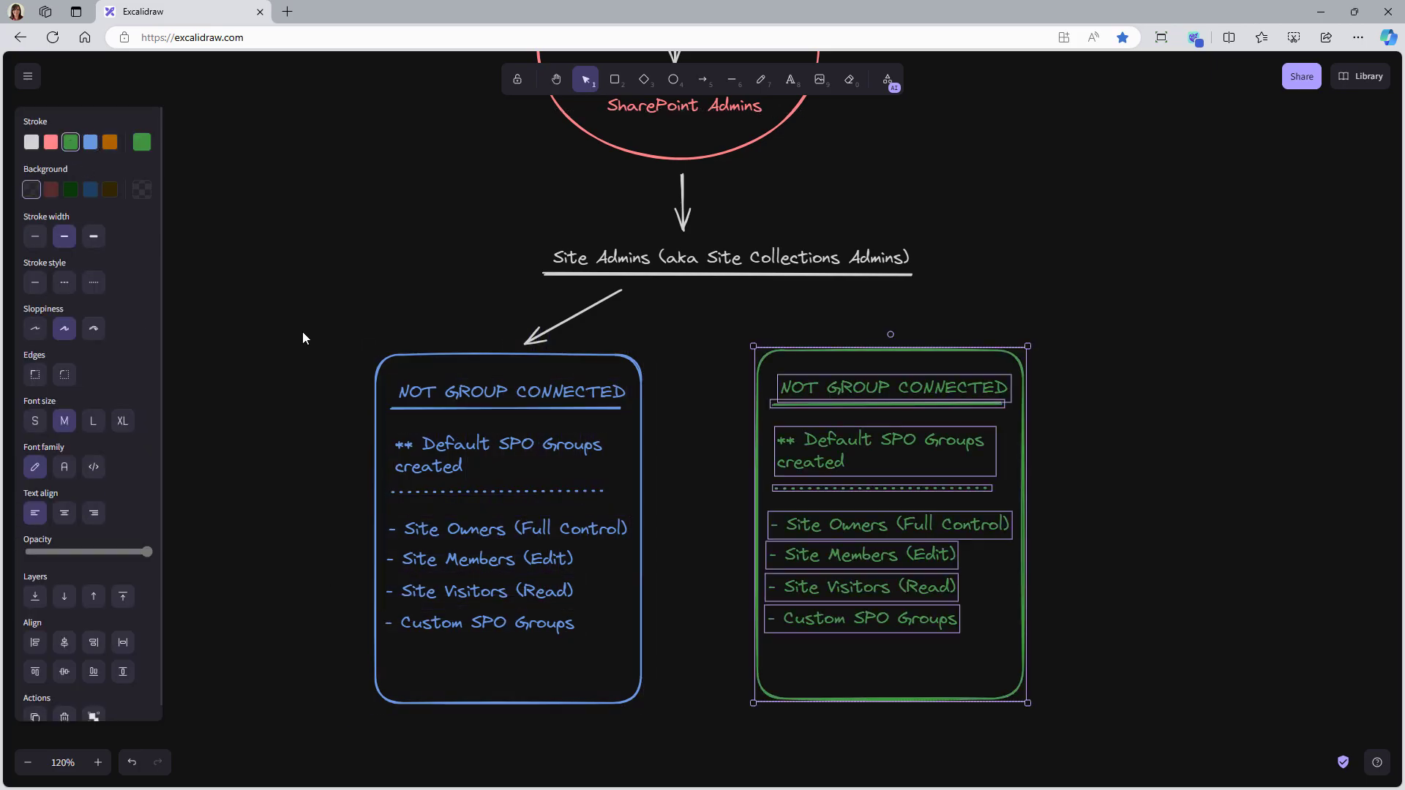
drag(851, 340, 871, 345)
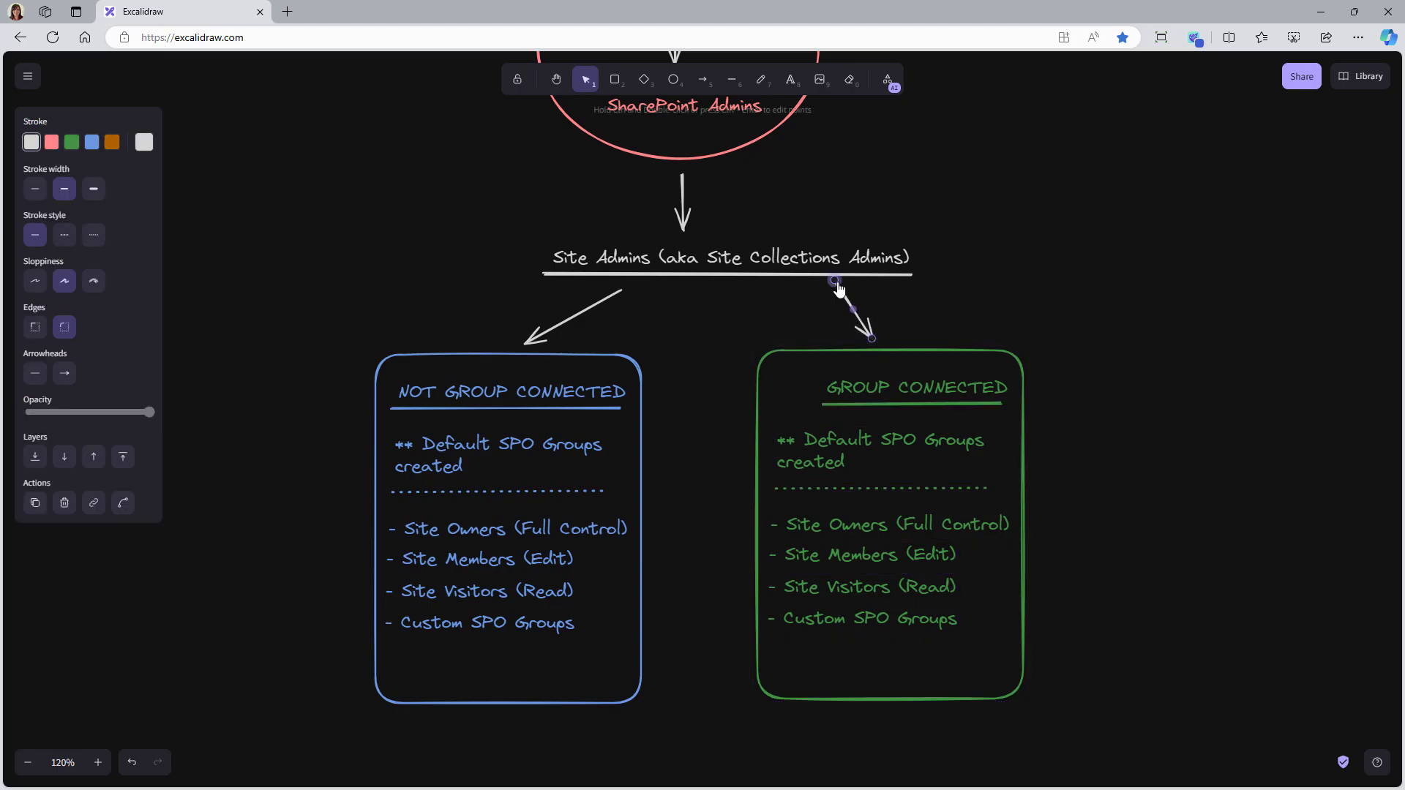
- Move the four group lines down inside the green box to leave space below its dotted divider
click(897, 472)
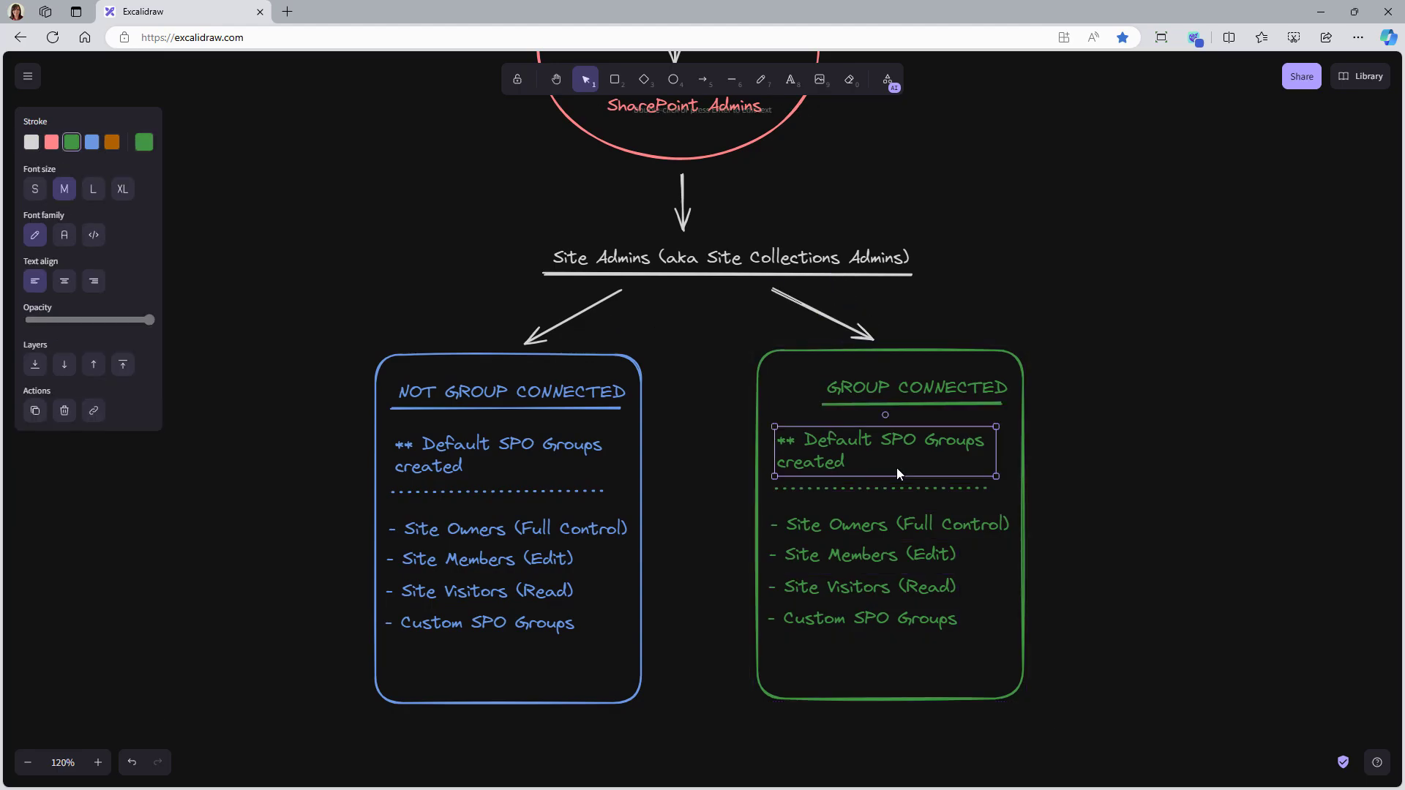
click(865, 587)
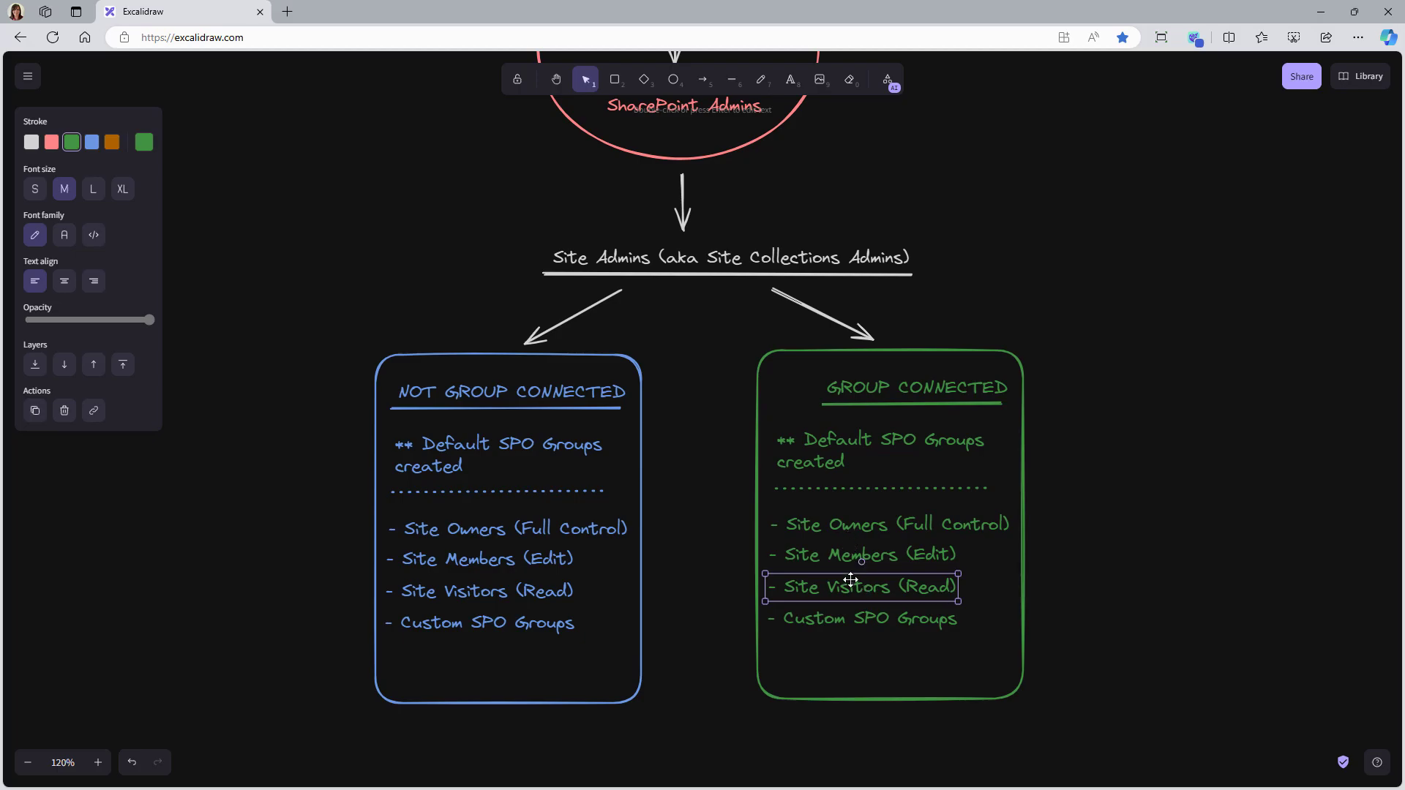
click(956, 662)
drag(870, 578, 866, 581)
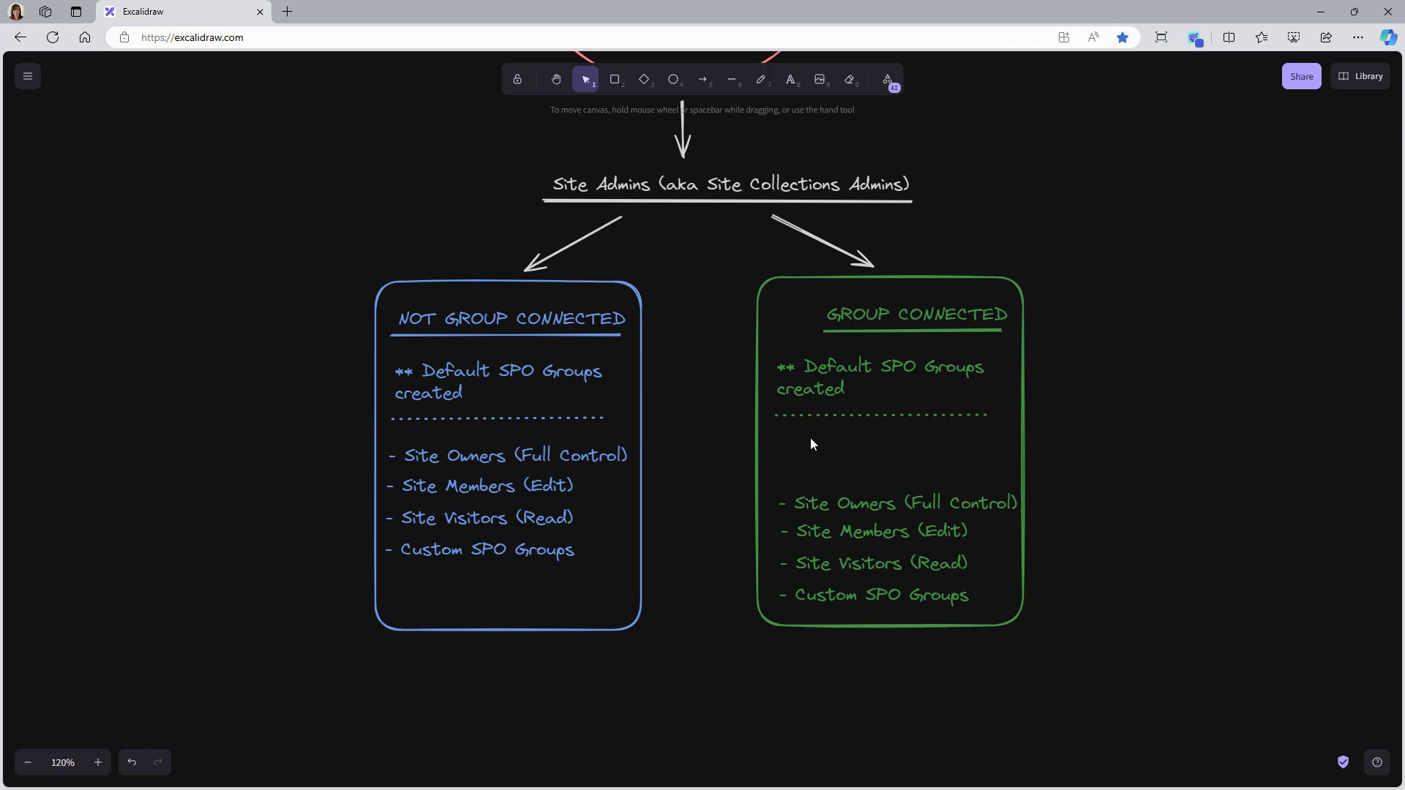
- Add the lines "- M365 Group Owners" and "- M365 Group Members" above Site Owners in the green box
double_click(810, 443)
text(- M365 Group Owners)
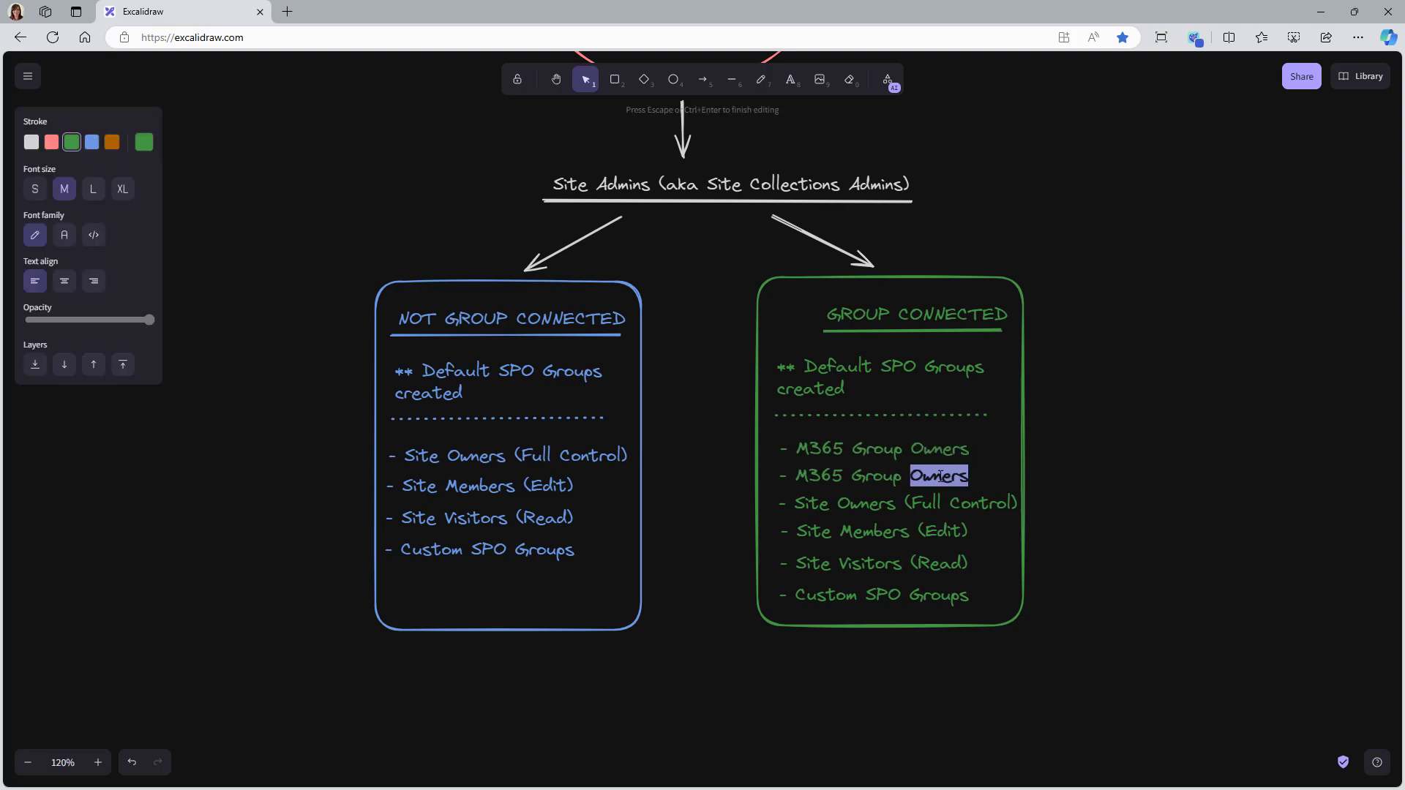
text(Members)
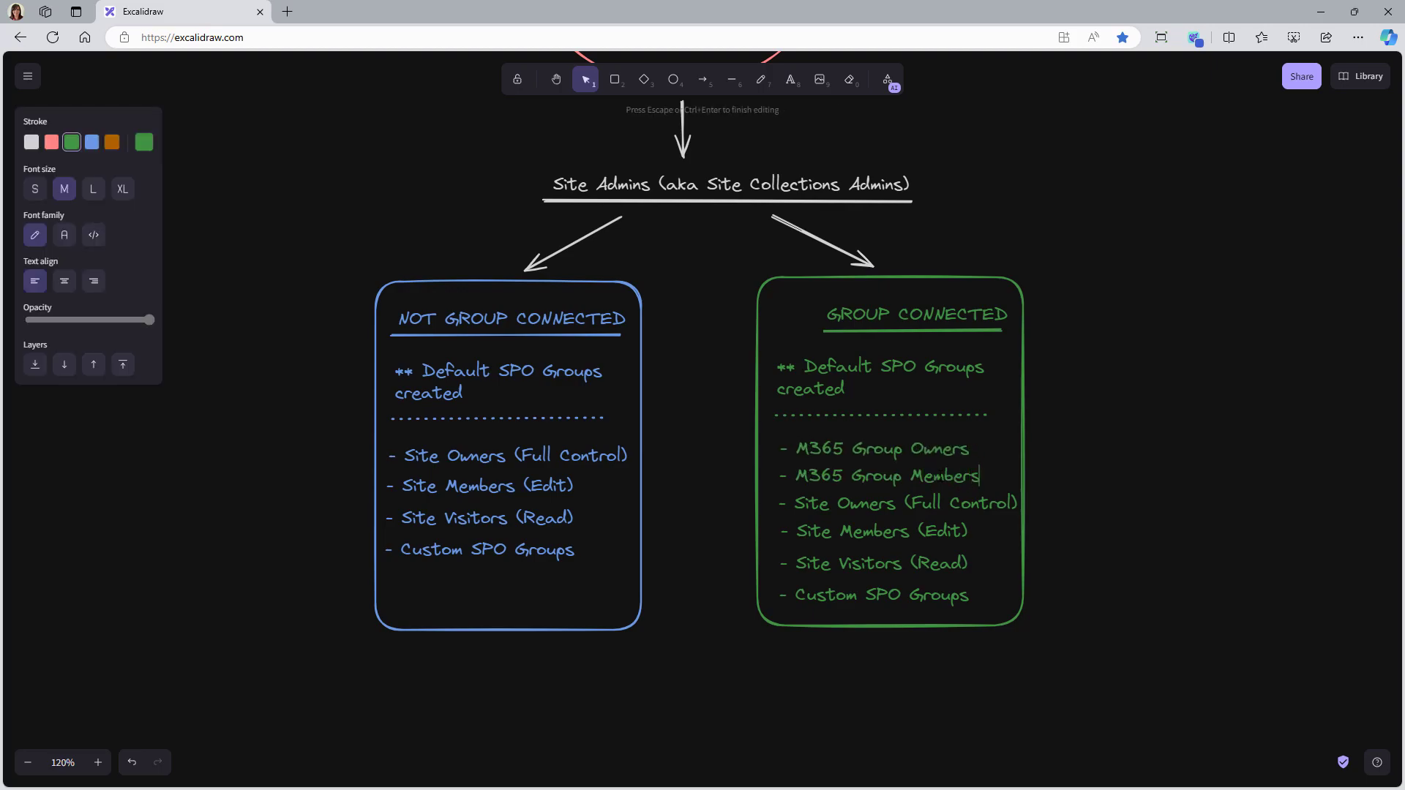
- Color the M365 Group Owners and M365 Group Members lines red
click(878, 449)
click(51, 142)
click(878, 476)
click(51, 142)
click(1075, 425)
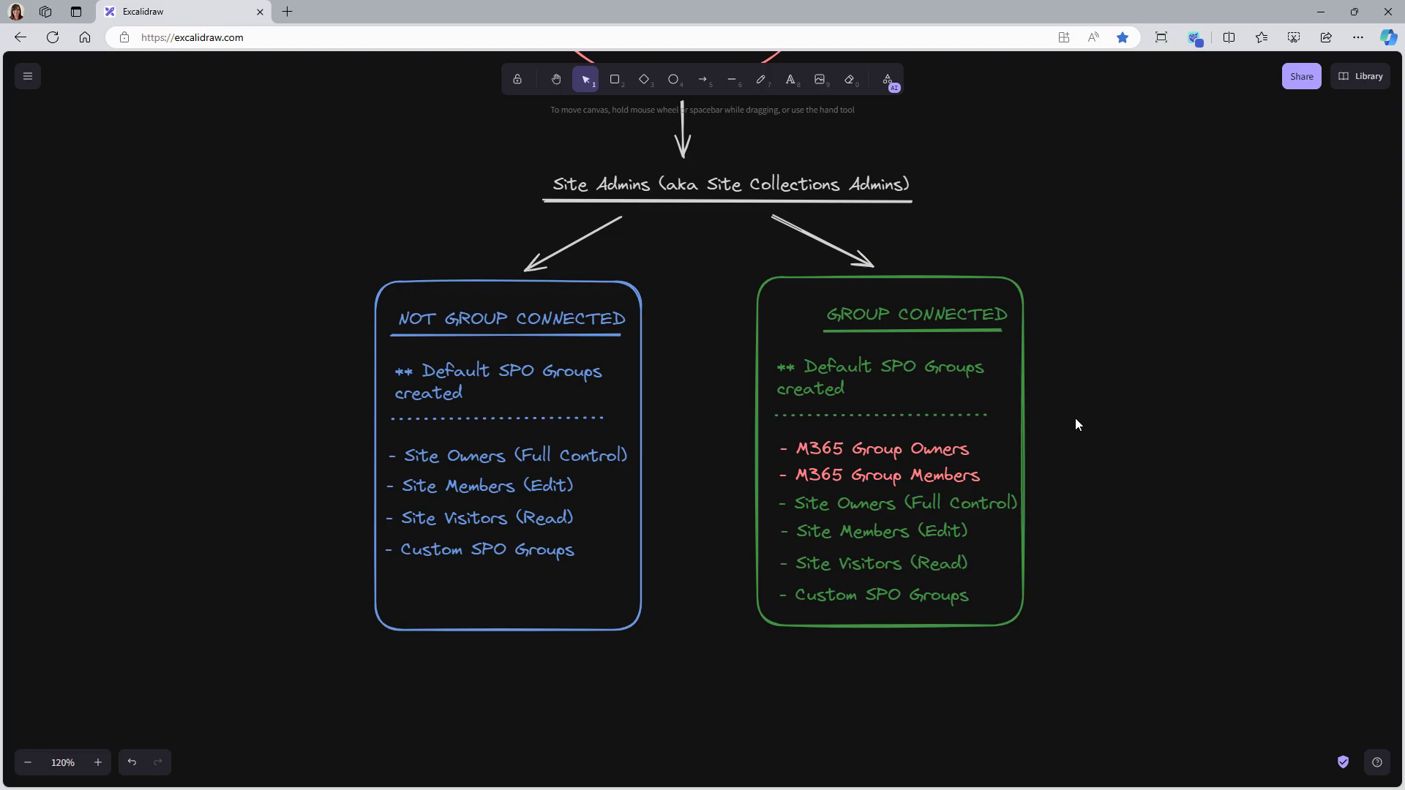
- Add a red "M365 Group Owners NESTED" note outside the green box with an arrow pointing to its Site Owners line
click(874, 454)
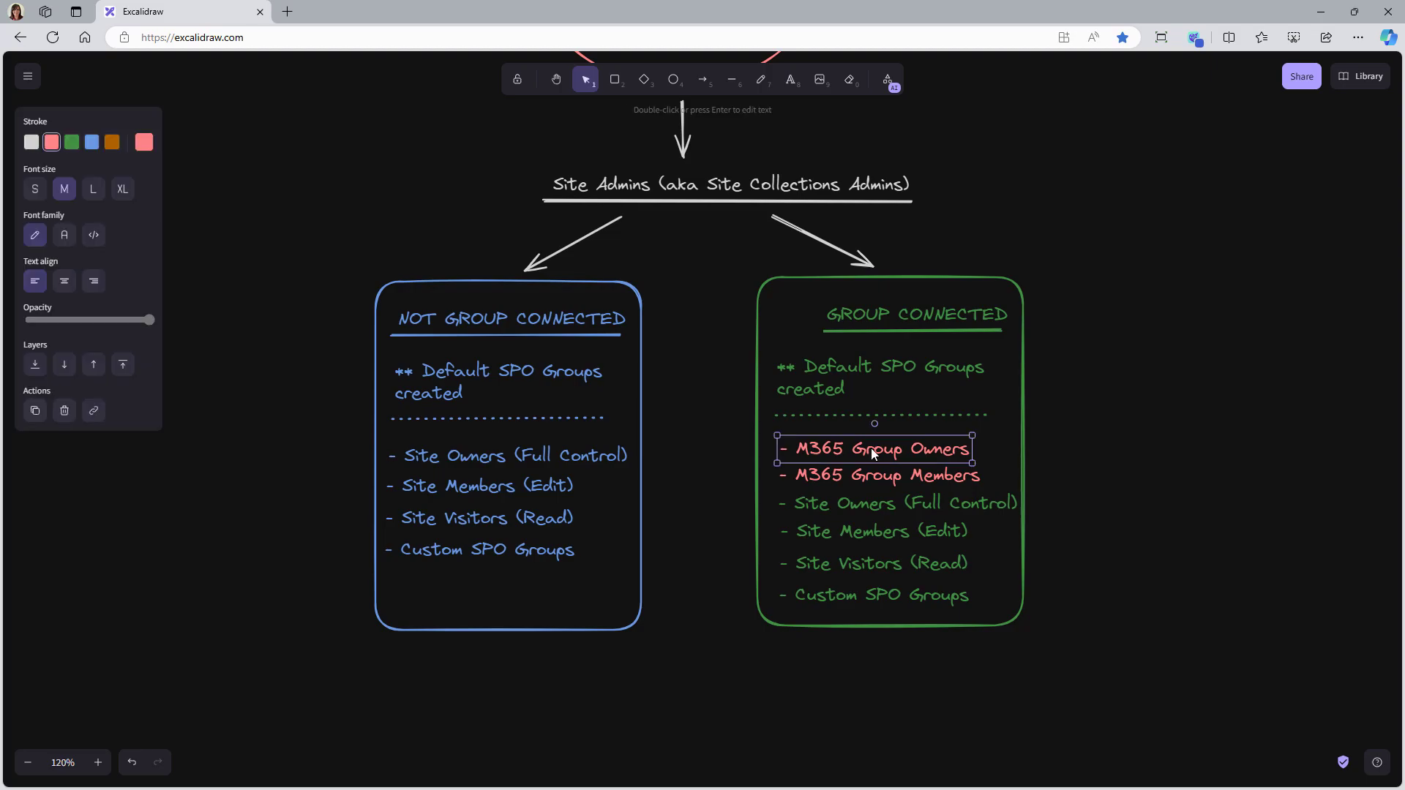
key(BackSpace)
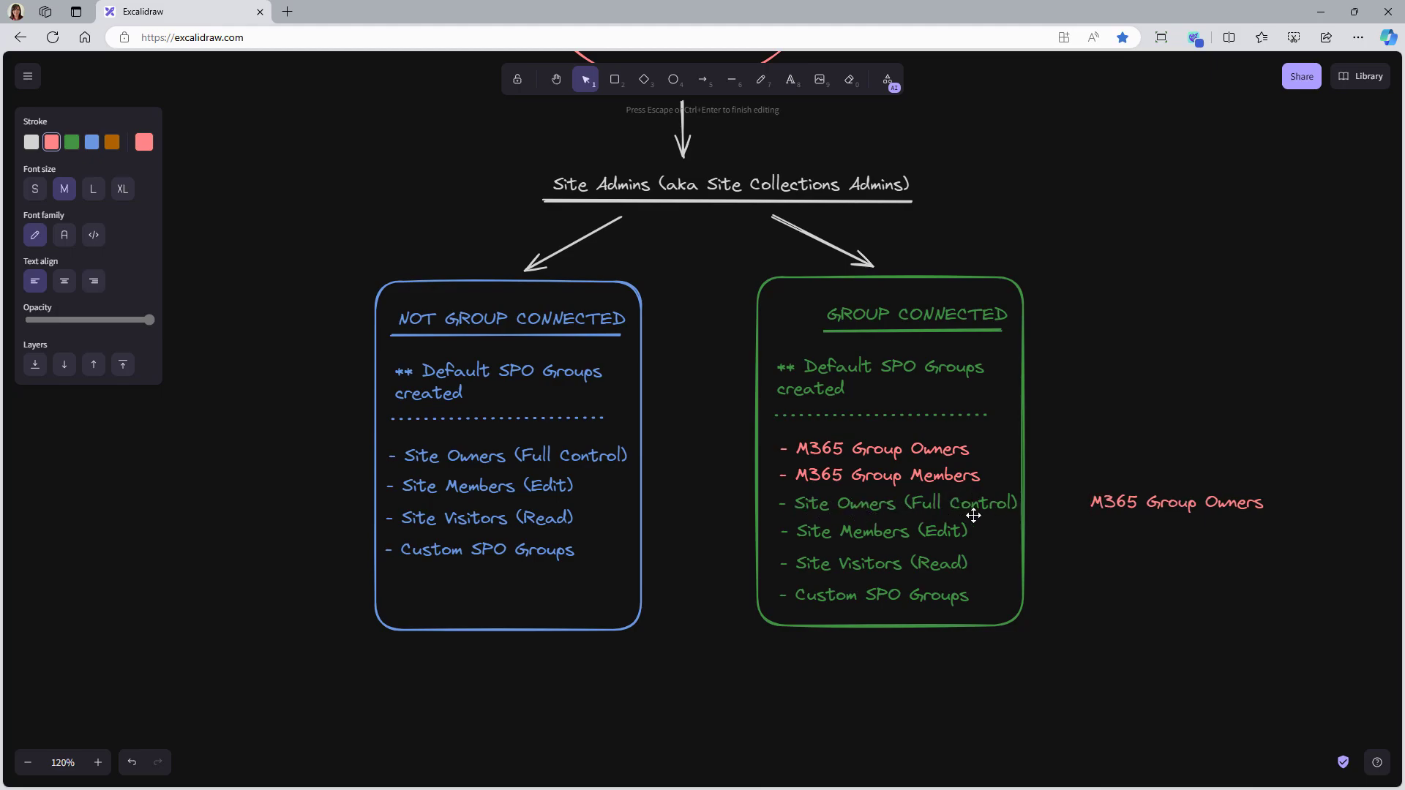
drag(1085, 508, 1281, 512)
click(1279, 507)
text(NESTED)
drag(1081, 502, 1031, 501)
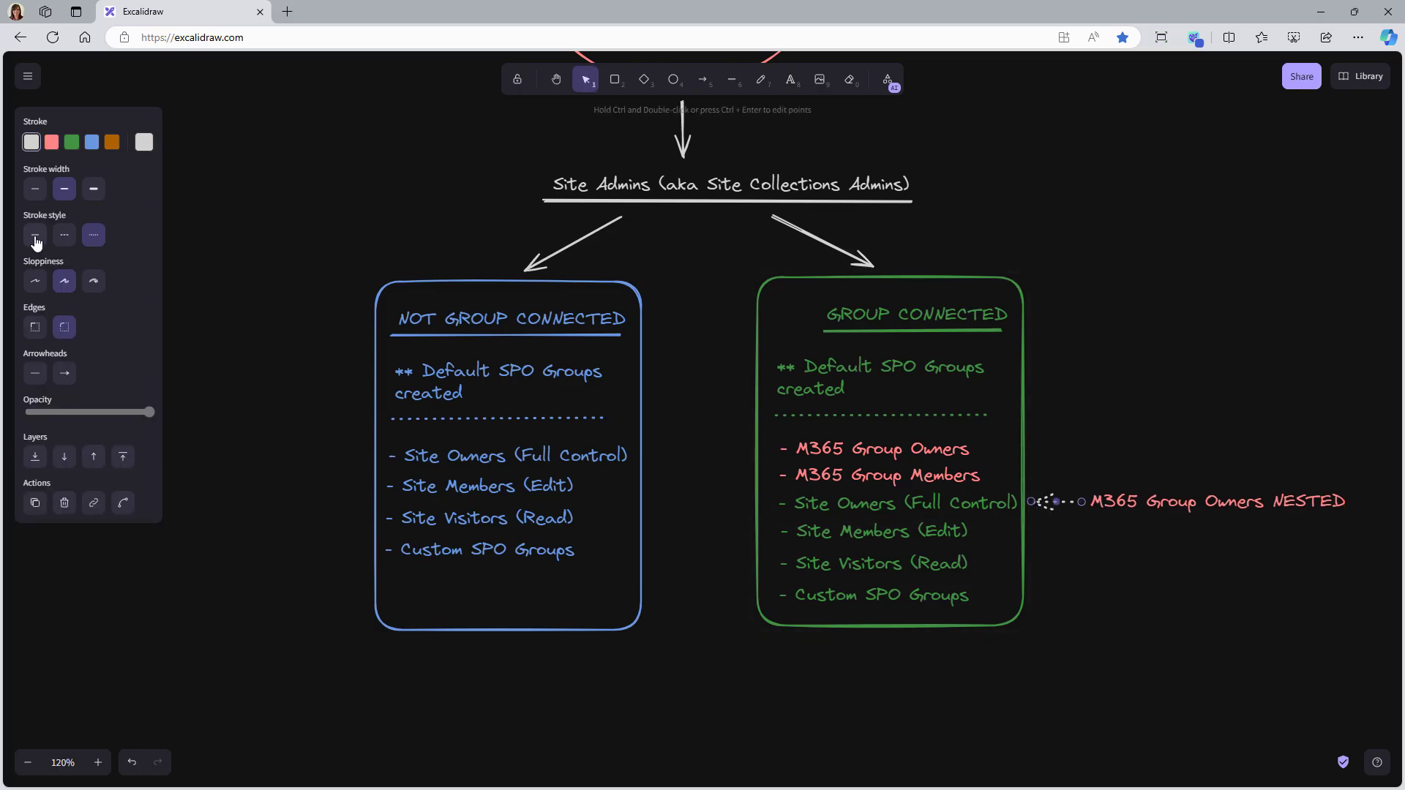
- Make the note's arrow solid and add a red "M365 Group Members NESTED" note with an arrow pointing to the green Site Members (Edit) line
click(36, 236)
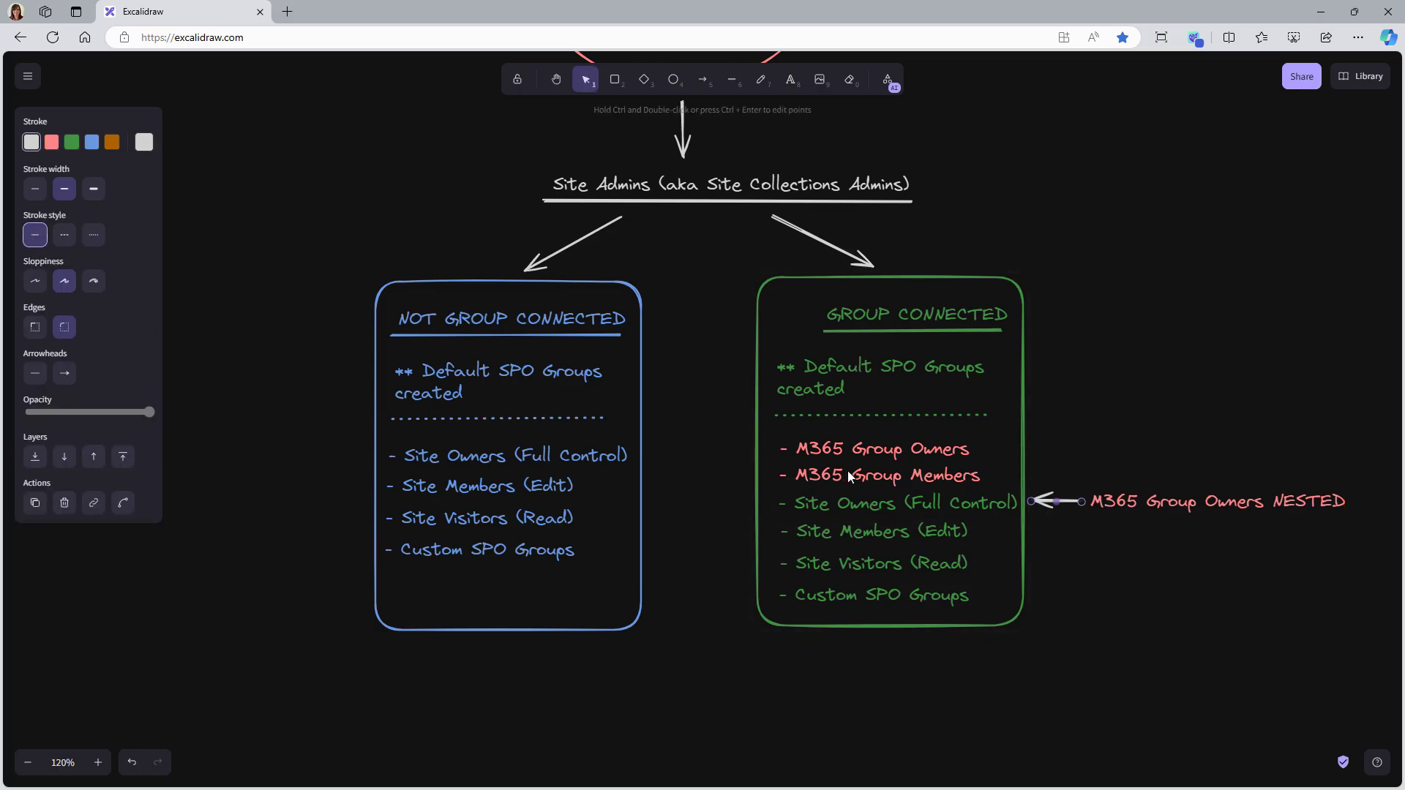
click(884, 475)
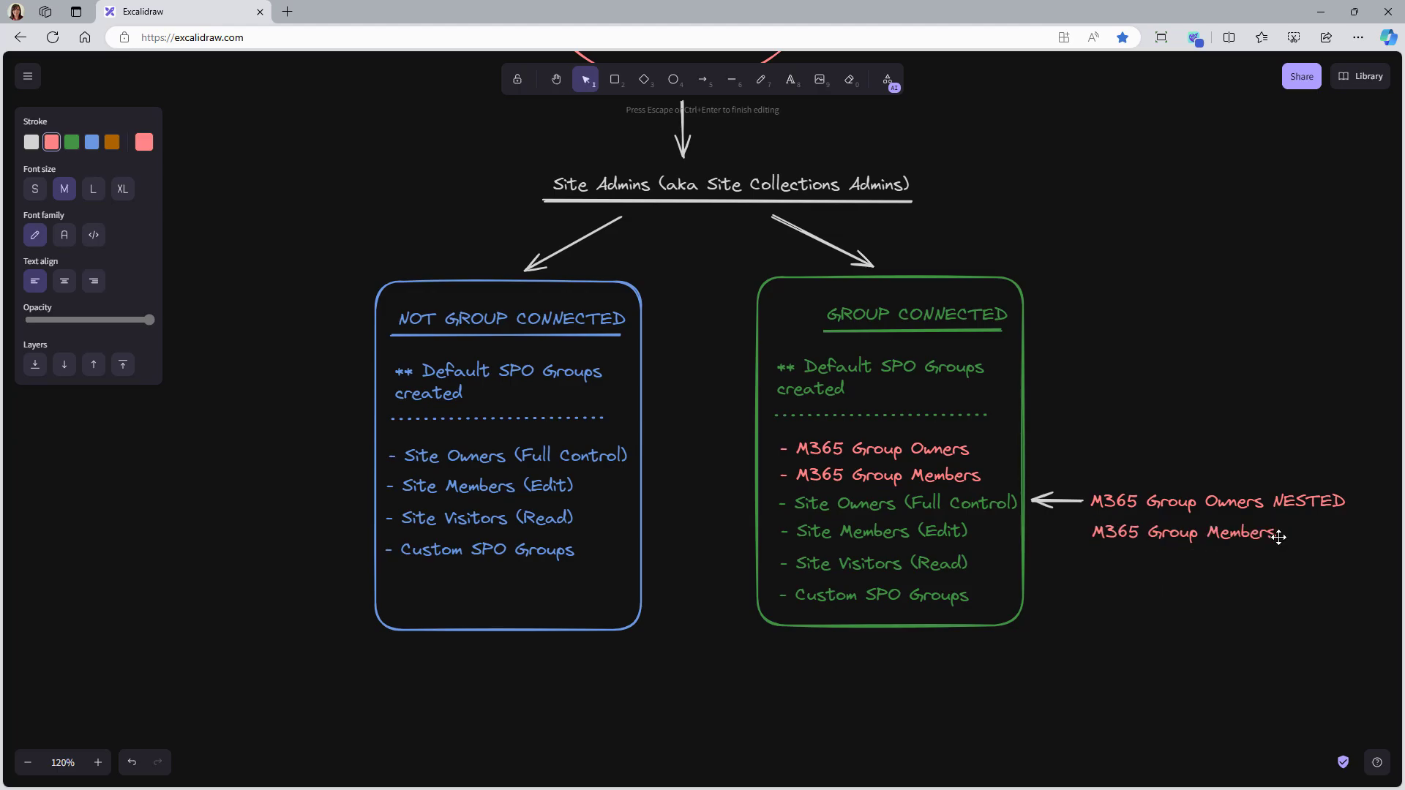
text(NESTED)
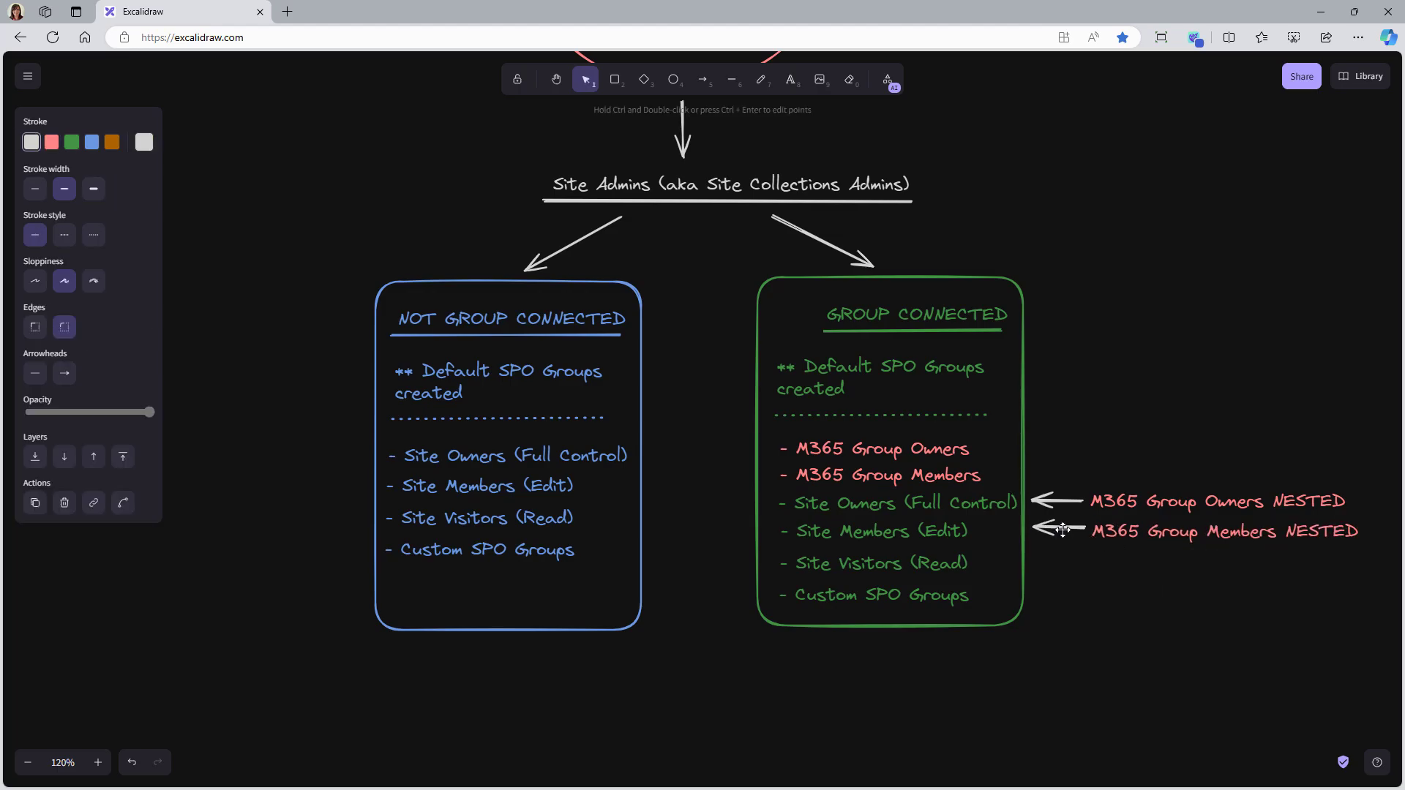
drag(1055, 528, 1056, 532)
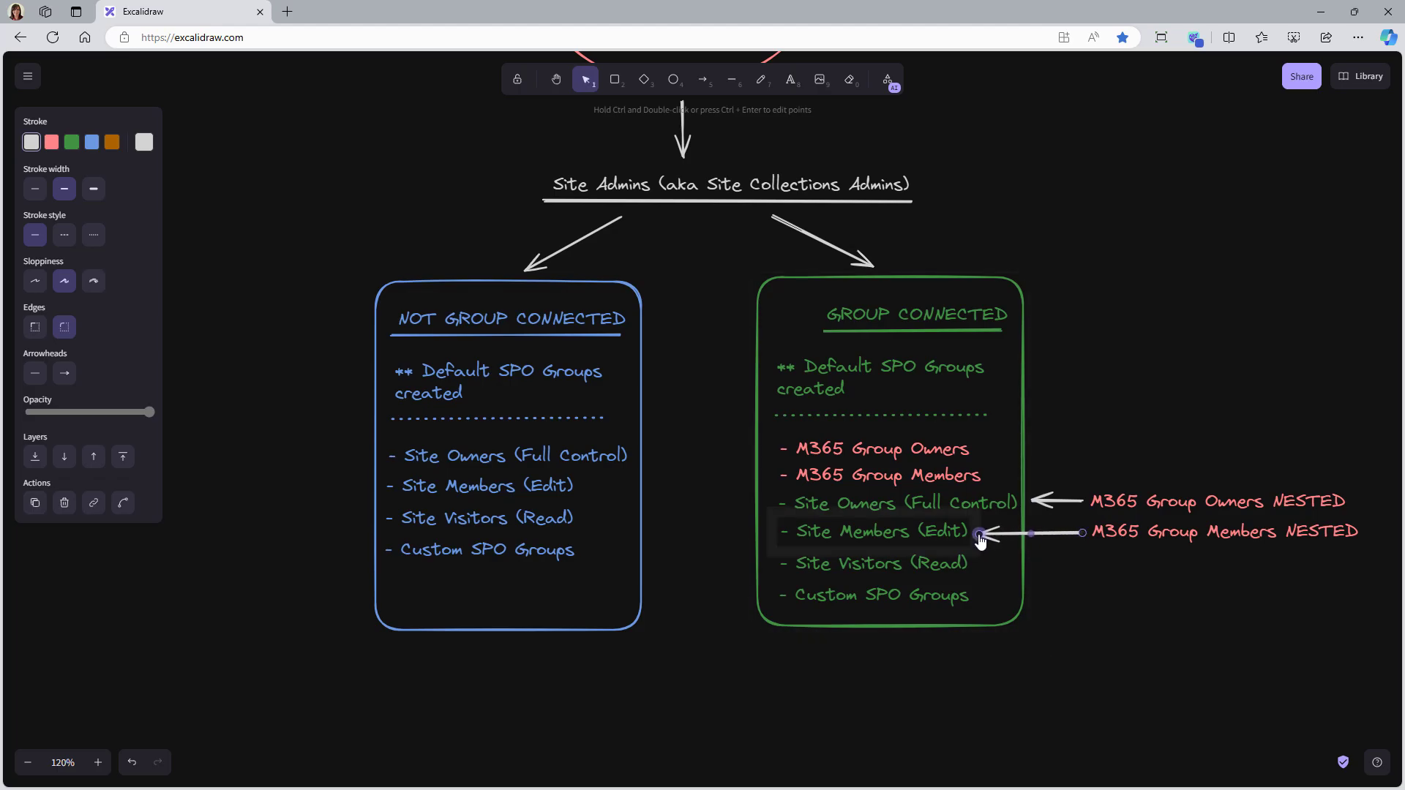
click(1180, 630)
scroll(1180, 630, up, 3)
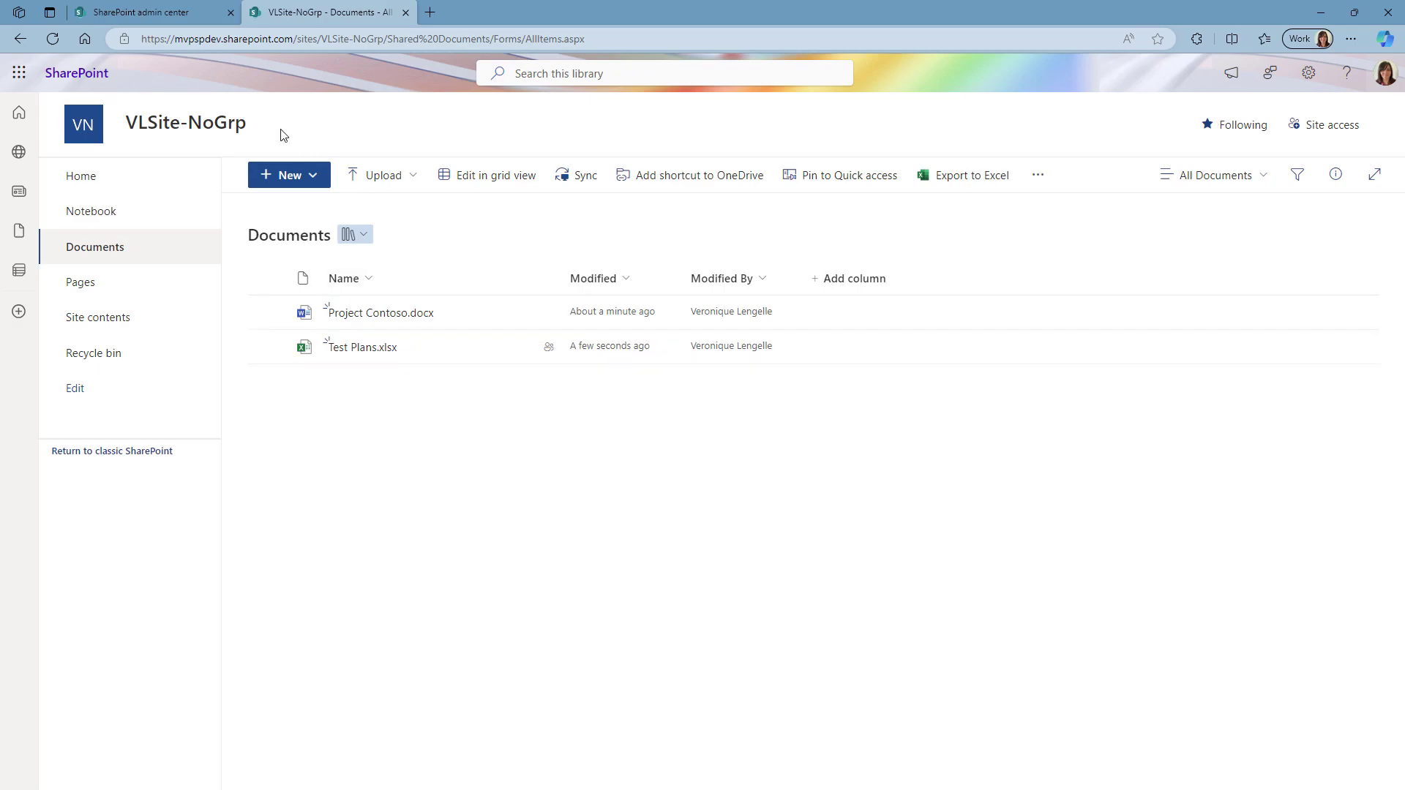
- Review the site owners, site members and site visitors of VLSite-NoGrp in the SharePoint admin center
click(170, 13)
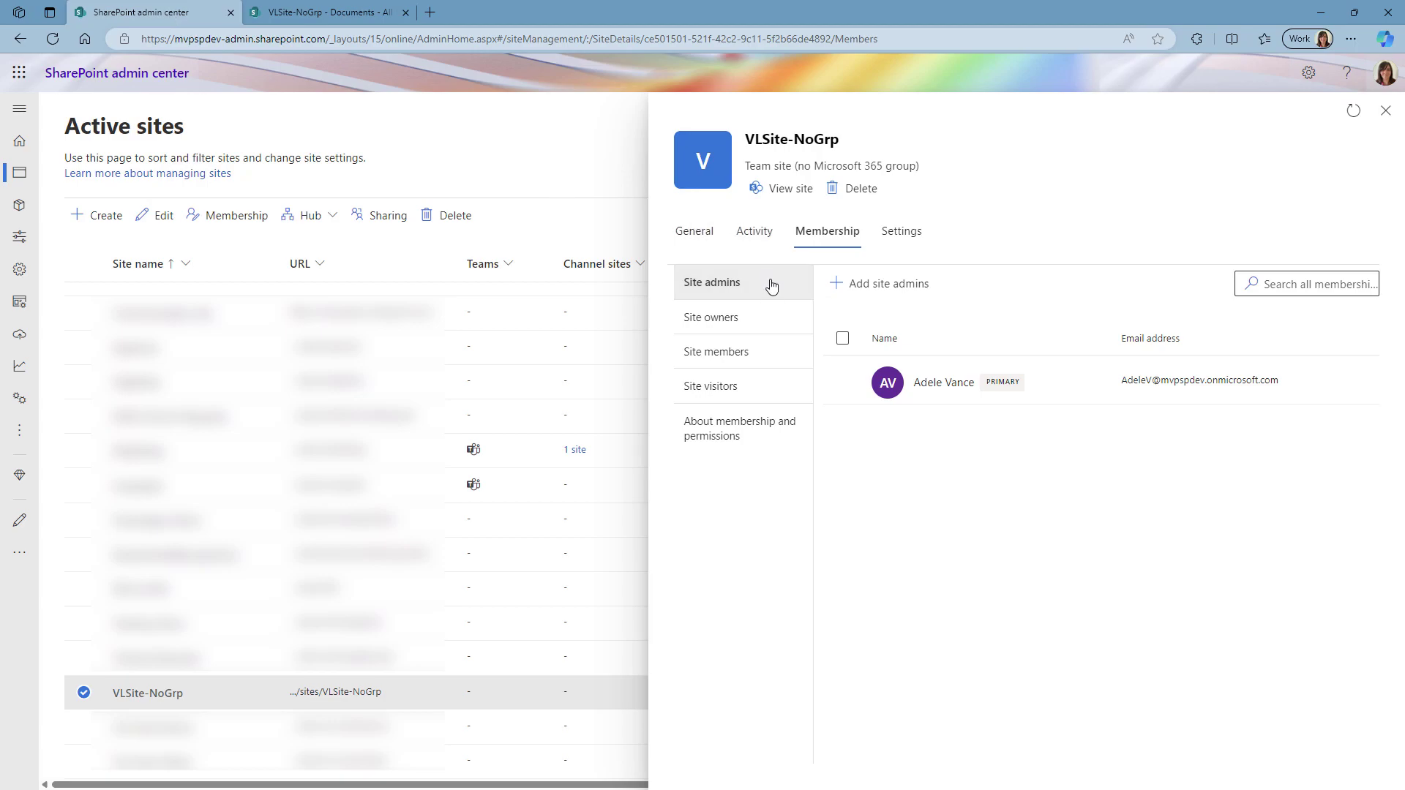
click(766, 321)
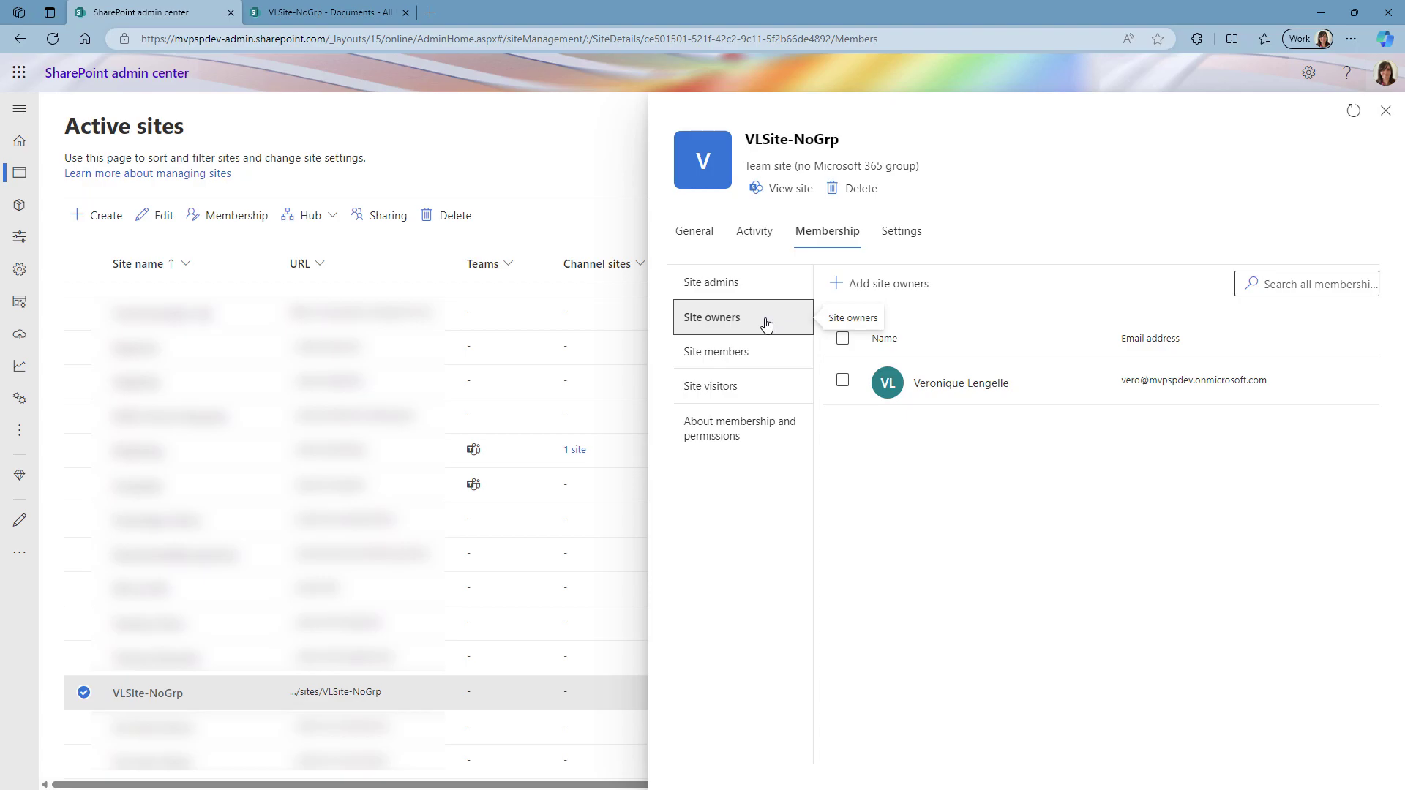
click(773, 356)
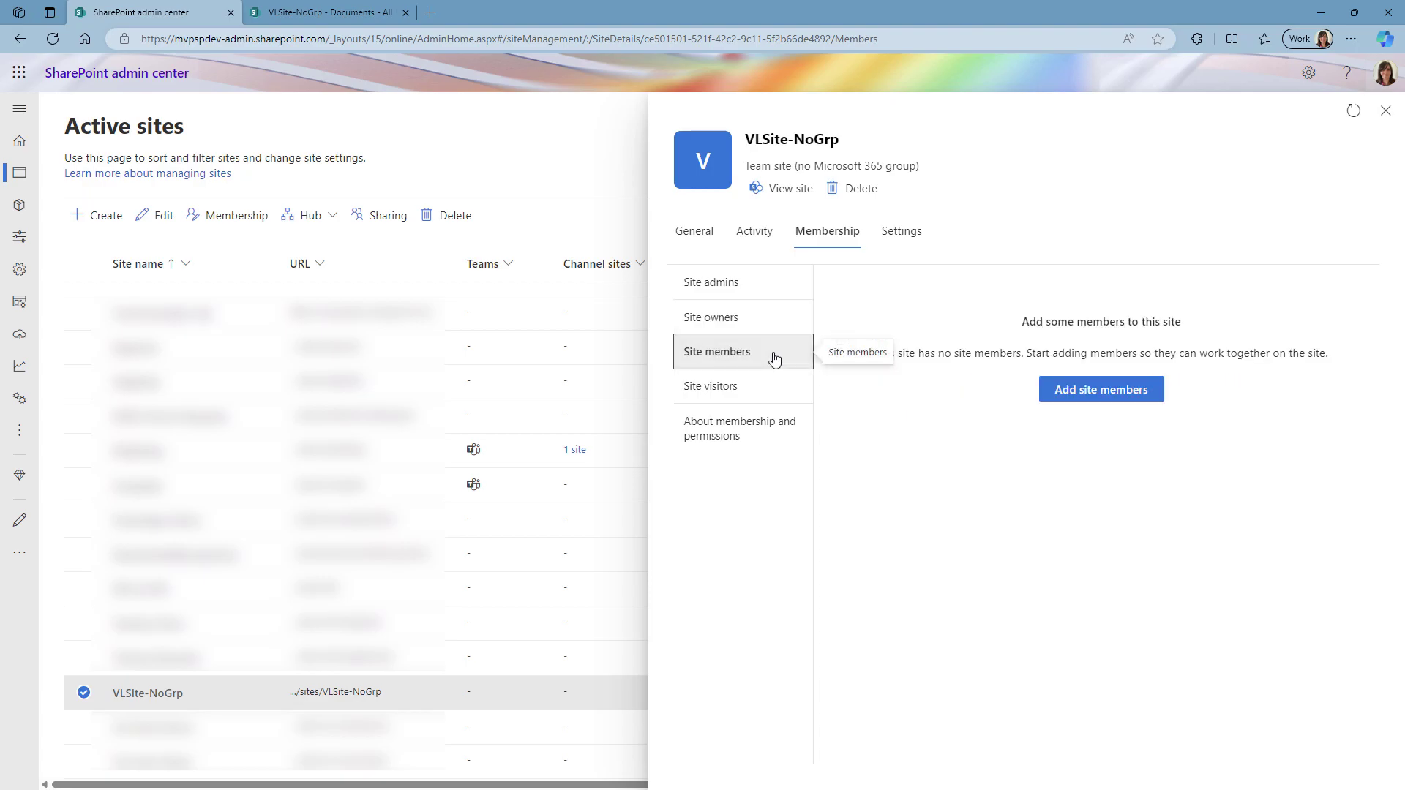
click(771, 393)
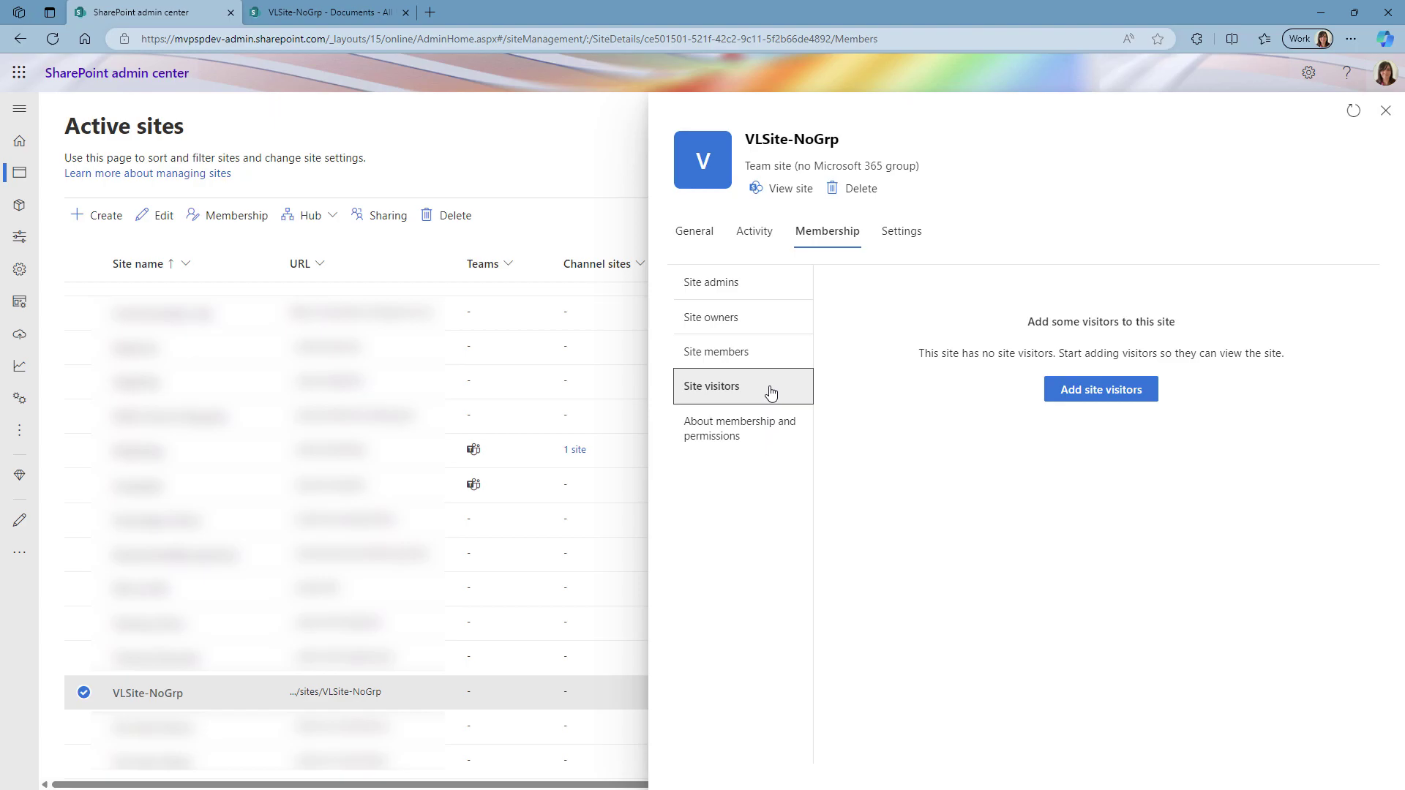
- Open the site permissions from the VLSite-NoGrp home page and expand its owners, members and visitors
click(311, 13)
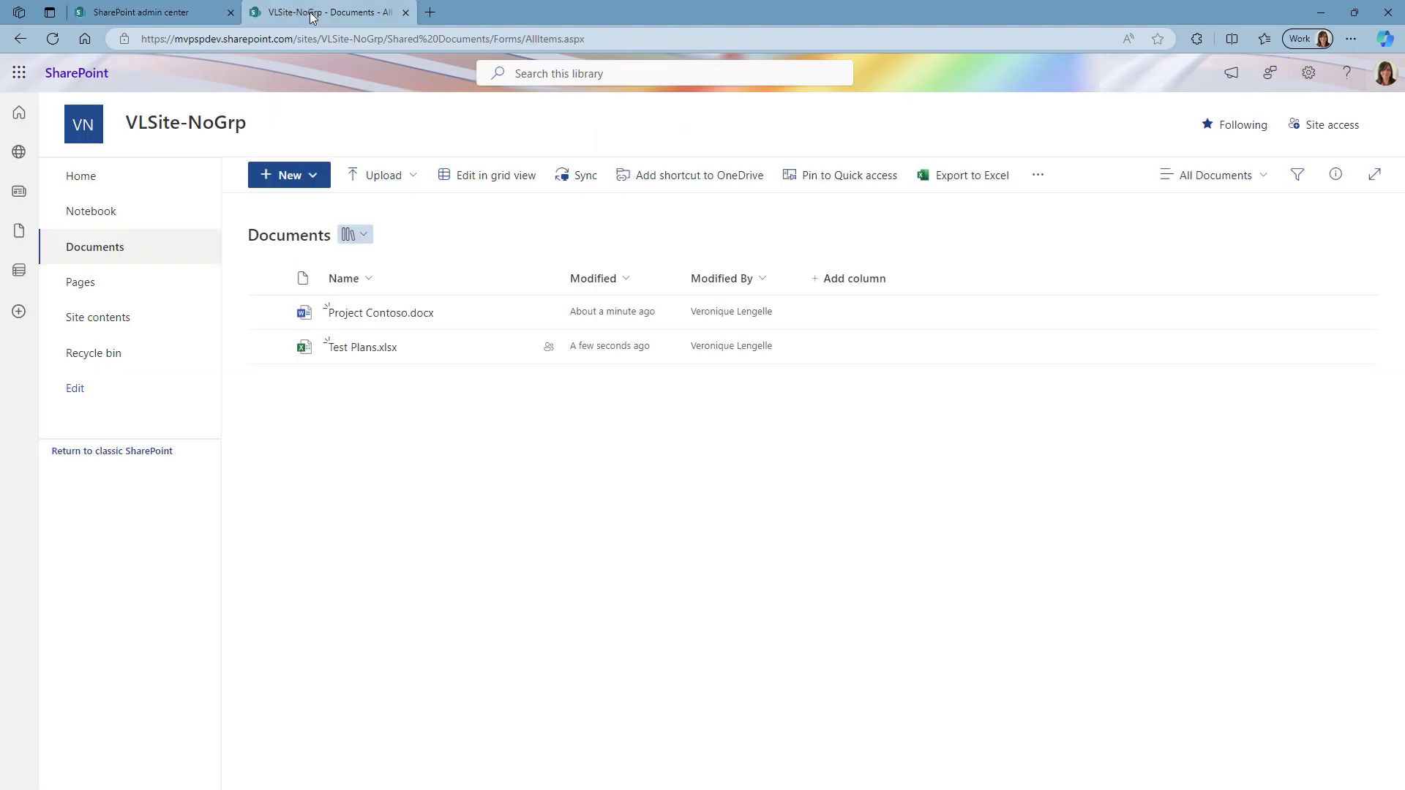
click(104, 183)
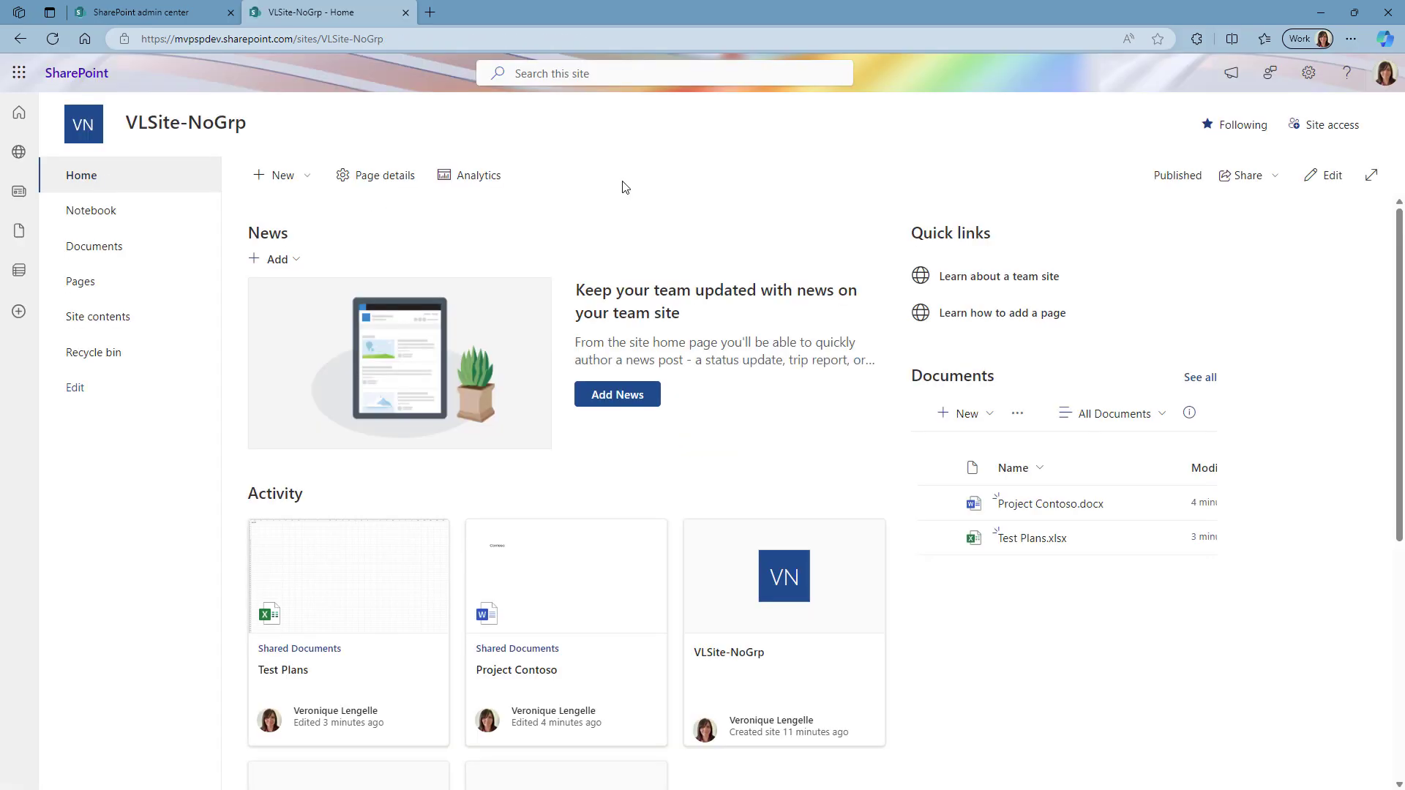
click(1308, 72)
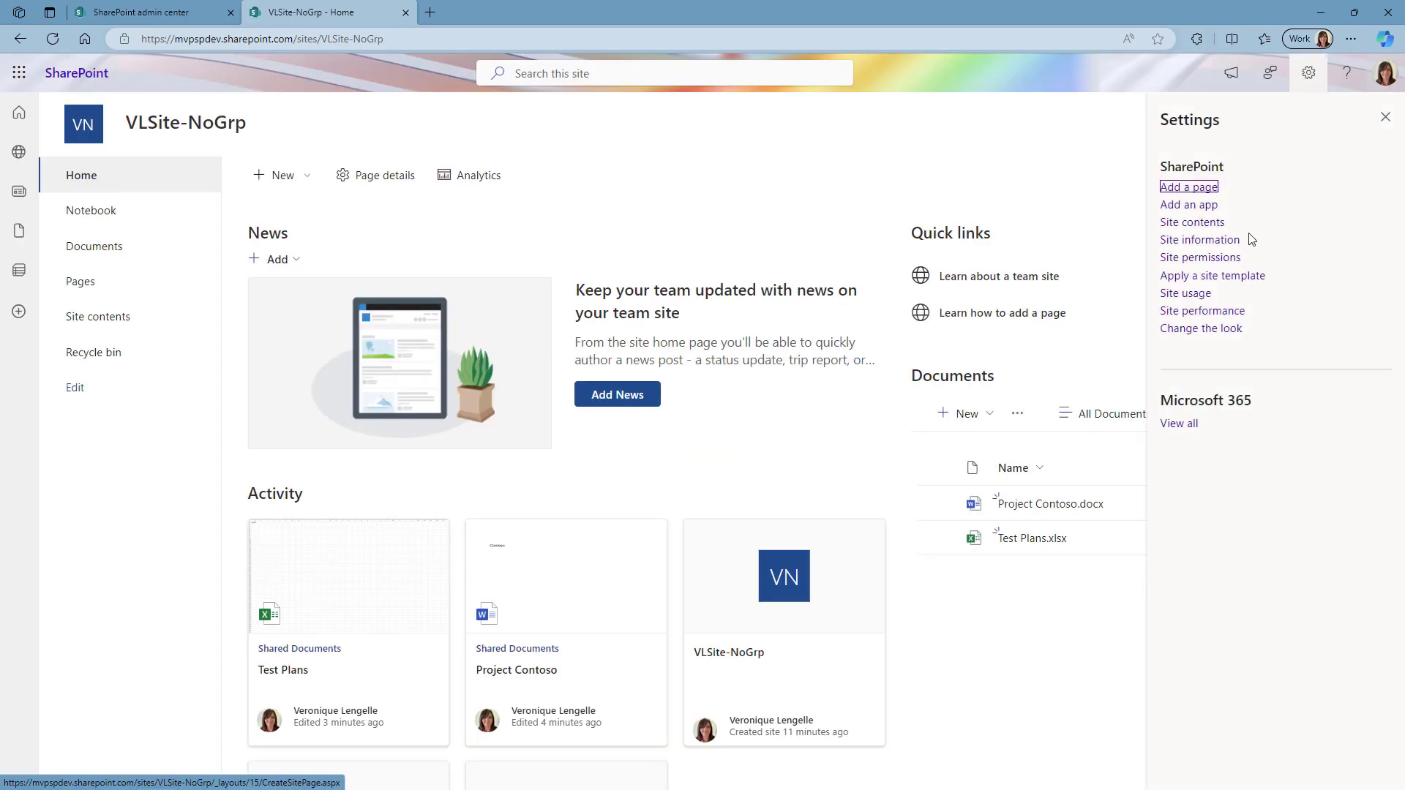
click(1222, 258)
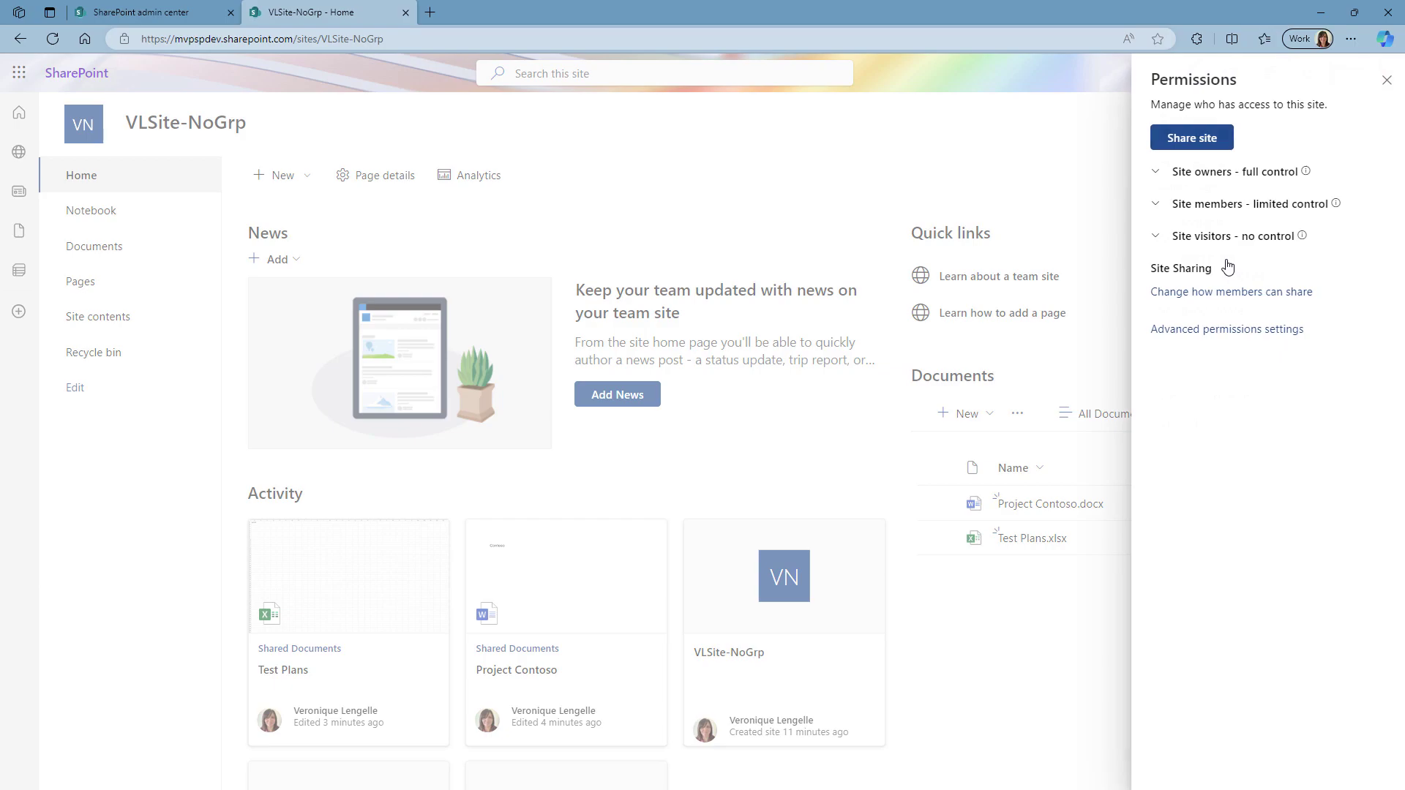
click(1155, 173)
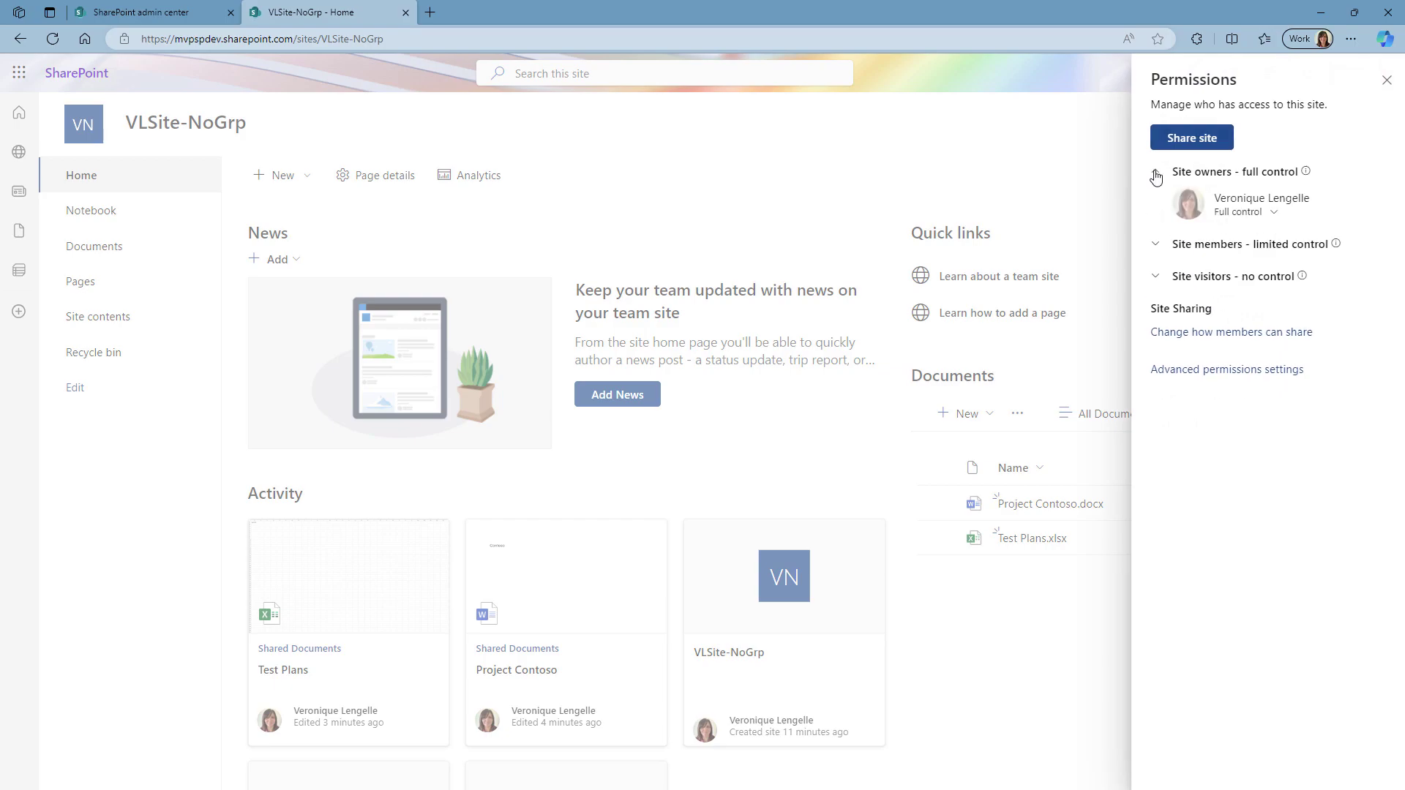
click(1155, 244)
click(1155, 292)
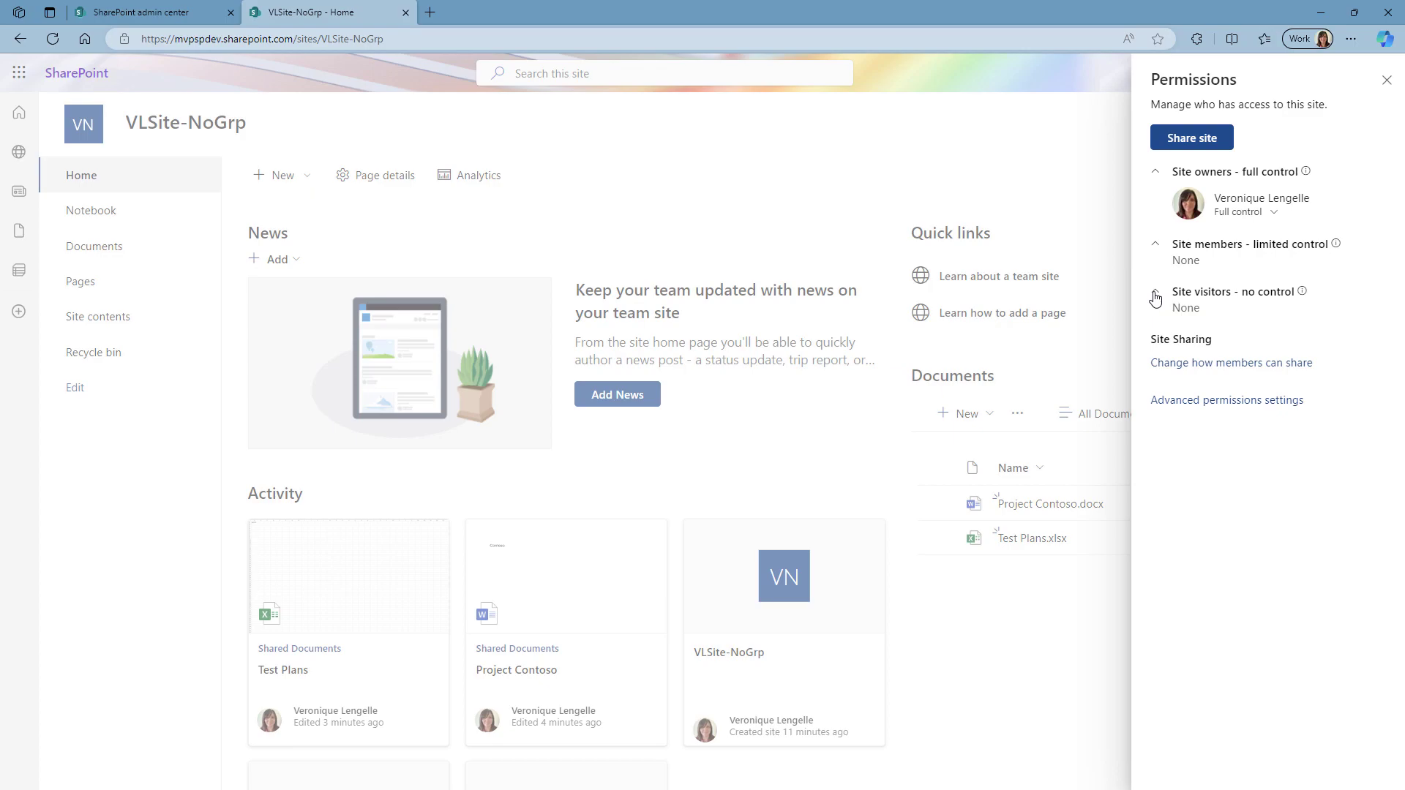
- Open the site's advanced permissions settings and view who belongs to the VLSite-NoGrp Owners group
click(1239, 403)
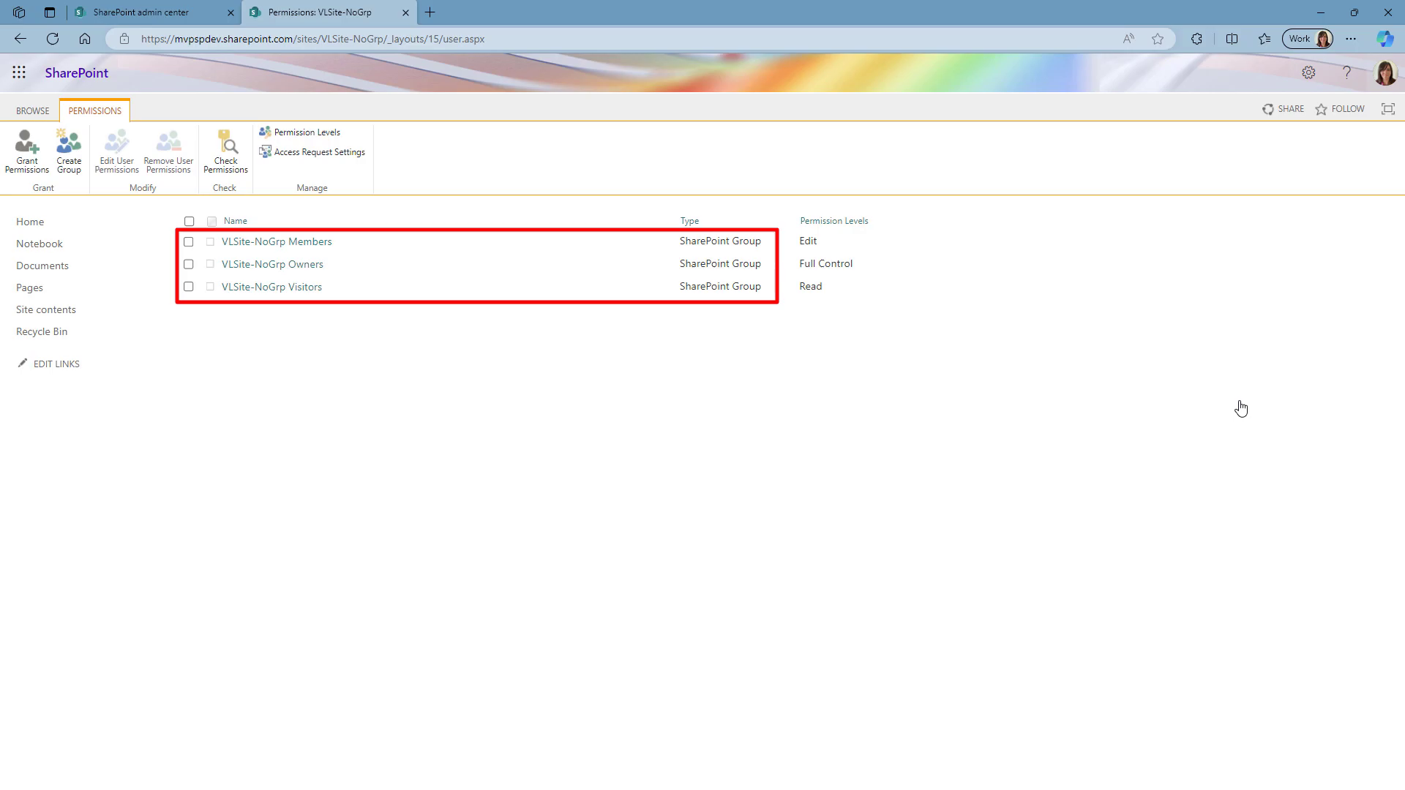
click(310, 269)
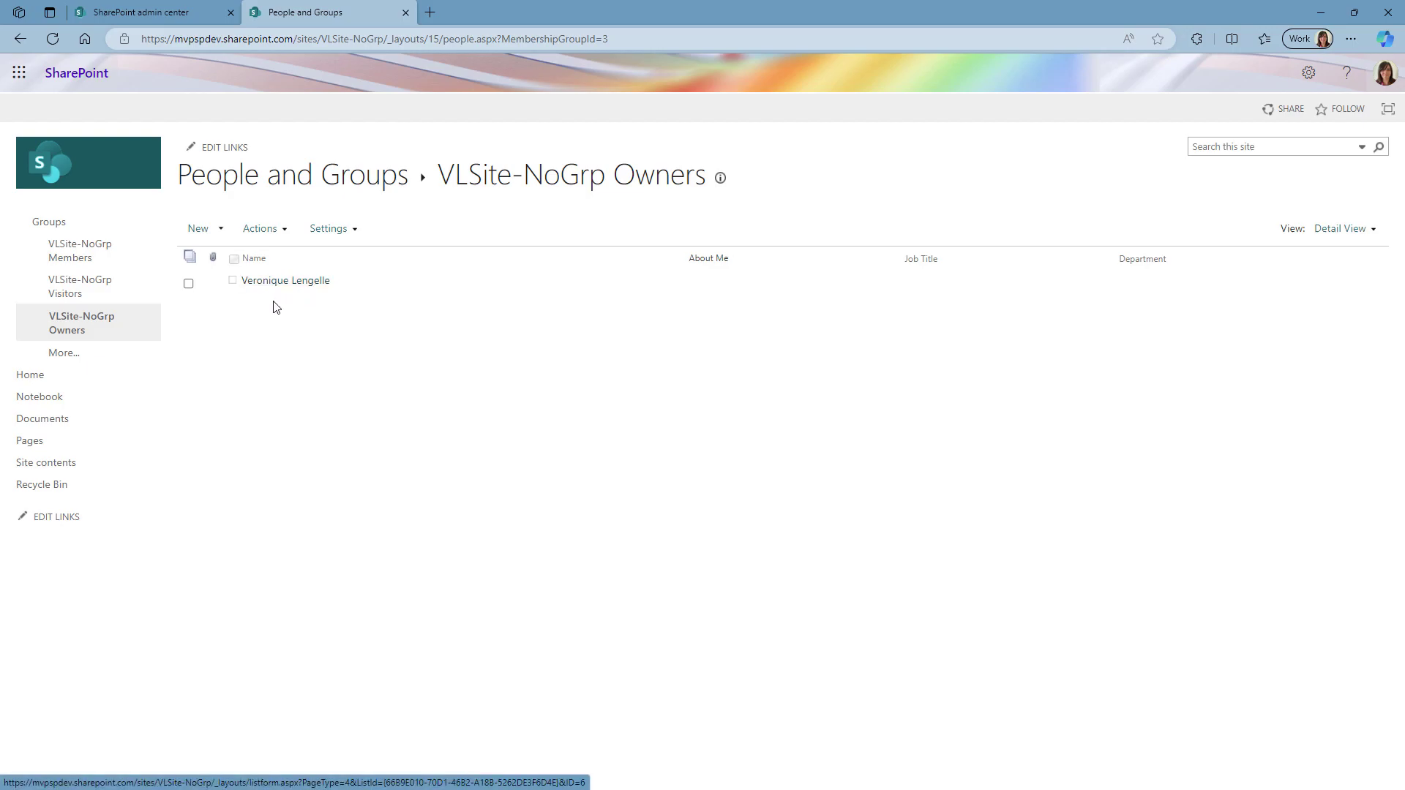
- Add a user by name to the VLSite-NoGrp Members group without sending an email invitation
click(92, 253)
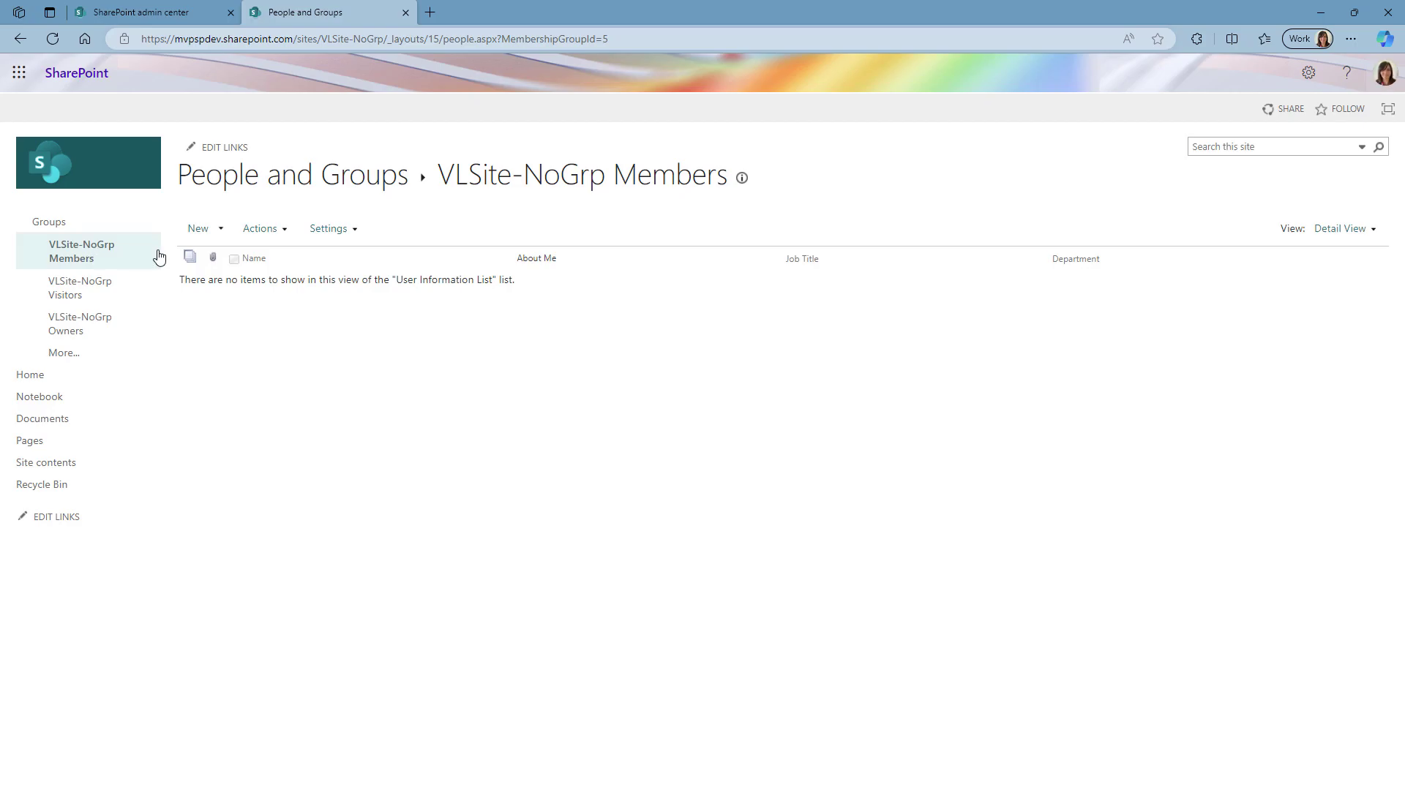
click(212, 232)
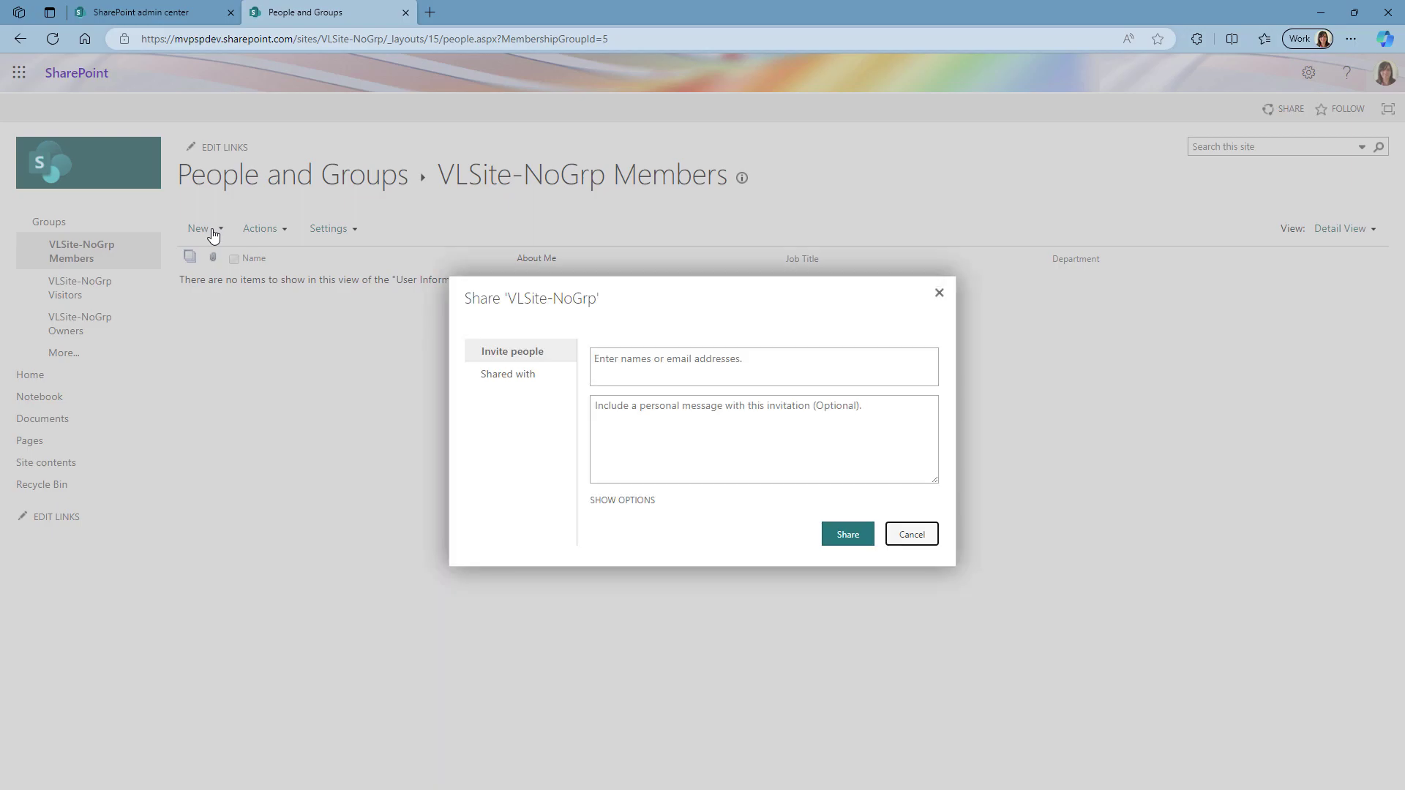
click(695, 366)
text(Alex)
click(677, 404)
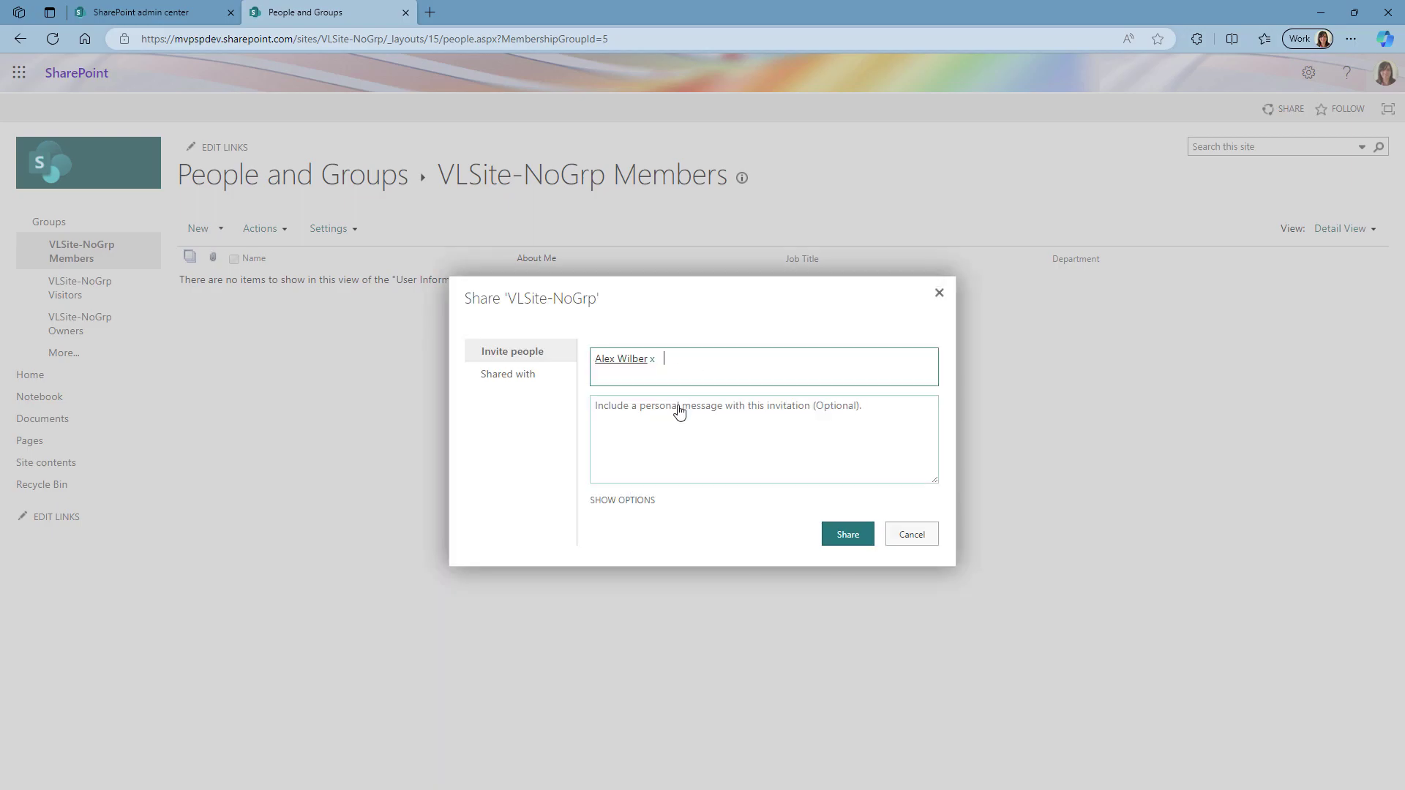
click(618, 500)
click(596, 514)
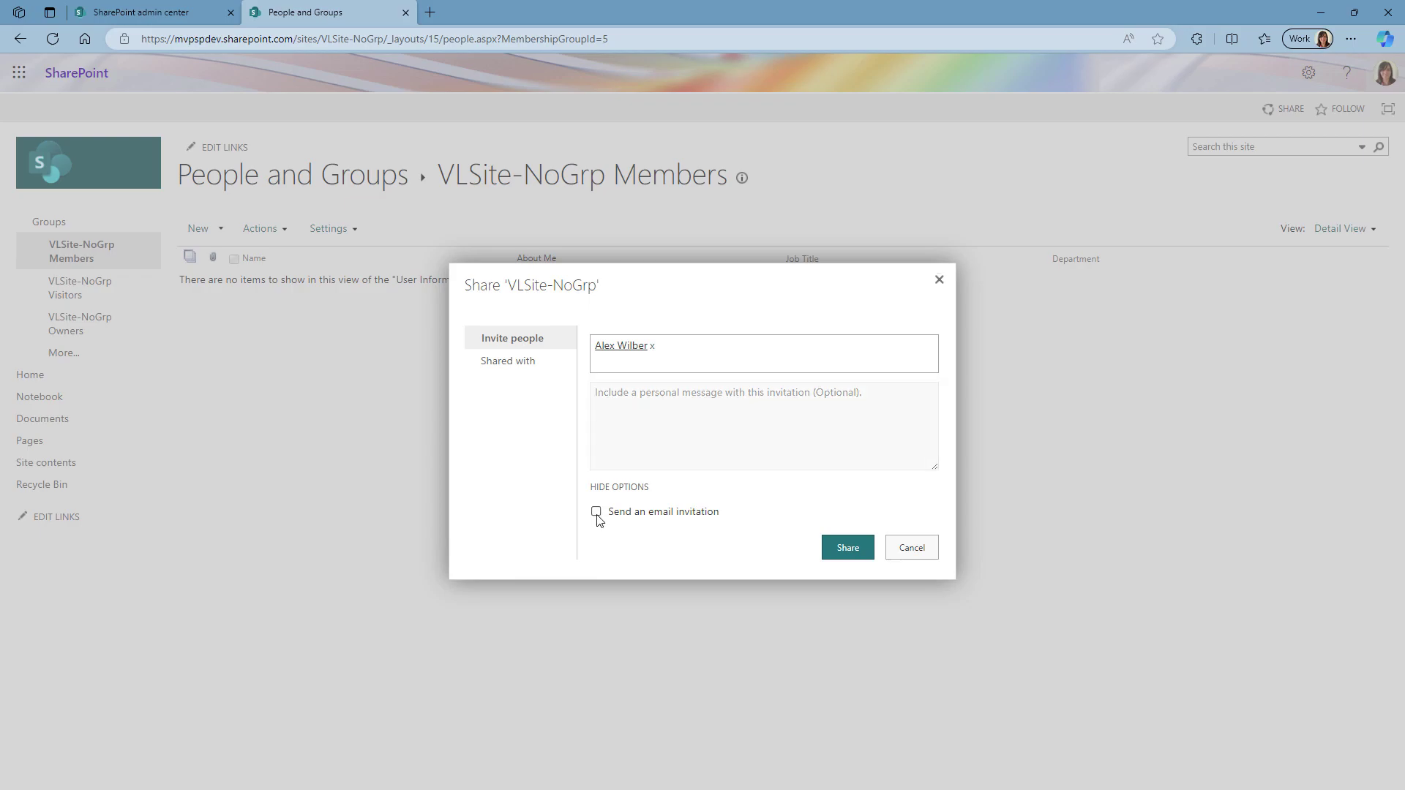
click(849, 556)
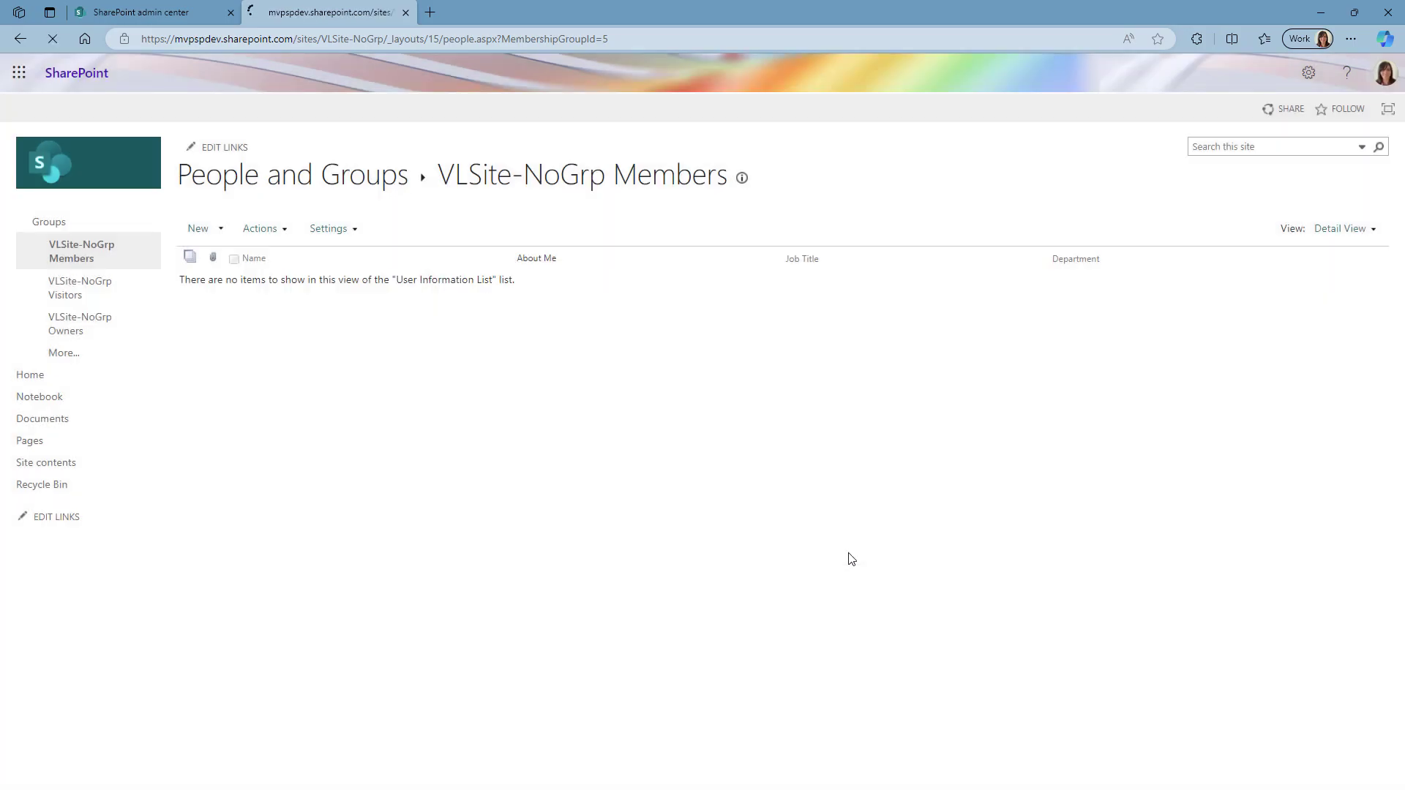
- Add the IT Director by name to the VLSite-NoGrp Visitors group
click(67, 299)
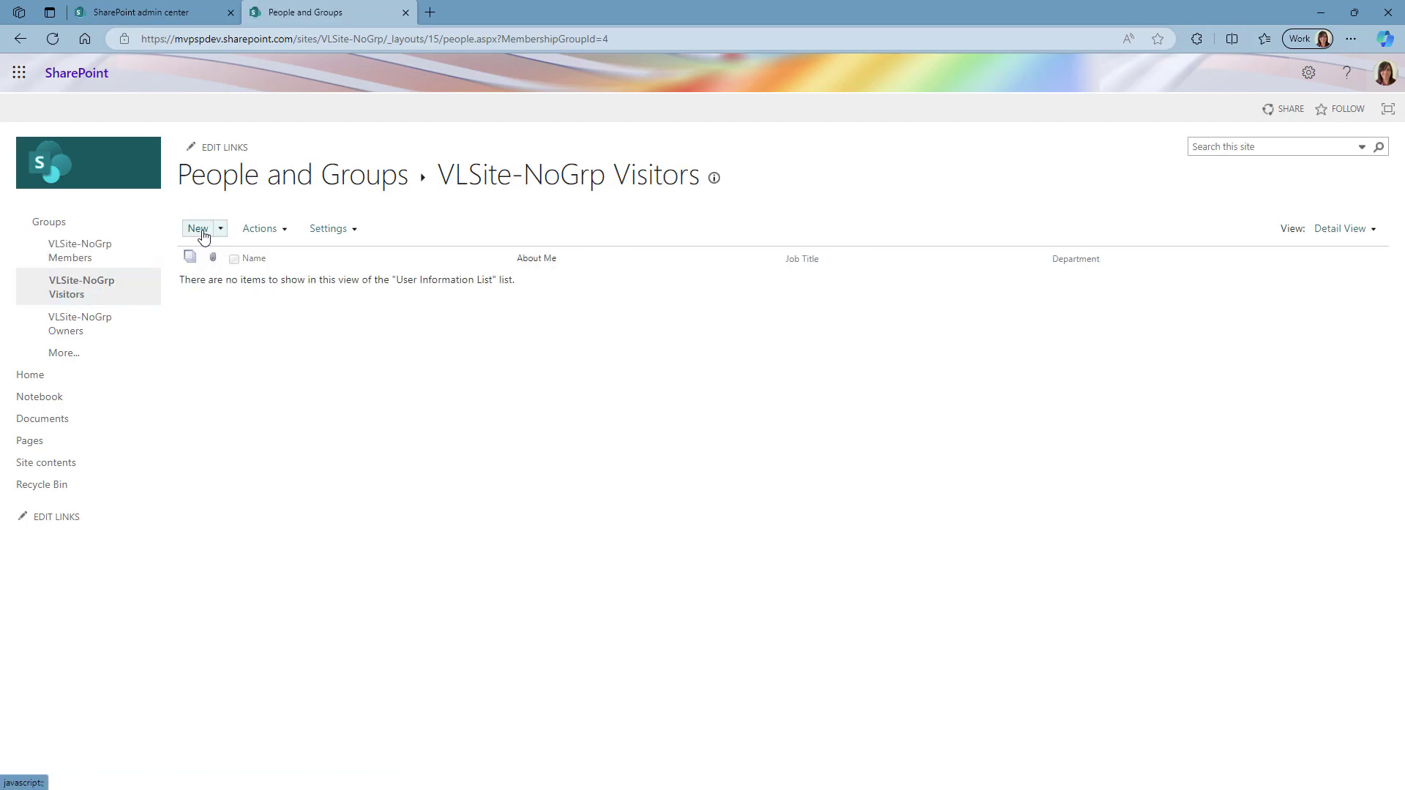
click(198, 229)
text(Angela)
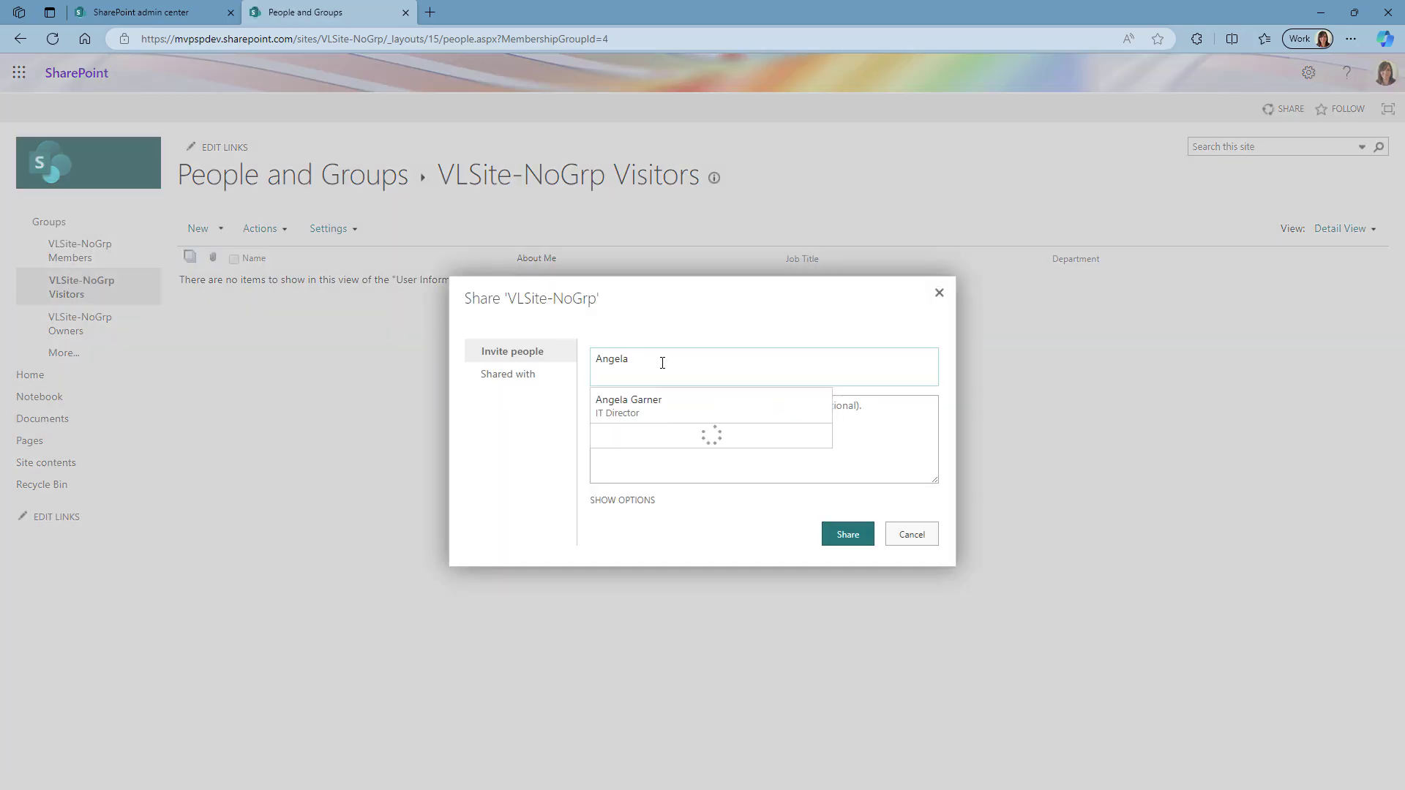
click(658, 410)
click(843, 550)
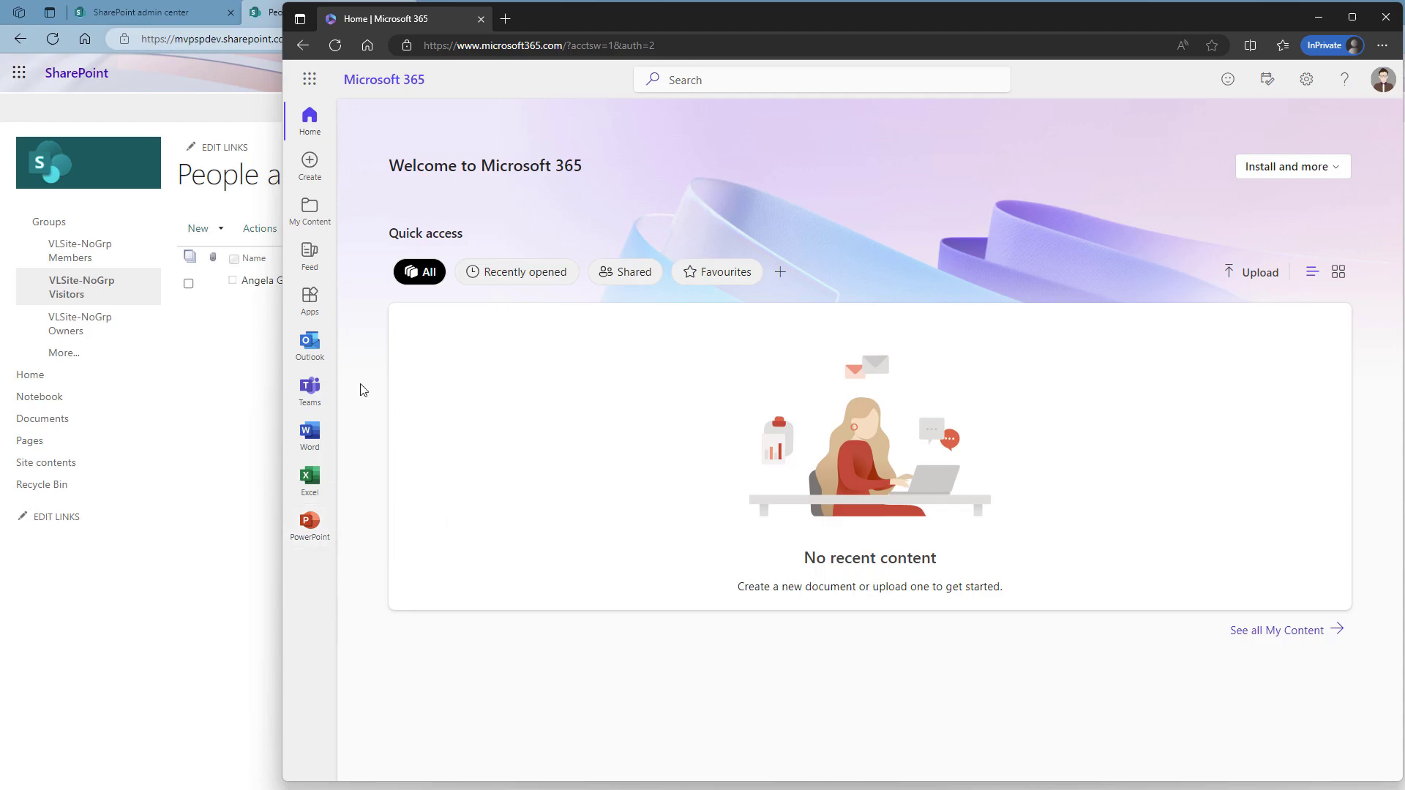
click(679, 47)
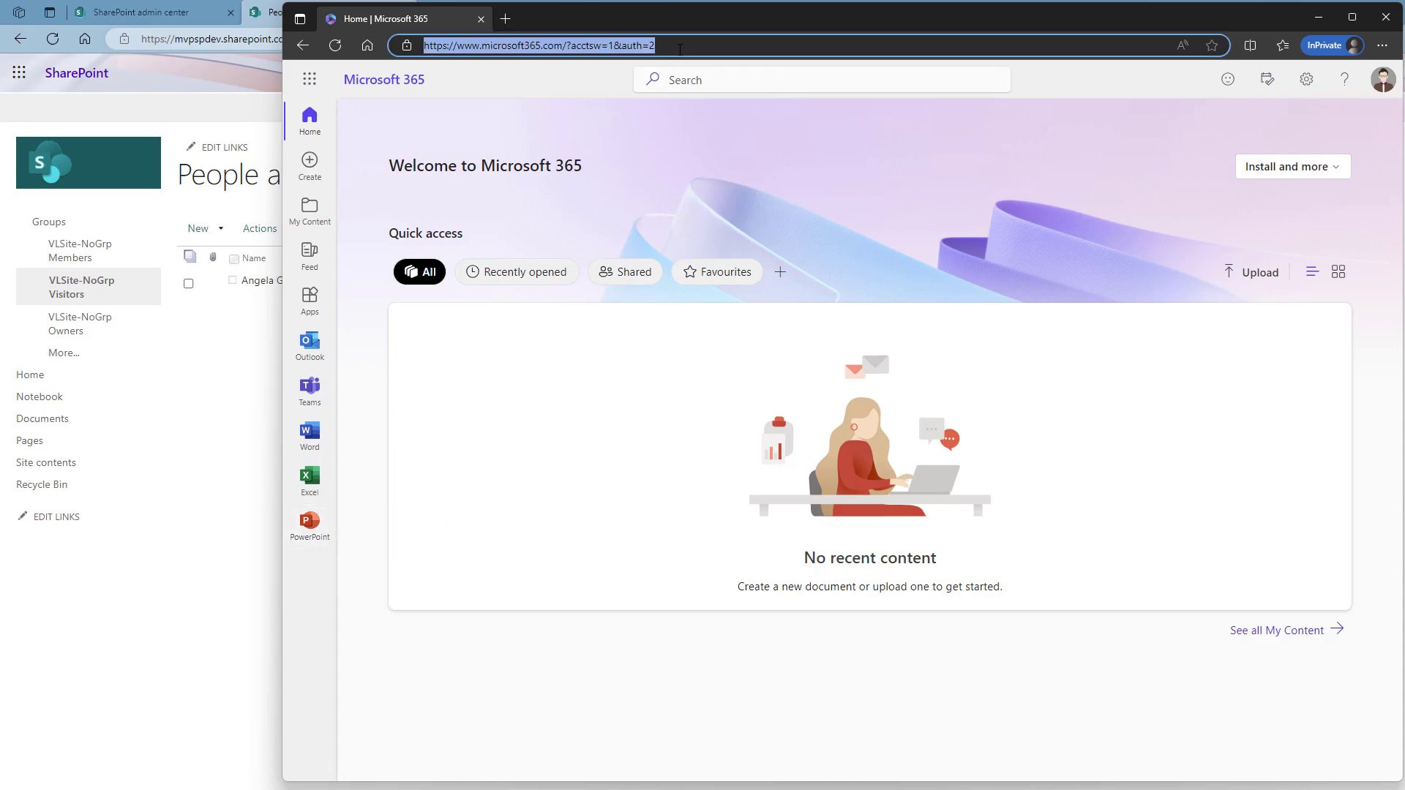
text(https://mvpspdev.sharepoint.com/sites/VLSite-NoGrp)
key(Return)
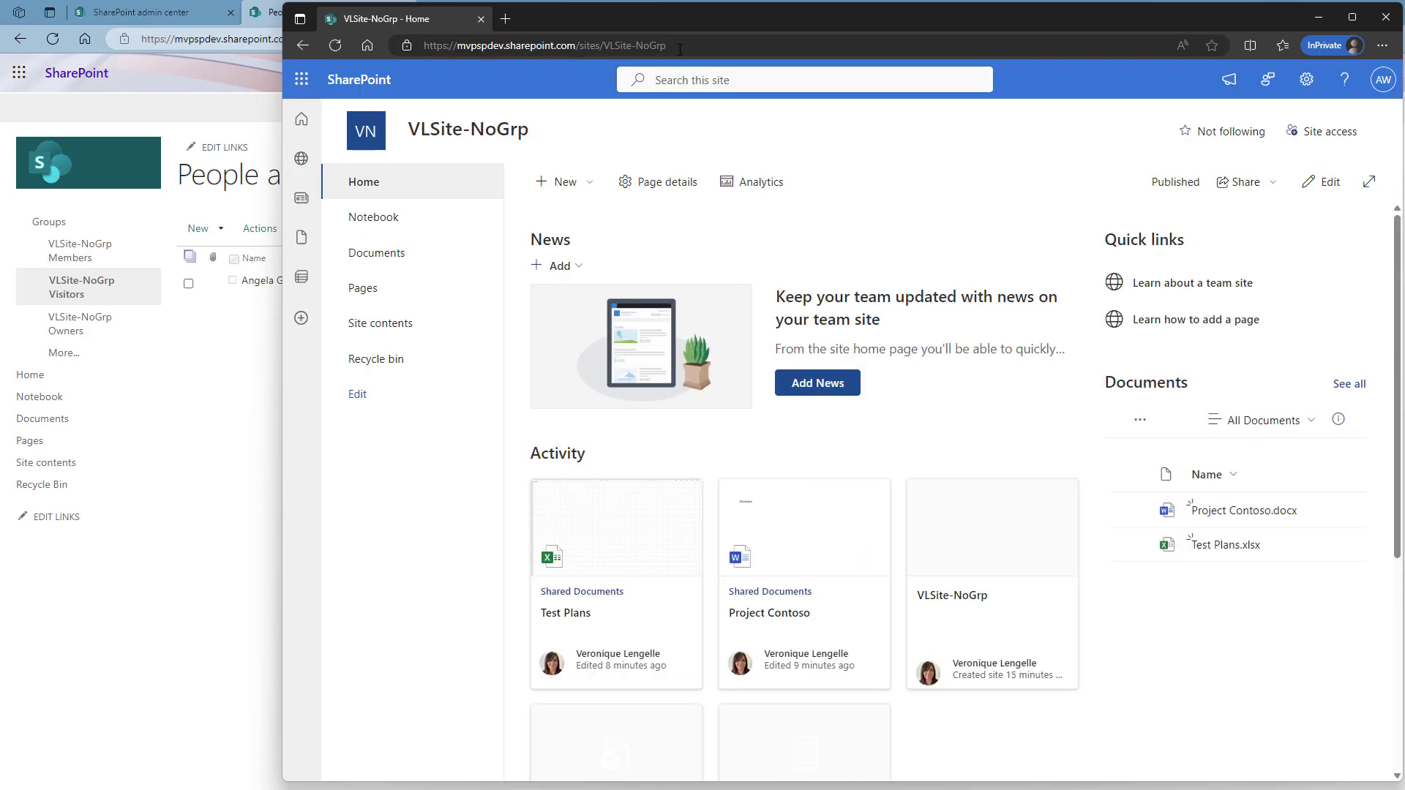
- Inspect the site permissions as the added member, expanding the site owners, members and visitors
click(1307, 80)
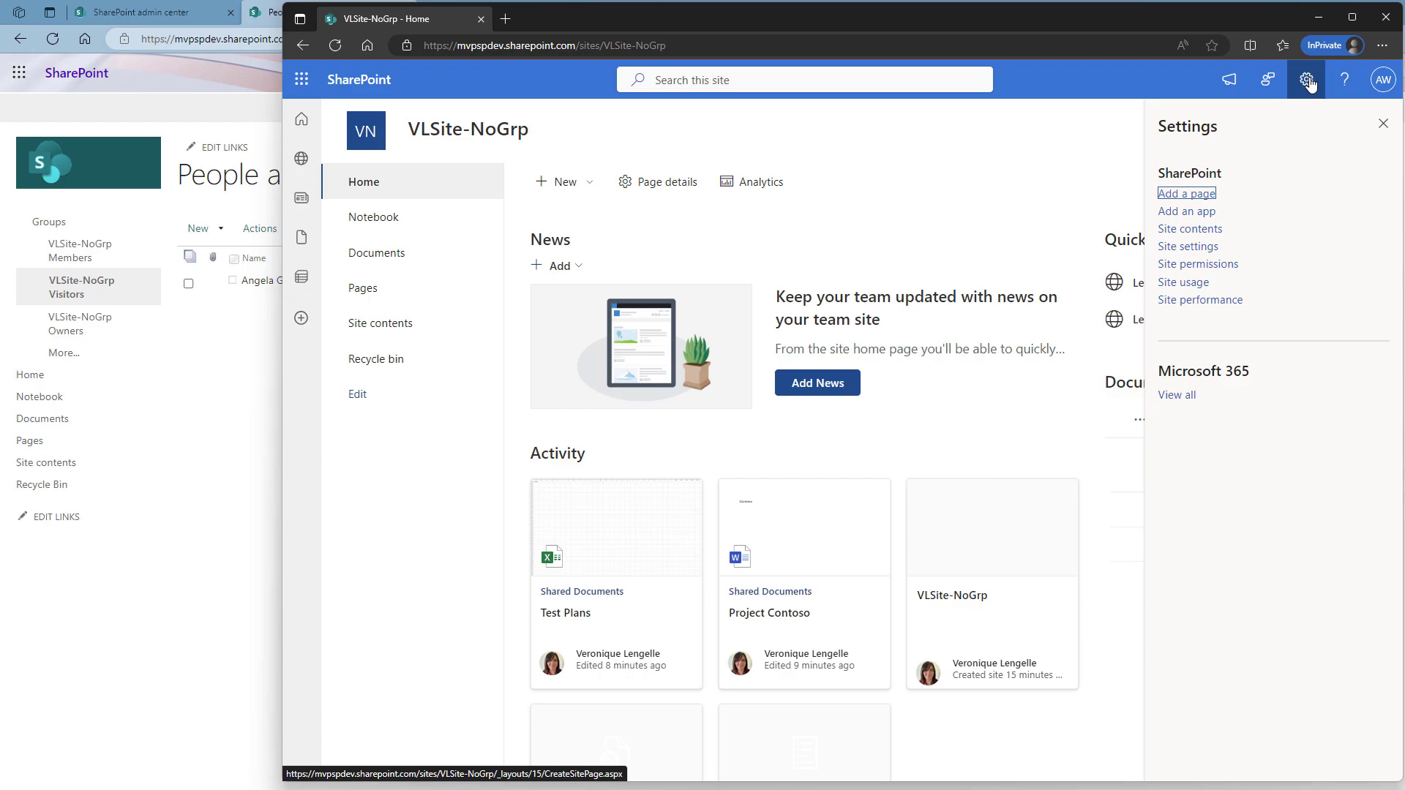
click(1232, 267)
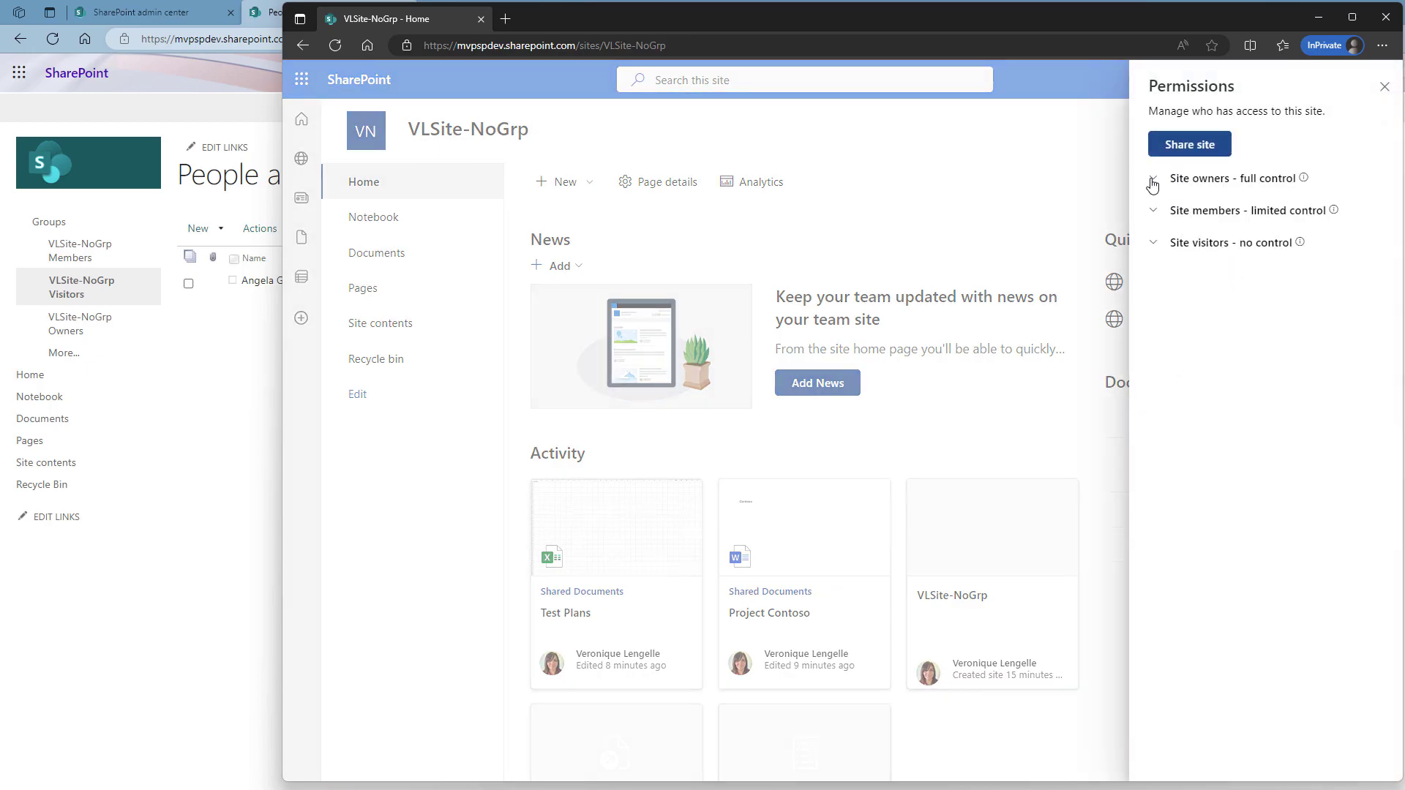
click(1153, 180)
click(1153, 251)
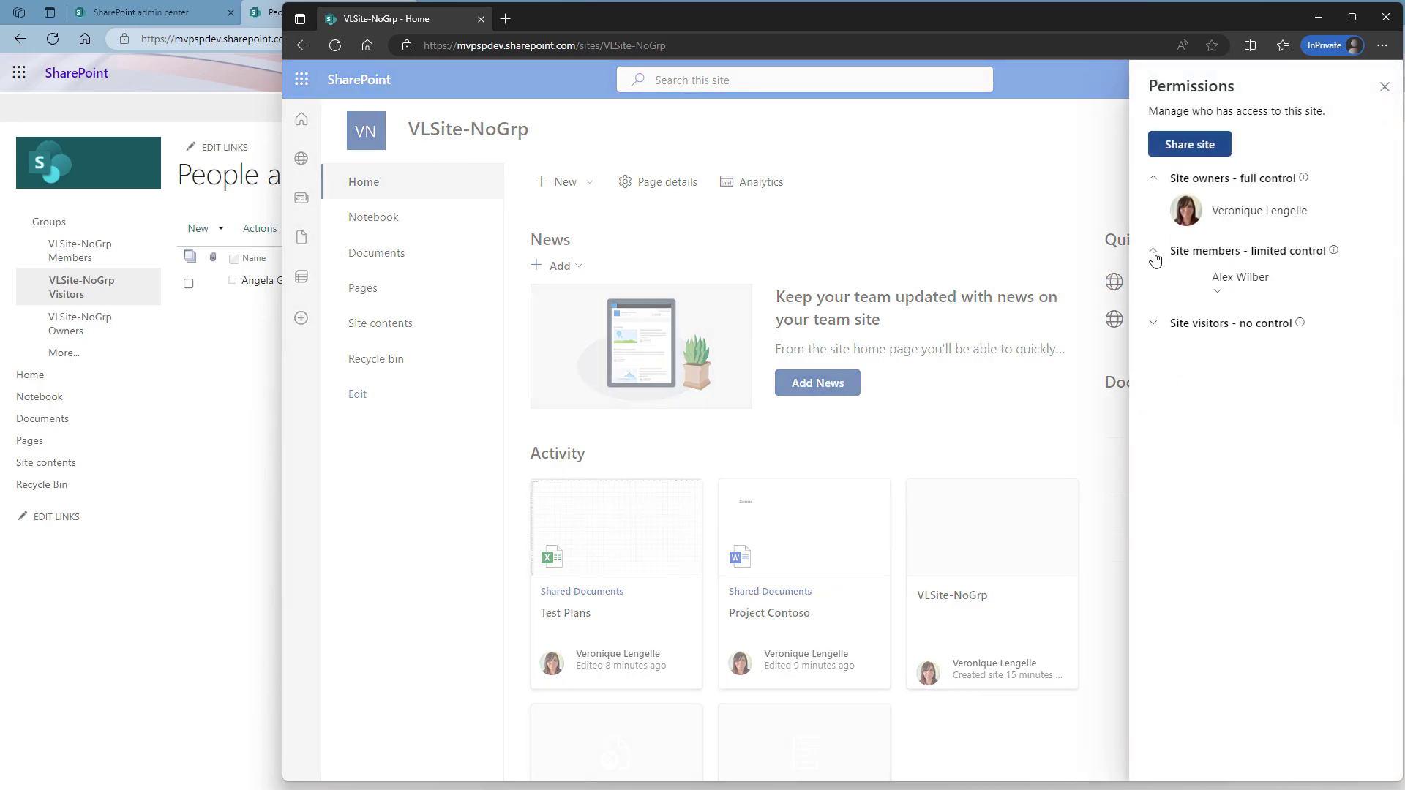
click(1153, 325)
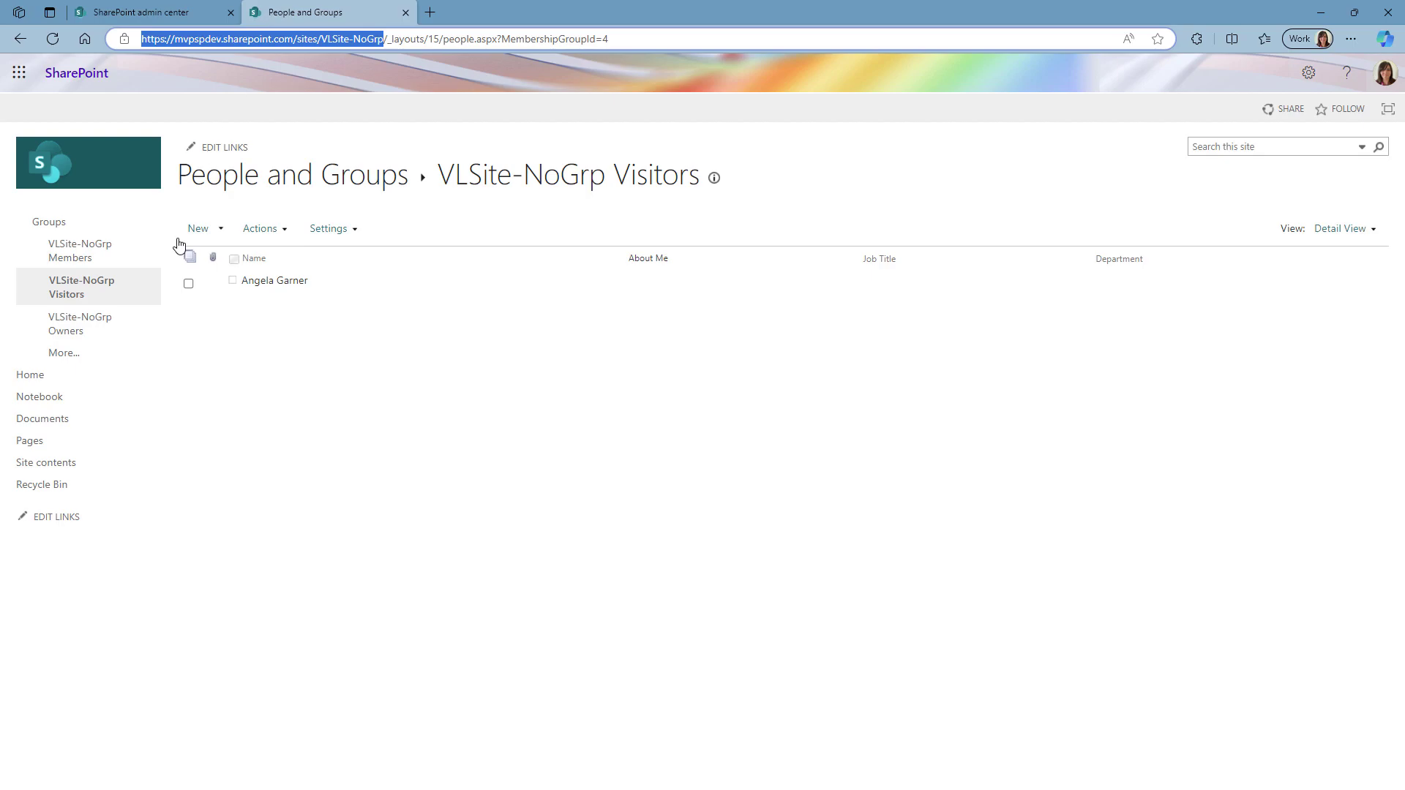
- Return to the main browser window and open the full settings page of the site's Documents library
click(87, 419)
click(88, 421)
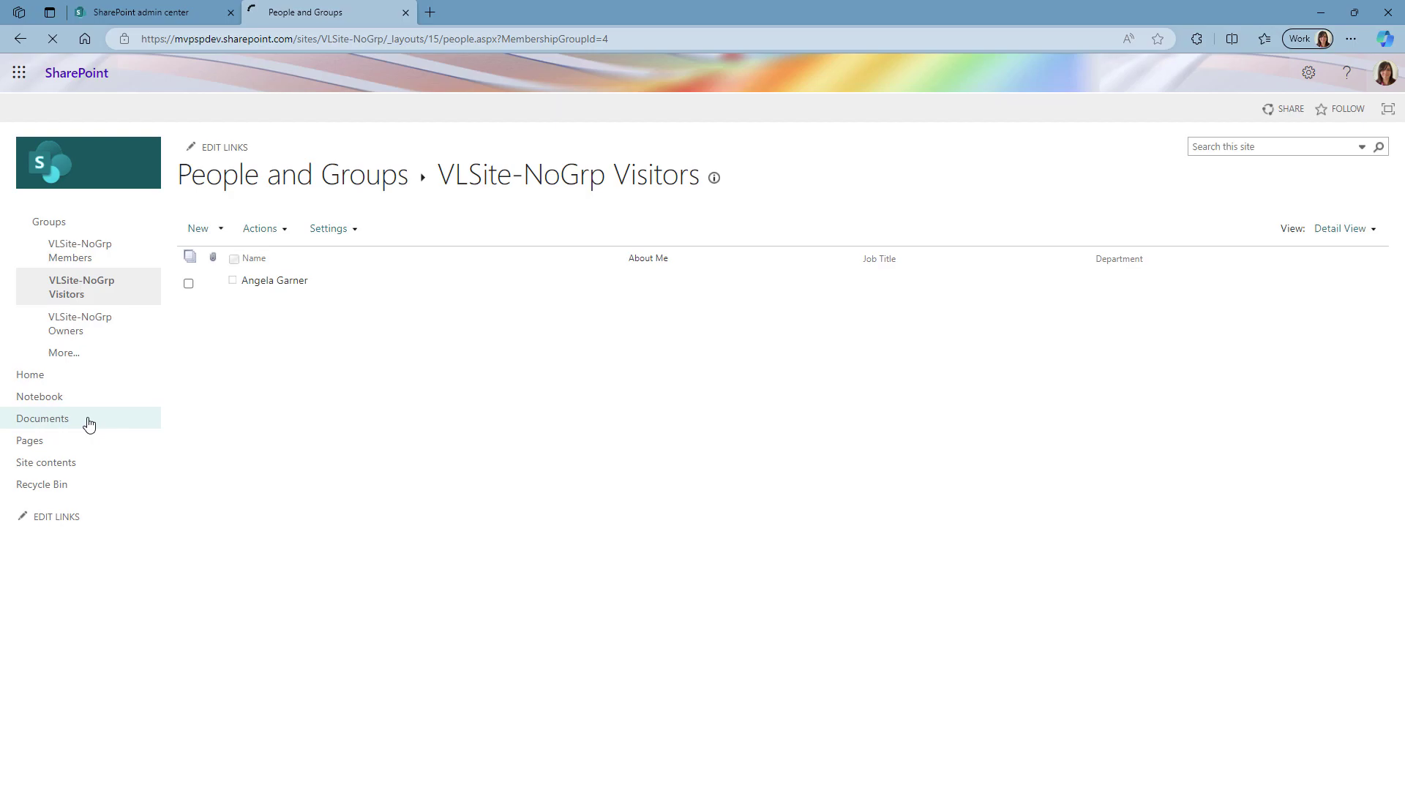
click(1316, 83)
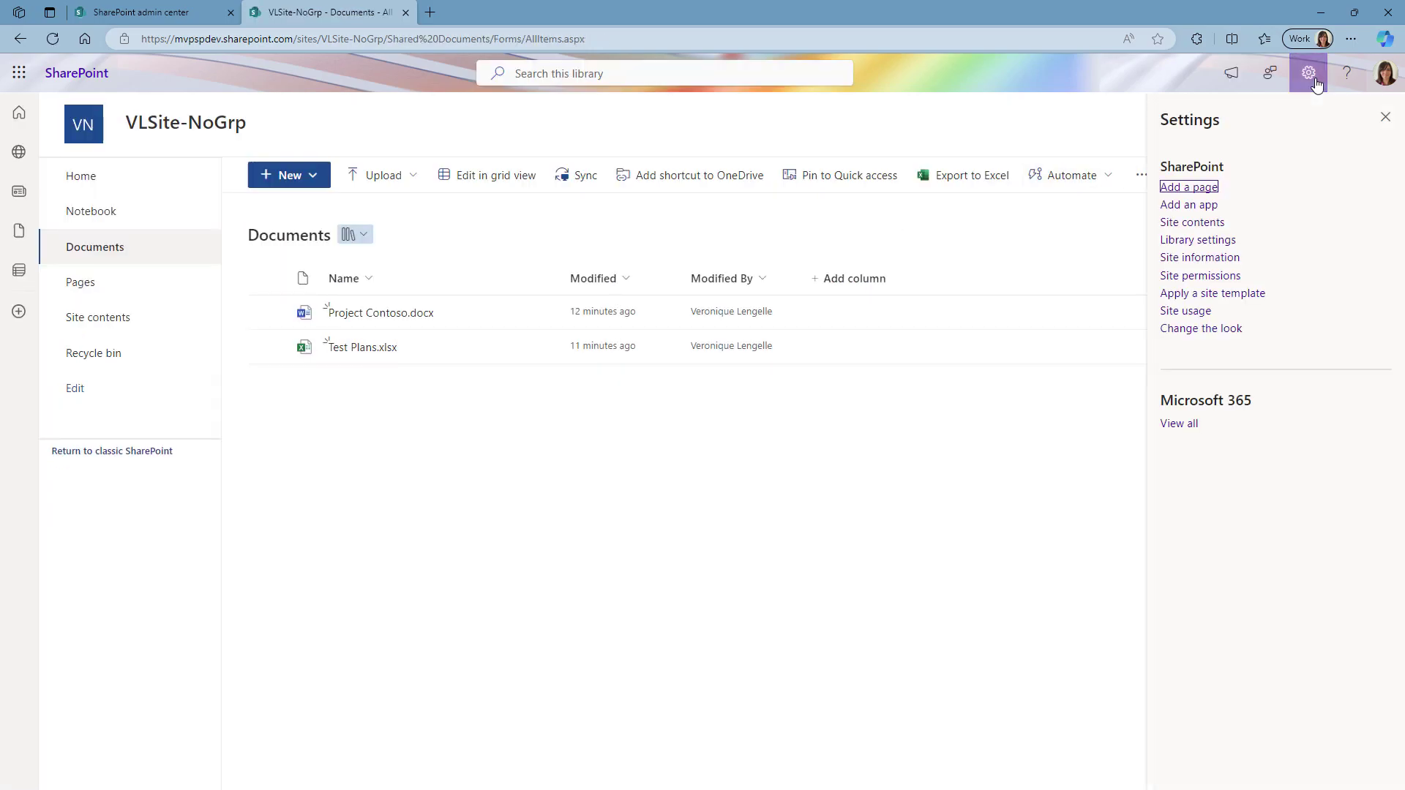
click(1207, 247)
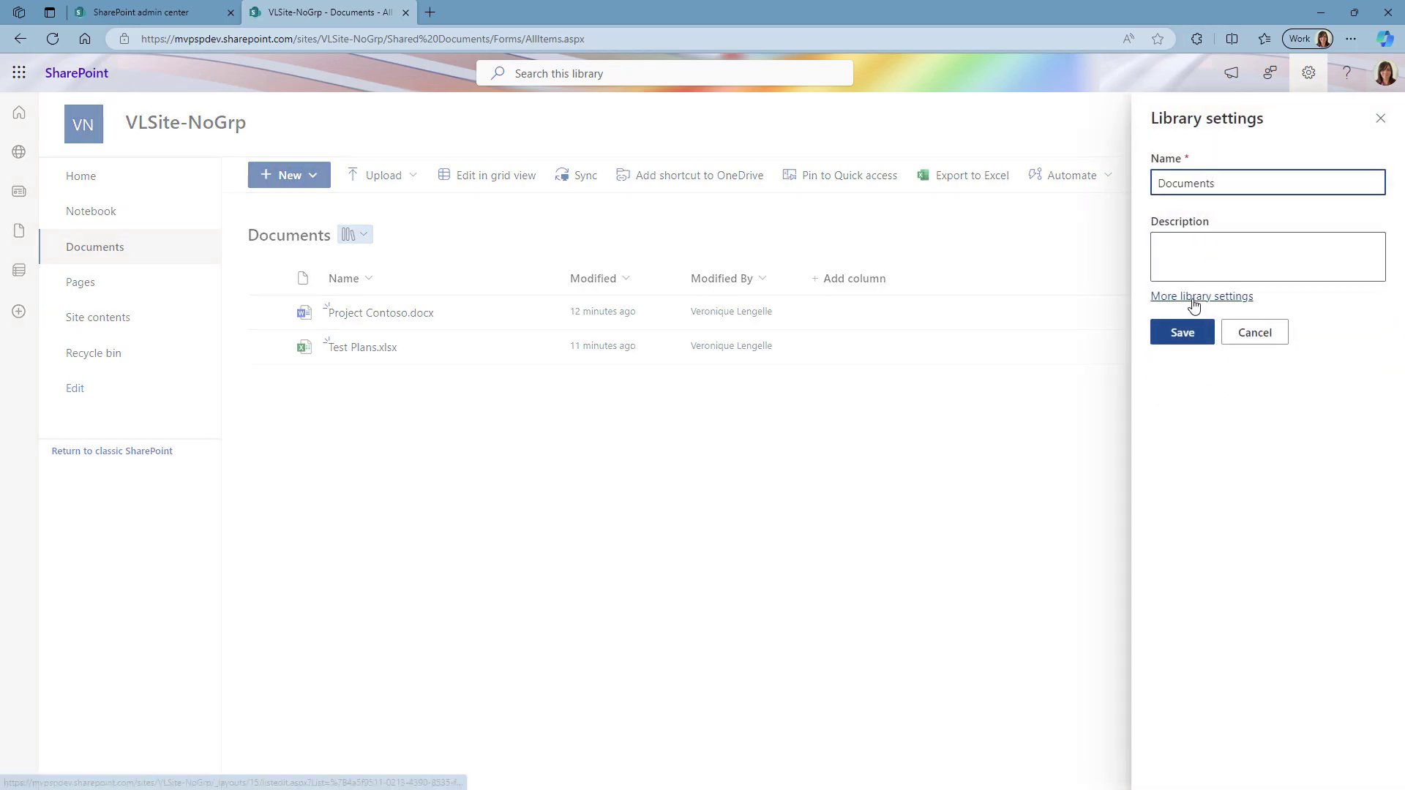
click(1193, 300)
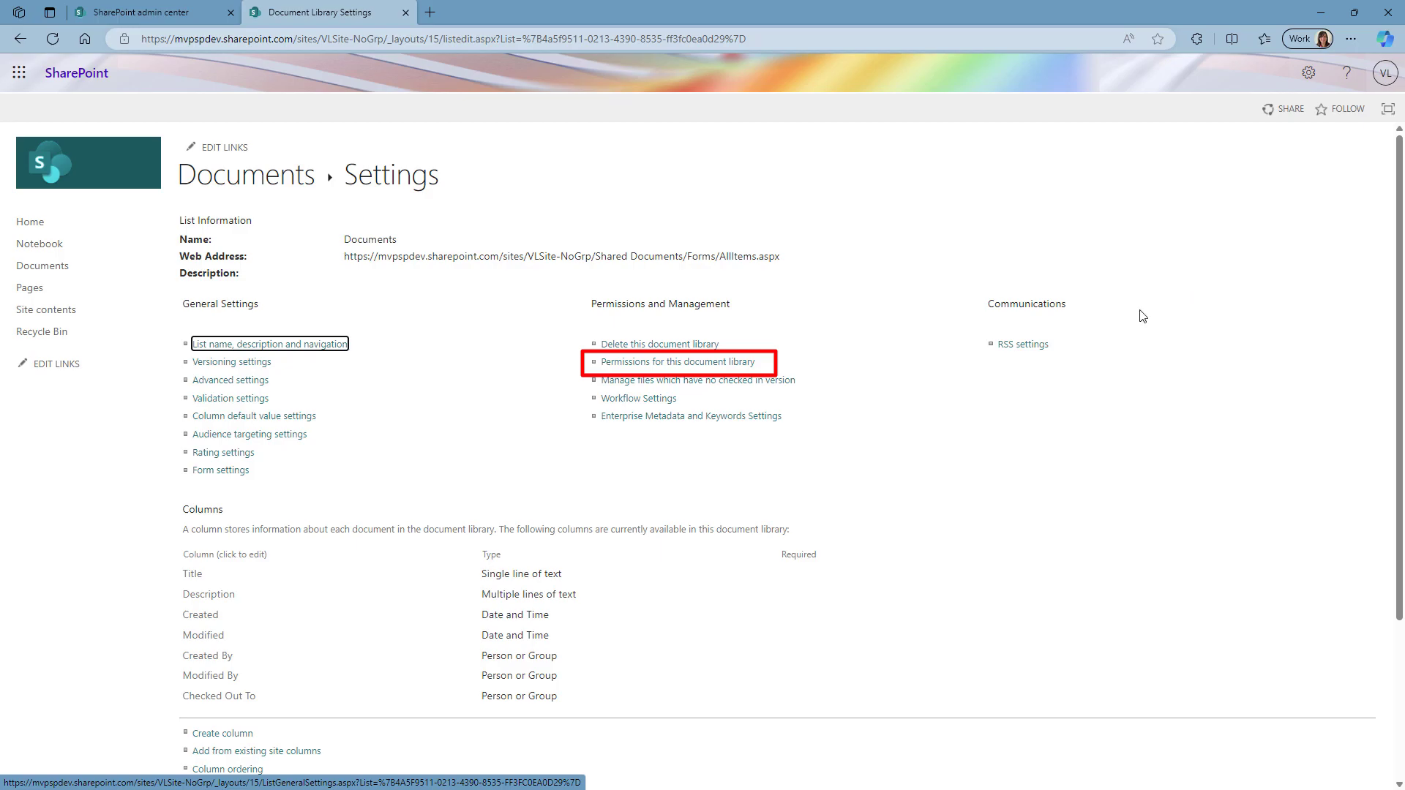
- Stop the Documents library from inheriting its parent site's permissions and view the VLSite-NoGrp Members group's membership from its permissions page
click(739, 366)
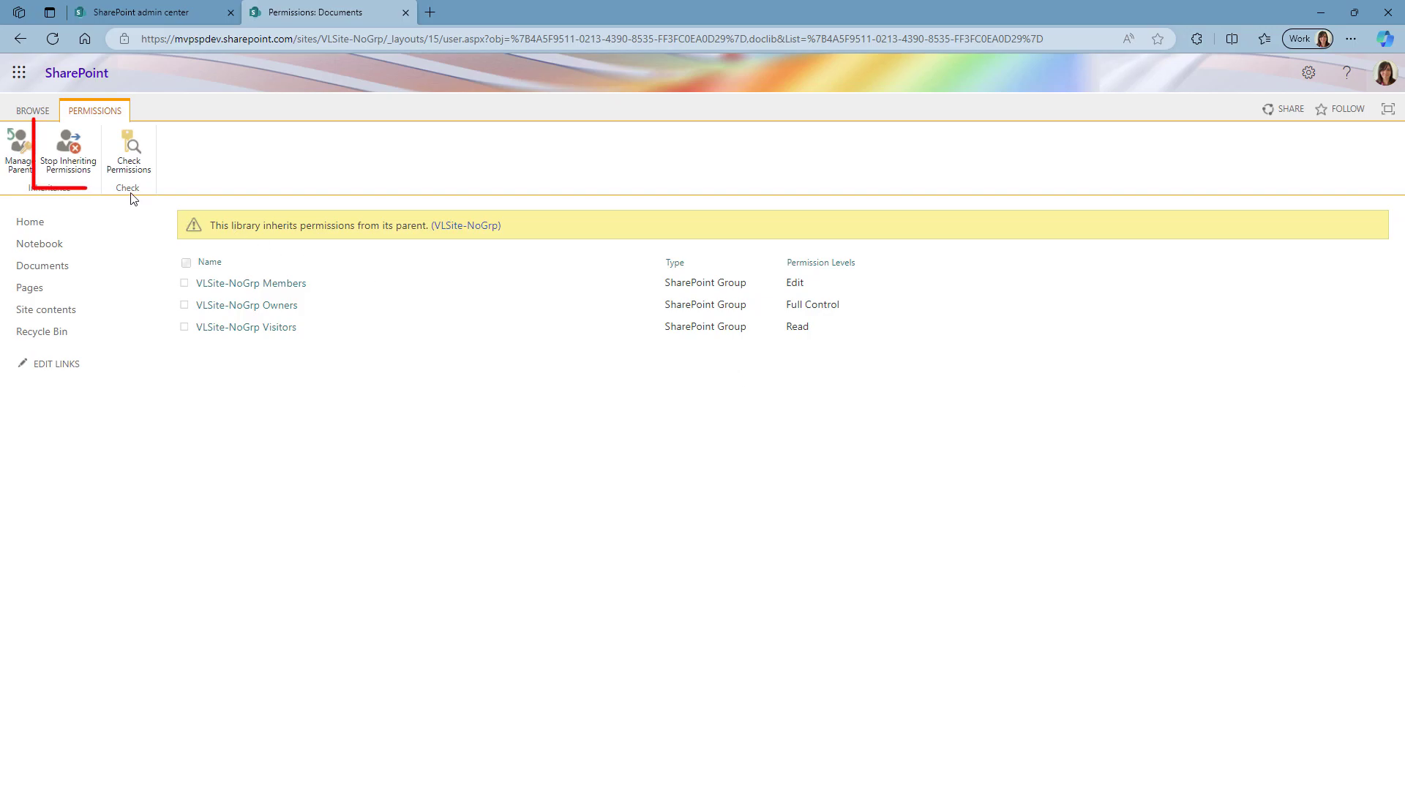
click(72, 151)
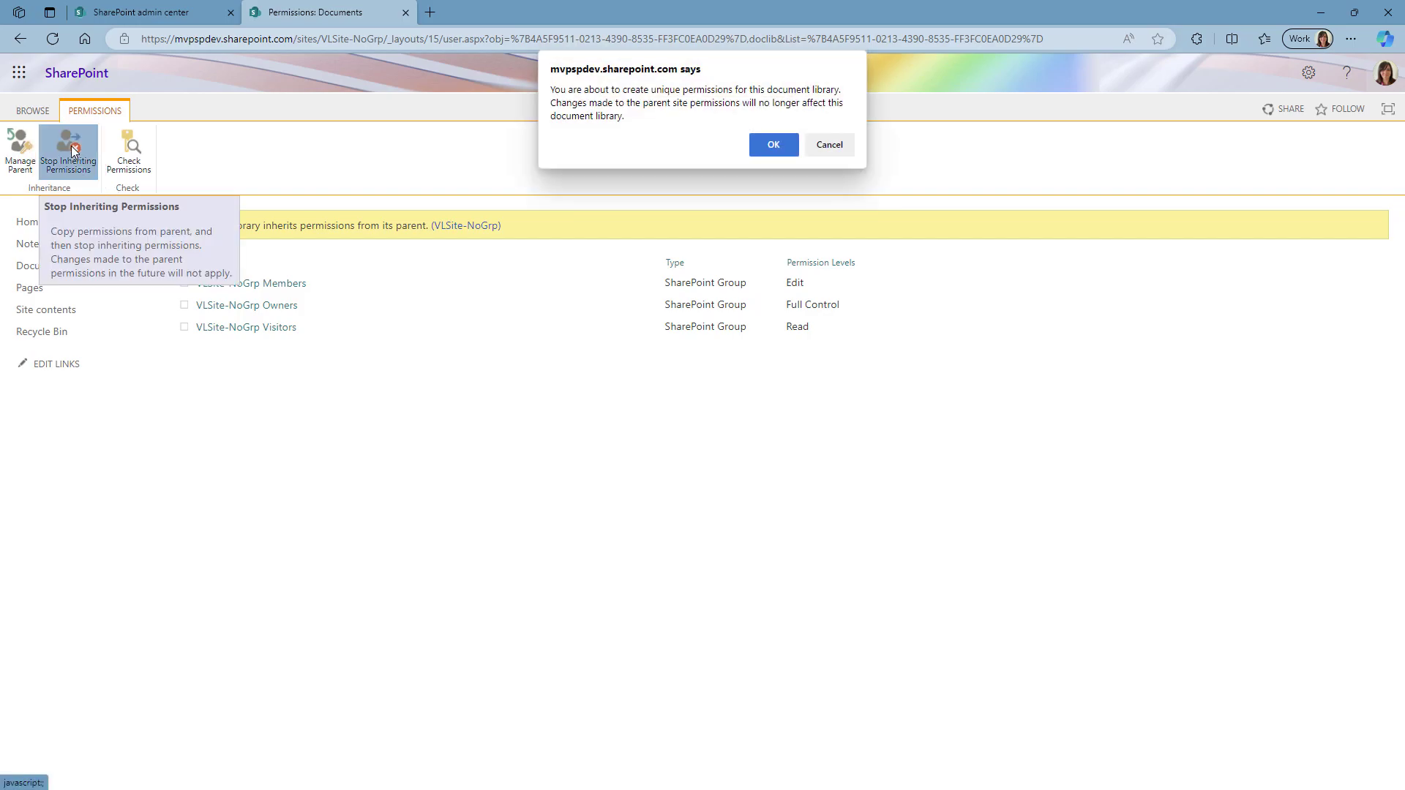
click(772, 146)
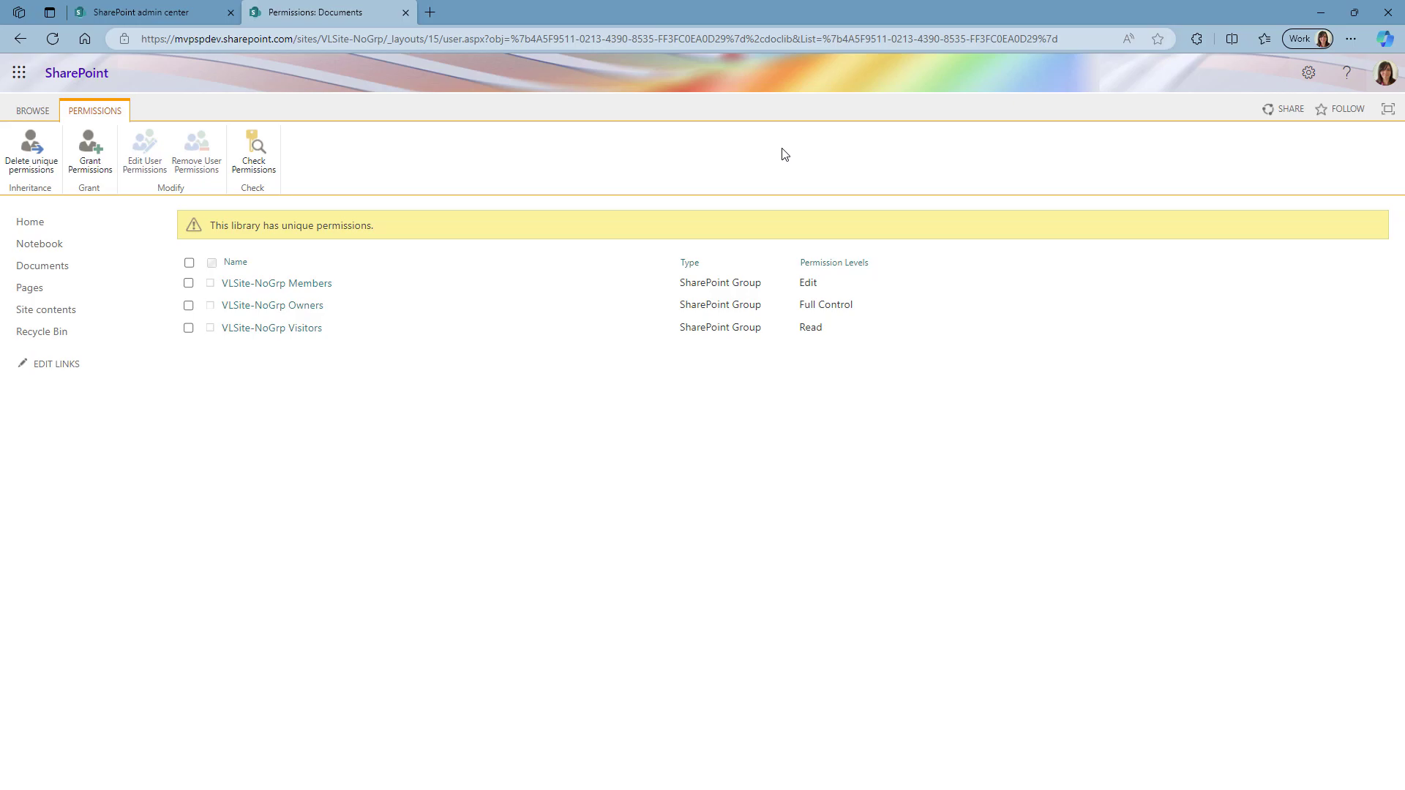
click(310, 288)
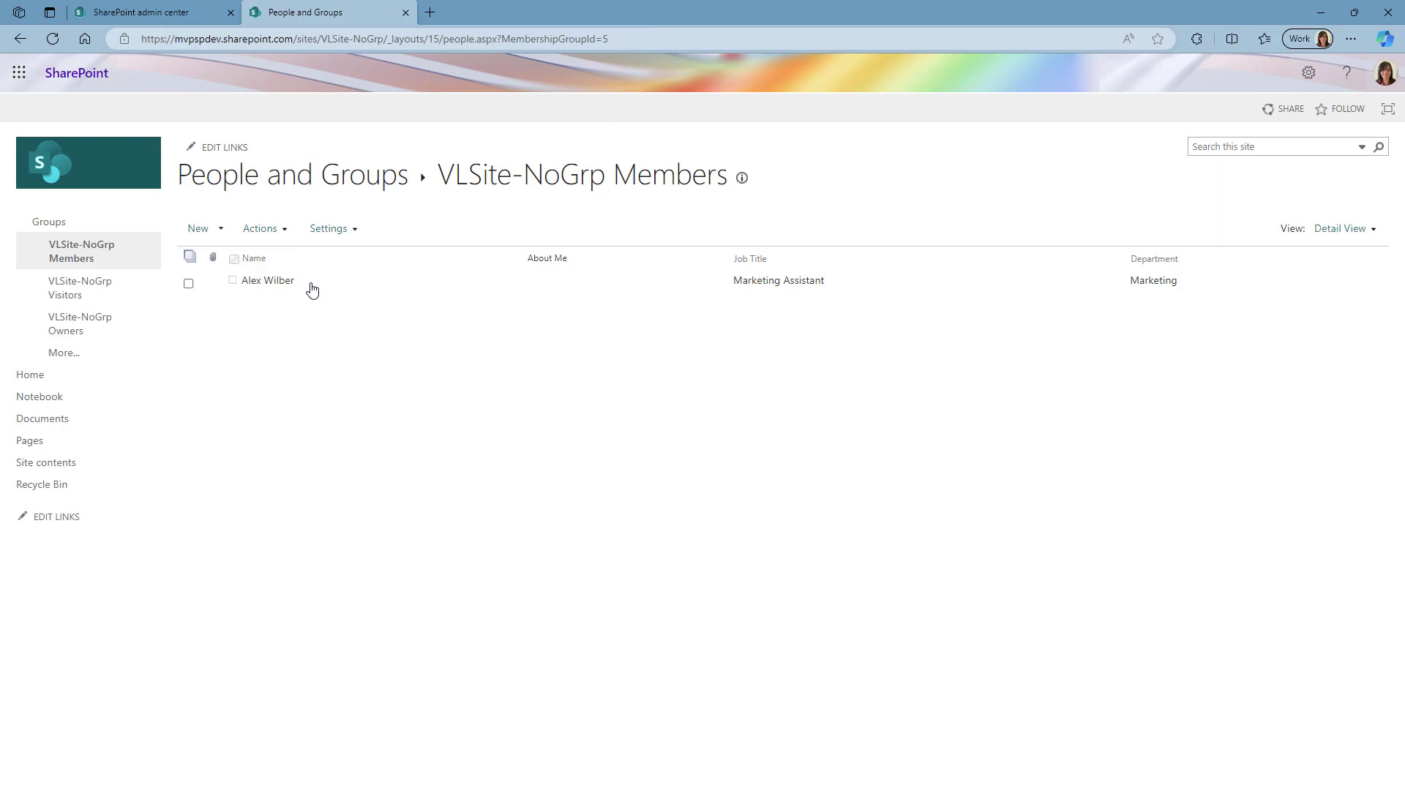
click(22, 39)
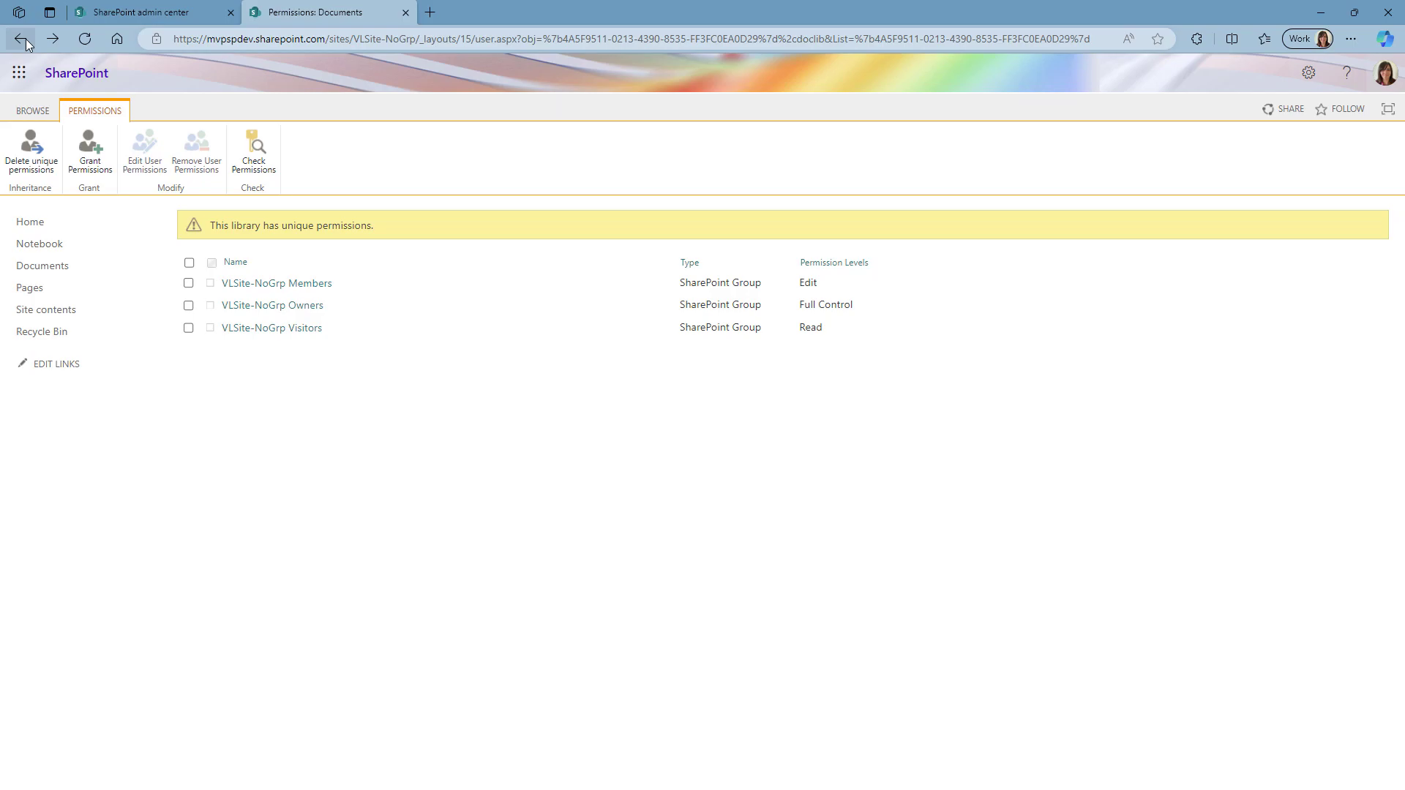
- Grant the site owner's own user account Full Control on the Documents library without an email invitation and refresh the permissions list
click(90, 160)
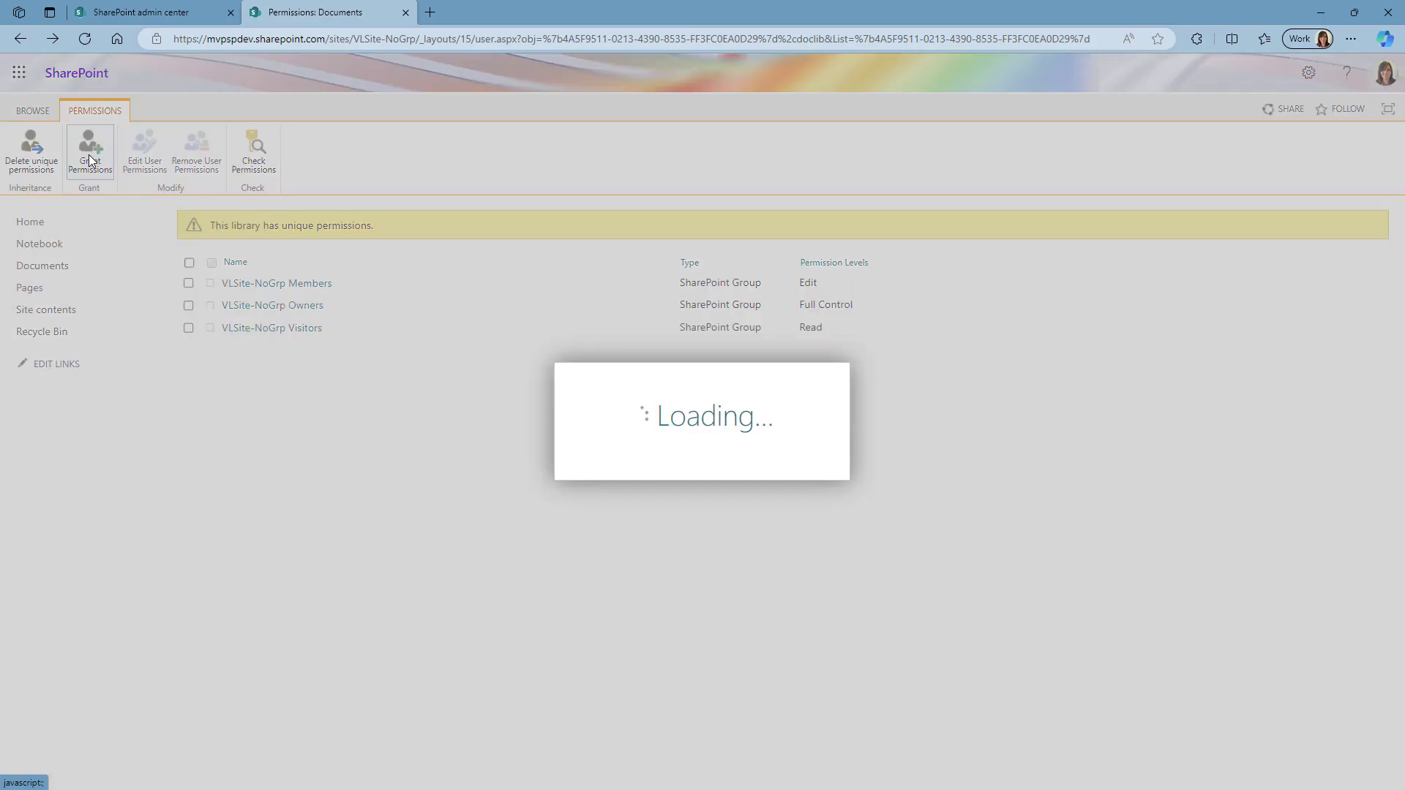
text(vero)
click(651, 392)
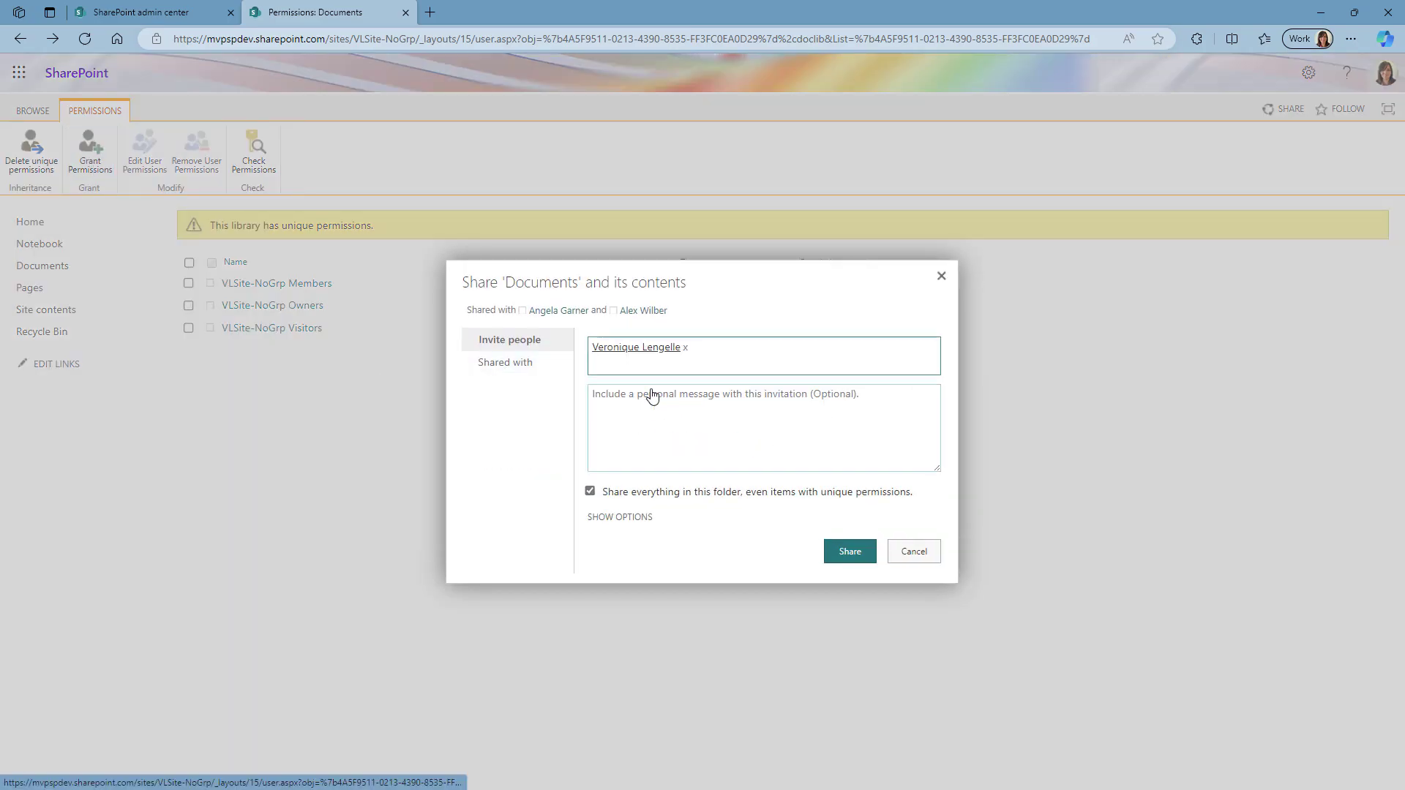
click(619, 517)
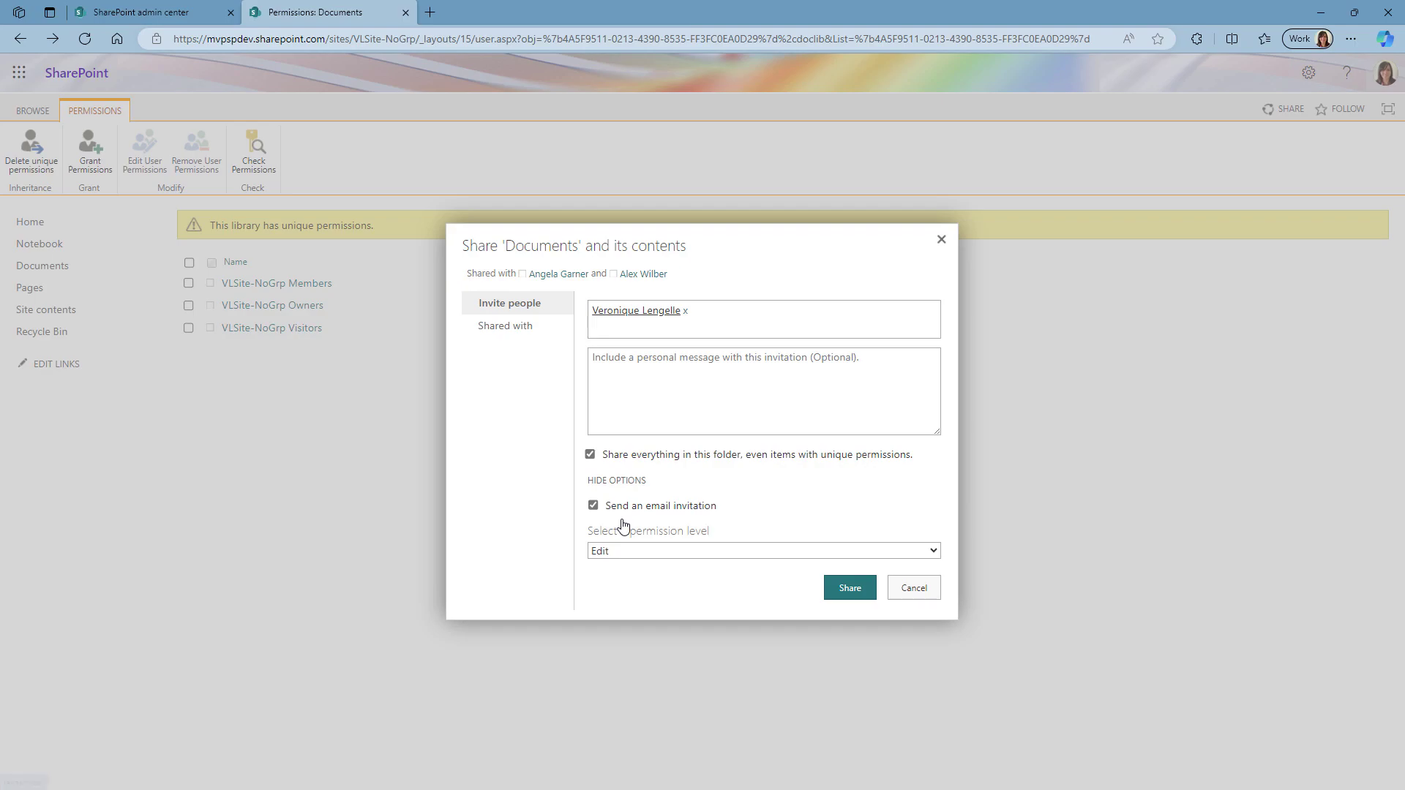
click(593, 507)
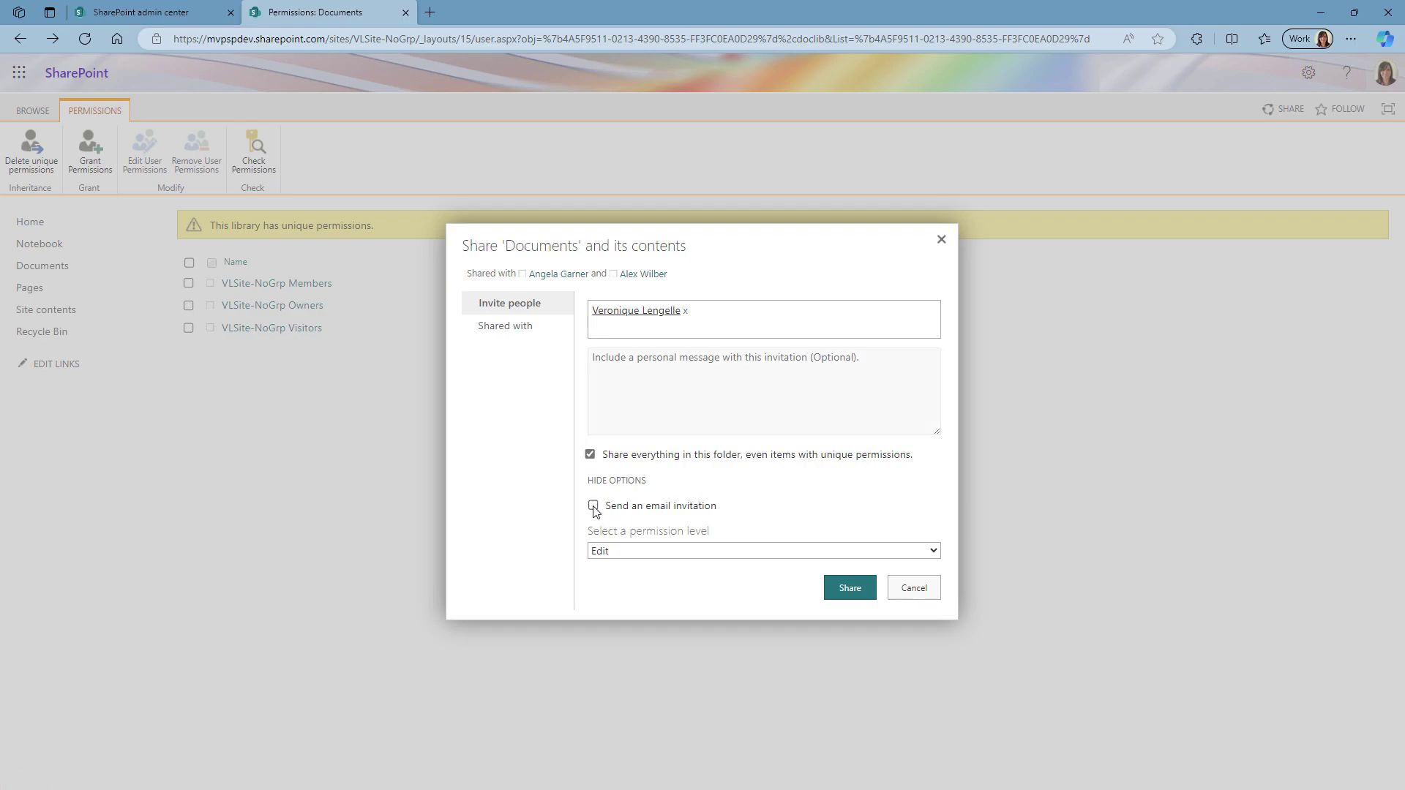
click(612, 550)
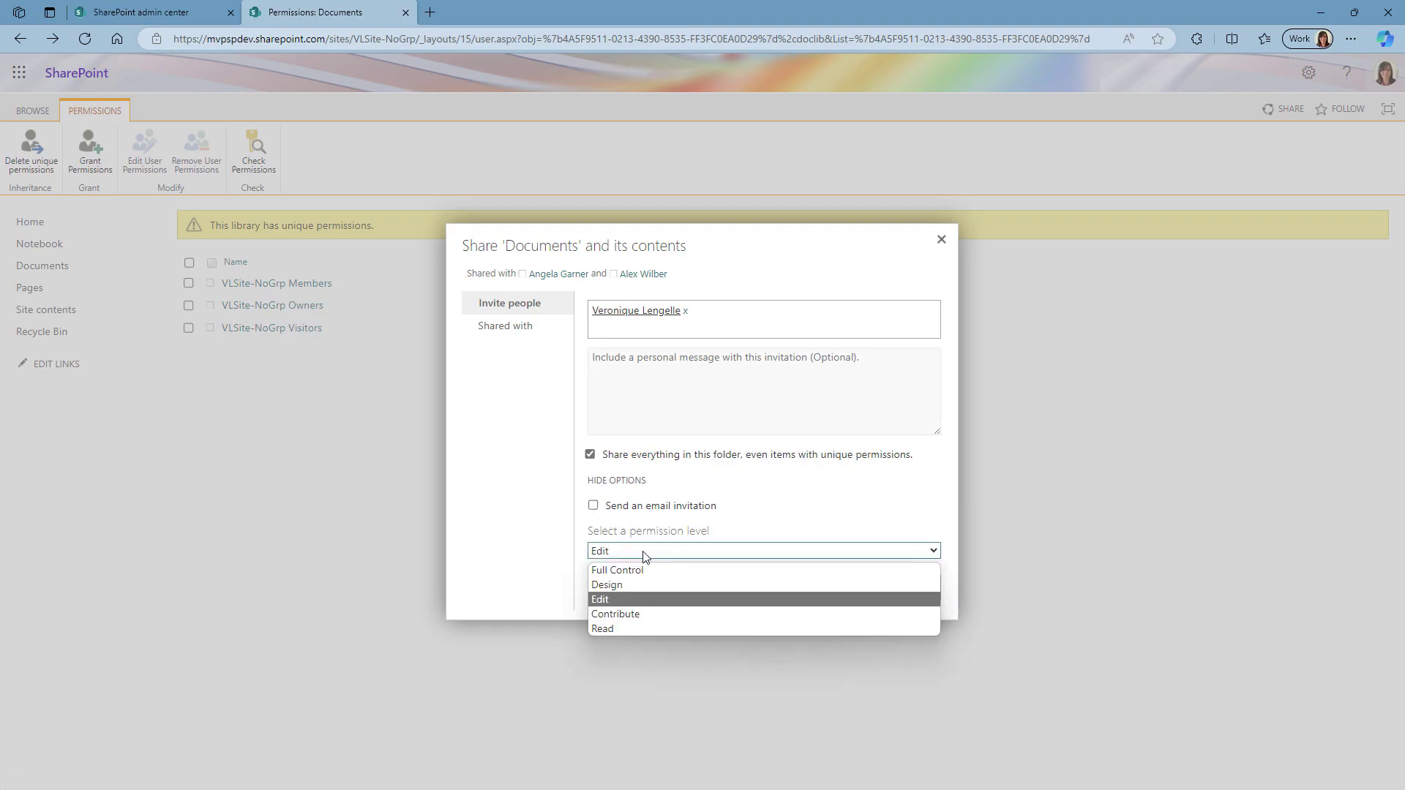
click(640, 576)
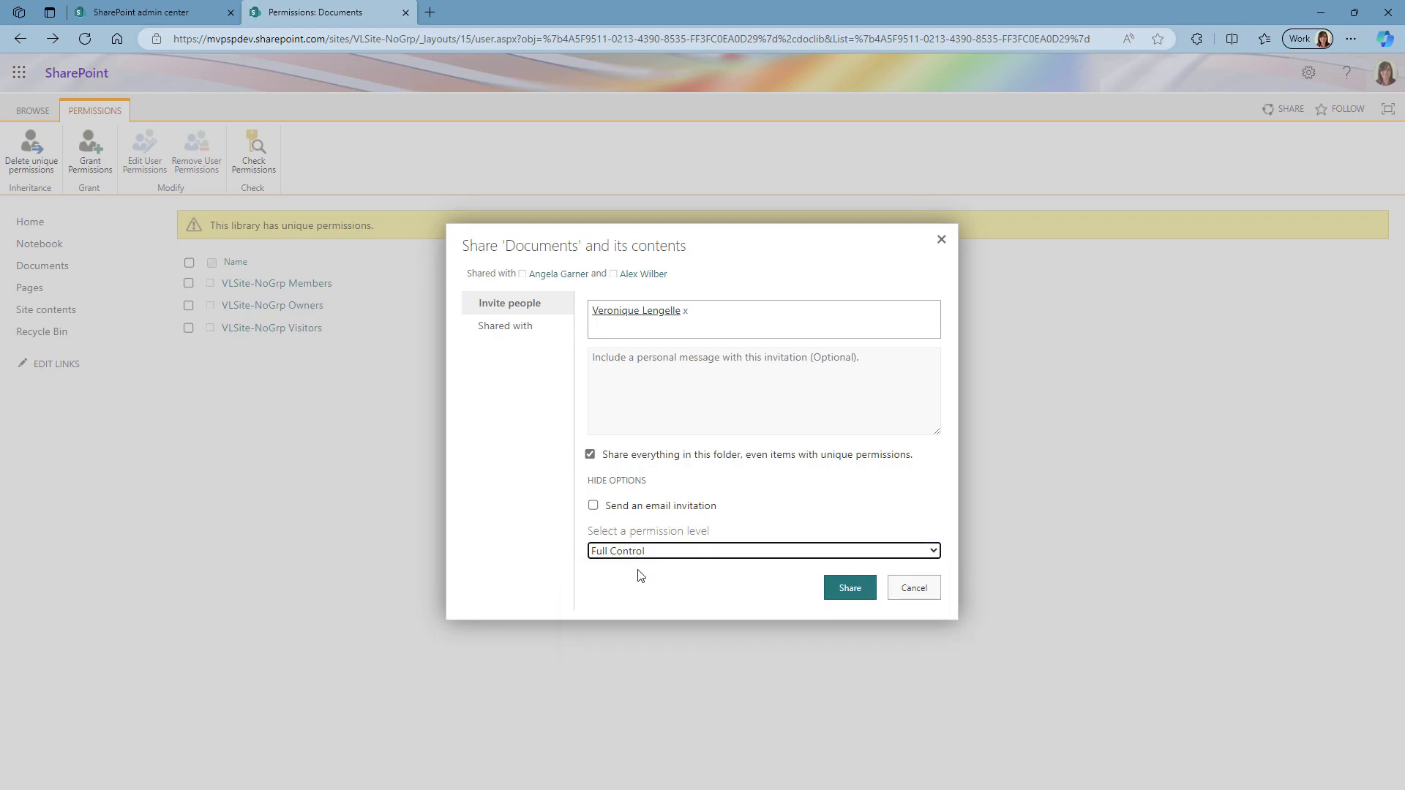
click(834, 596)
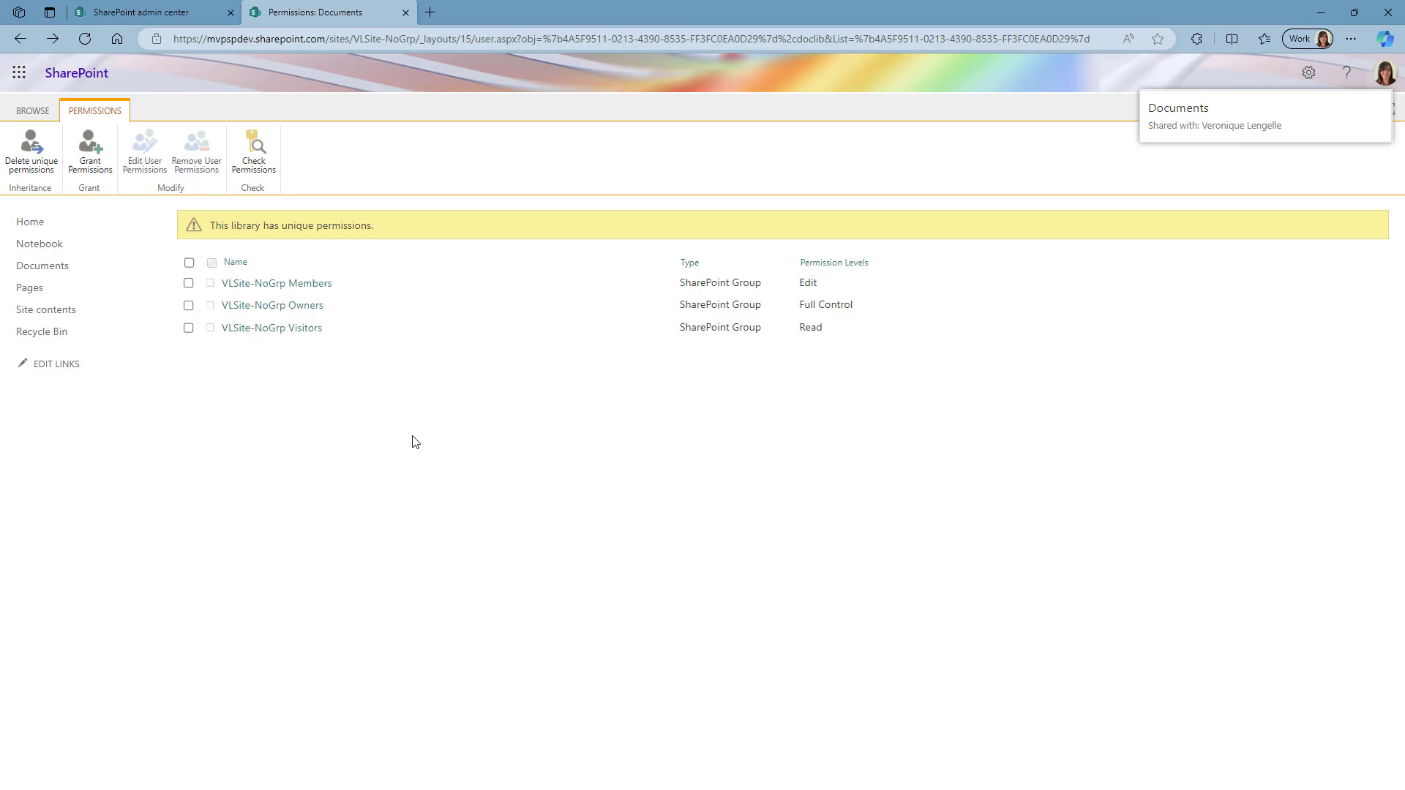
click(86, 41)
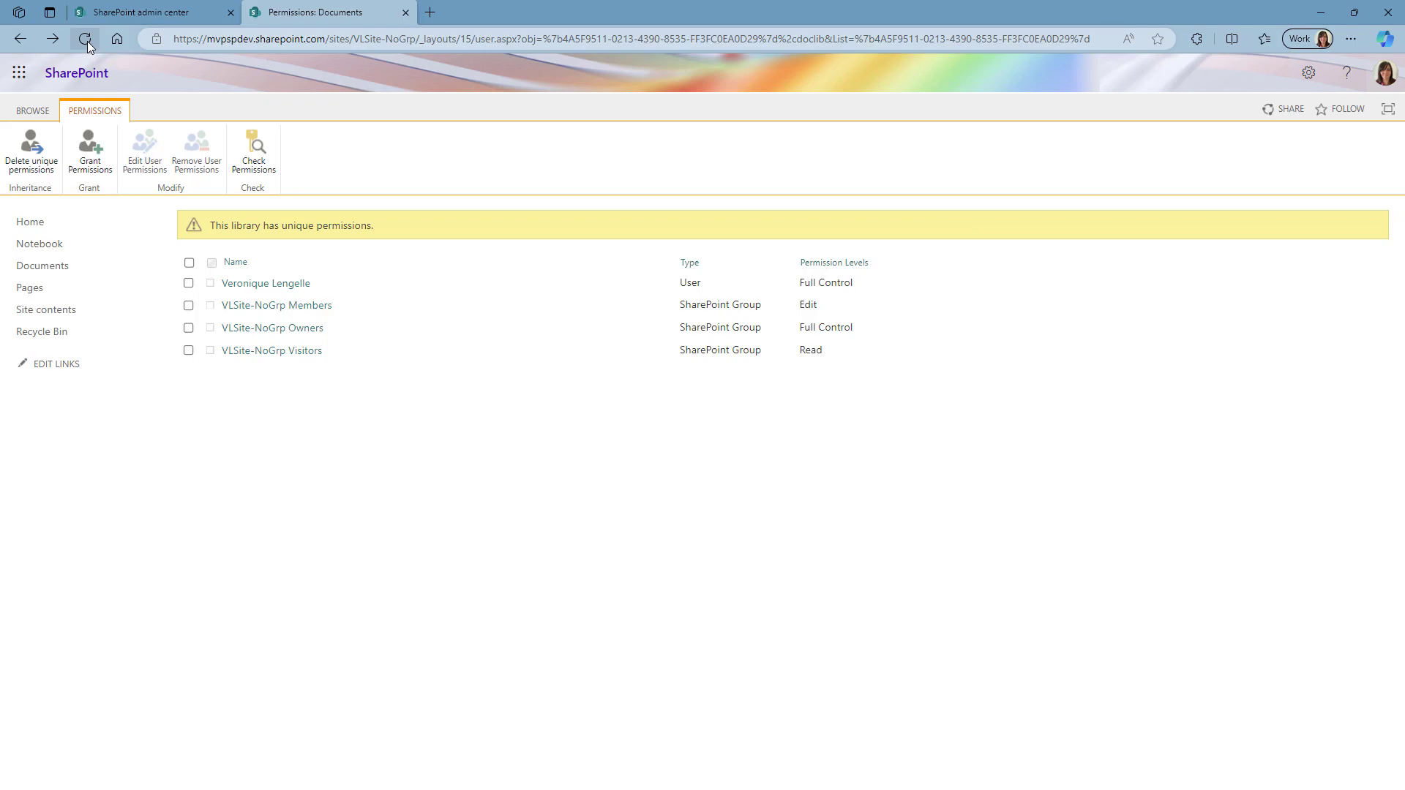
- Remove the permissions of the VLSite-NoGrp Members, Owners and Visitors groups from the Documents library
click(188, 306)
click(188, 327)
click(188, 351)
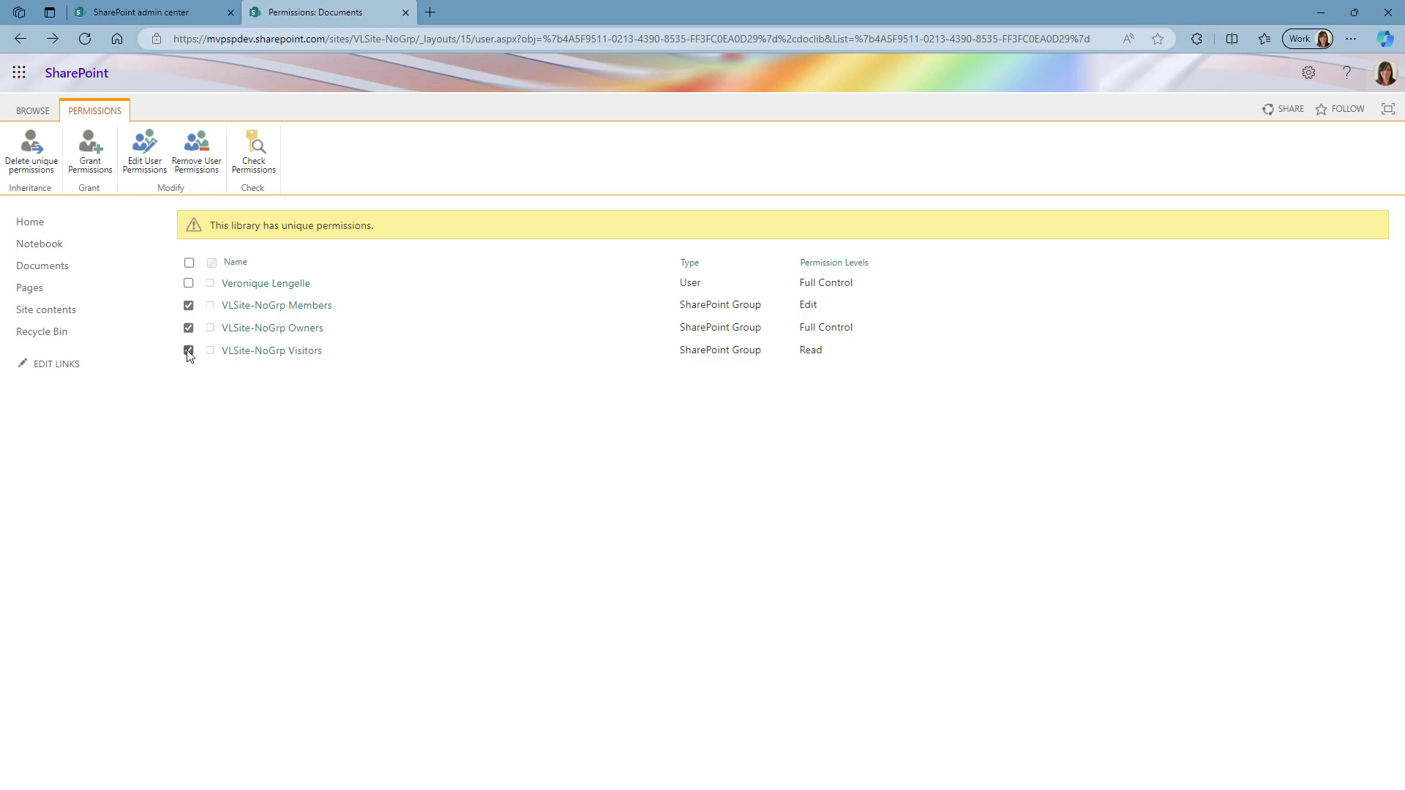
click(196, 155)
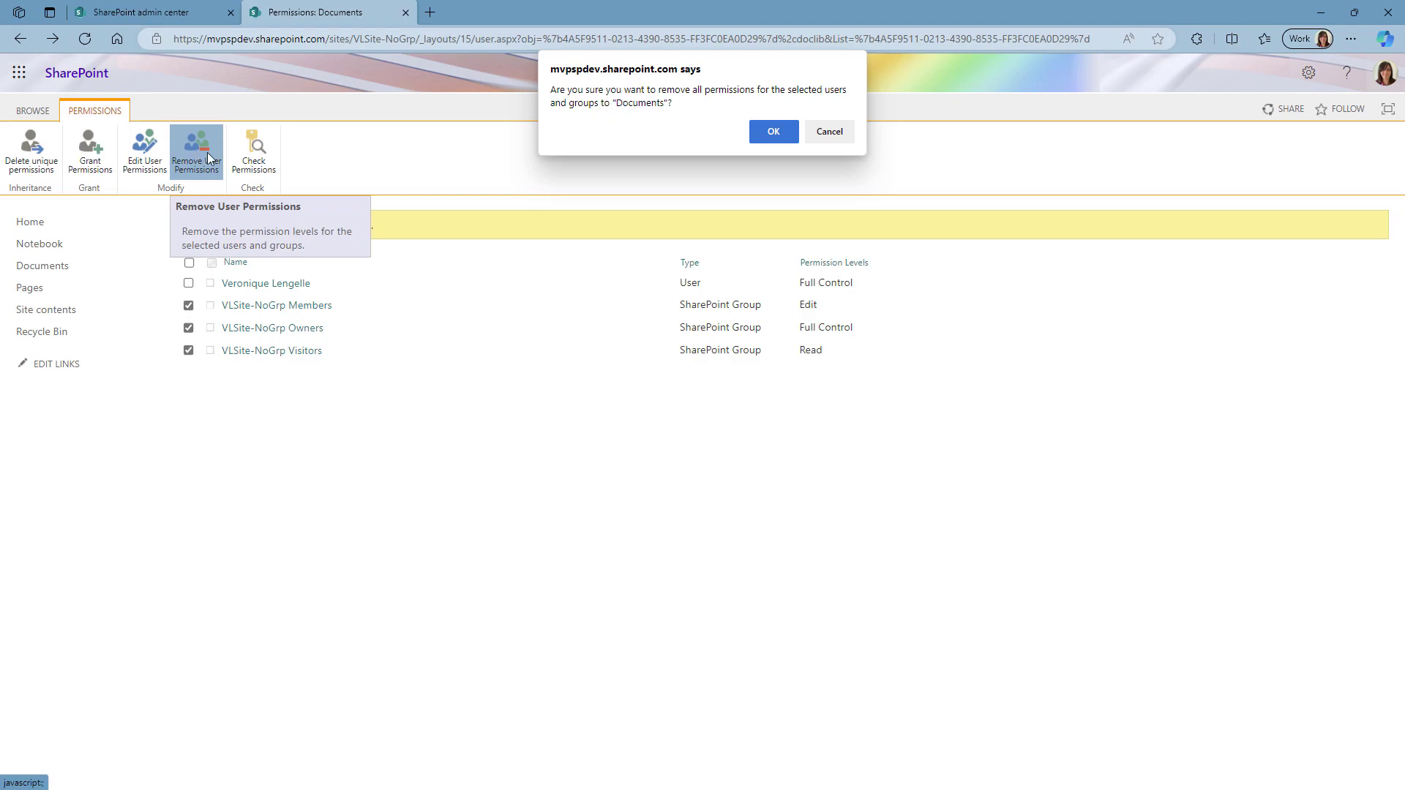
click(764, 136)
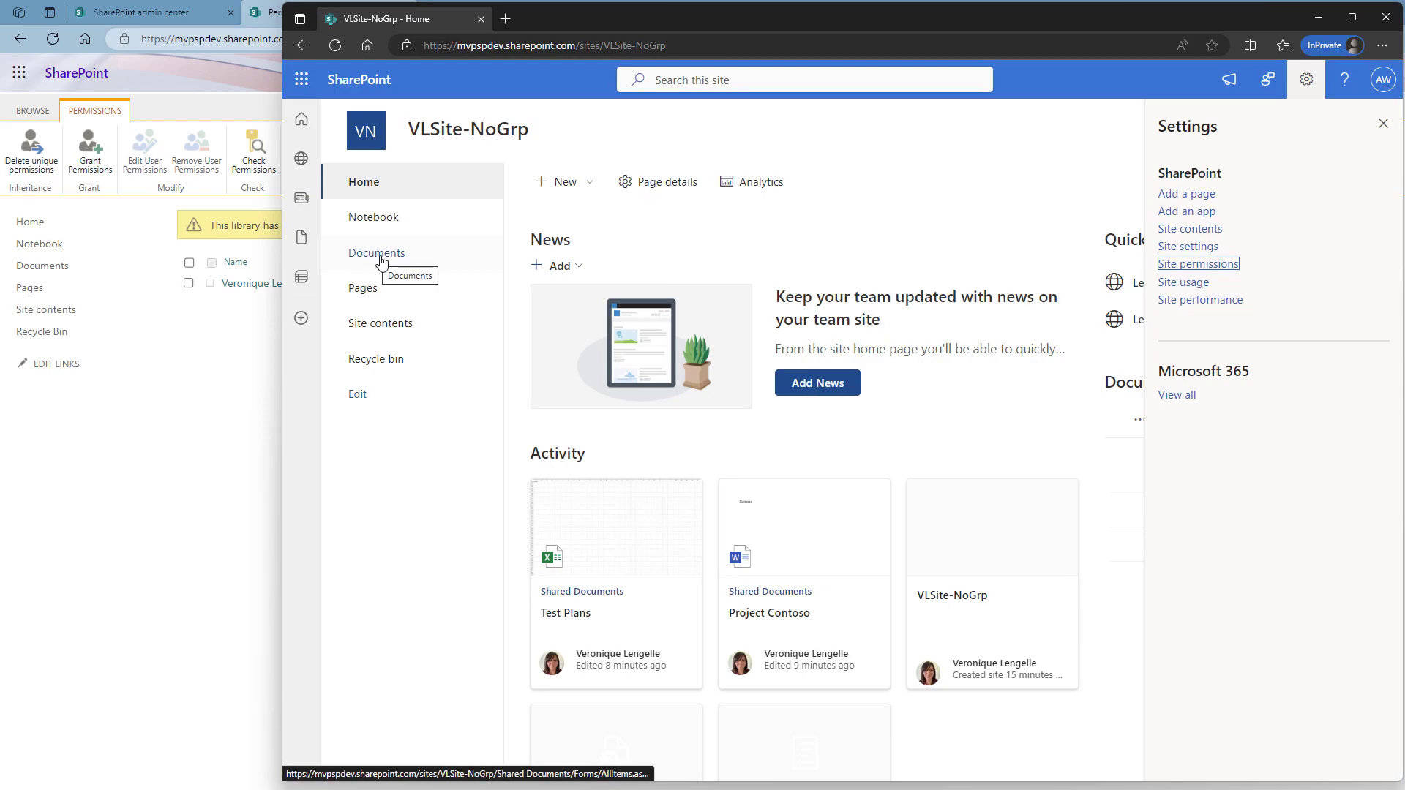
- Refresh the site home page as the member in the InPrivate window, then return to the main browser window and make it smaller
click(336, 46)
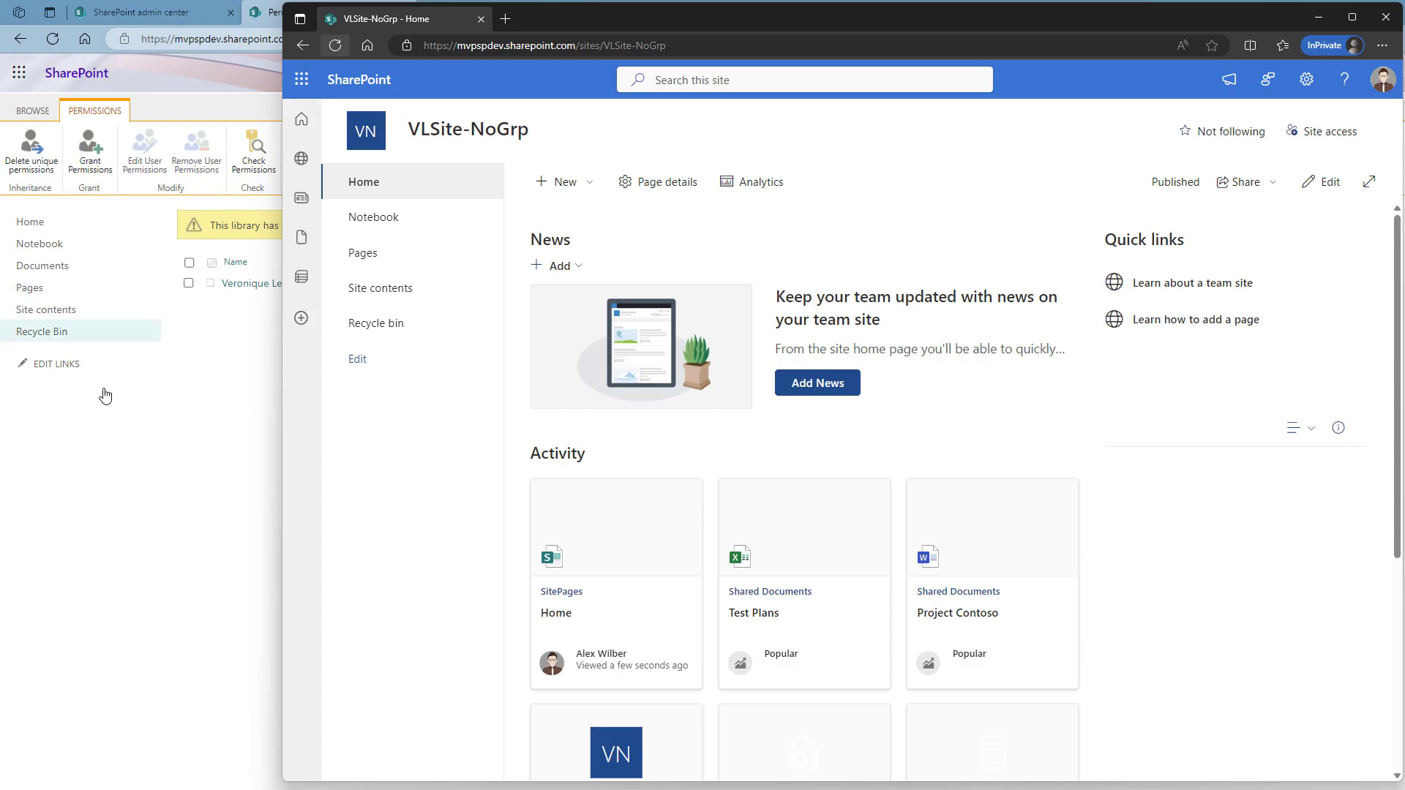
click(81, 354)
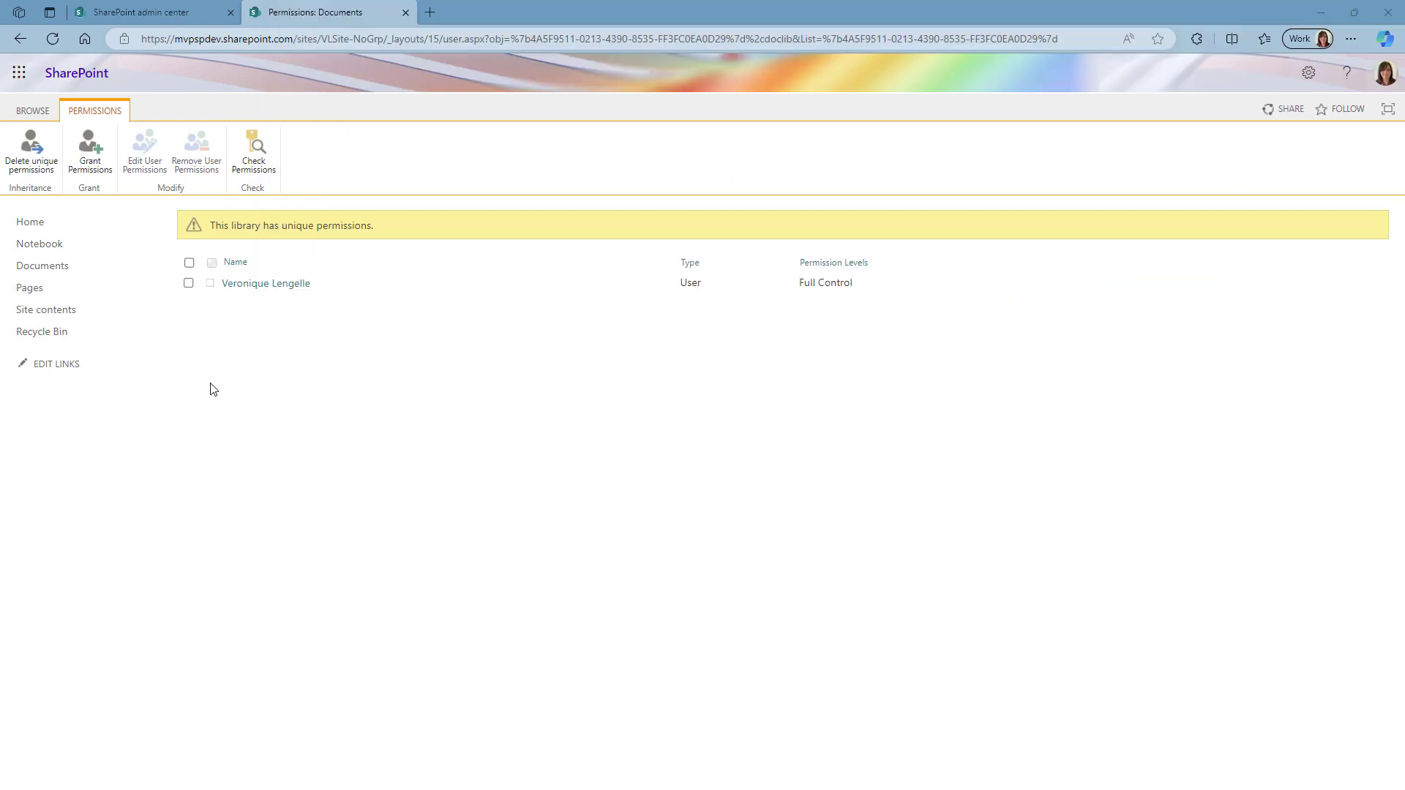
click(1354, 12)
drag(525, 350, 573, 27)
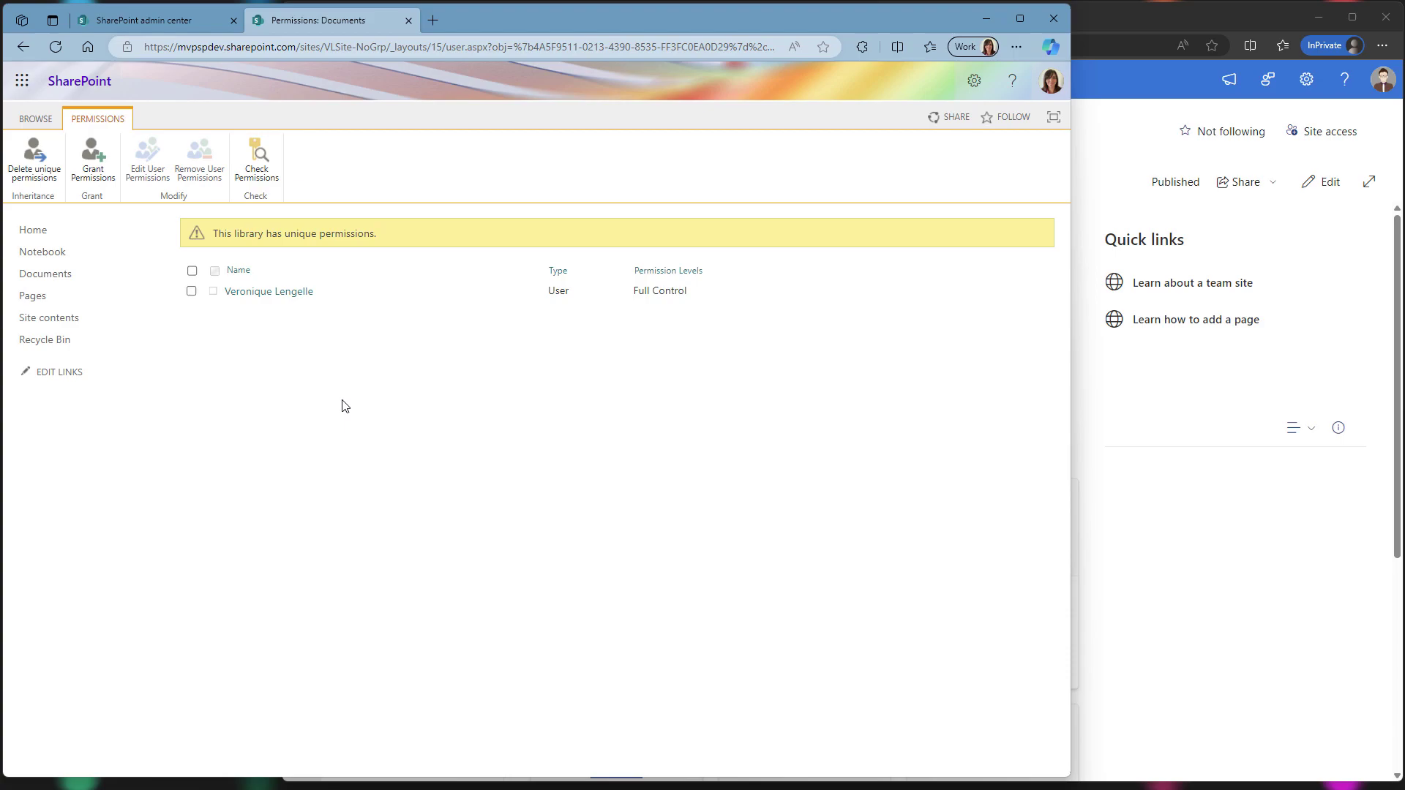
- Delete the Documents library's unique permissions to restore inheritance from the site, and refresh the member's InPrivate home page
click(39, 157)
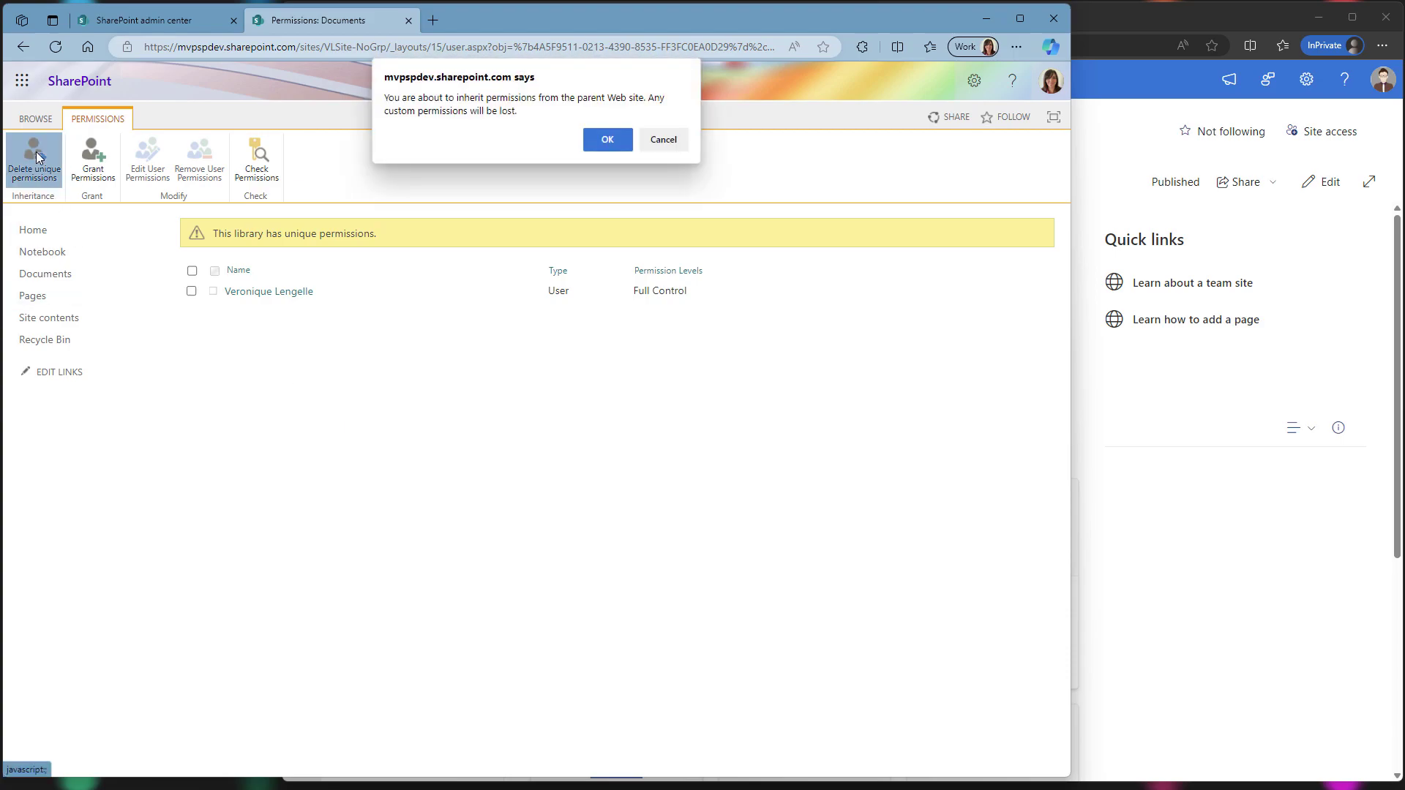
click(622, 142)
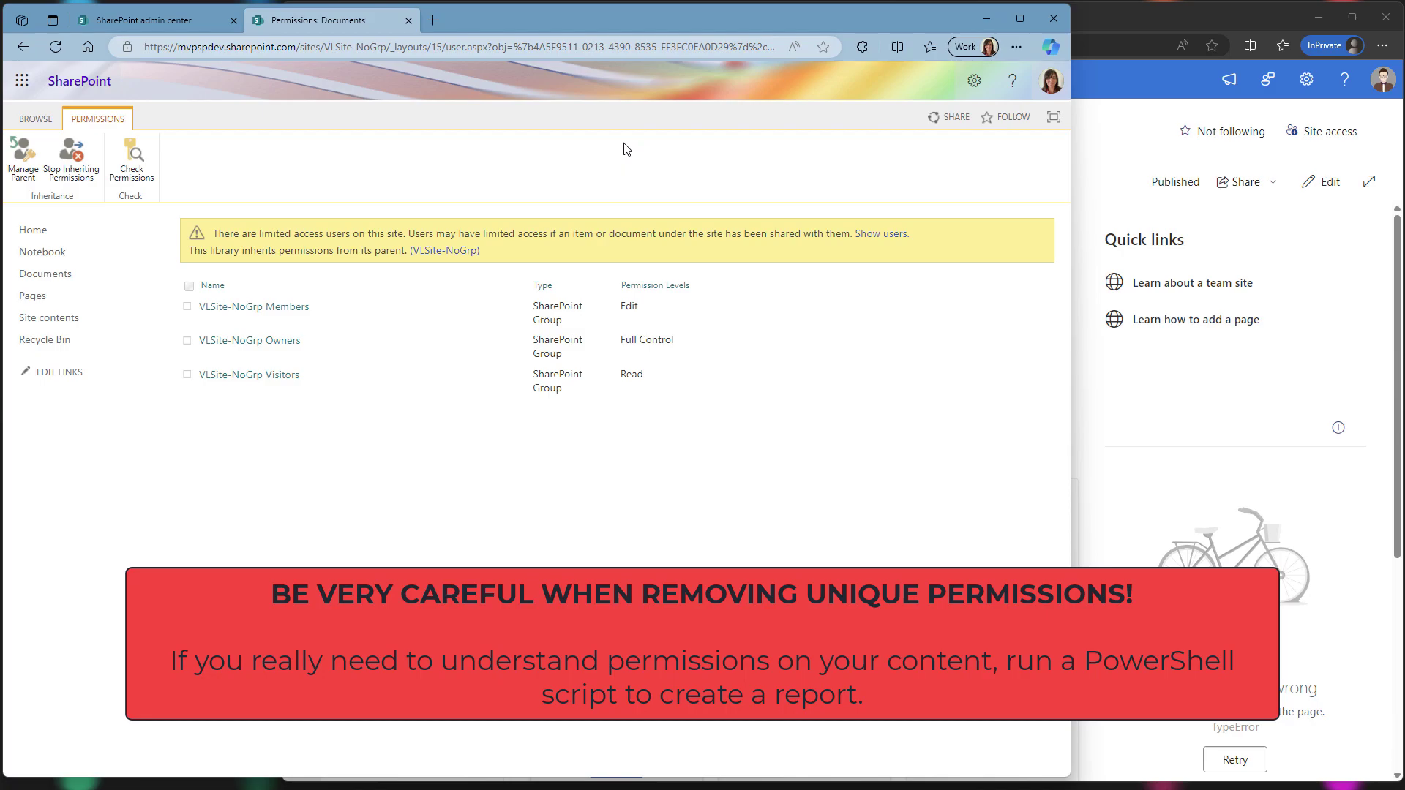
click(1135, 29)
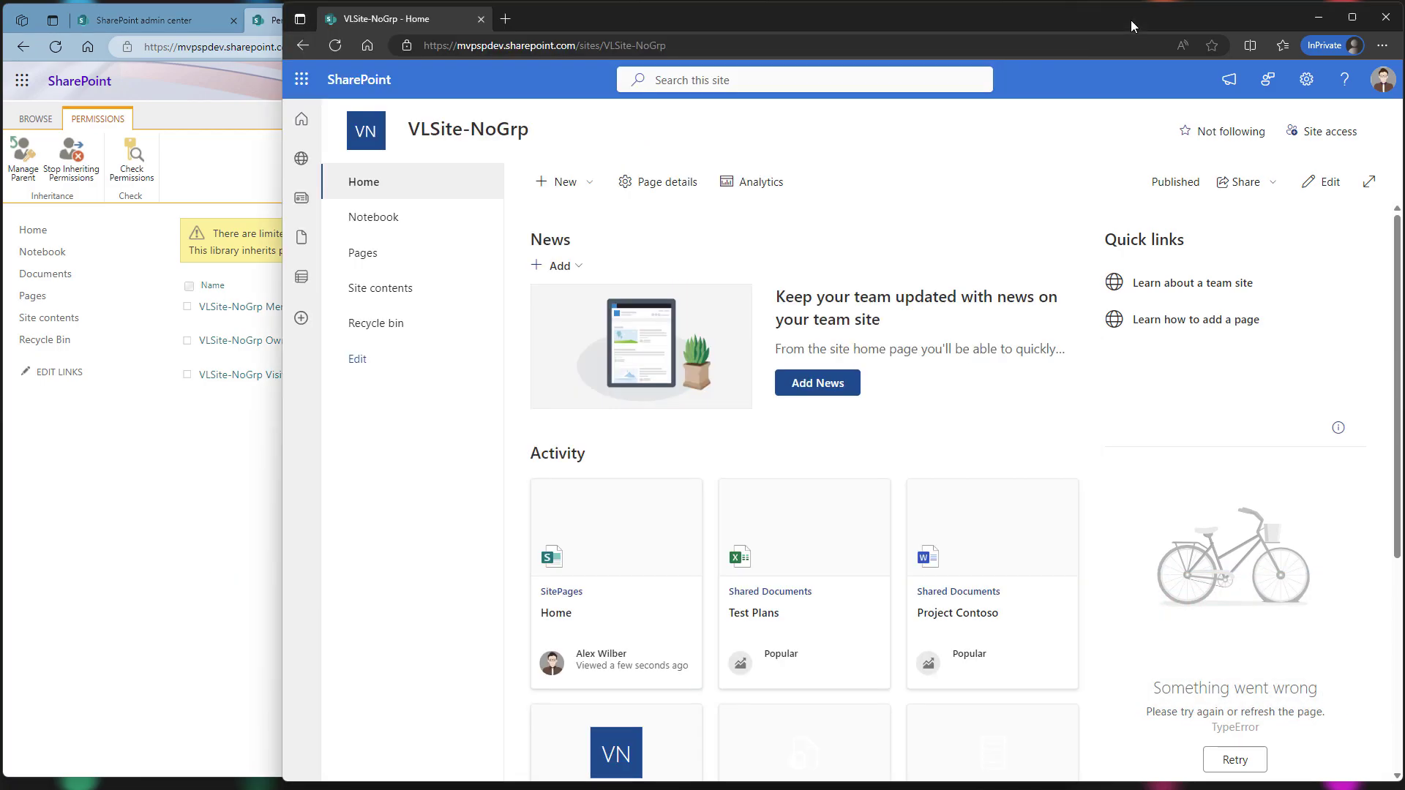
click(335, 46)
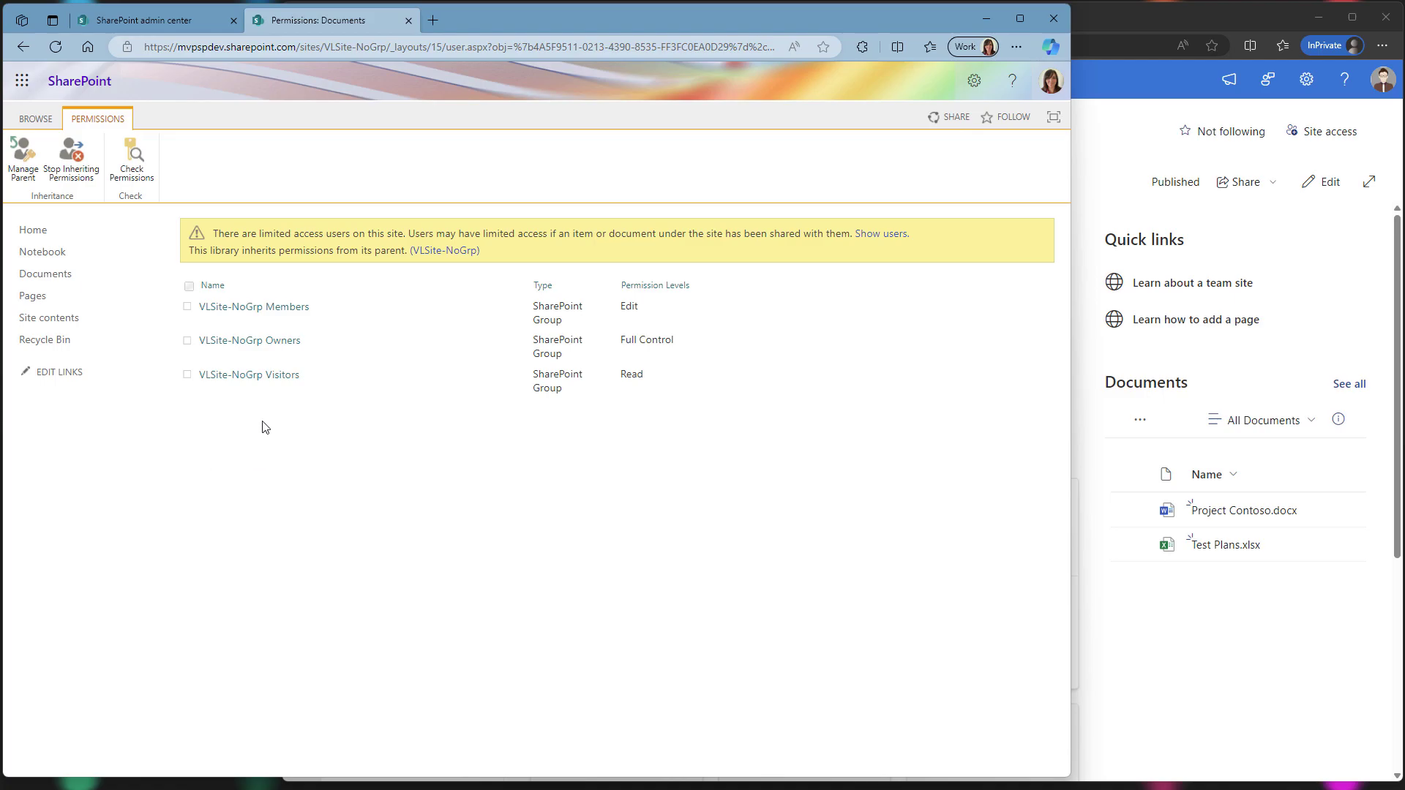
- Remove the IT Director from the VLSite-NoGrp Visitors group using the main browser window
click(256, 379)
click(192, 291)
click(274, 237)
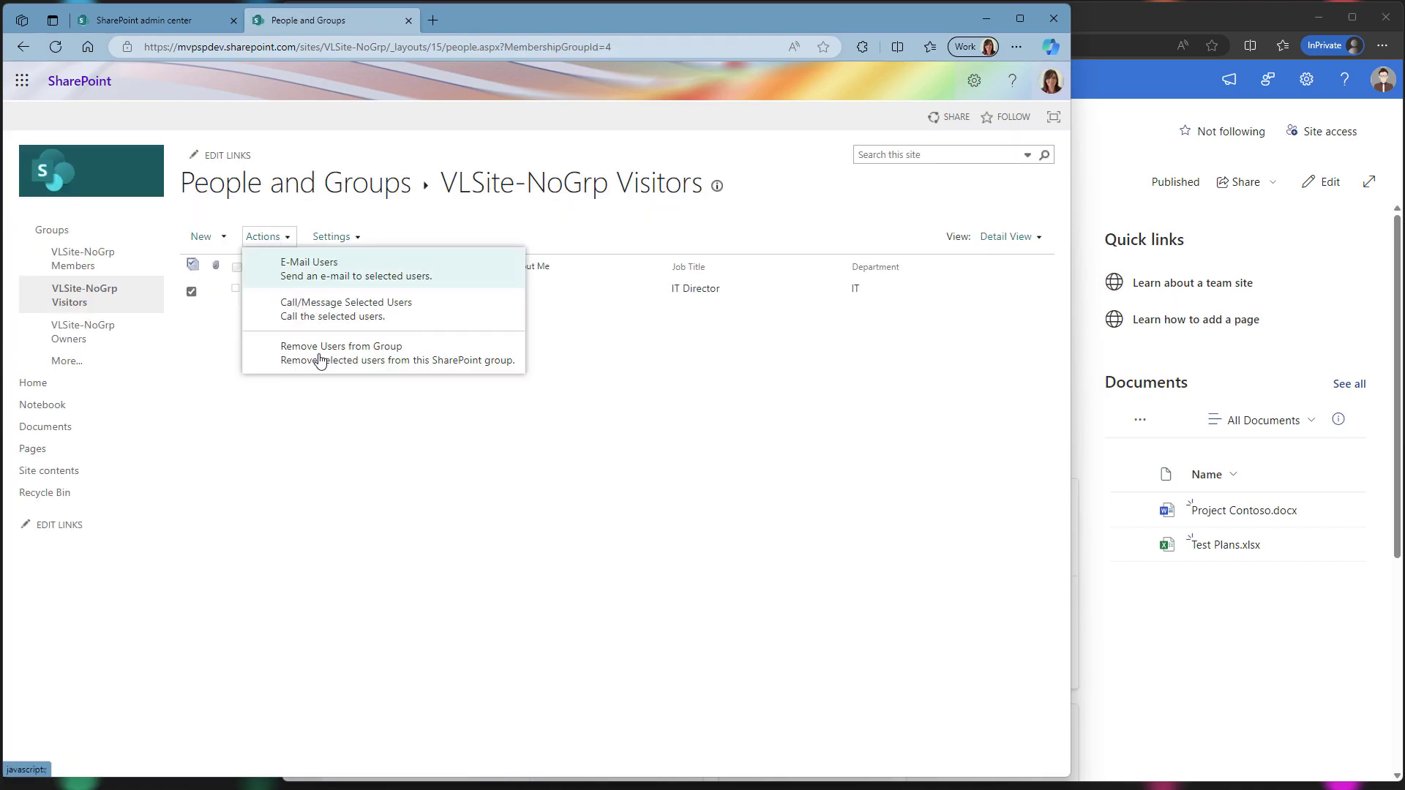
click(345, 362)
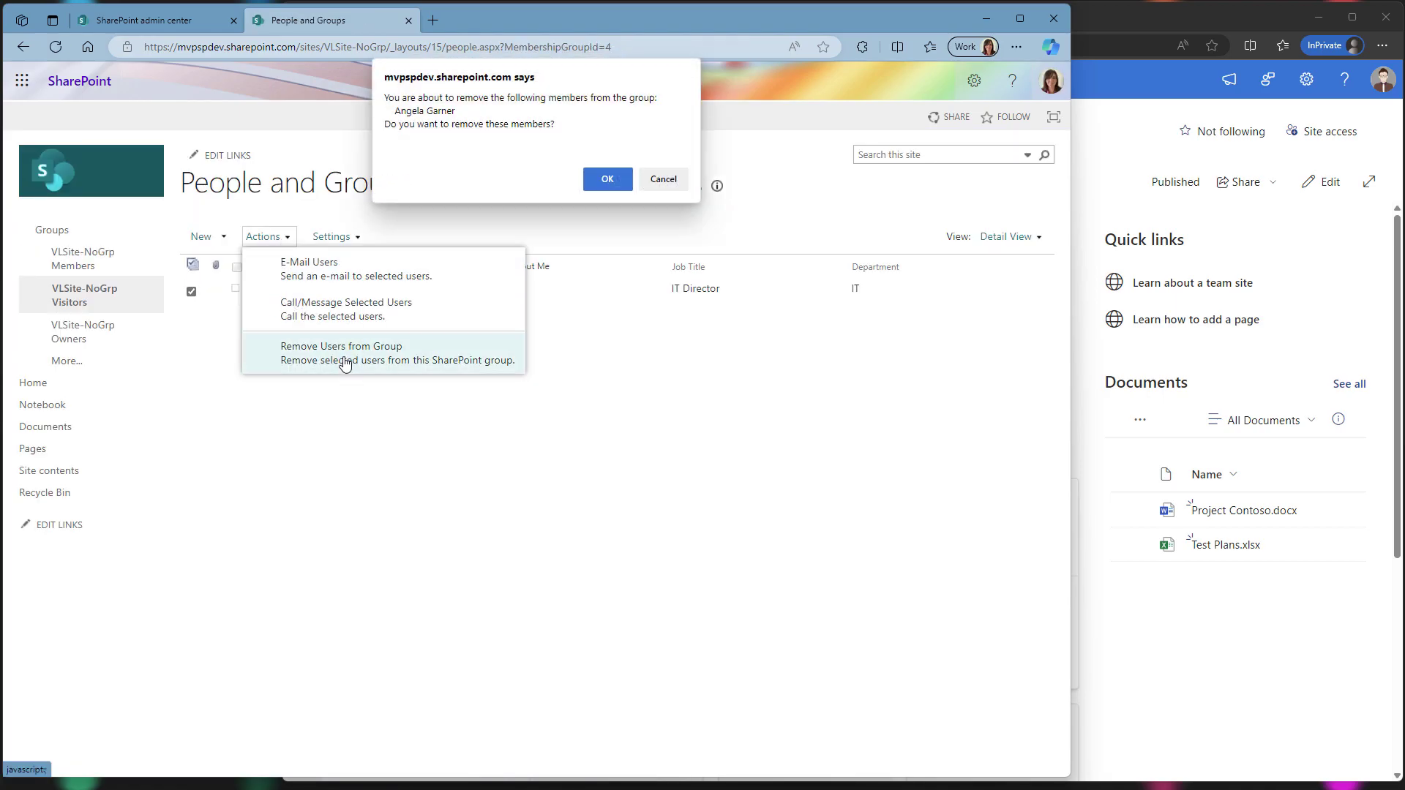
click(607, 179)
- Add the IT Director by name to the VLSite-NoGrp Owners group
click(71, 332)
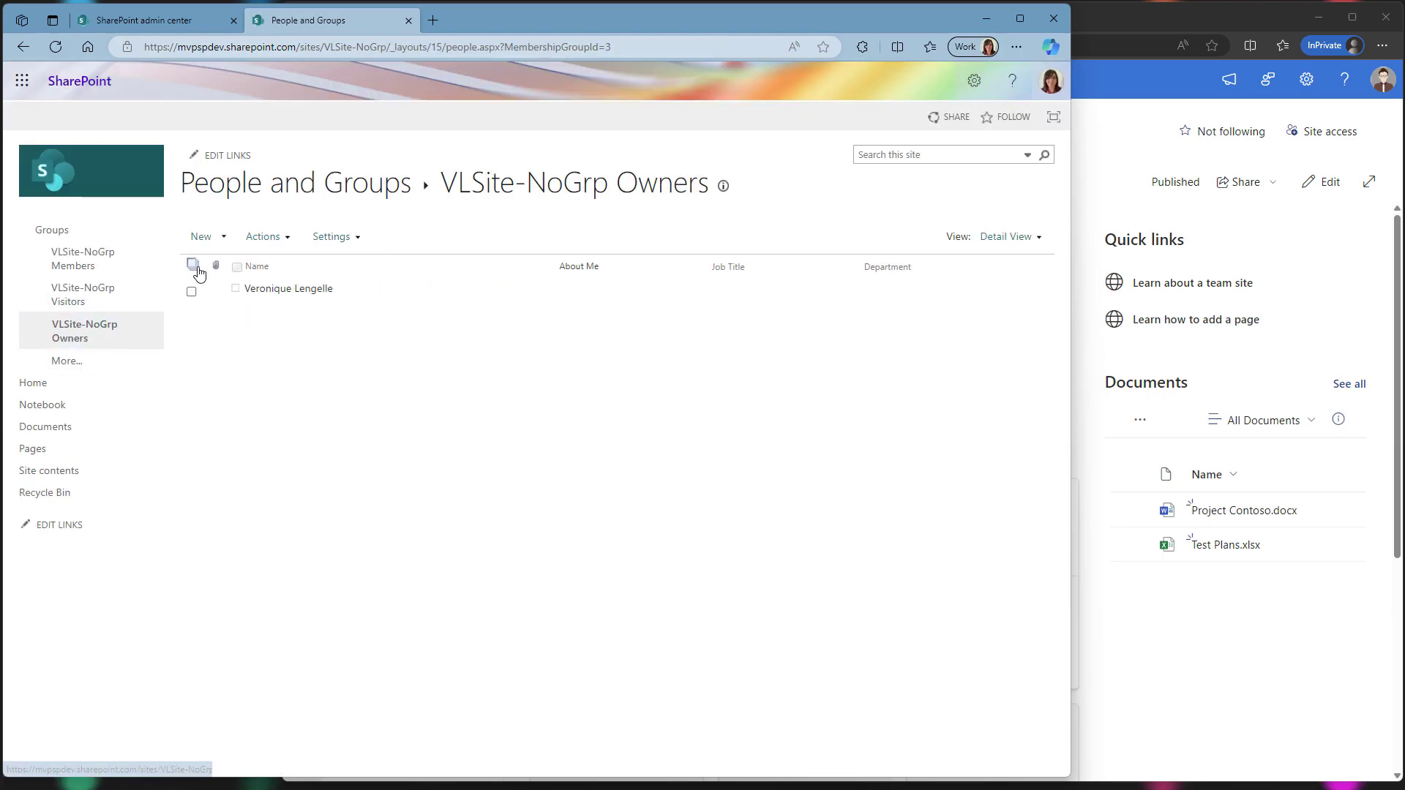
click(201, 237)
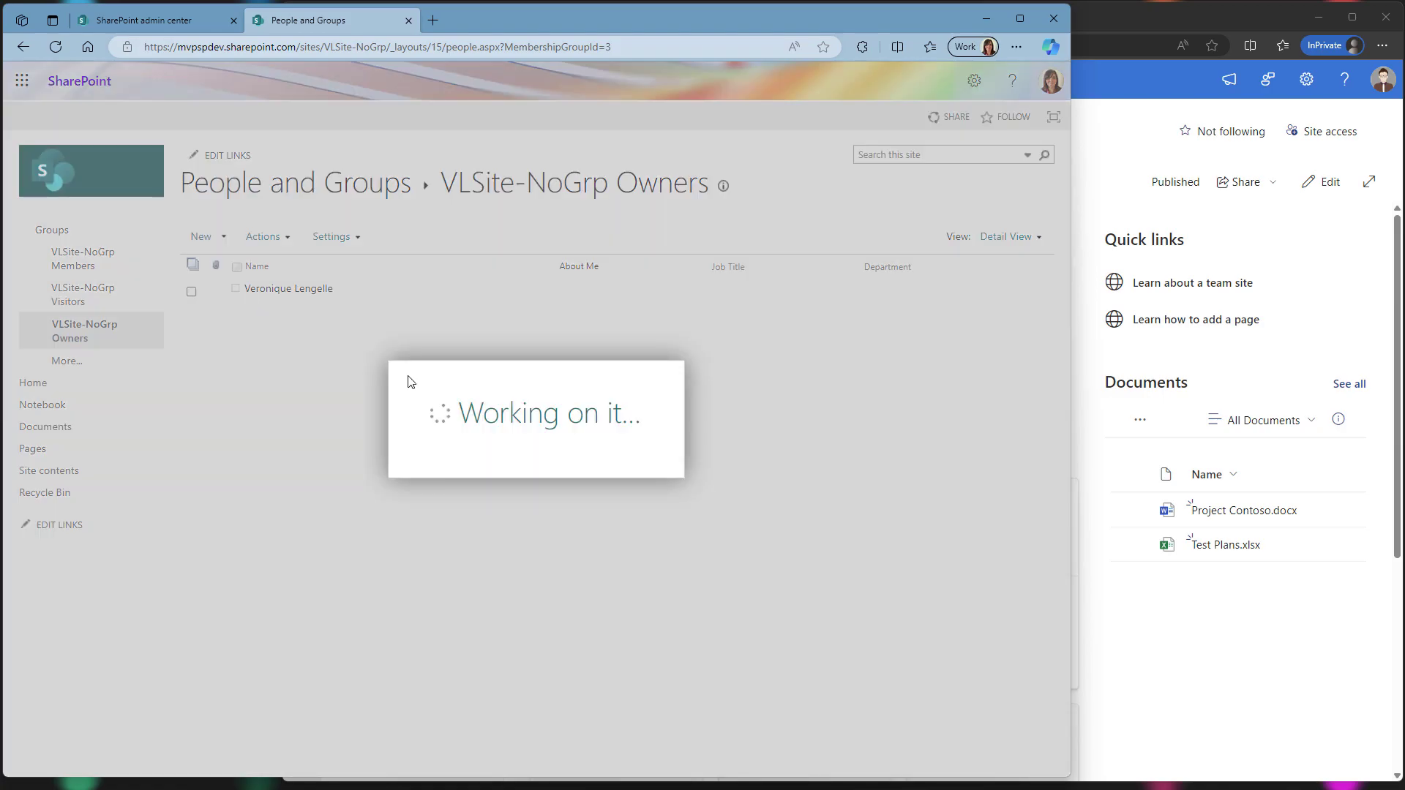
text(angela)
click(466, 399)
click(456, 495)
click(439, 509)
click(690, 549)
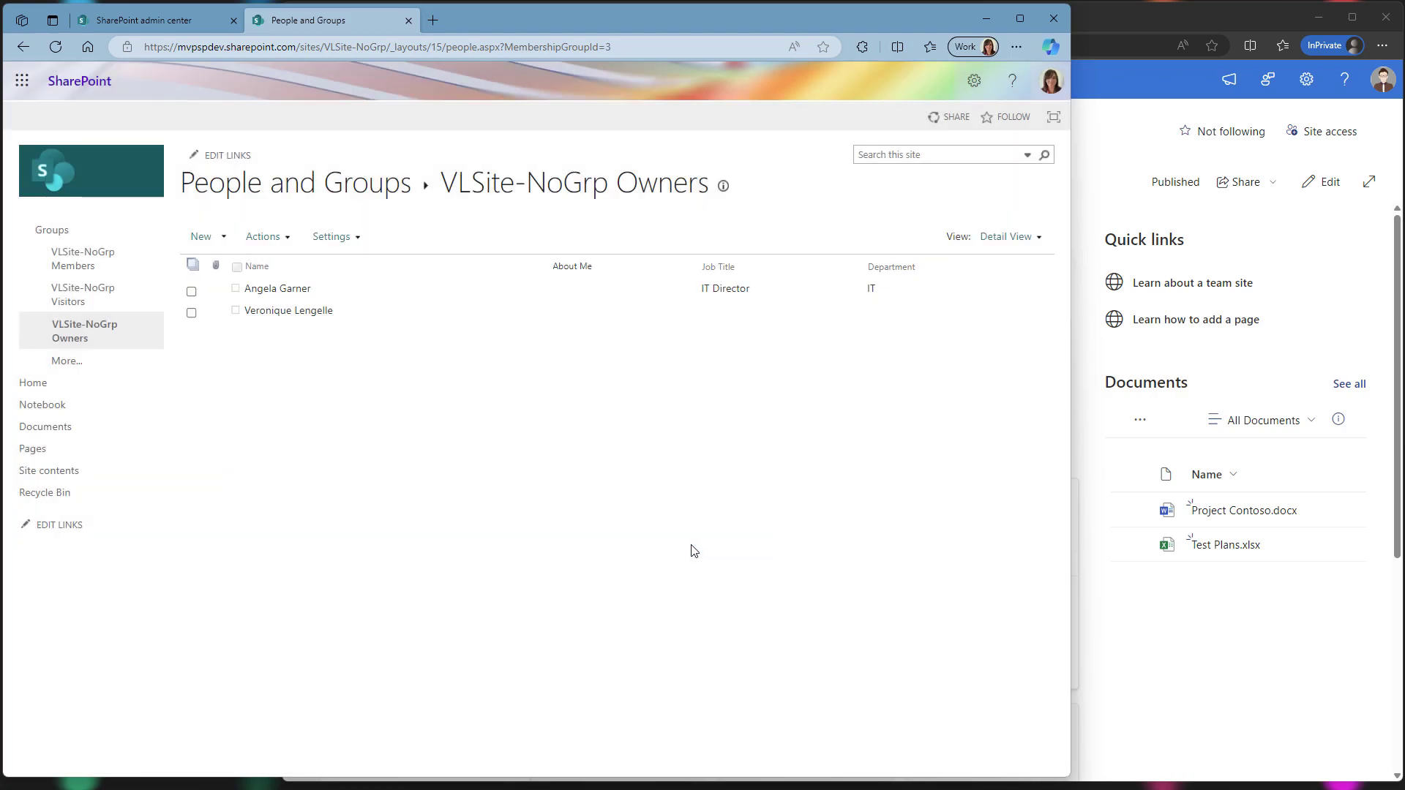
- Check the site owners of VLSite-NoGrp in the SharePoint admin center
click(173, 24)
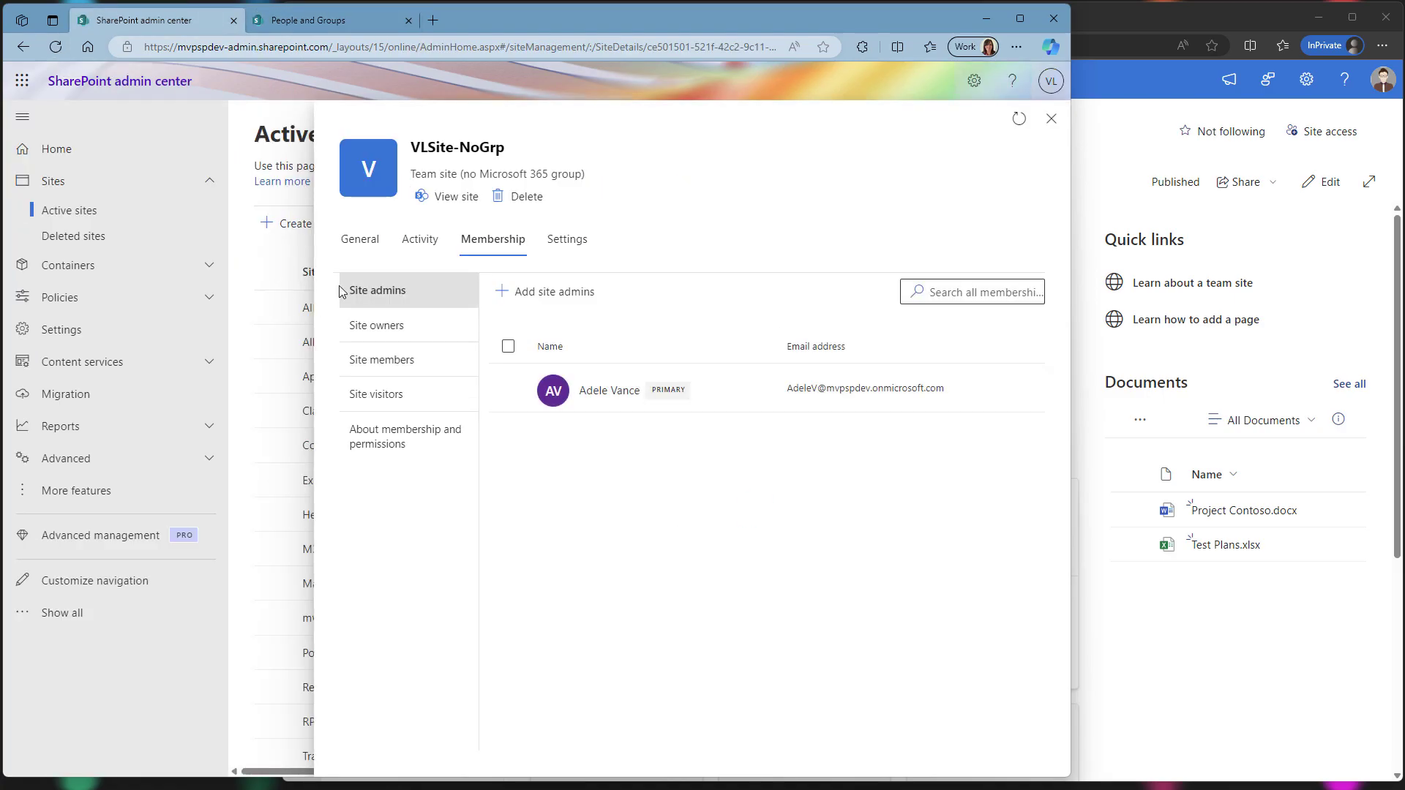
click(445, 331)
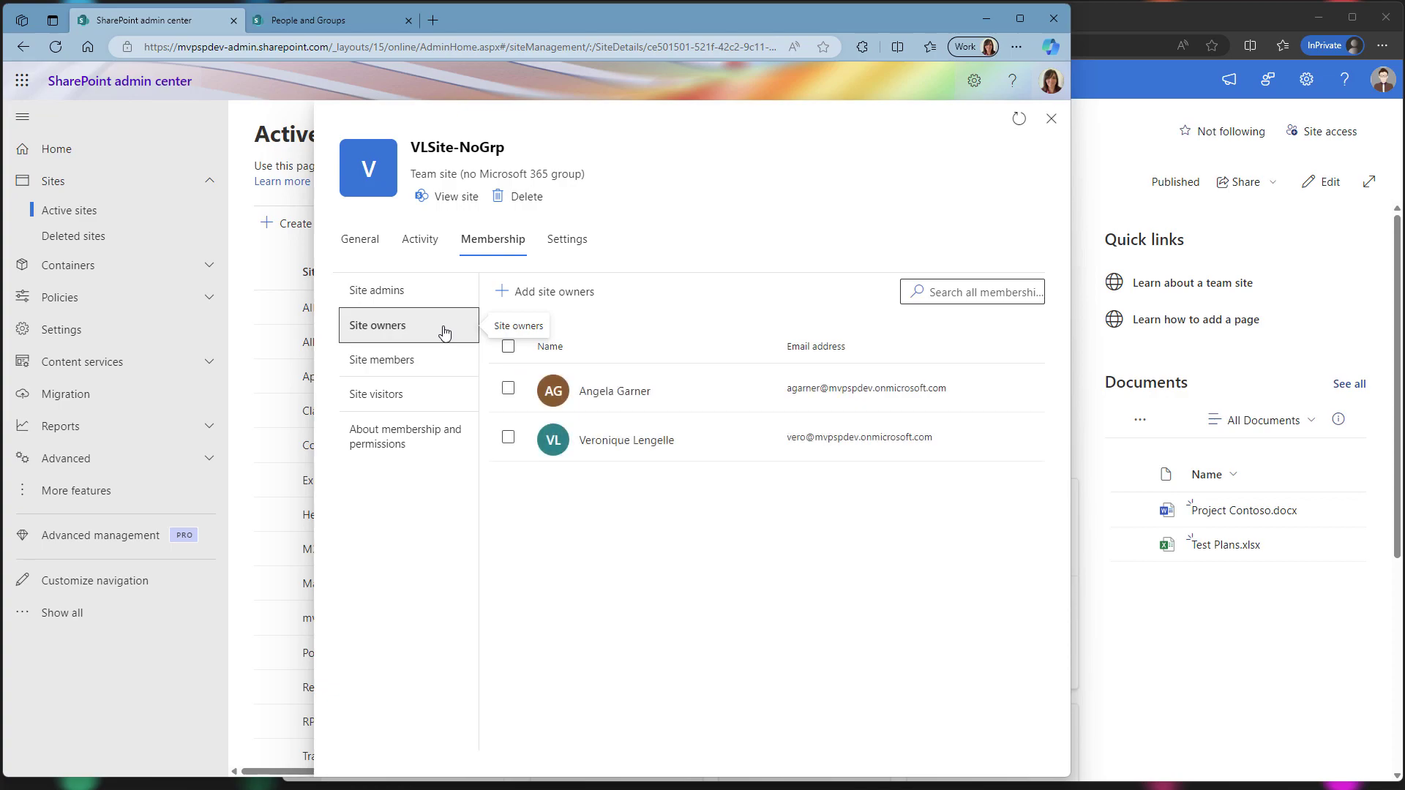
- Check the VLSite-NoGrp Owners group's membership through the Documents library's permissions, then return to the site's home page
click(366, 21)
click(45, 427)
click(984, 89)
click(876, 231)
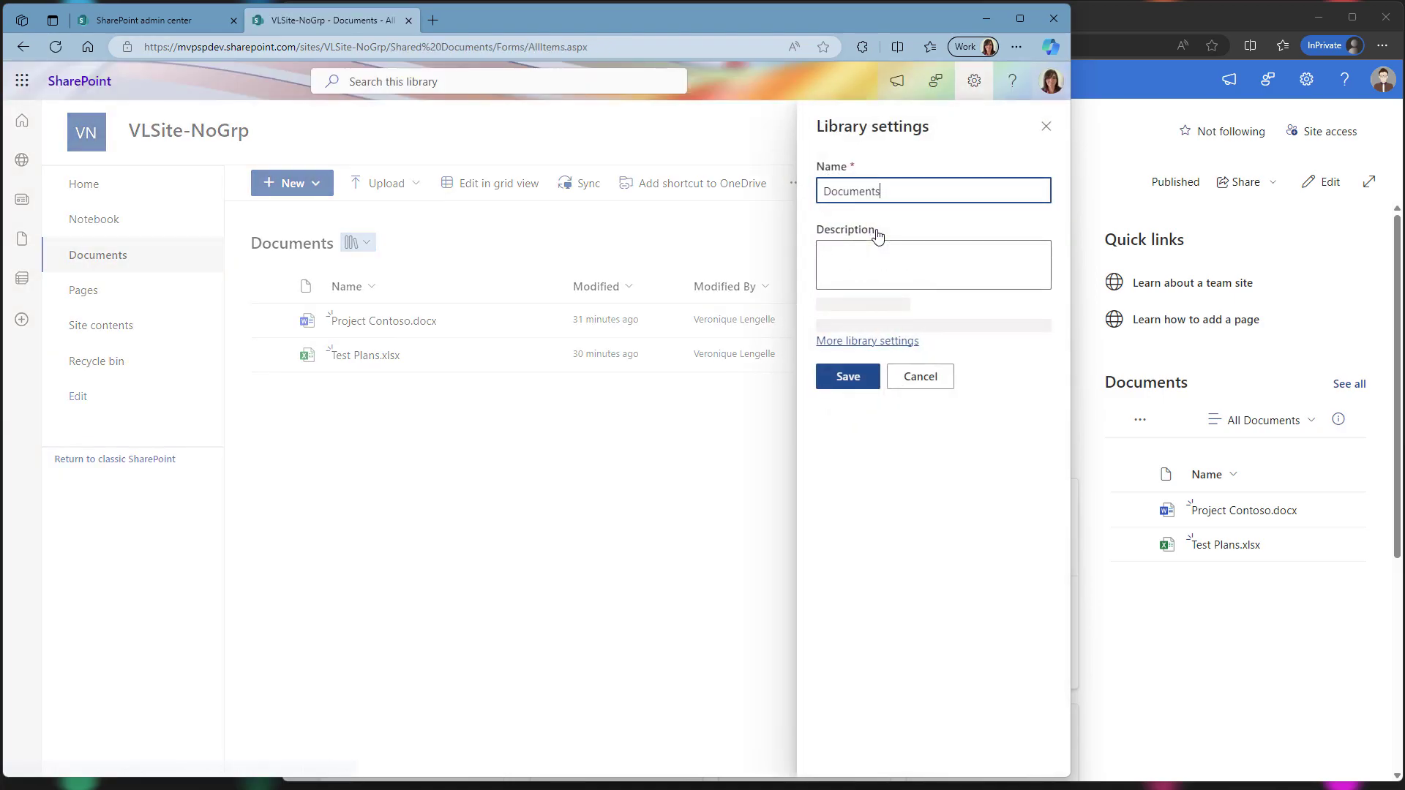
click(865, 306)
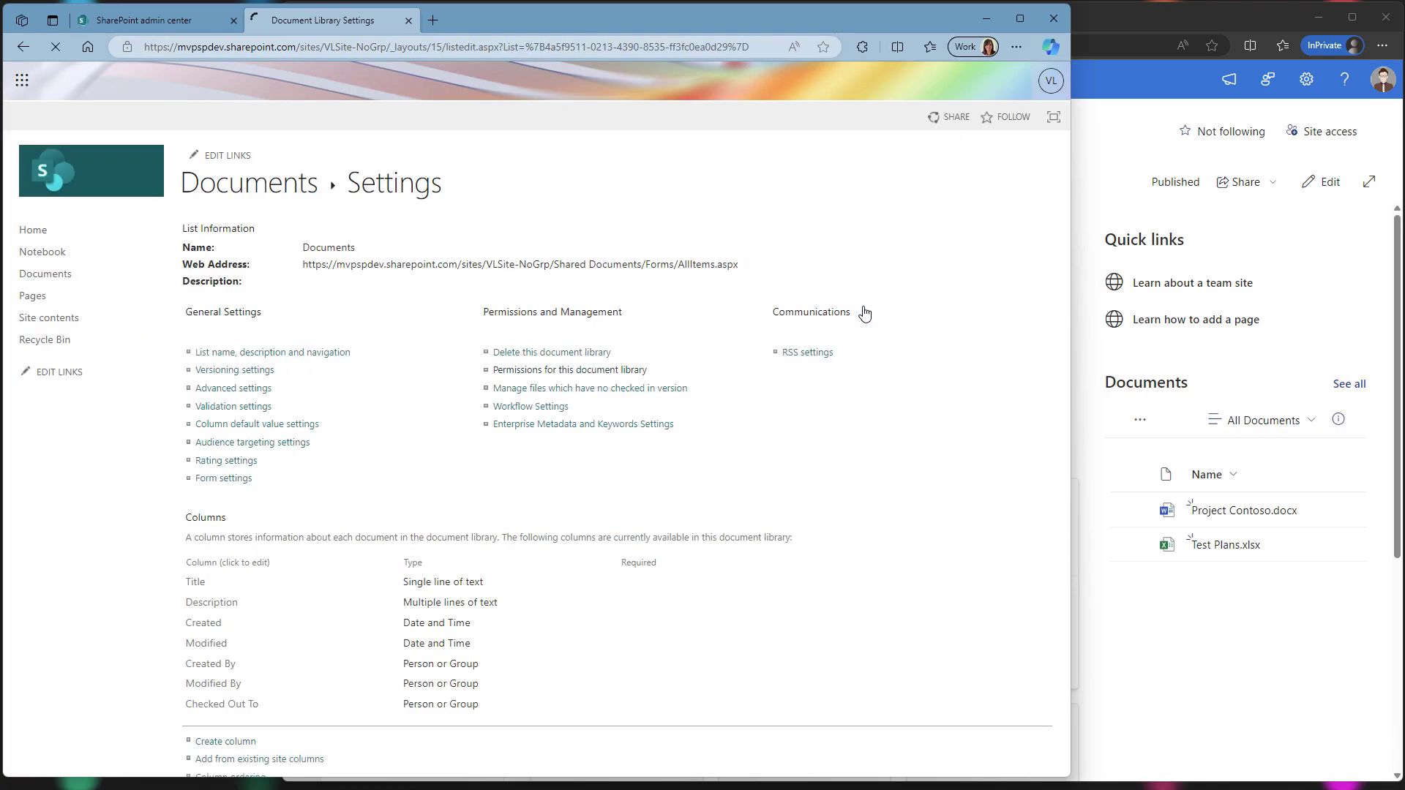
click(564, 370)
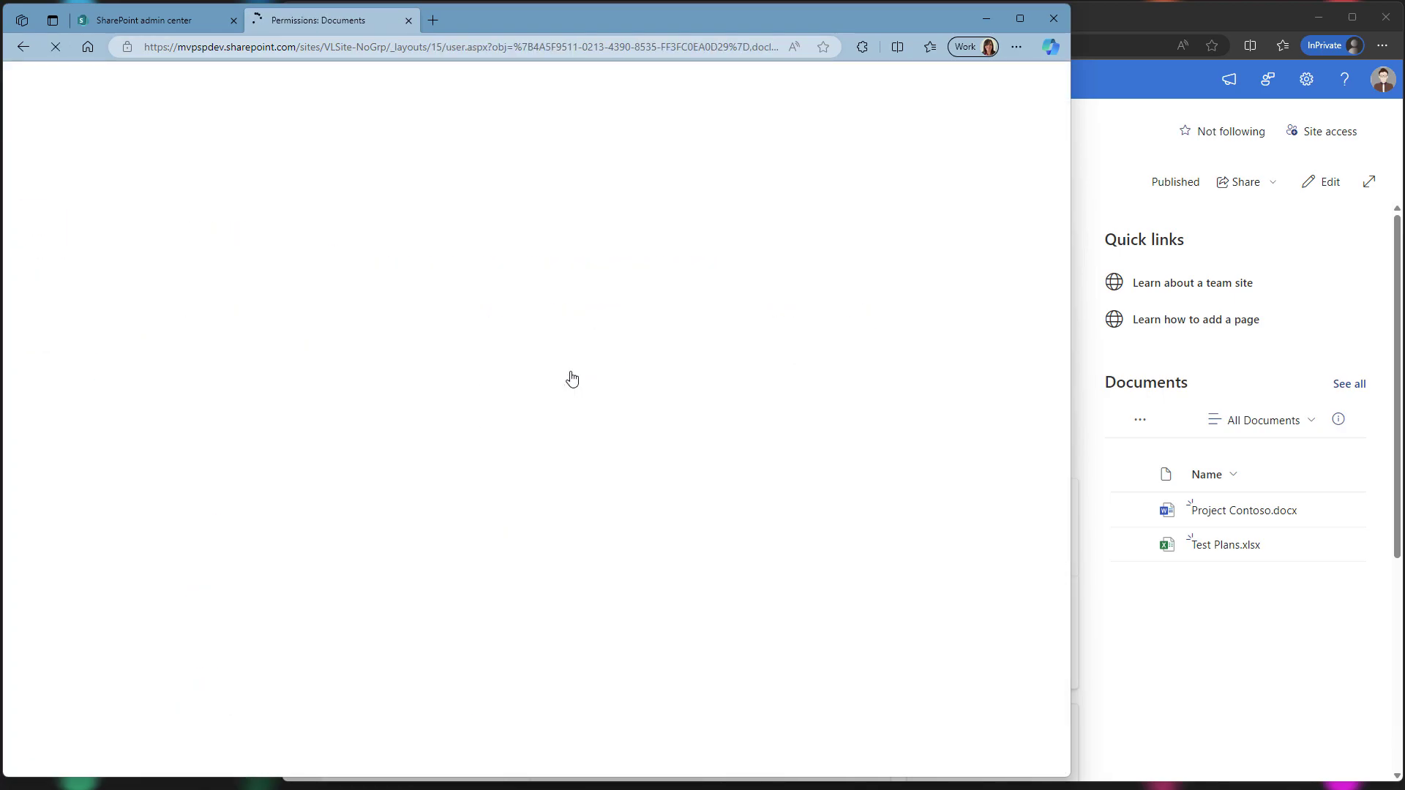
click(283, 342)
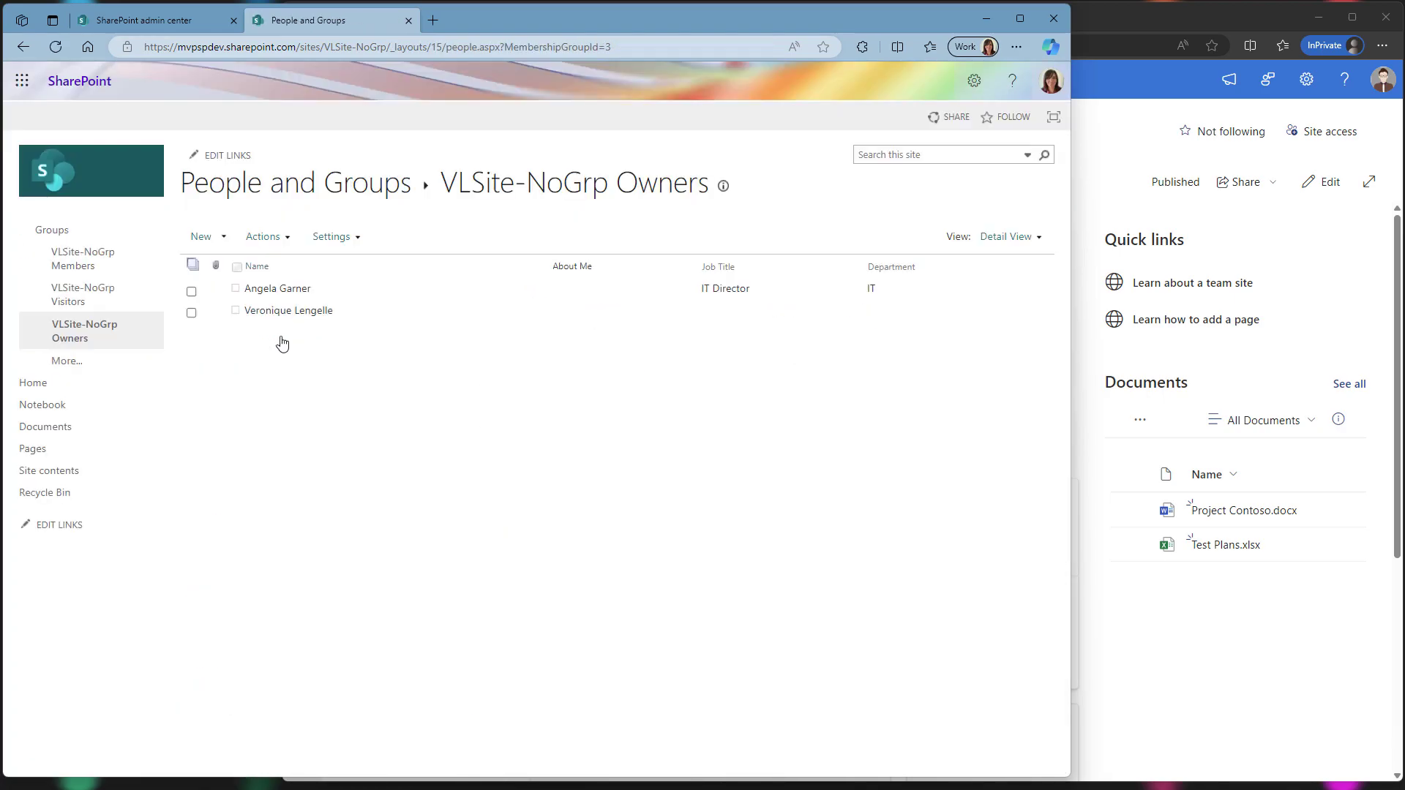
click(89, 387)
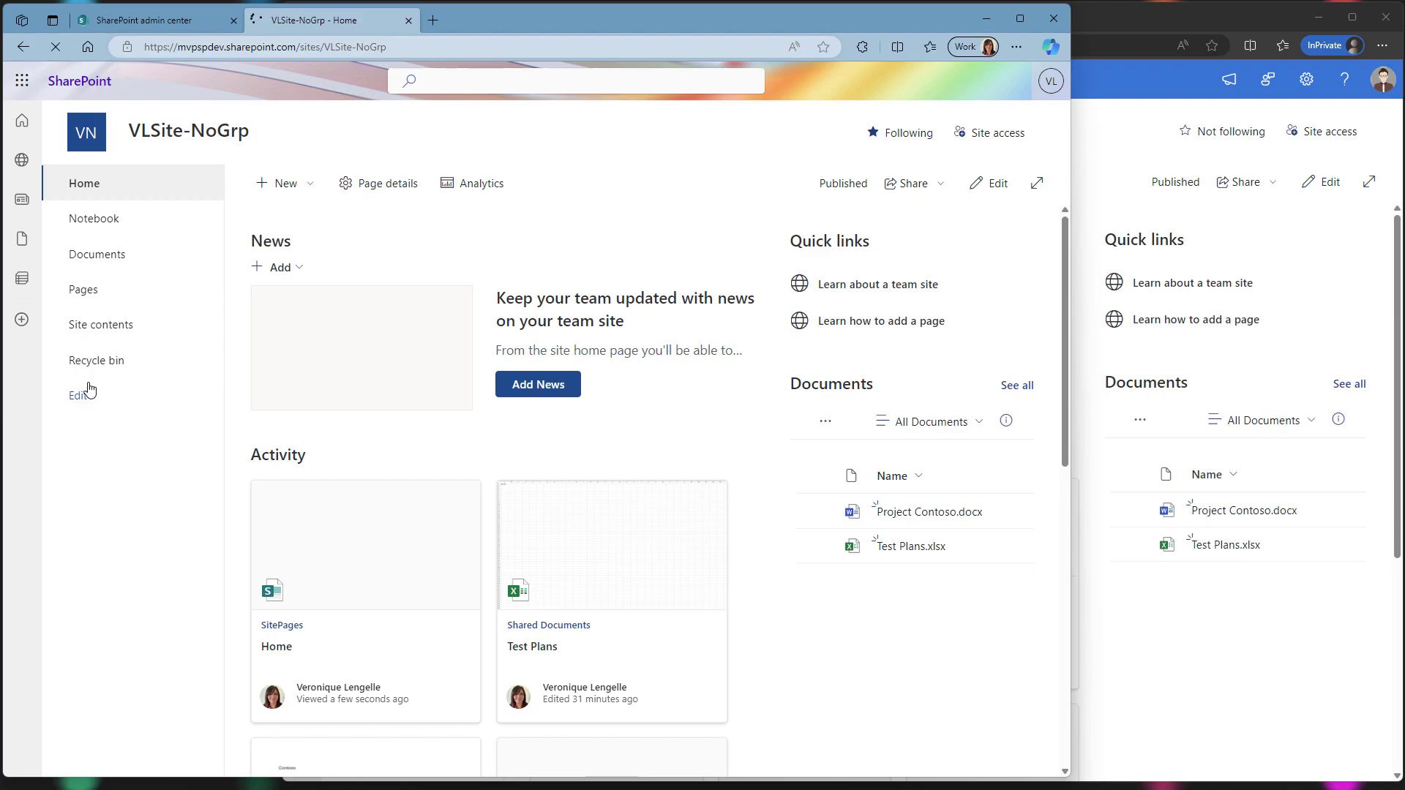
- Check the site owners of VLSite-NoGrp in the site permissions and the membership of its Owners group in the advanced permissions
click(974, 80)
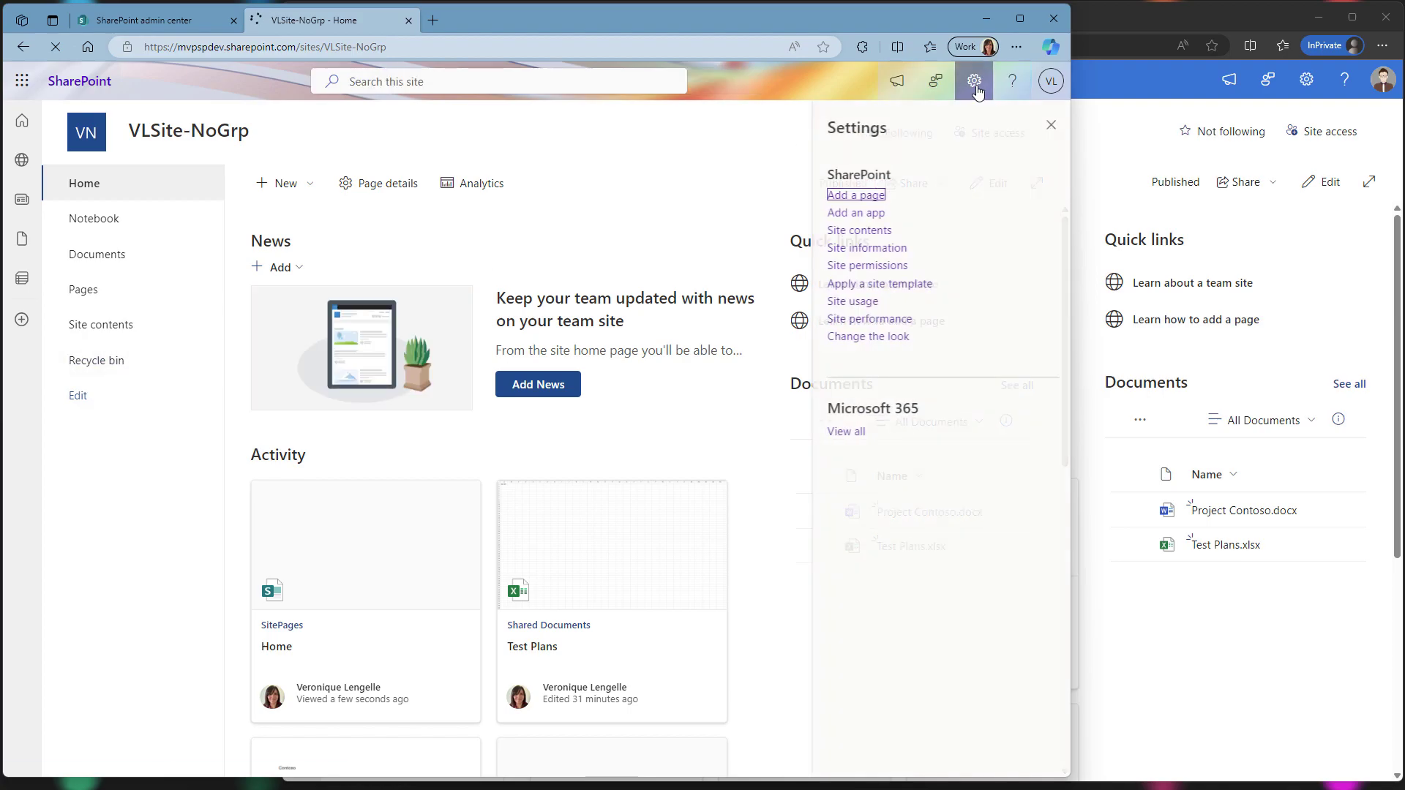
click(900, 270)
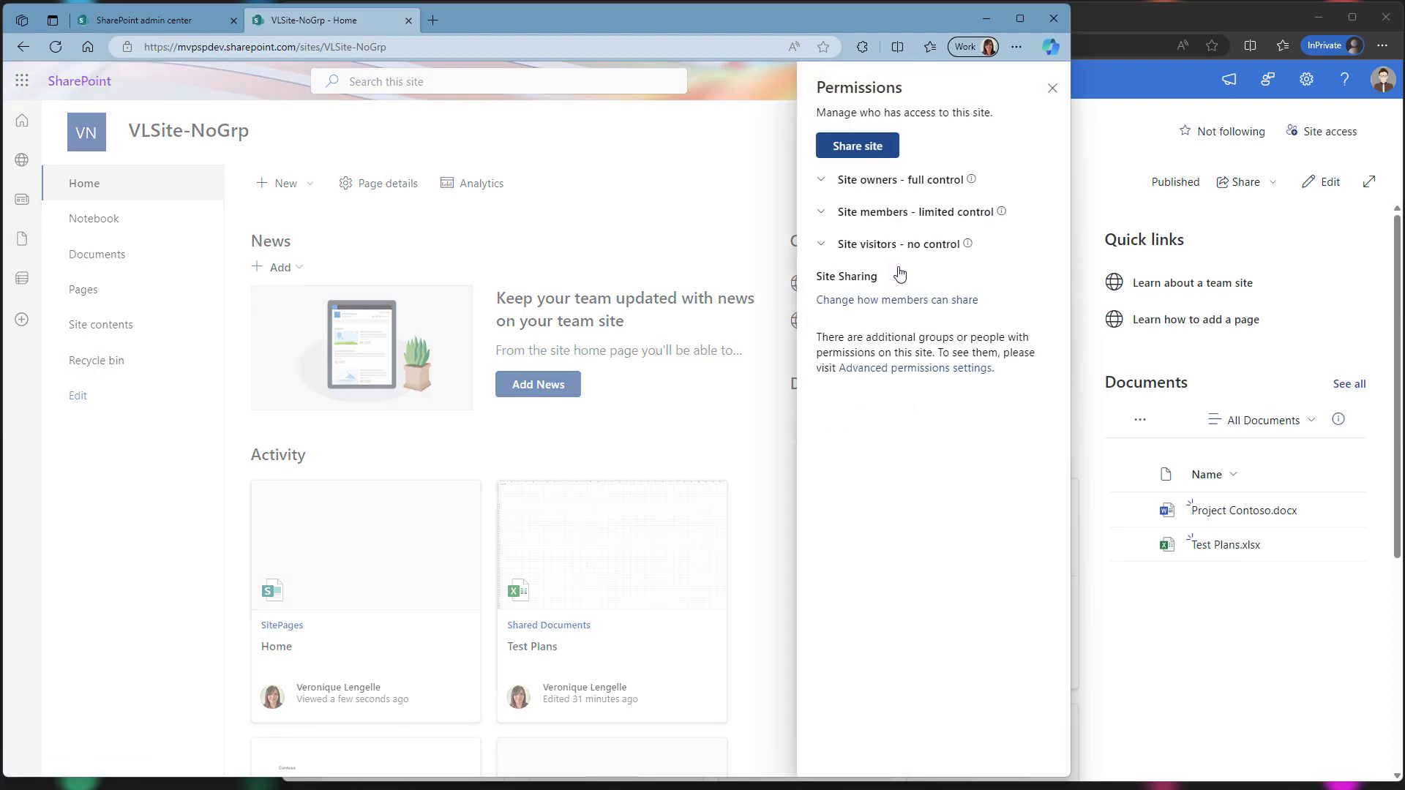
click(904, 180)
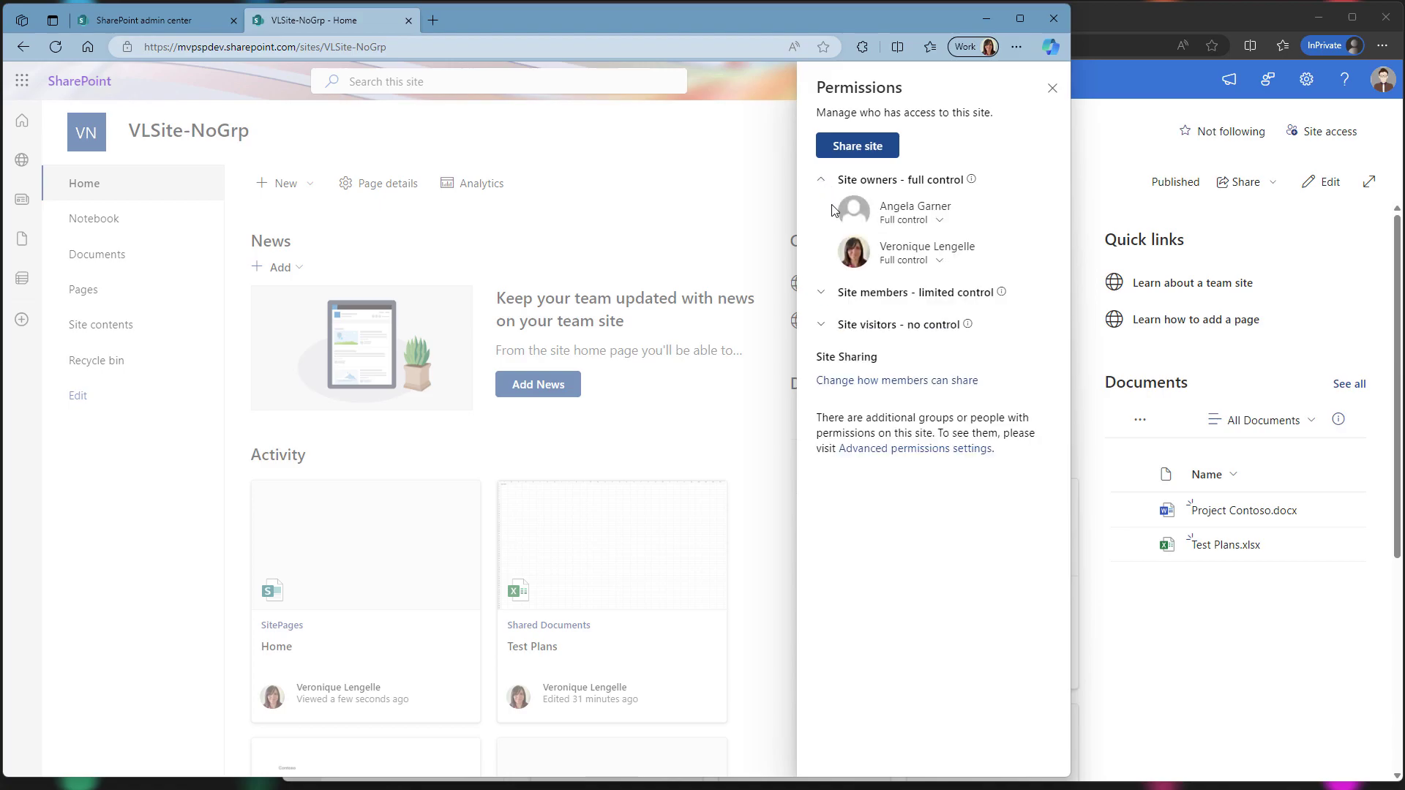
click(907, 450)
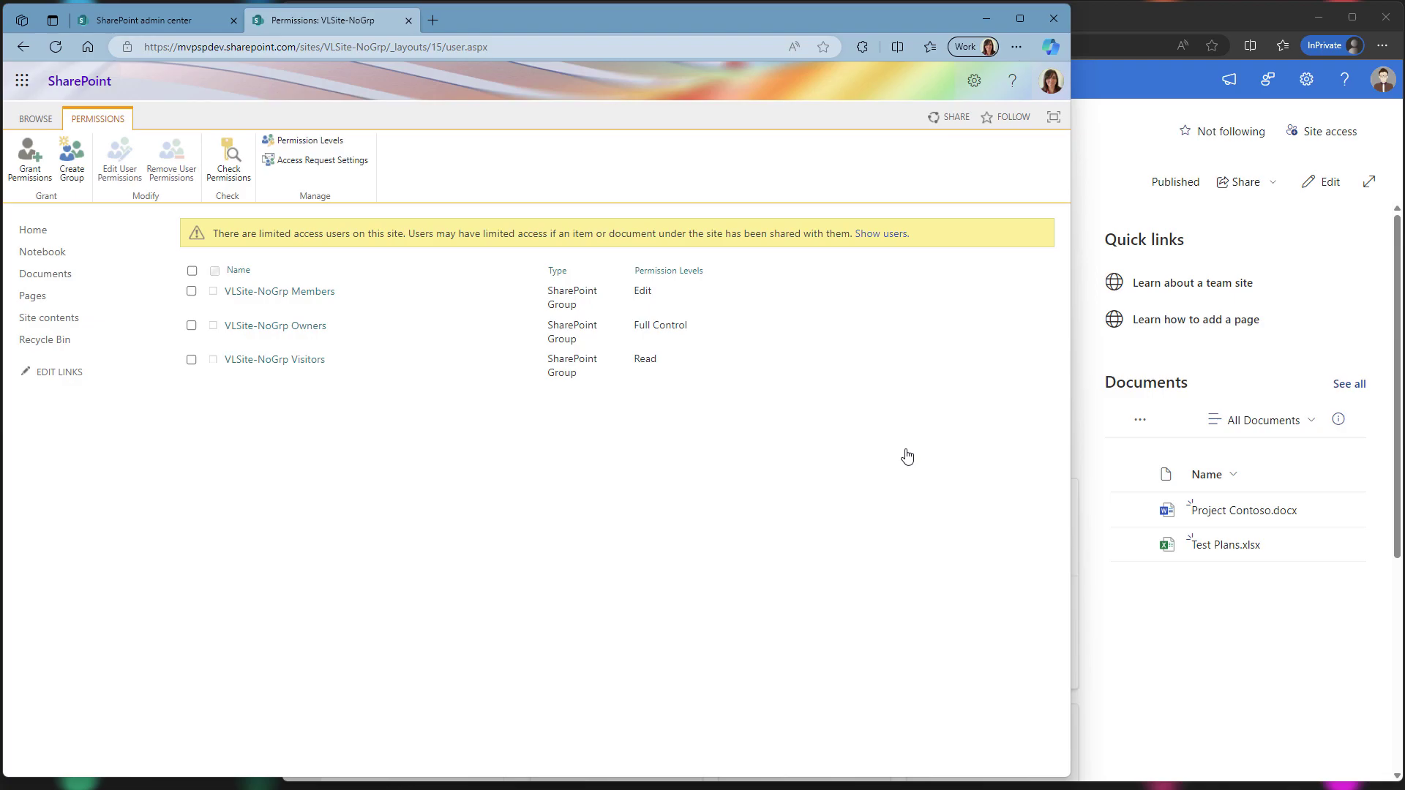
click(306, 330)
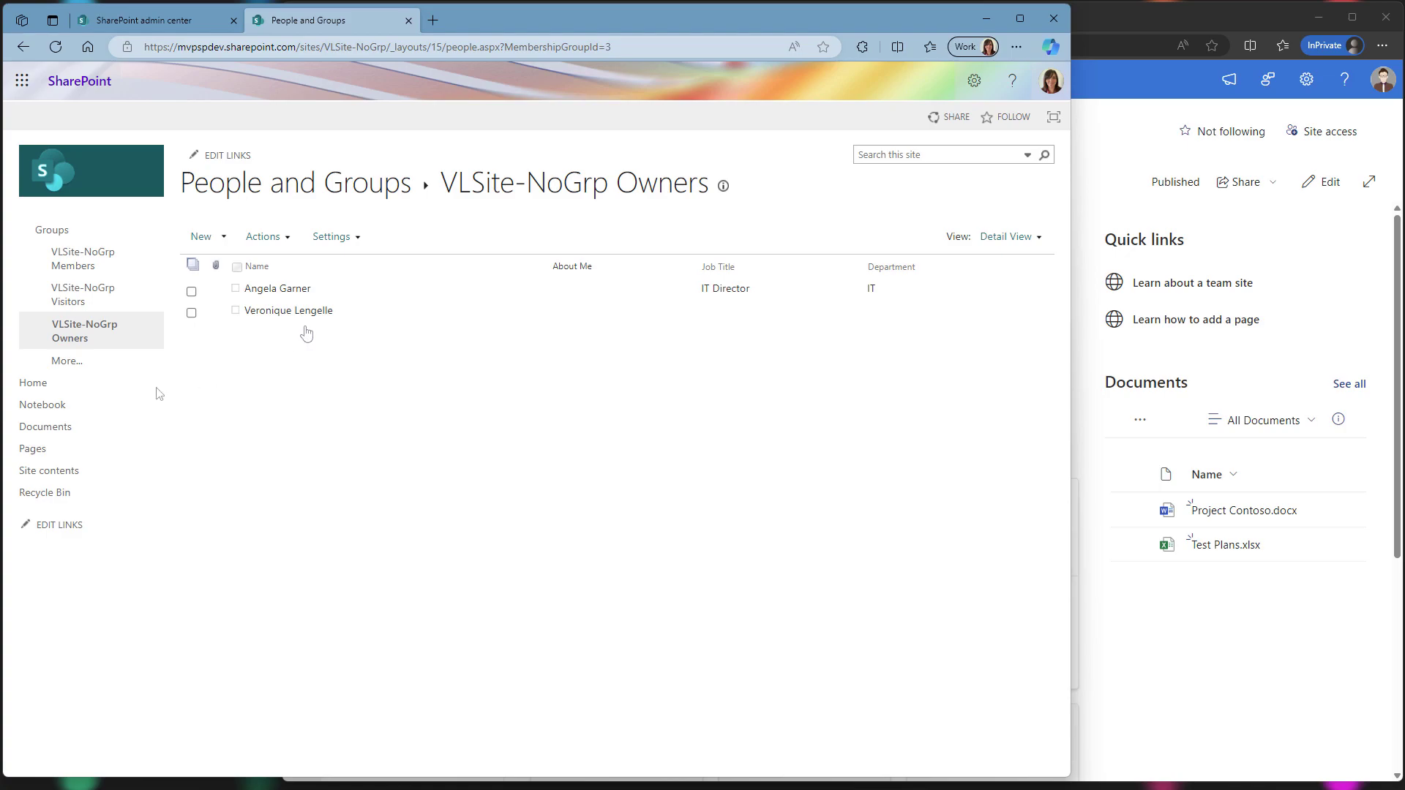
- Check which SharePoint groups have access to Project Contoso.docx in the Documents library
click(69, 430)
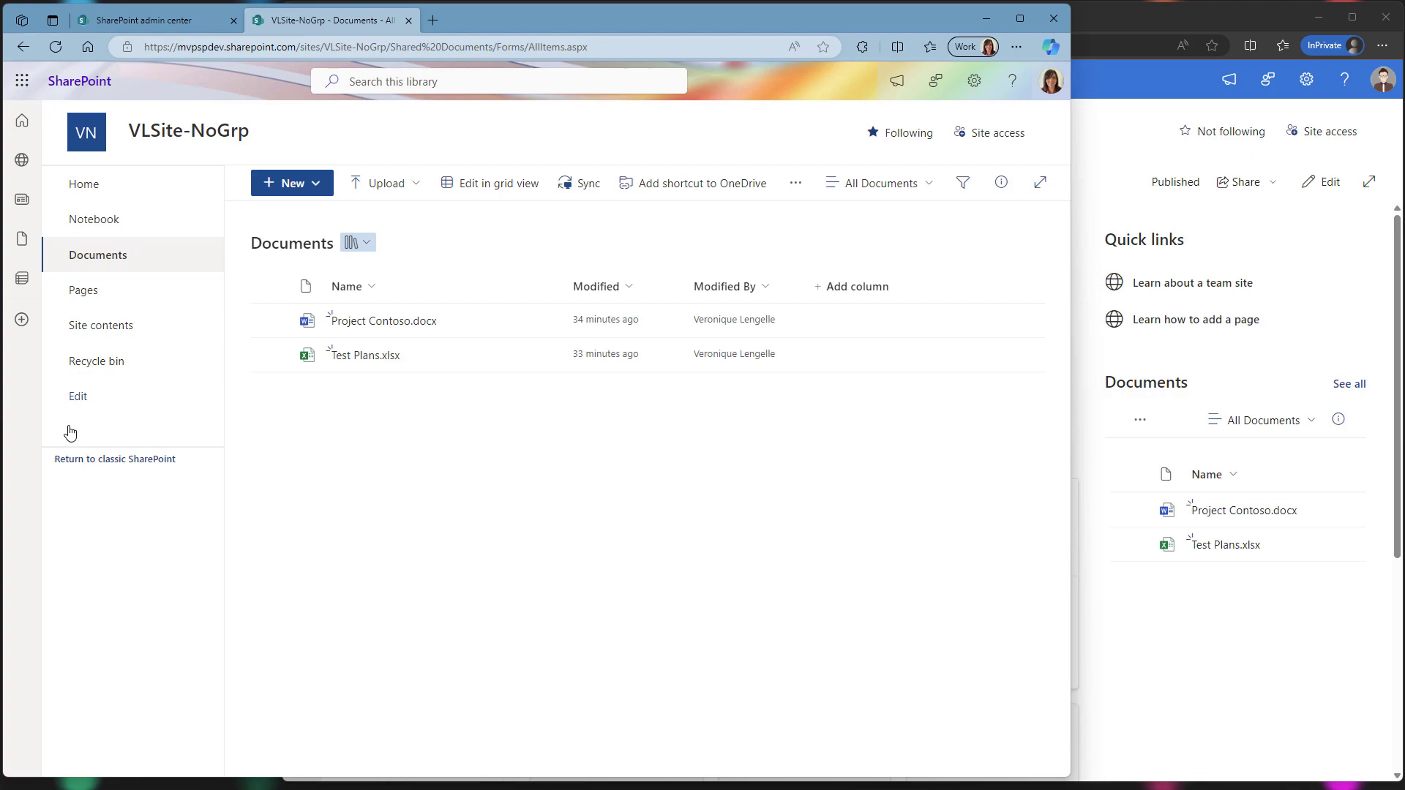
click(542, 325)
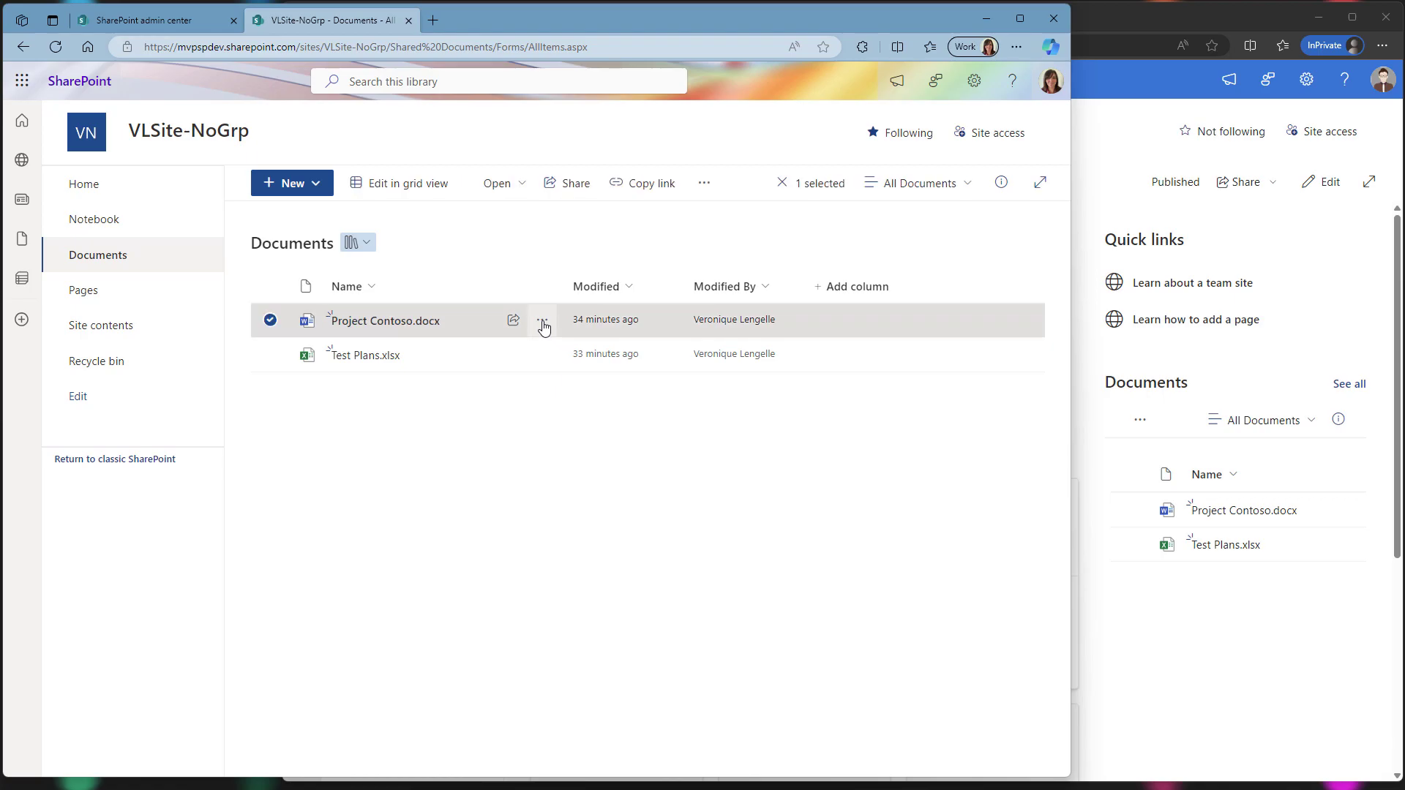
click(621, 408)
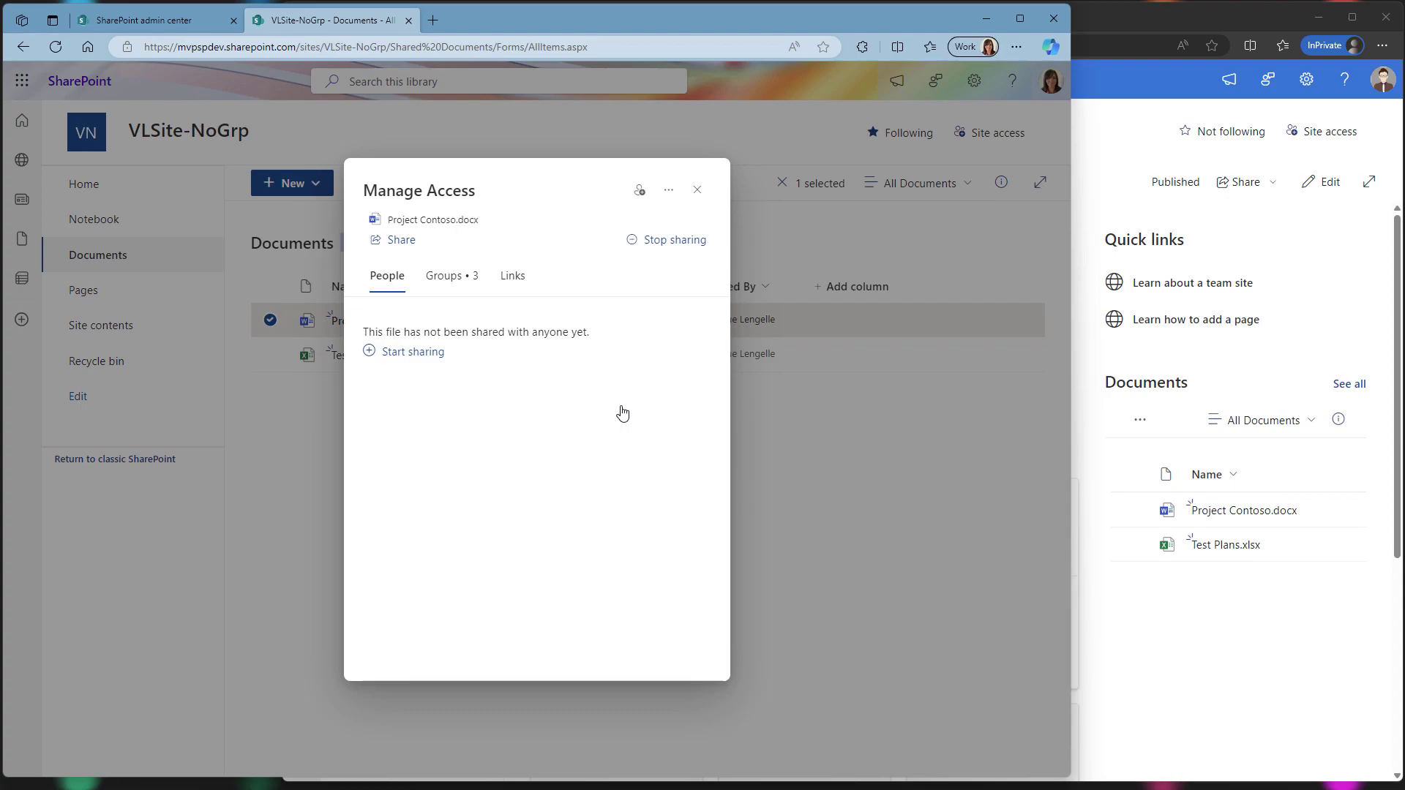
click(447, 283)
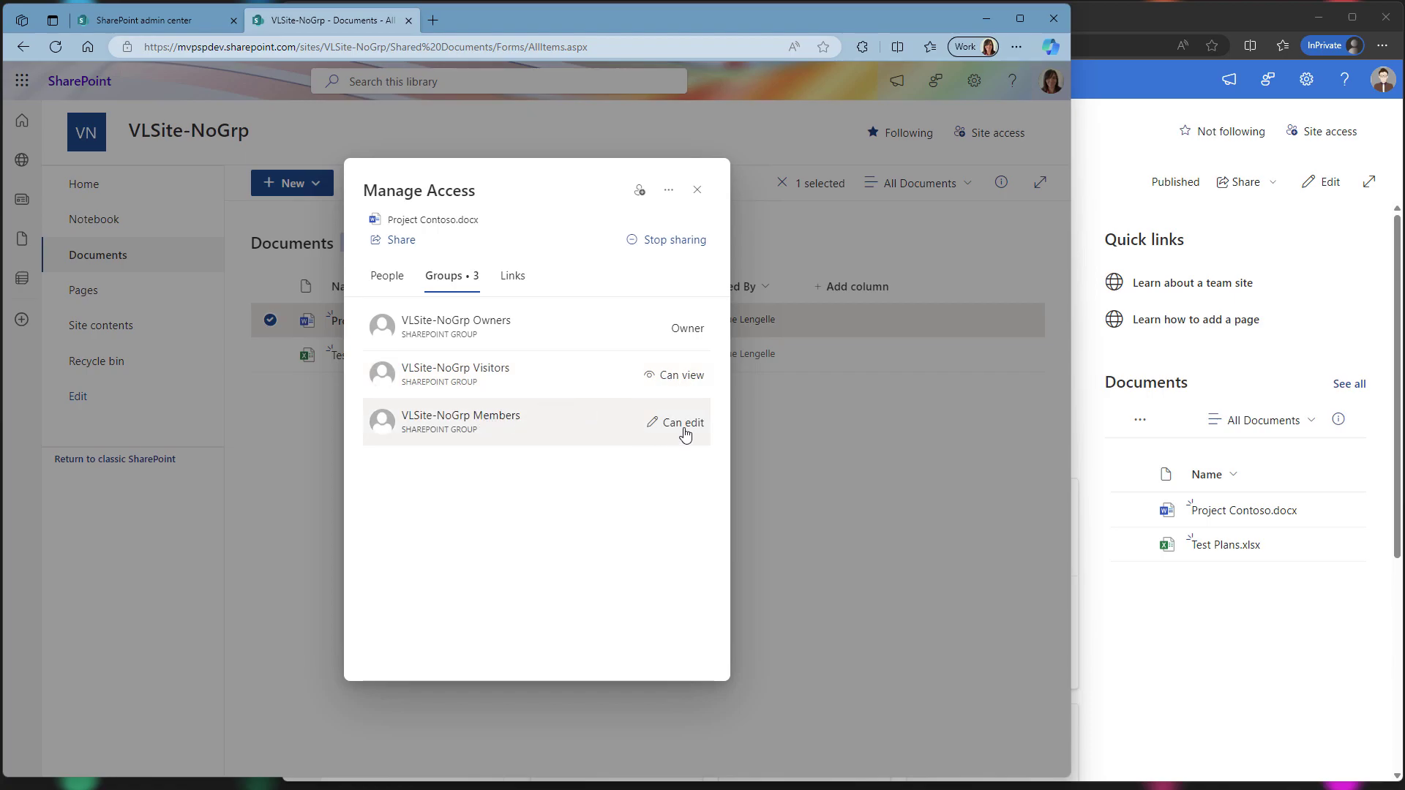
- Set the VLSite-NoGrp Members group's direct access to Project Contoso.docx to Can view, then close the access settings
click(515, 432)
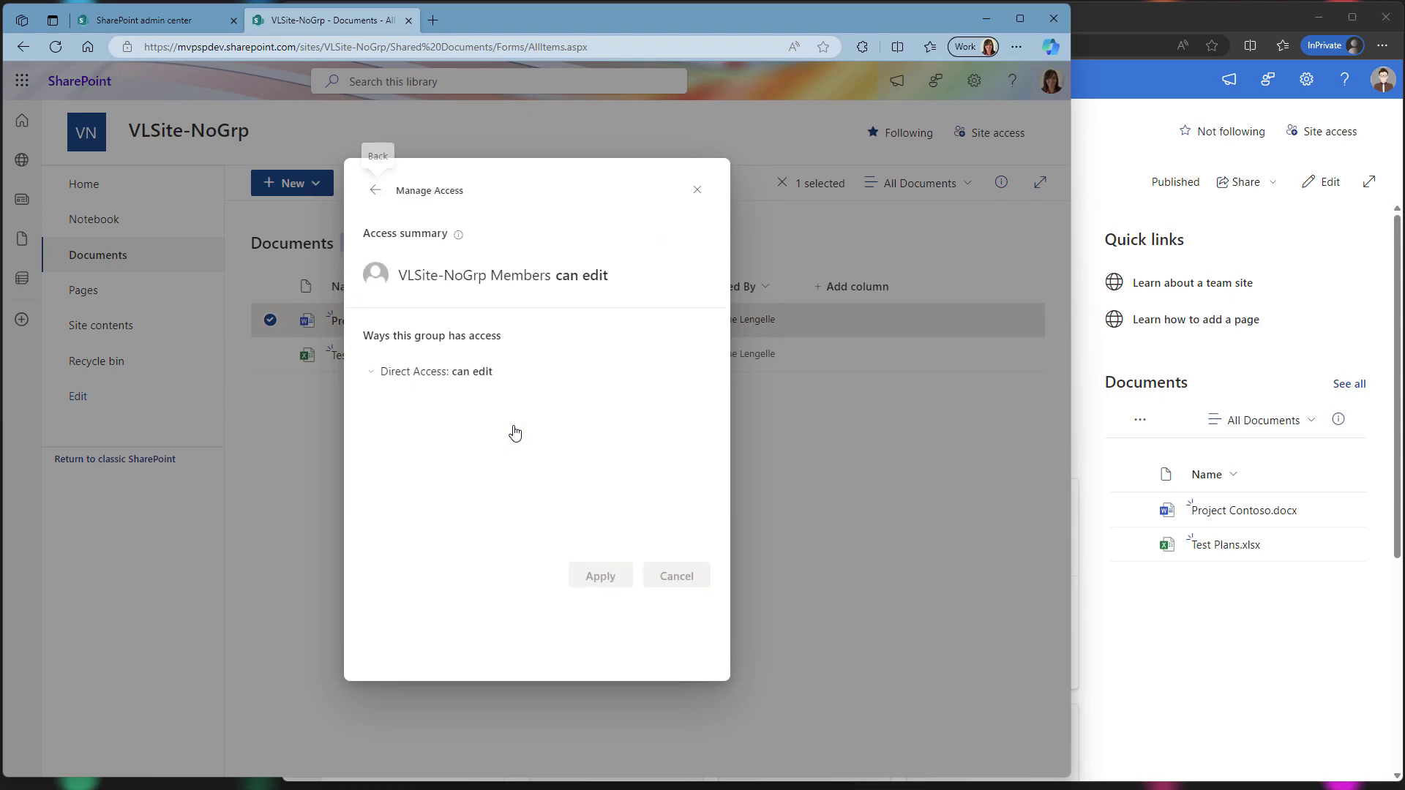
click(373, 376)
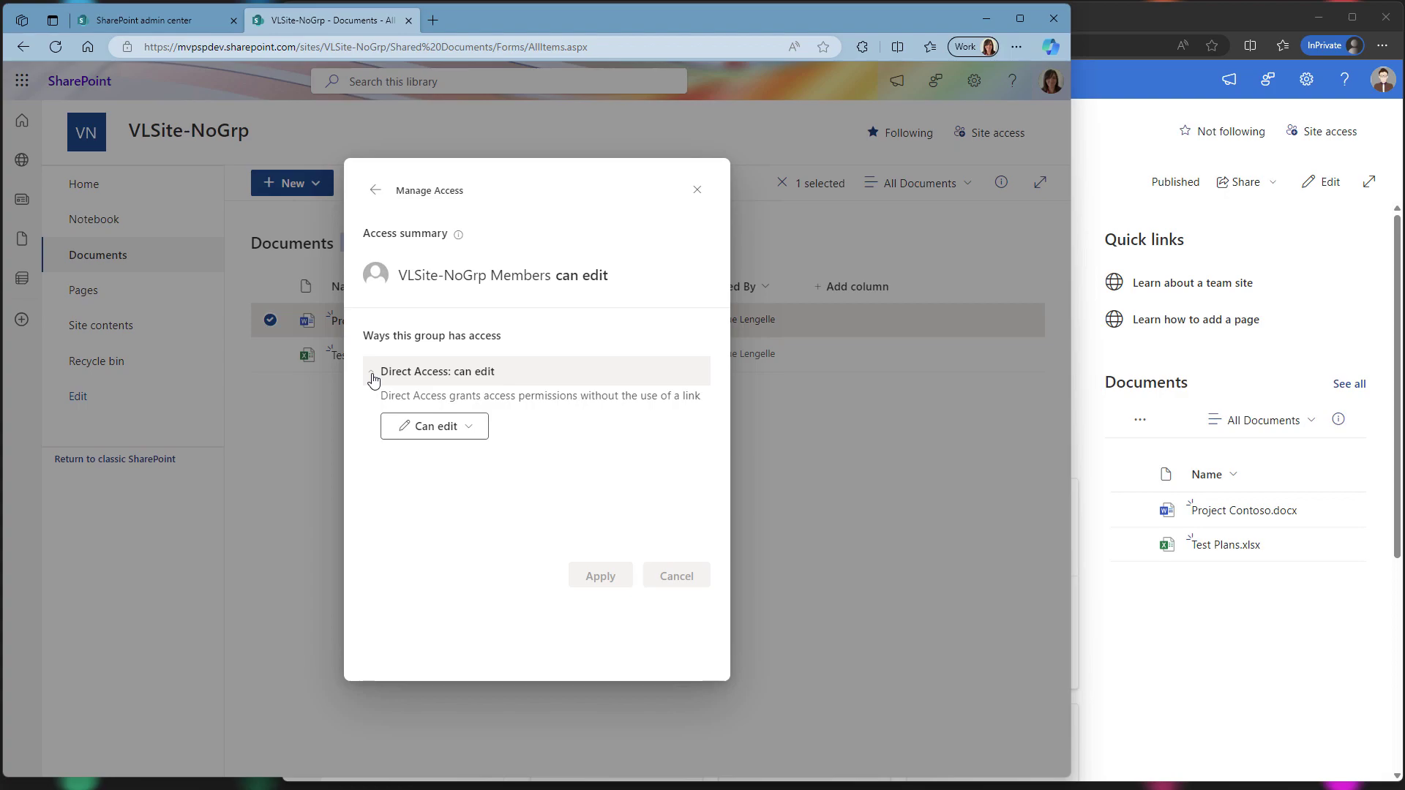
click(476, 432)
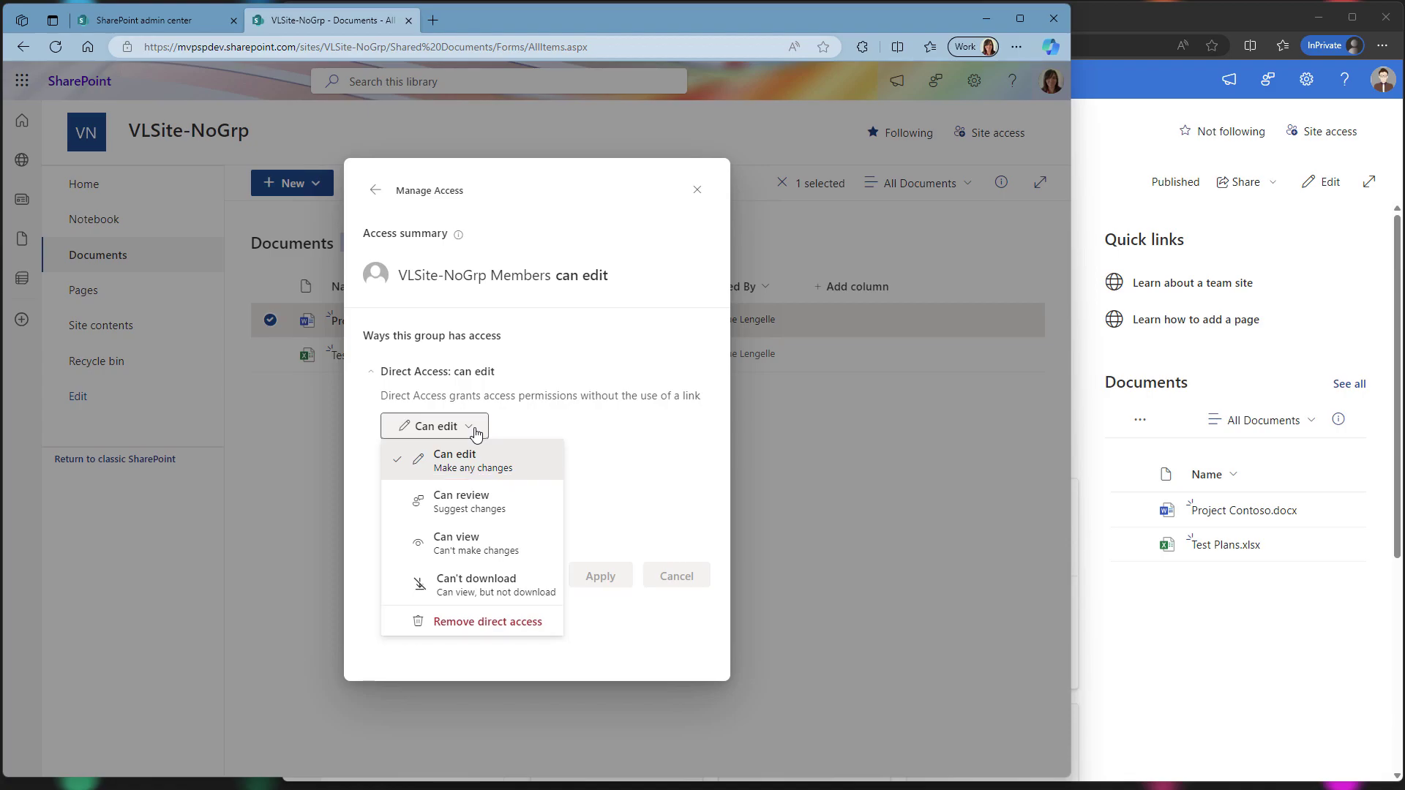
click(502, 545)
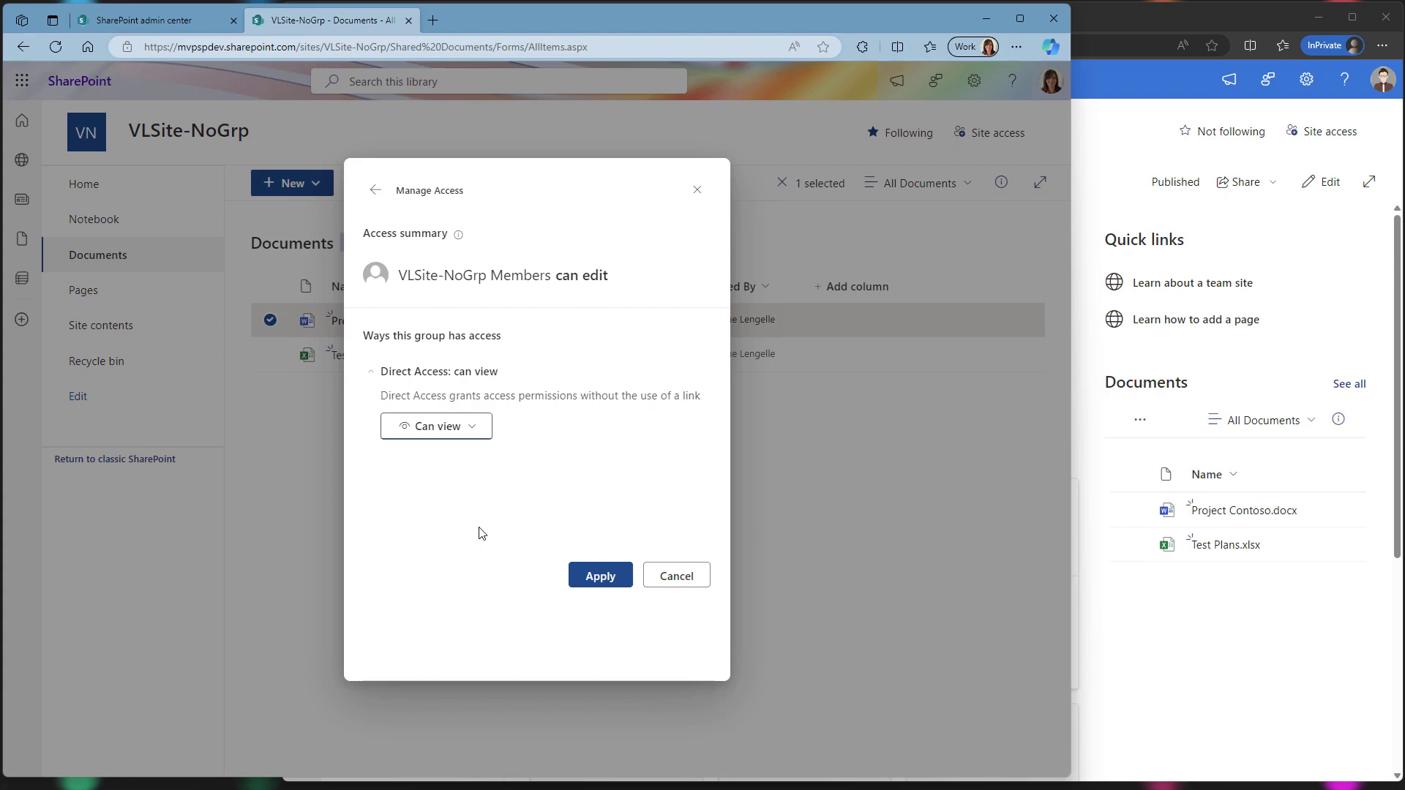
click(600, 578)
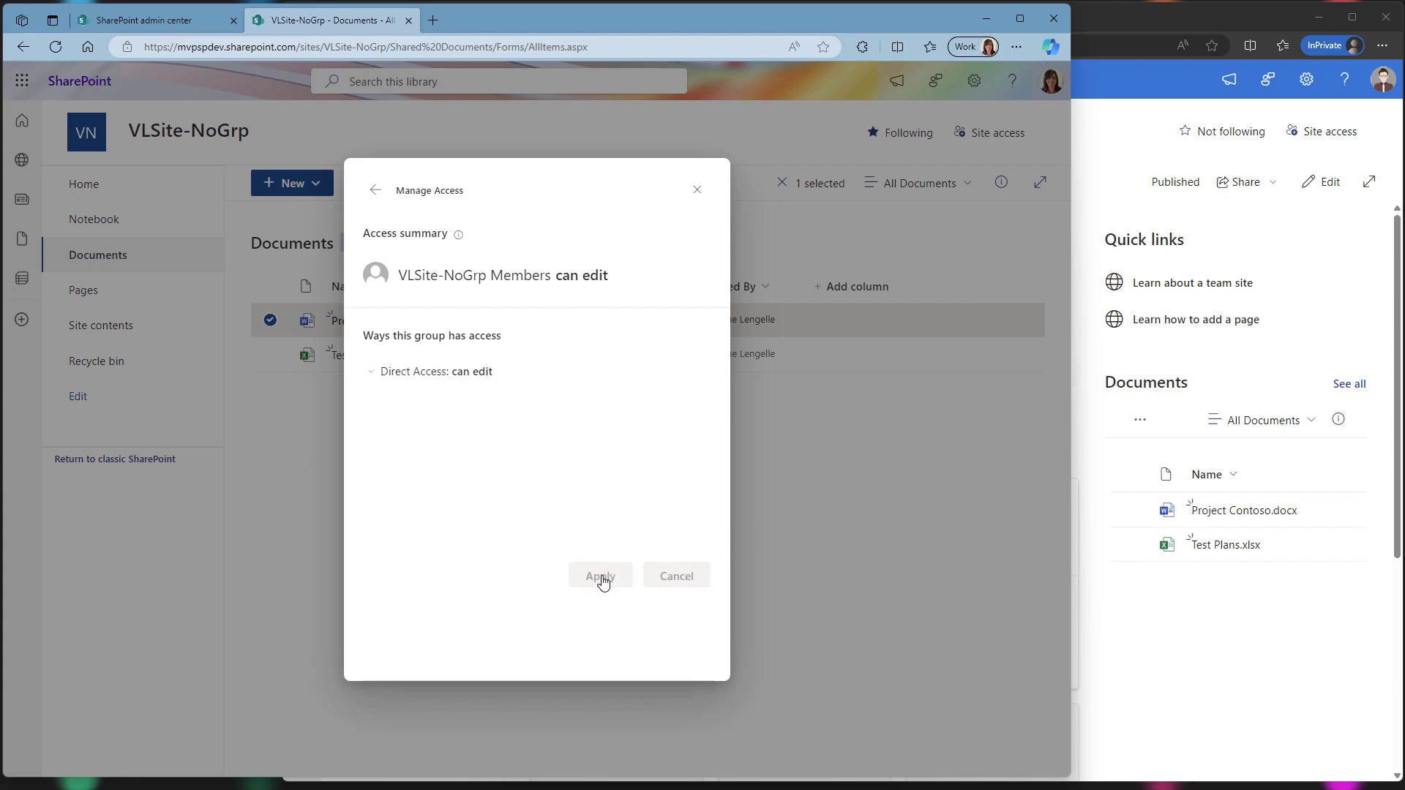
click(697, 189)
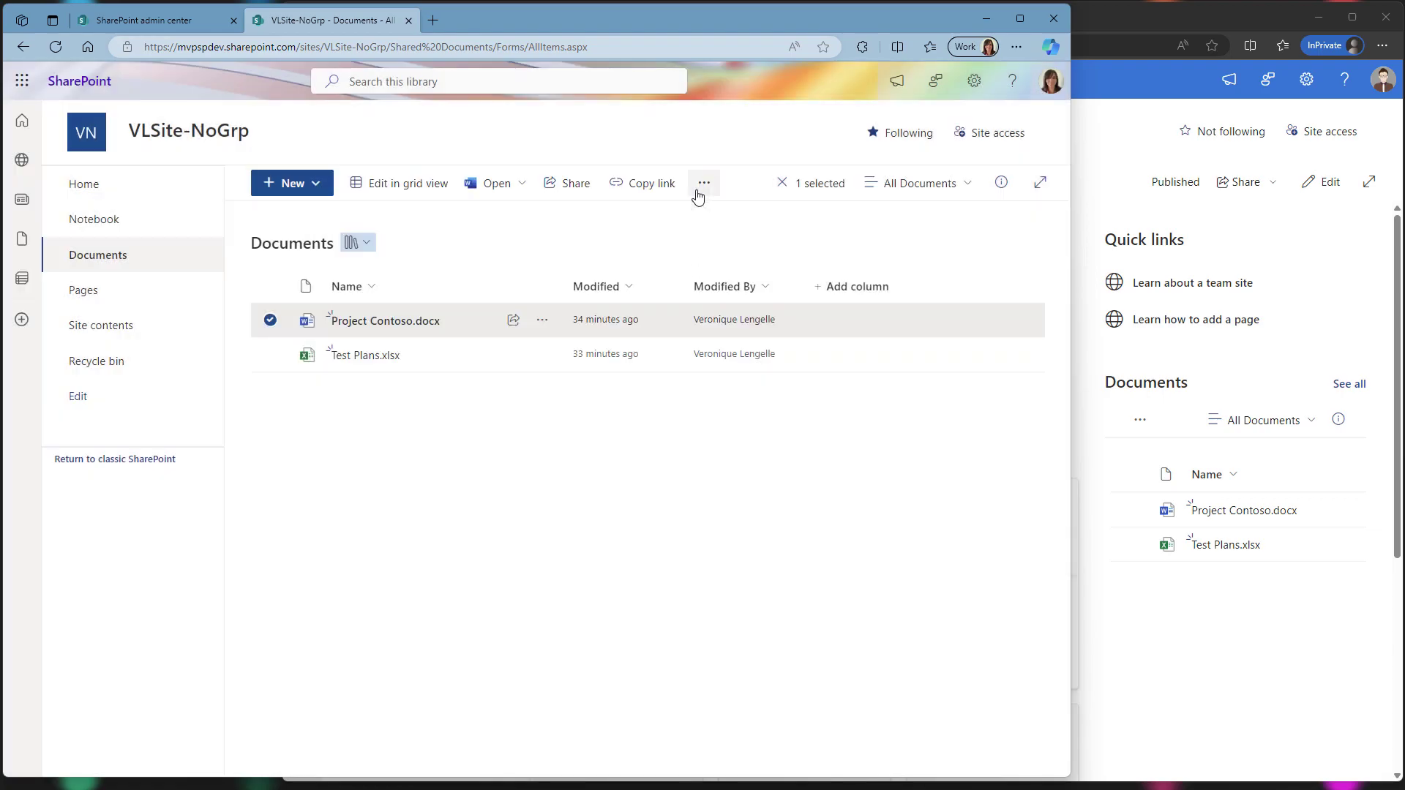
- In the InPrivate window, enter a note in cell A2 of Test Plans.xlsx saying the member made some changes, then return to its library
click(1147, 15)
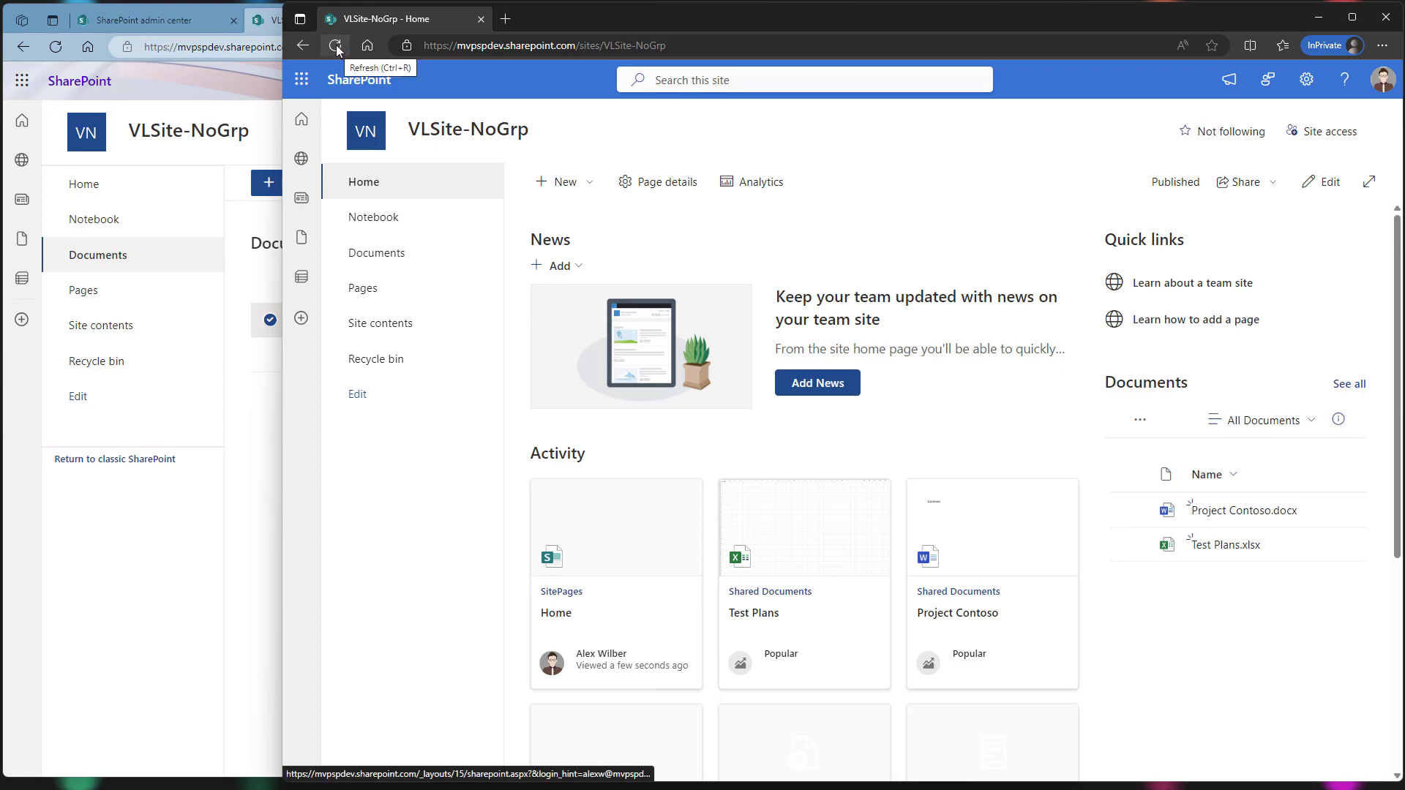
click(430, 260)
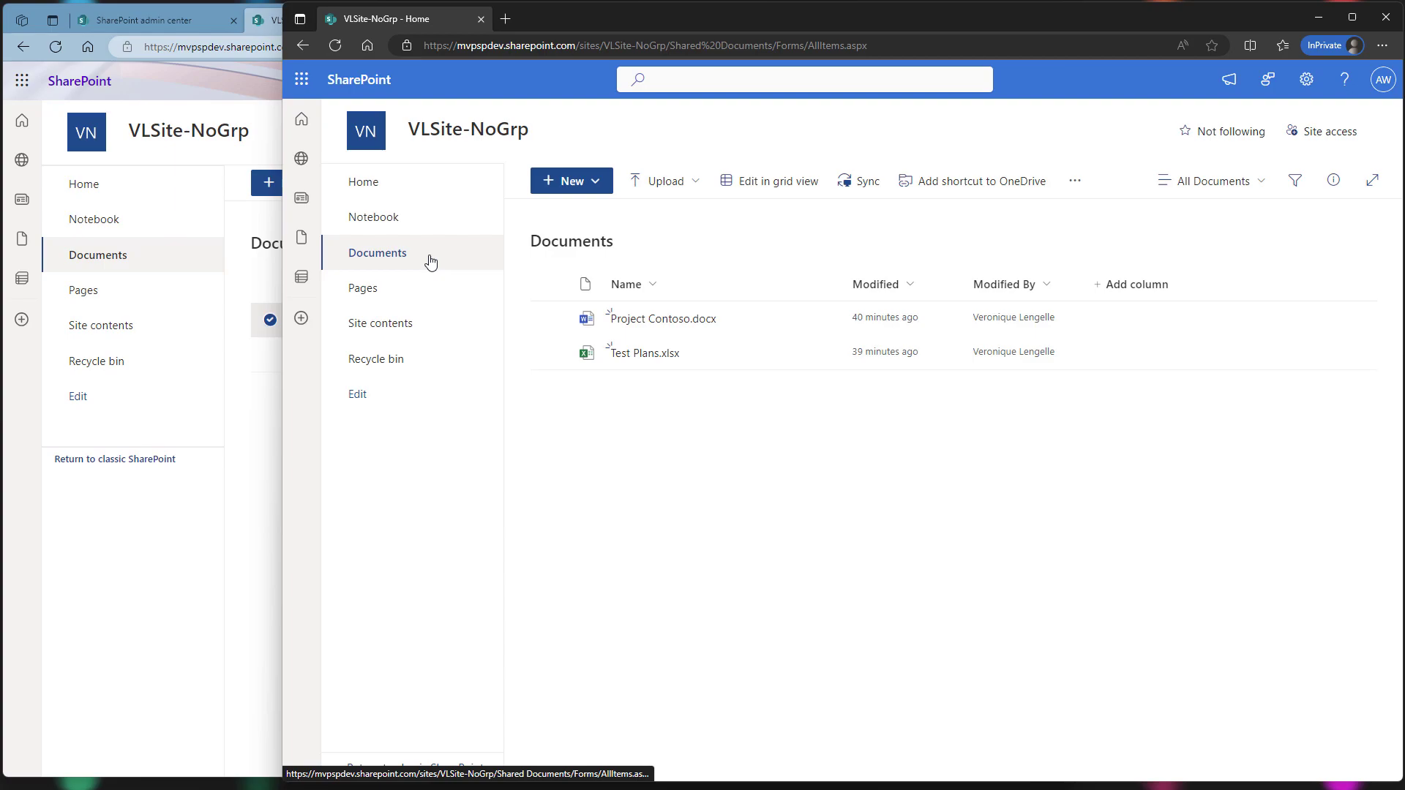
mouse_move(747, 361)
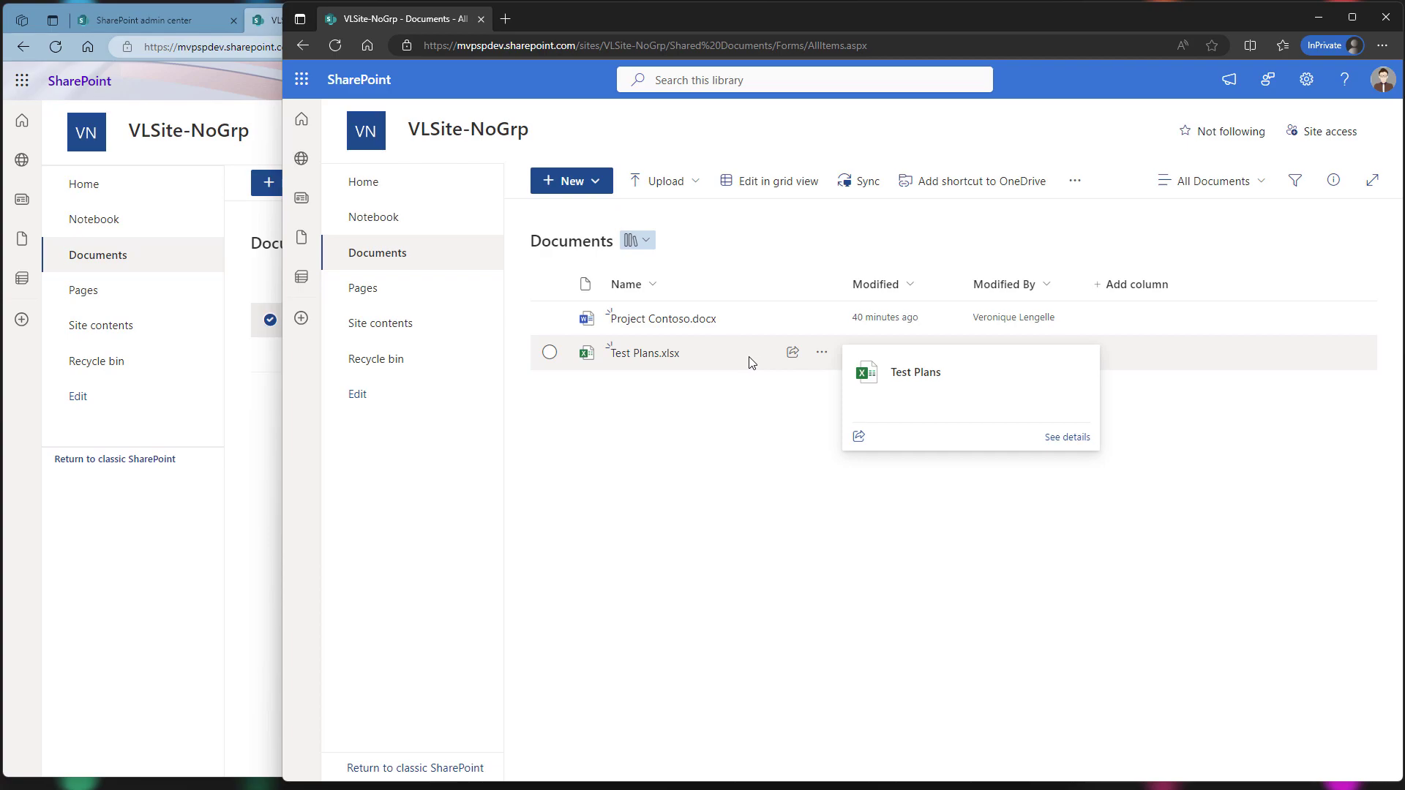
click(649, 355)
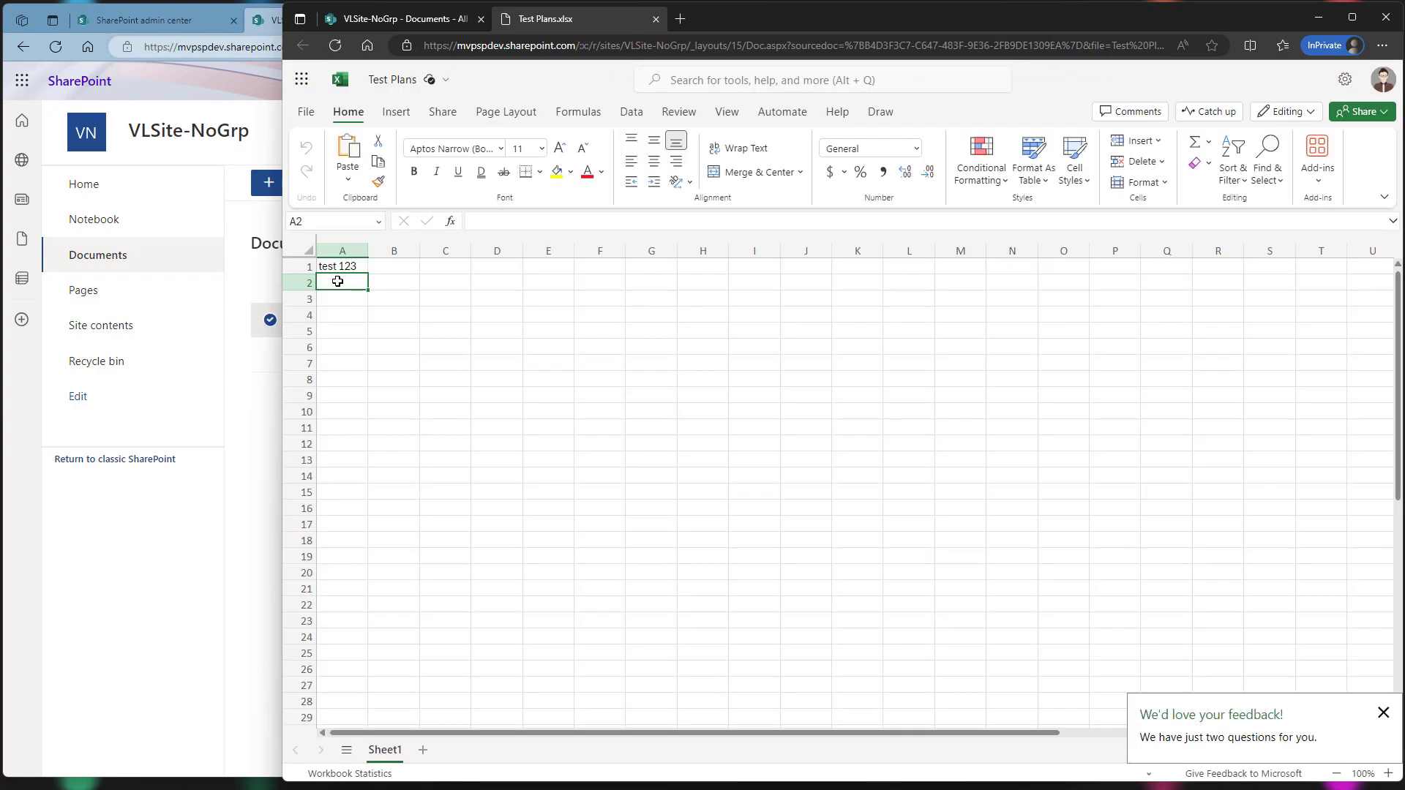
text(Alex made some changes)
click(331, 316)
click(447, 82)
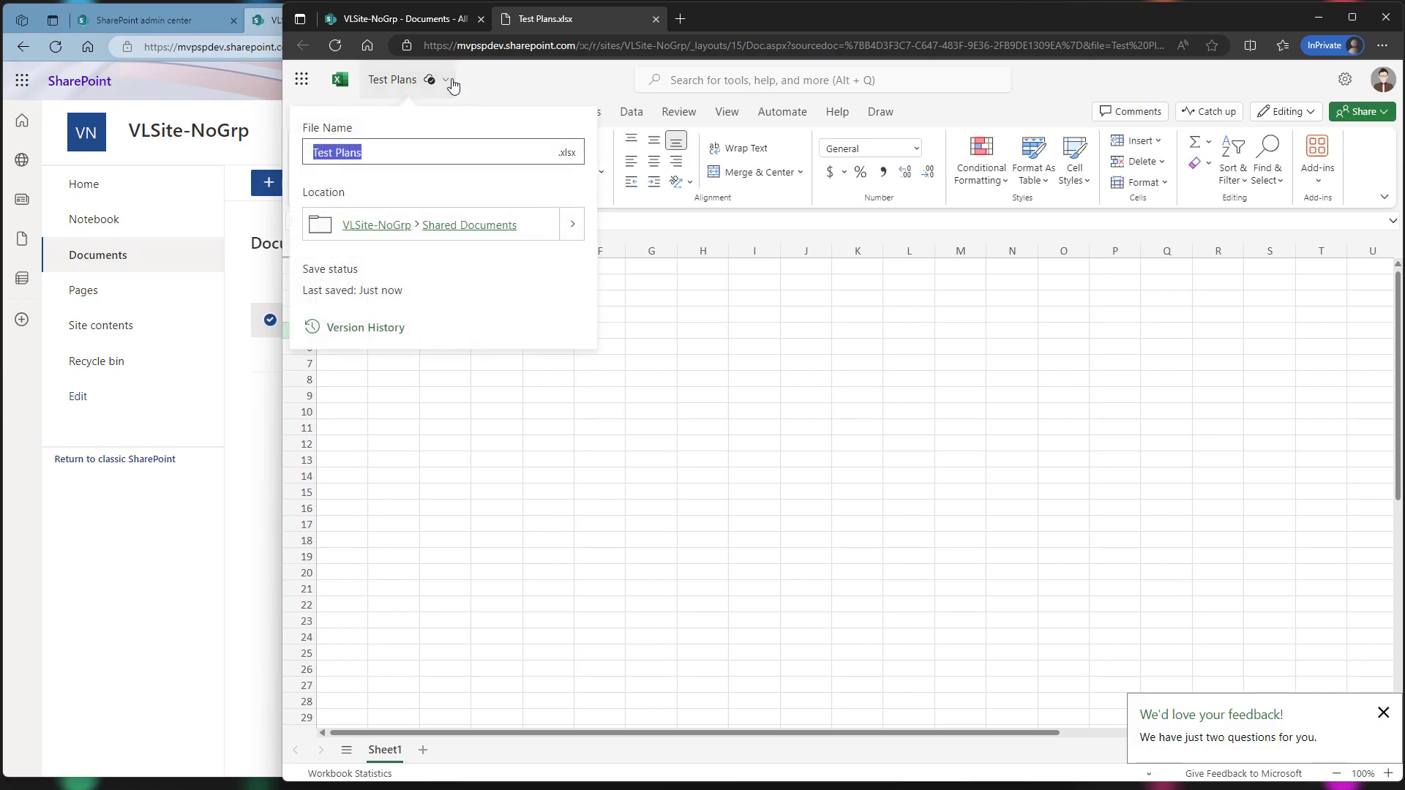
click(454, 227)
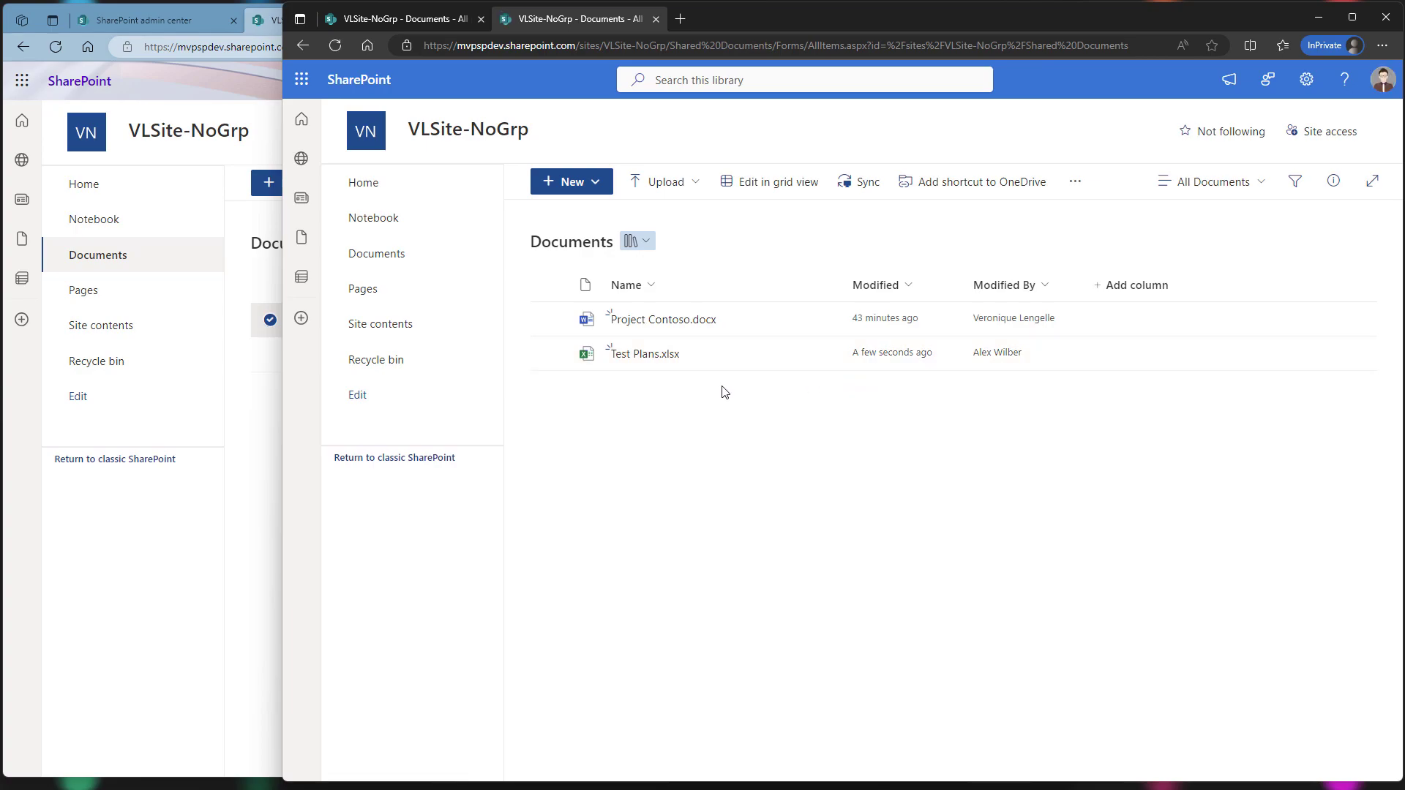
- Open Project Contoso.docx as the site member to check whether its text can be edited, then close it
click(663, 322)
drag(637, 227, 581, 223)
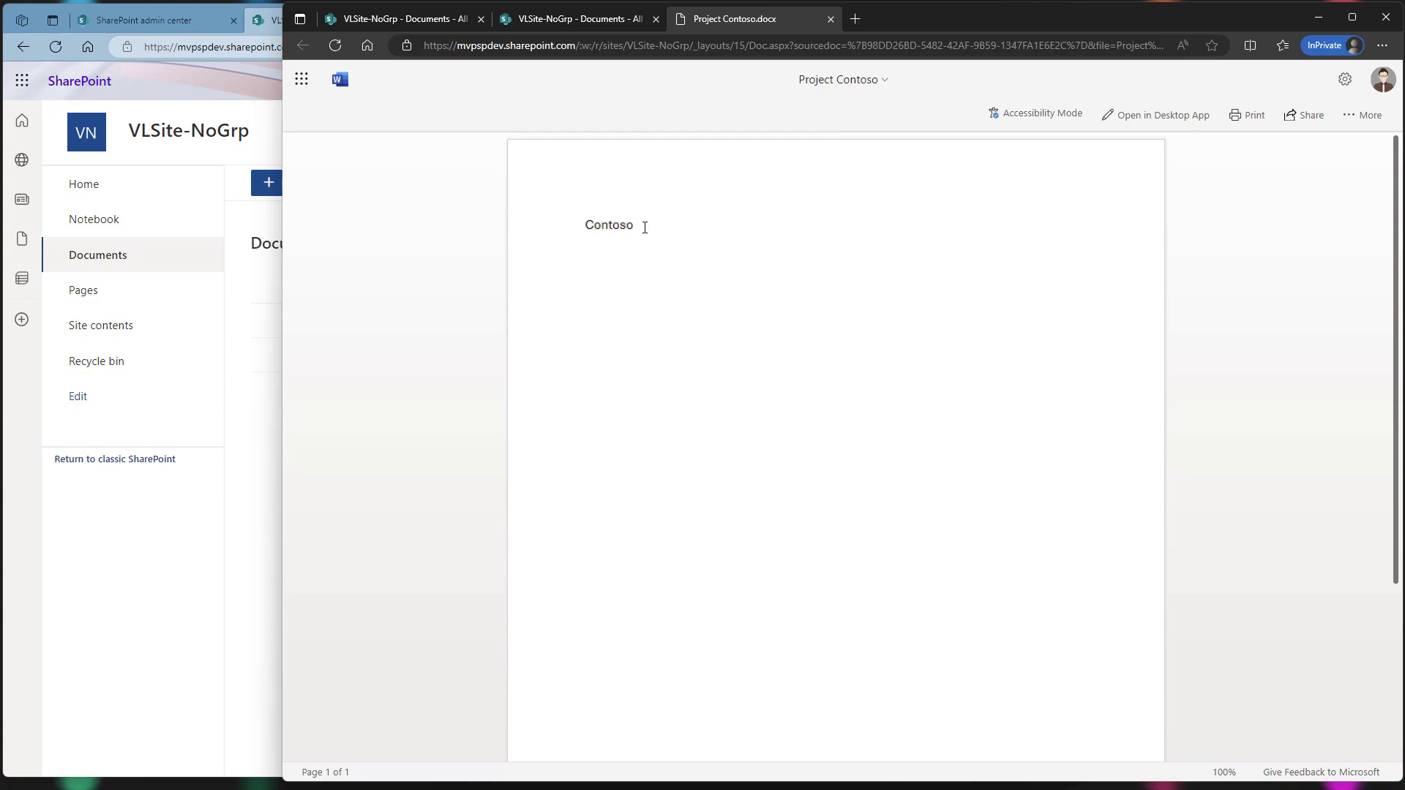
click(830, 19)
mouse_move(744, 314)
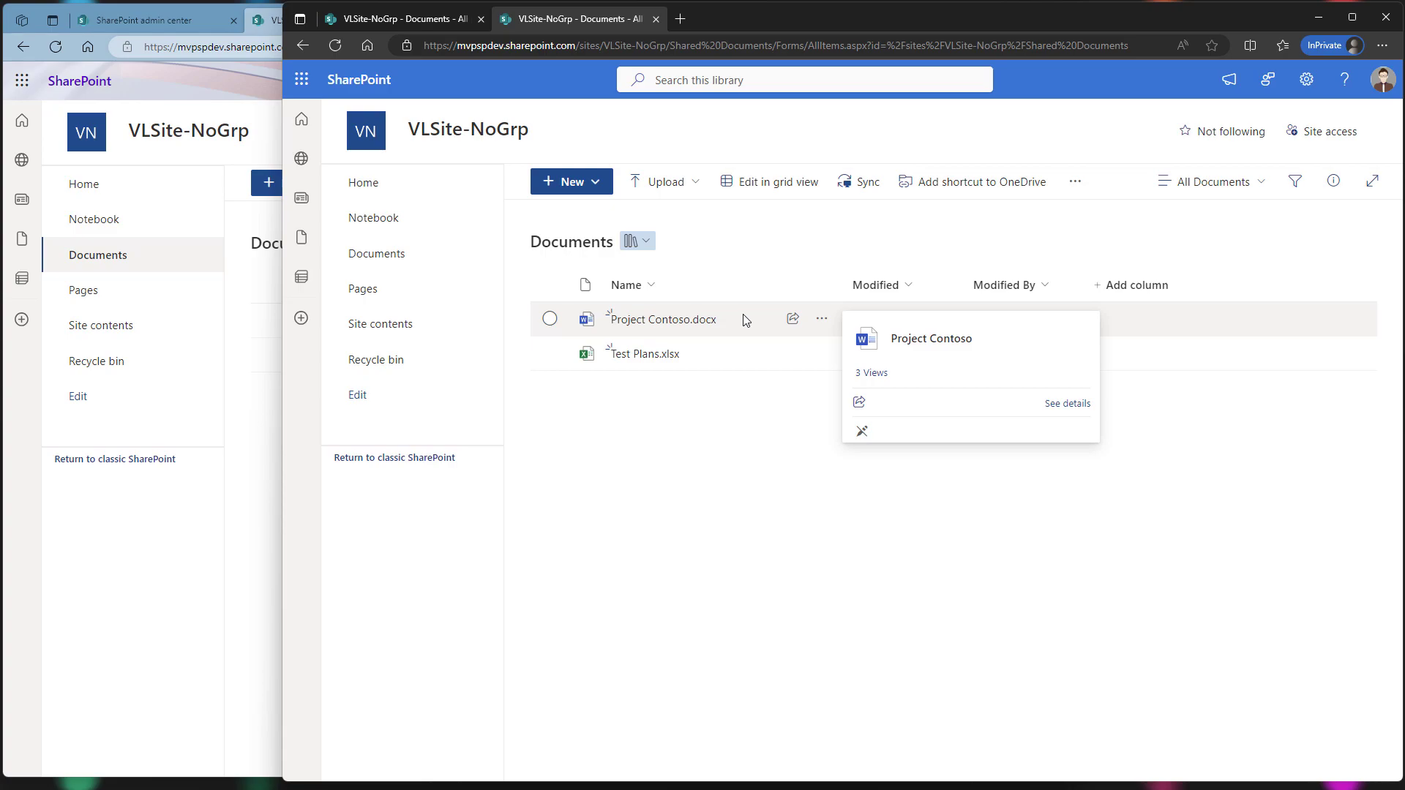
mouse_move(731, 361)
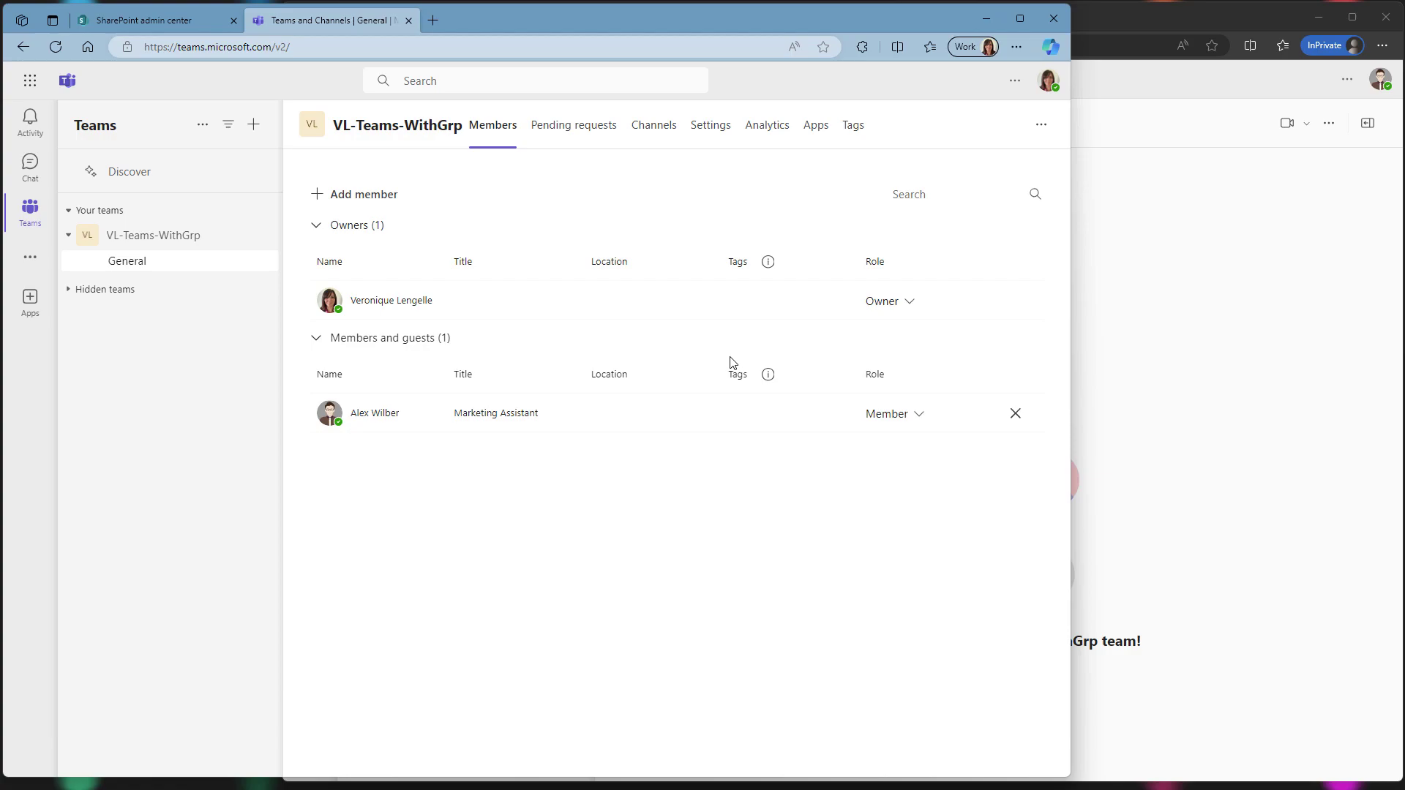
- In Teams in the main browser window, open the VL-Teams-WithGrp General channel's files in SharePoint
click(155, 264)
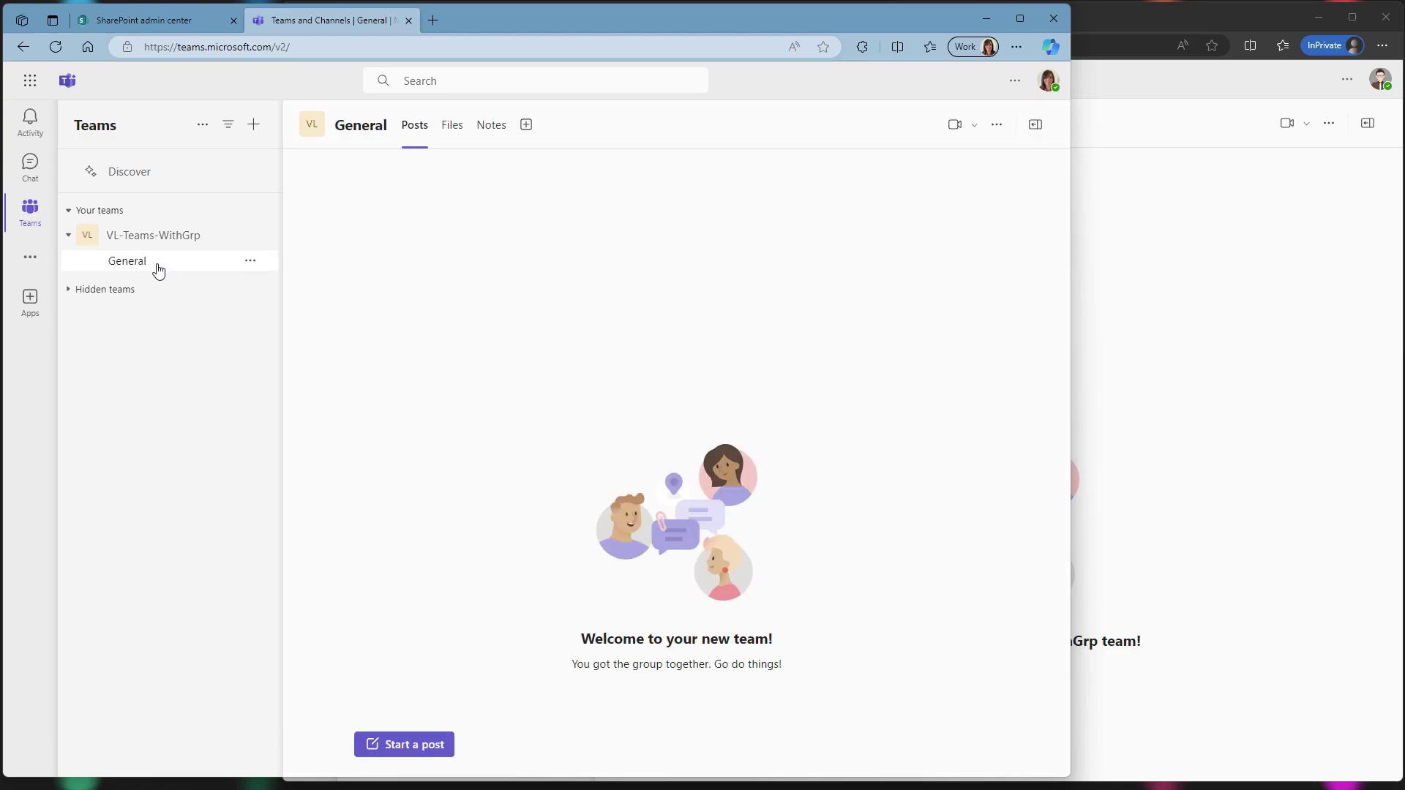
click(453, 130)
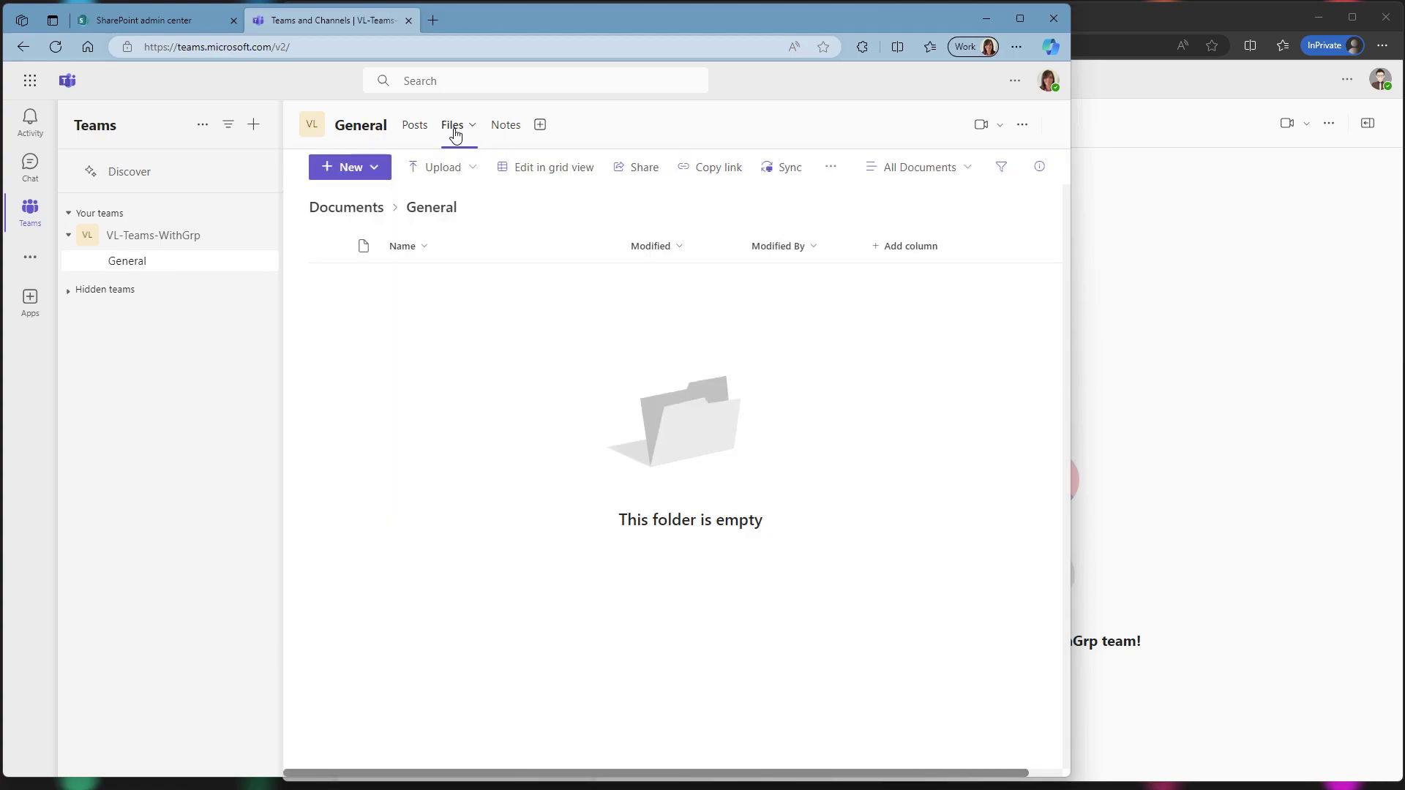
click(830, 169)
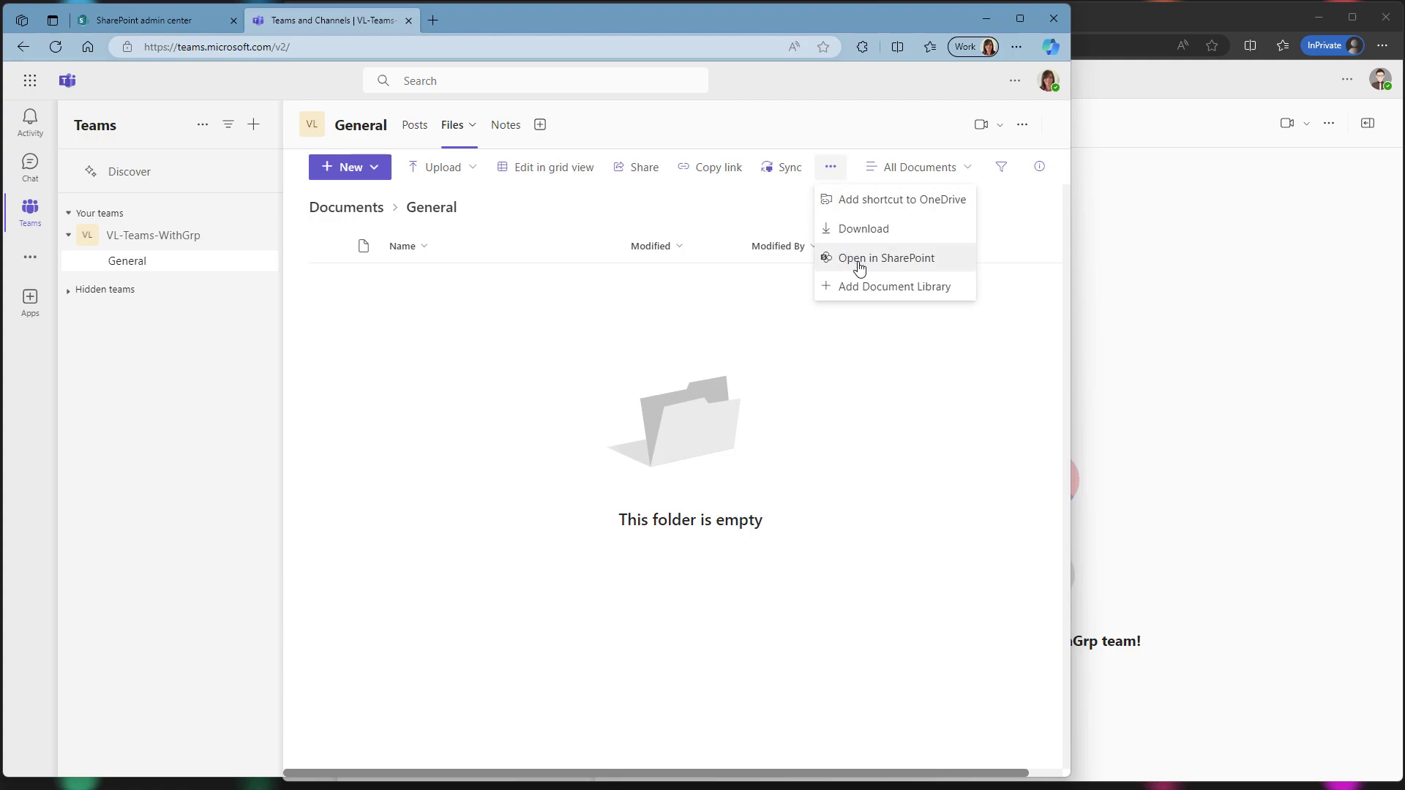
click(859, 259)
- Examine the site owners, members and visitors in the VL-Teams-WithGrp site permissions
click(975, 84)
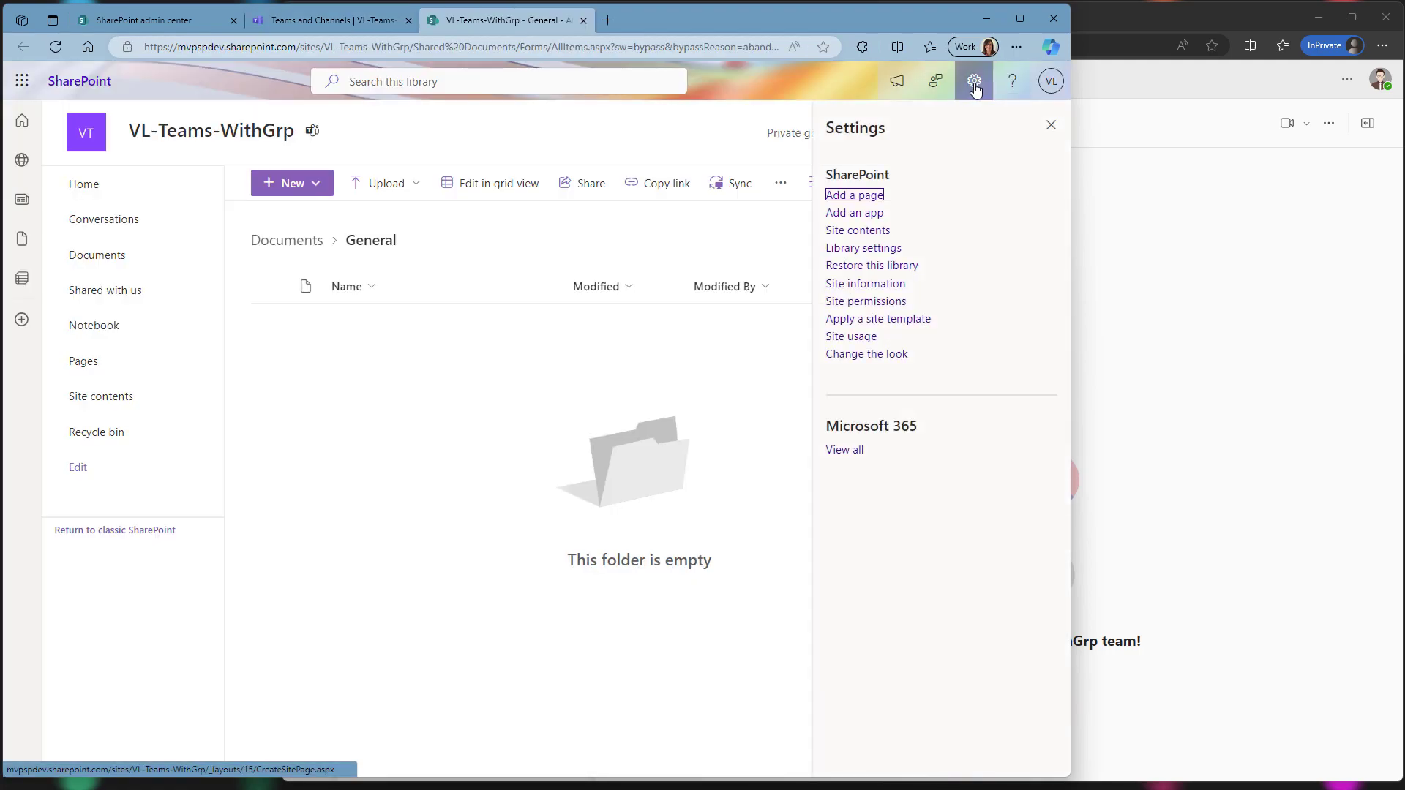
click(898, 304)
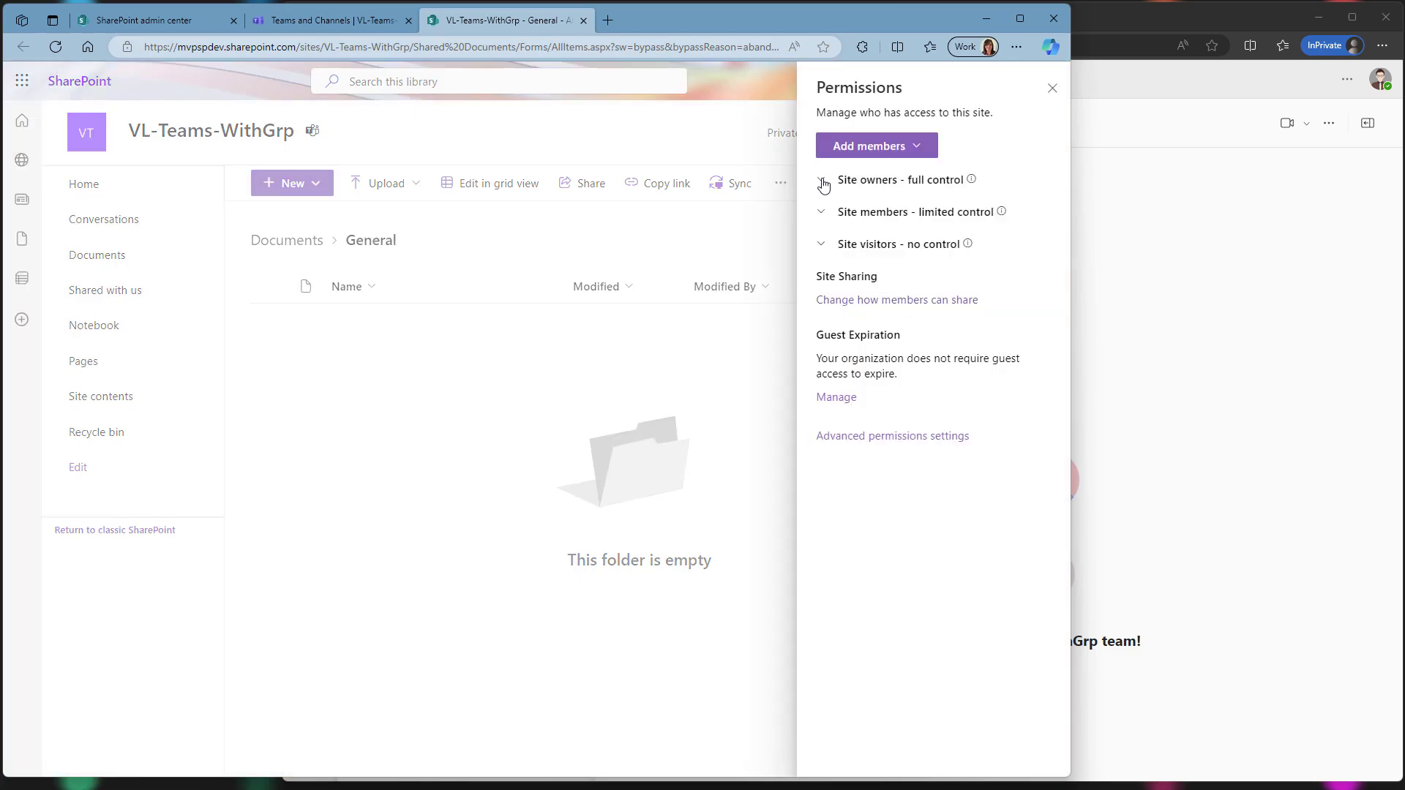
click(822, 180)
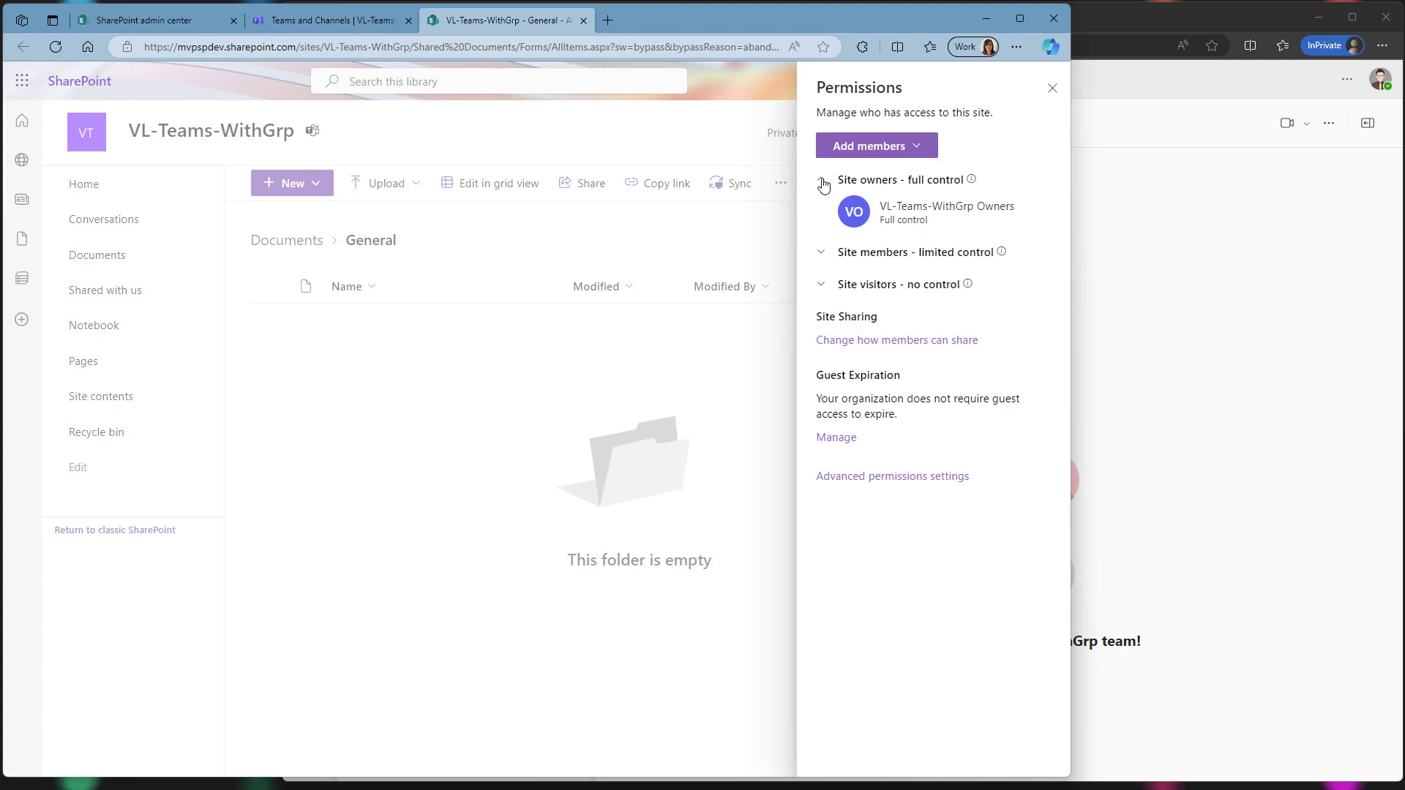
click(822, 253)
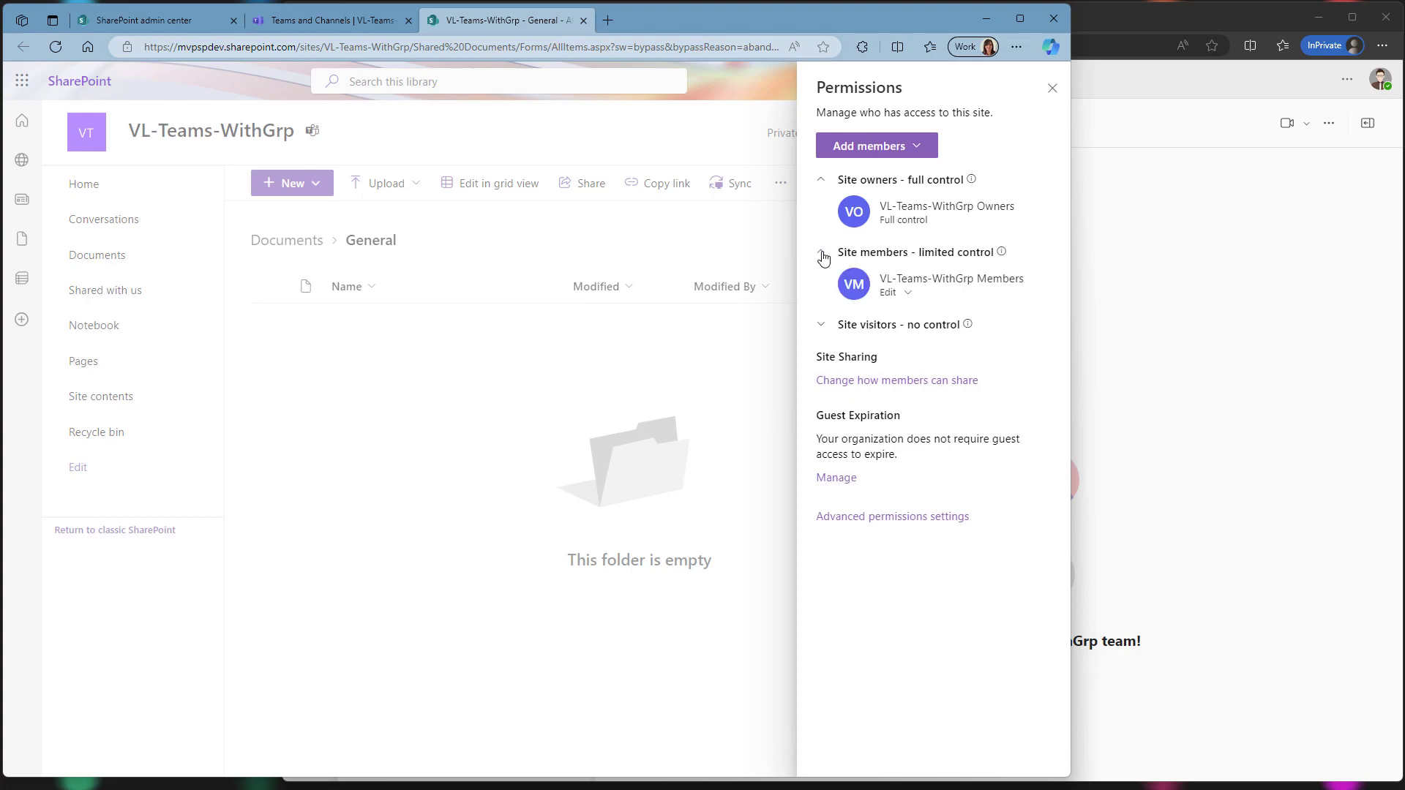
click(821, 326)
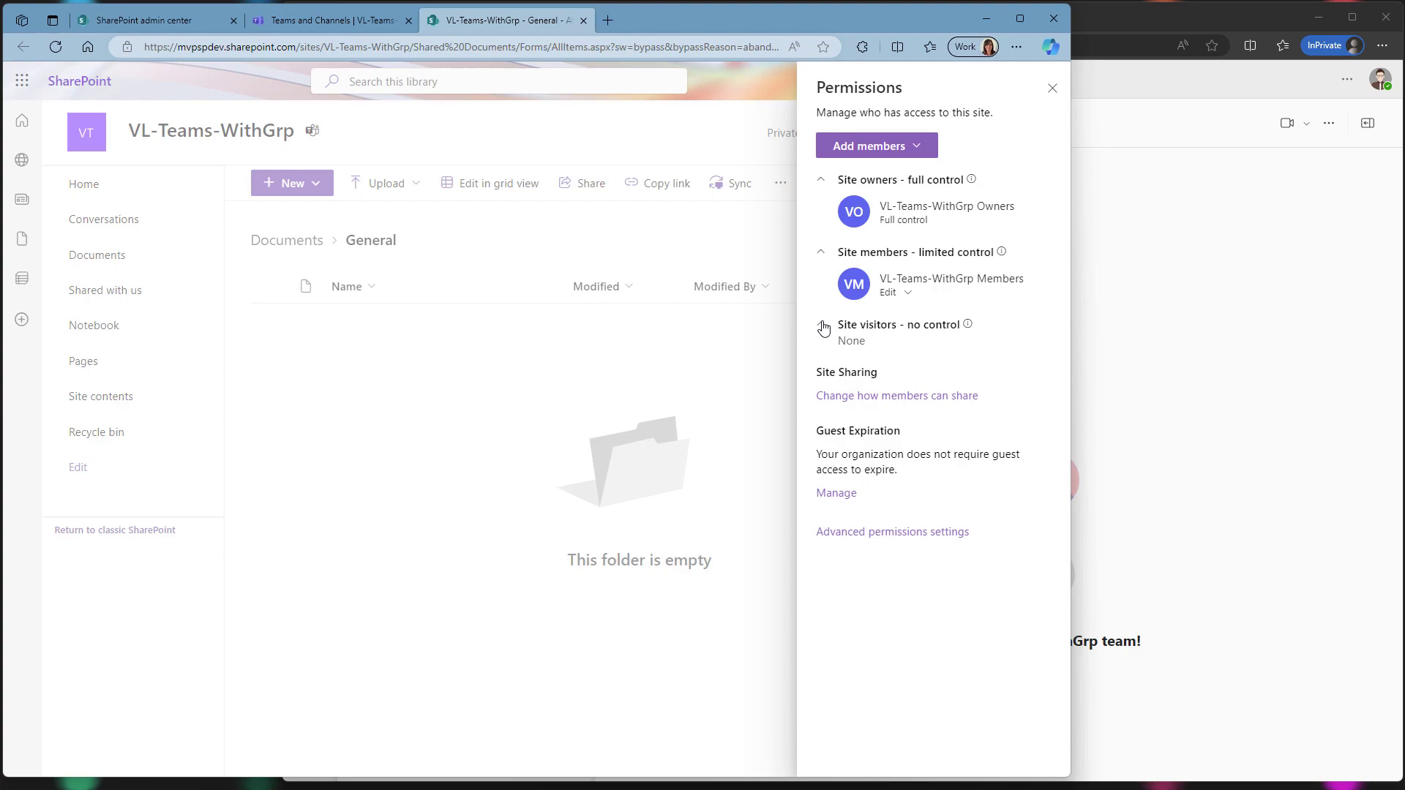
- Check the membership of the VL-Teams-WithGrp Owners and Members groups in the advanced permissions settings
click(902, 533)
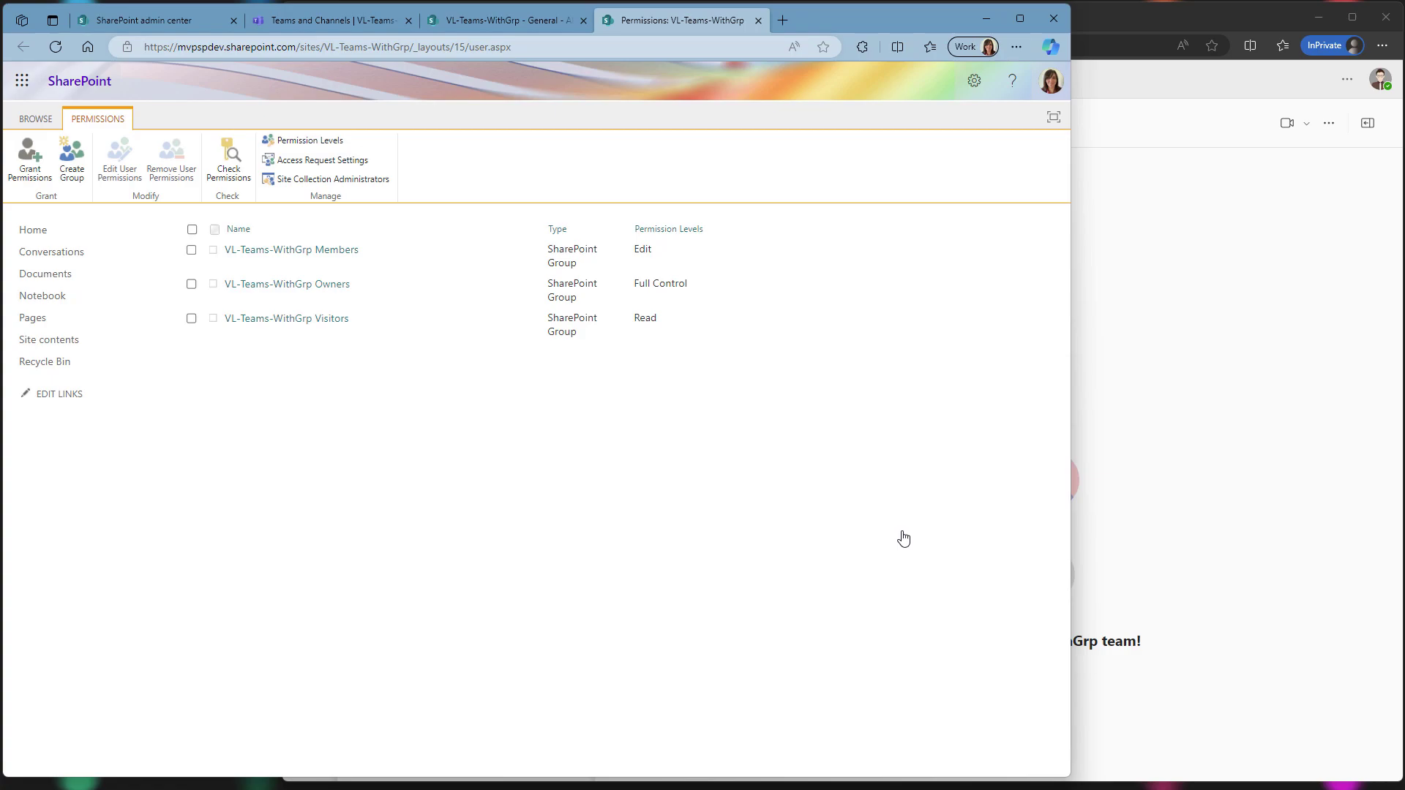
click(324, 287)
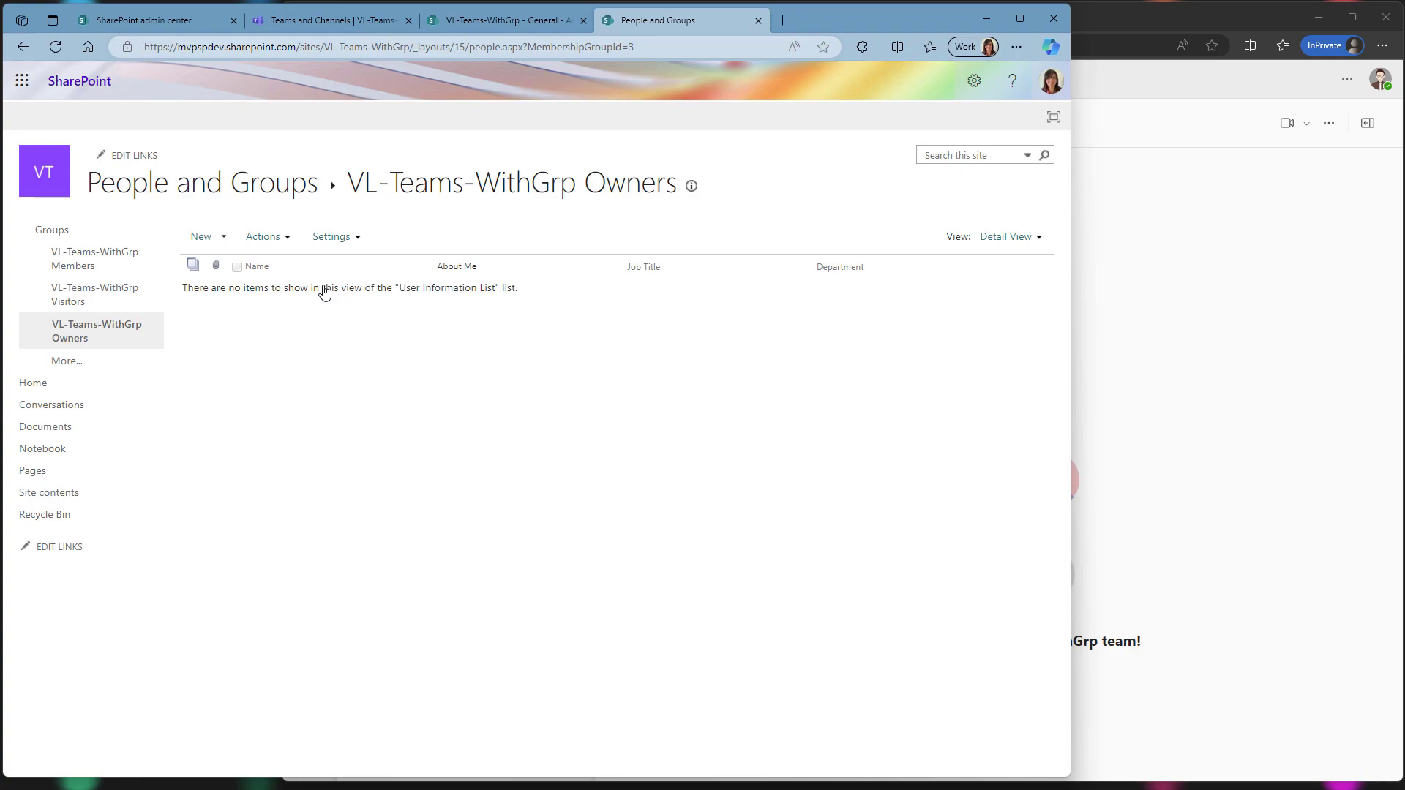
click(75, 258)
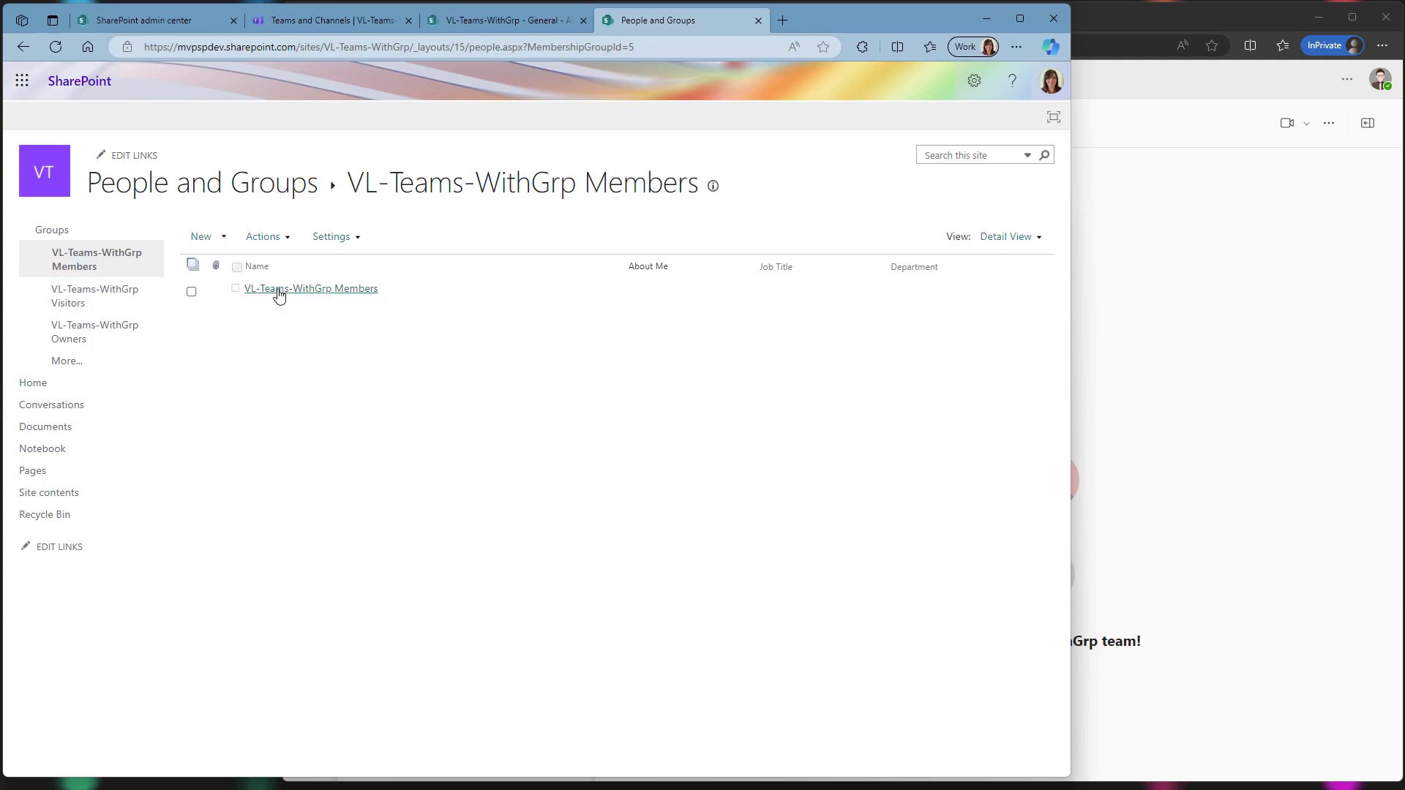
- View the user information for the VL-Teams-WithGrp Members entry, then return to the site's home page
click(333, 292)
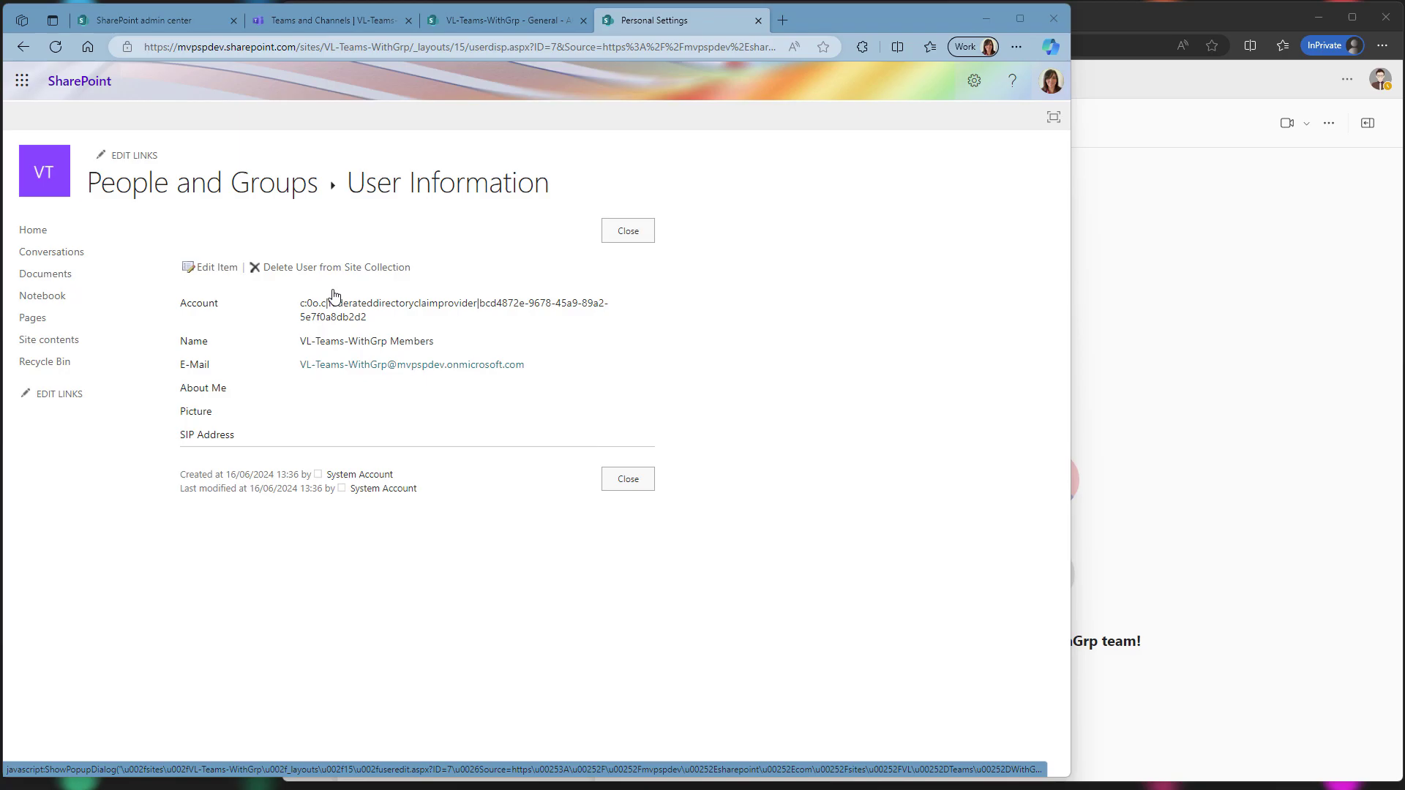
click(47, 231)
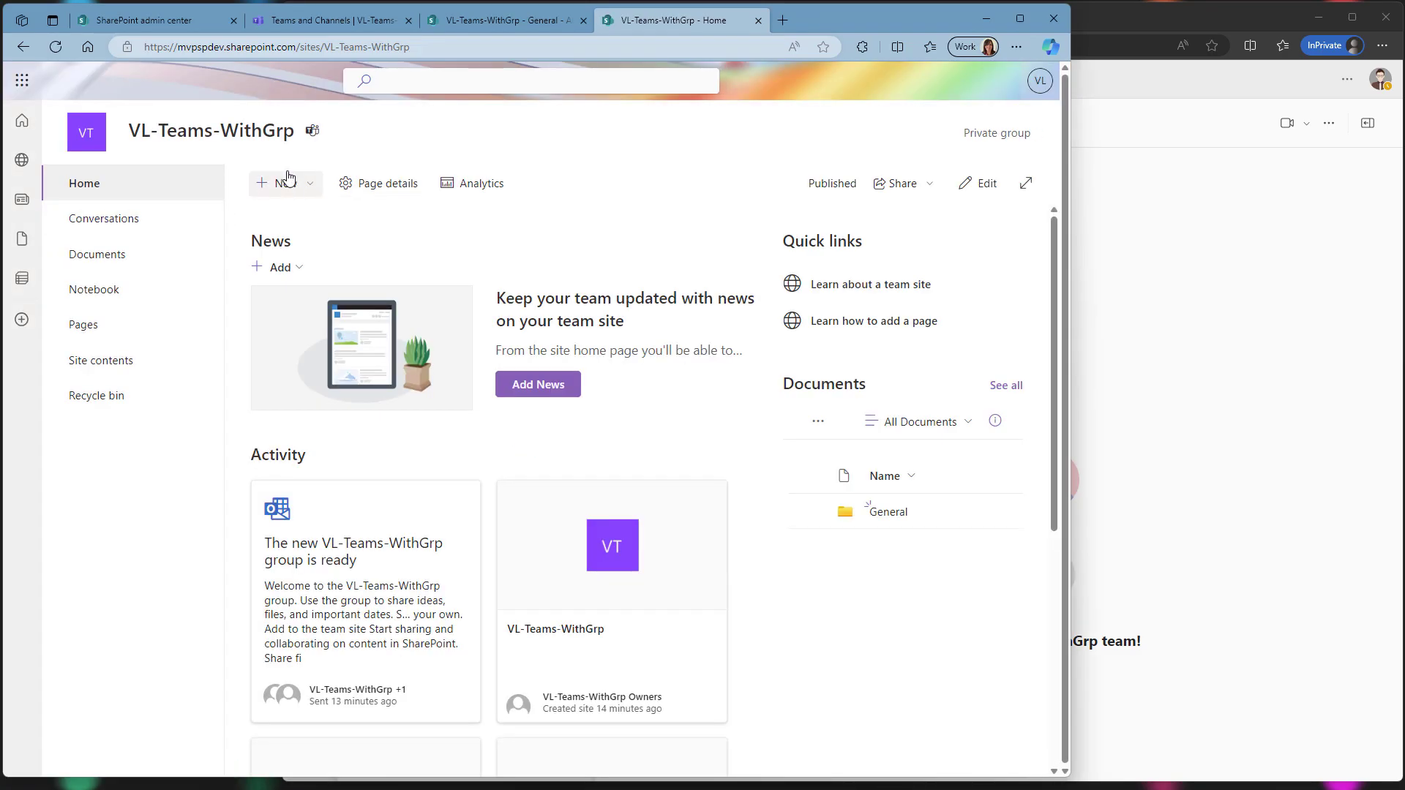
- Create a document library named Testing on the VL-Teams-WithGrp site, shown in the site navigation
click(284, 183)
click(280, 251)
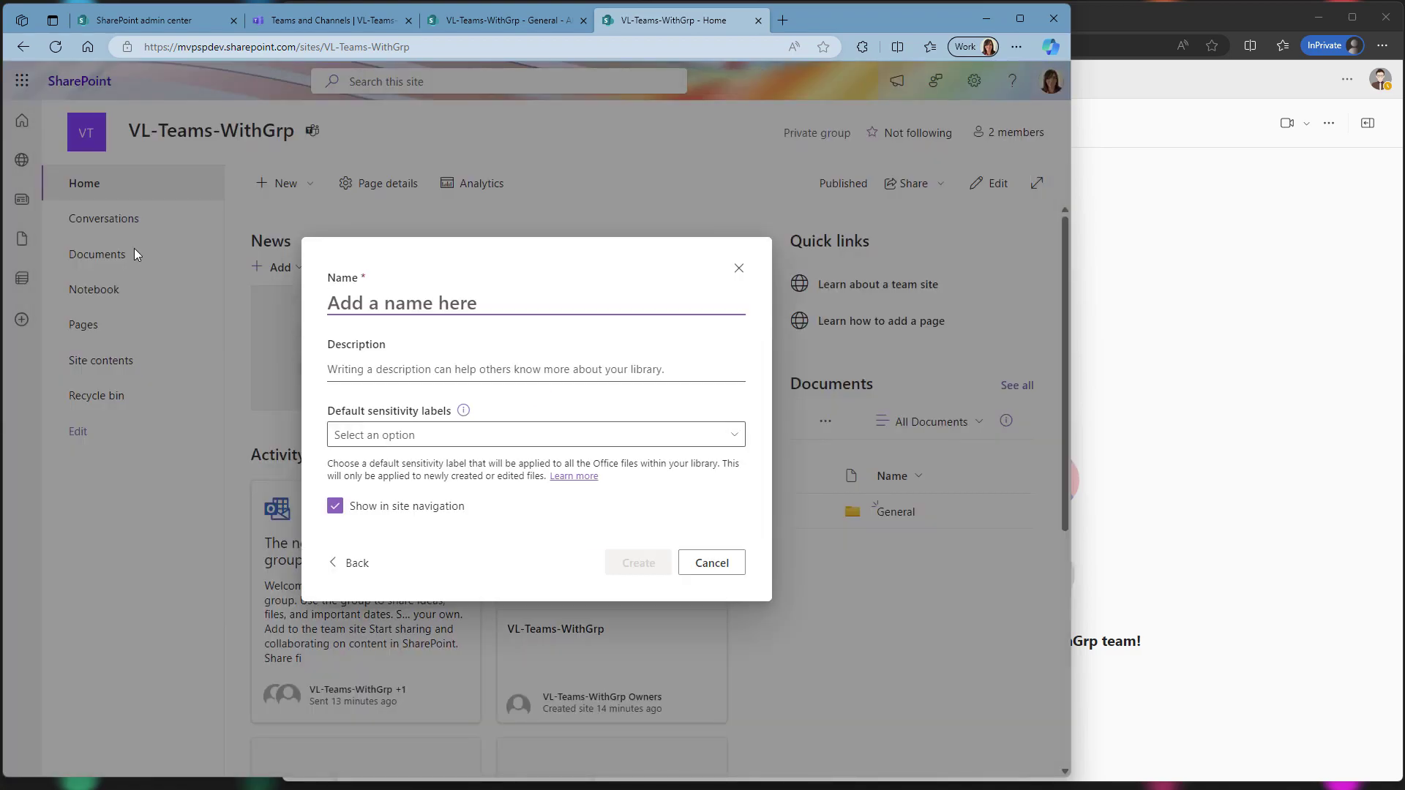
text(Testing)
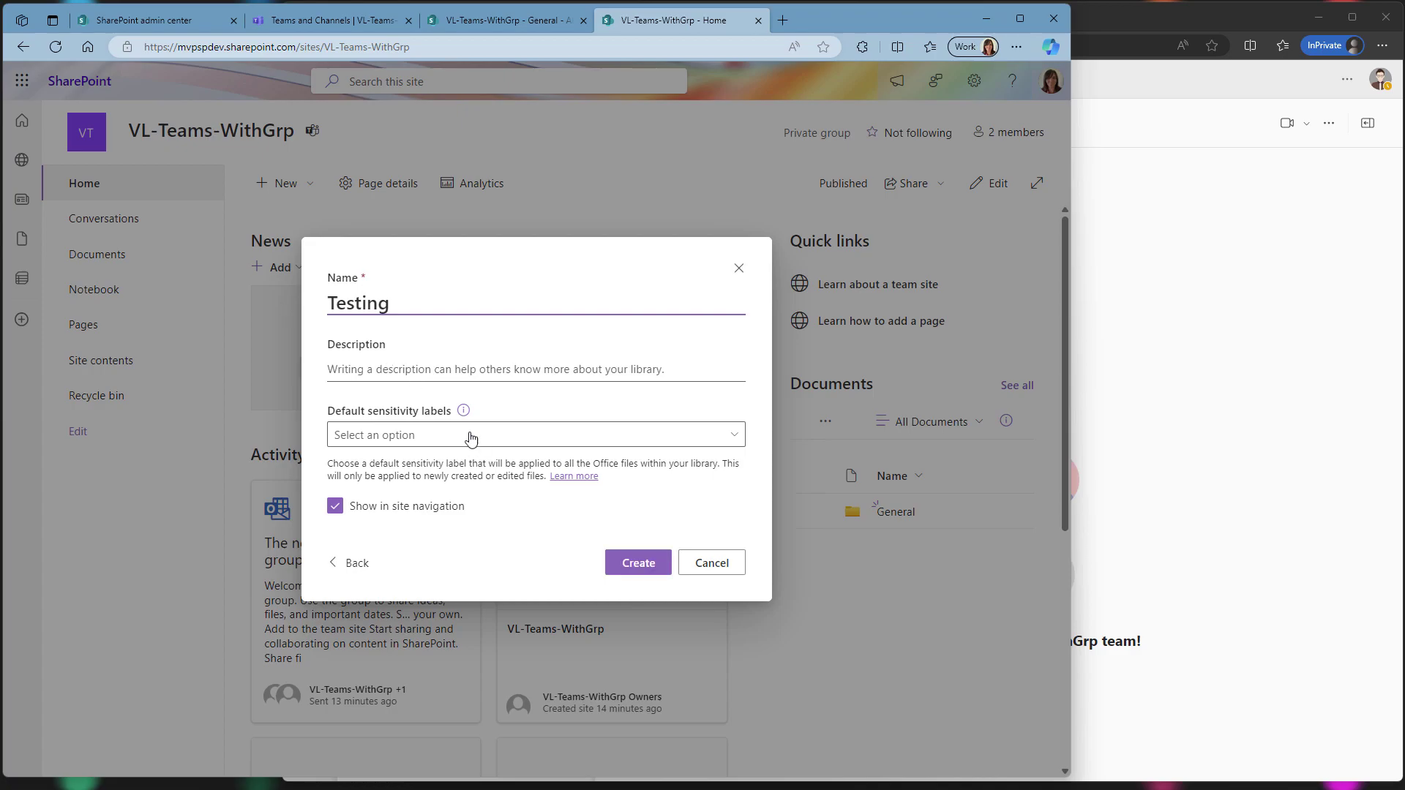
click(647, 563)
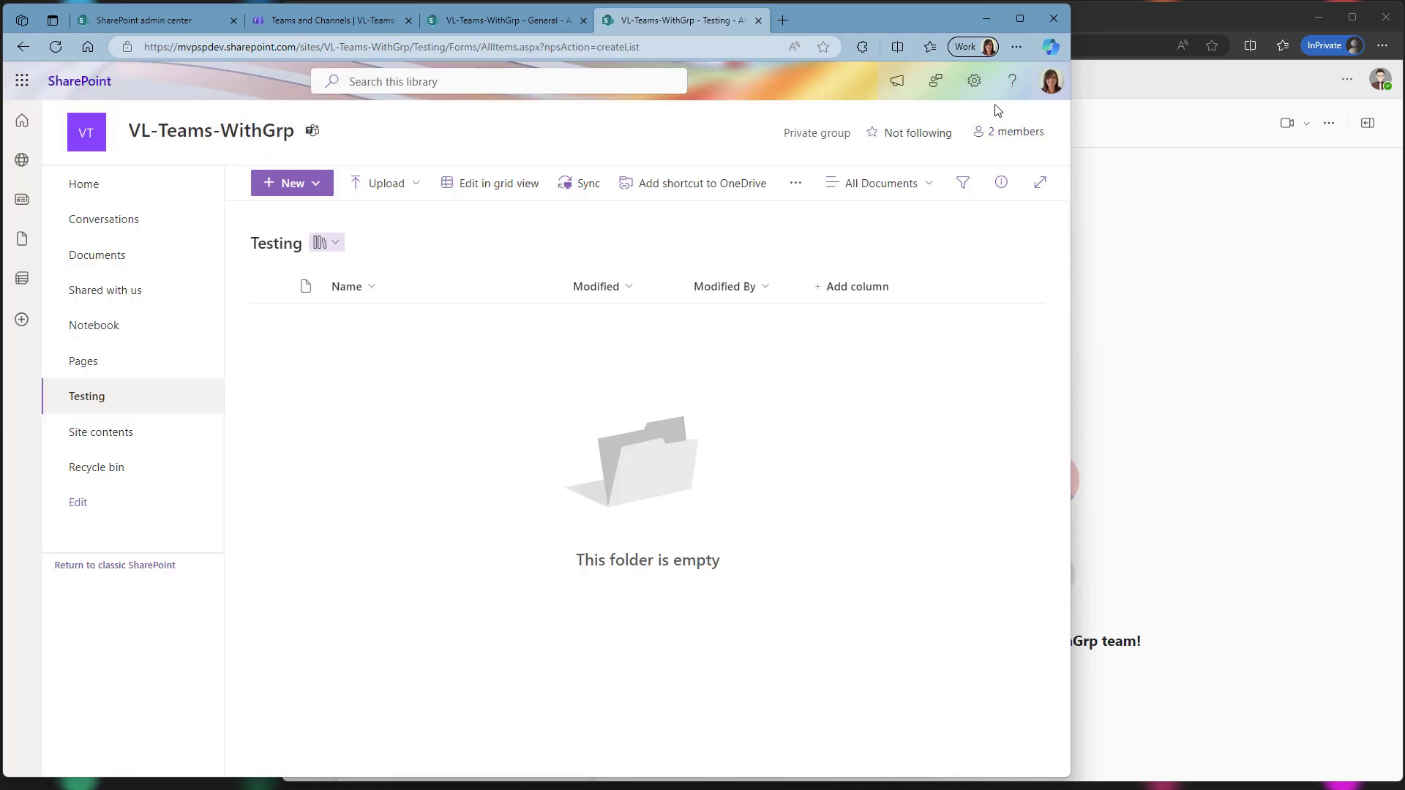
- Check the Testing library's permissions and the membership of its VL-Teams-WithGrp Members group, then close the page
click(974, 82)
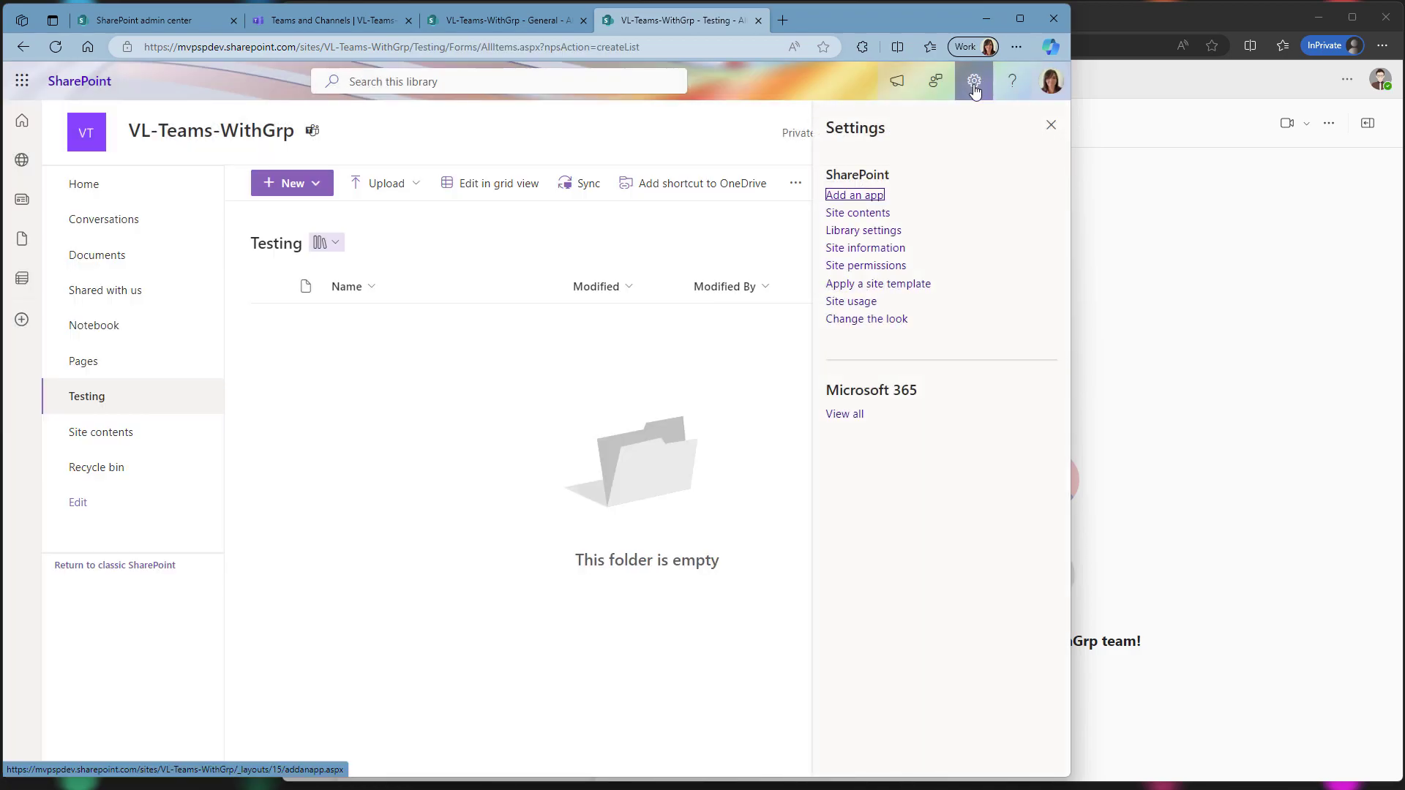
click(892, 231)
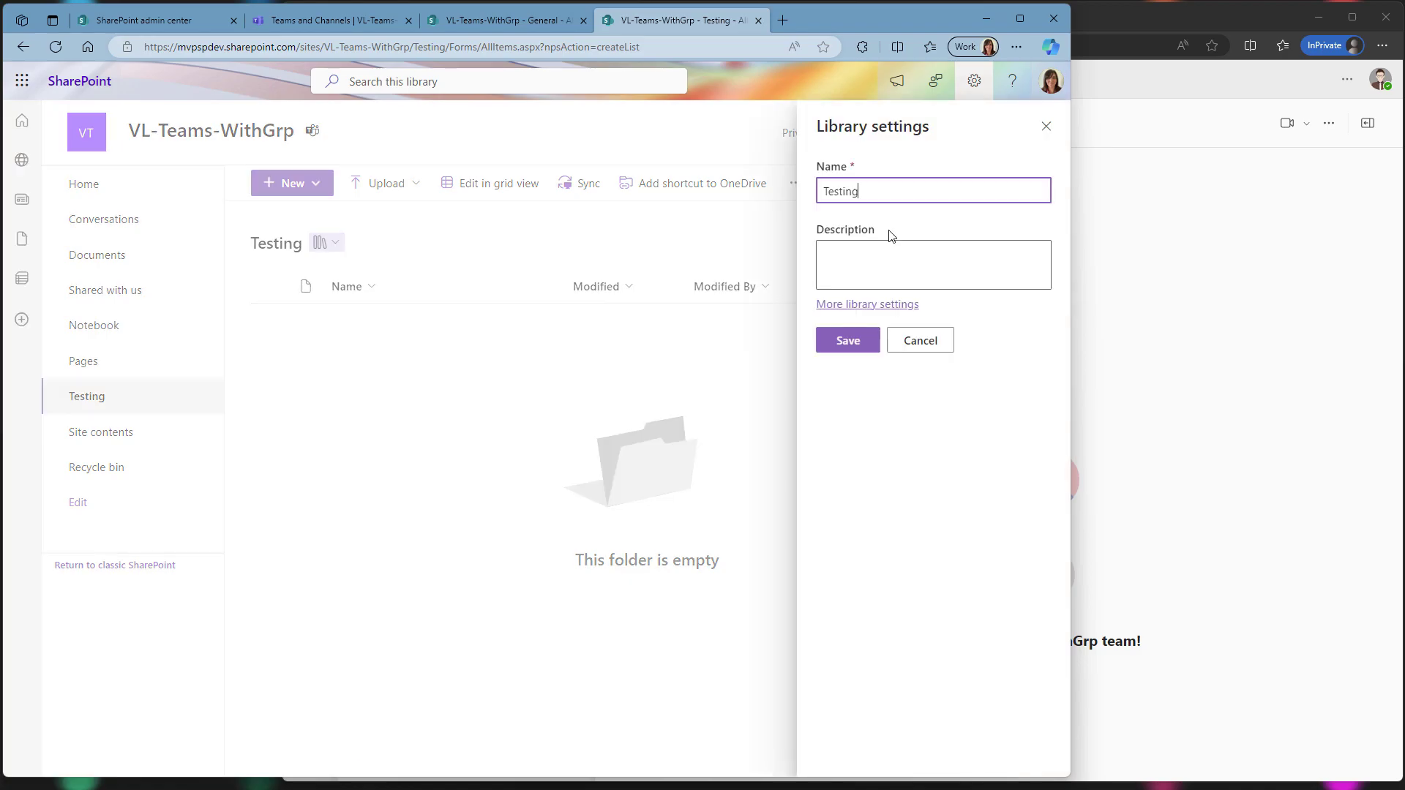
click(876, 303)
click(586, 370)
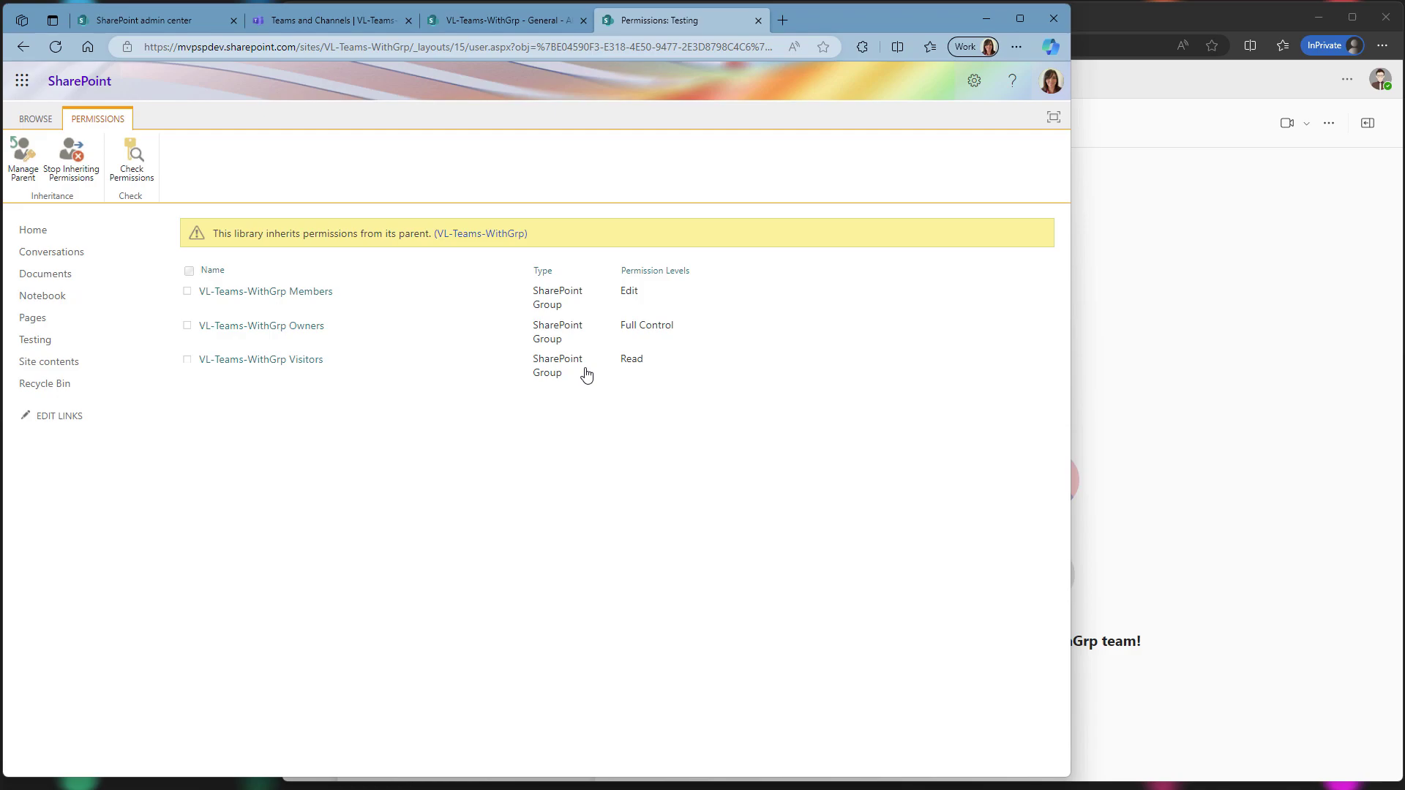
click(311, 294)
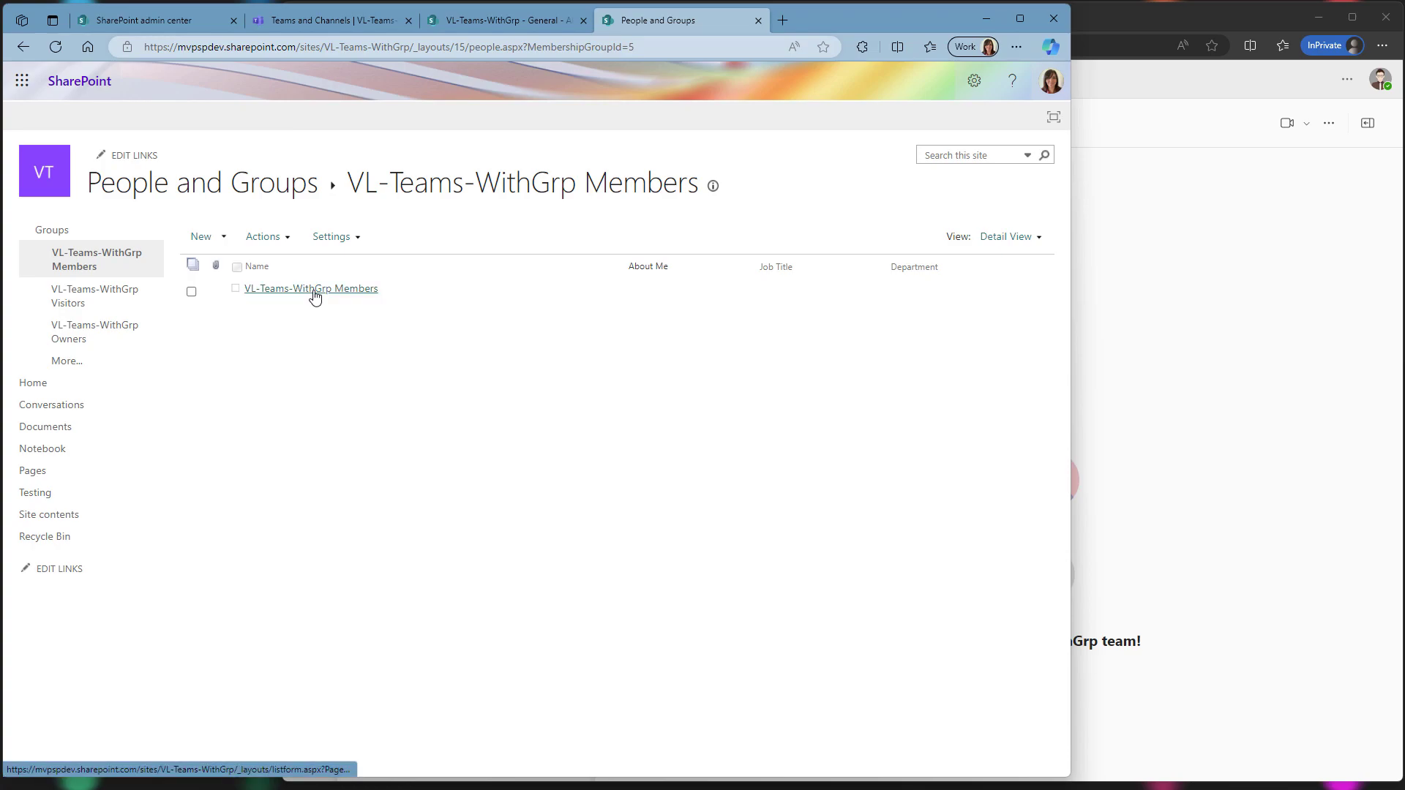
click(759, 23)
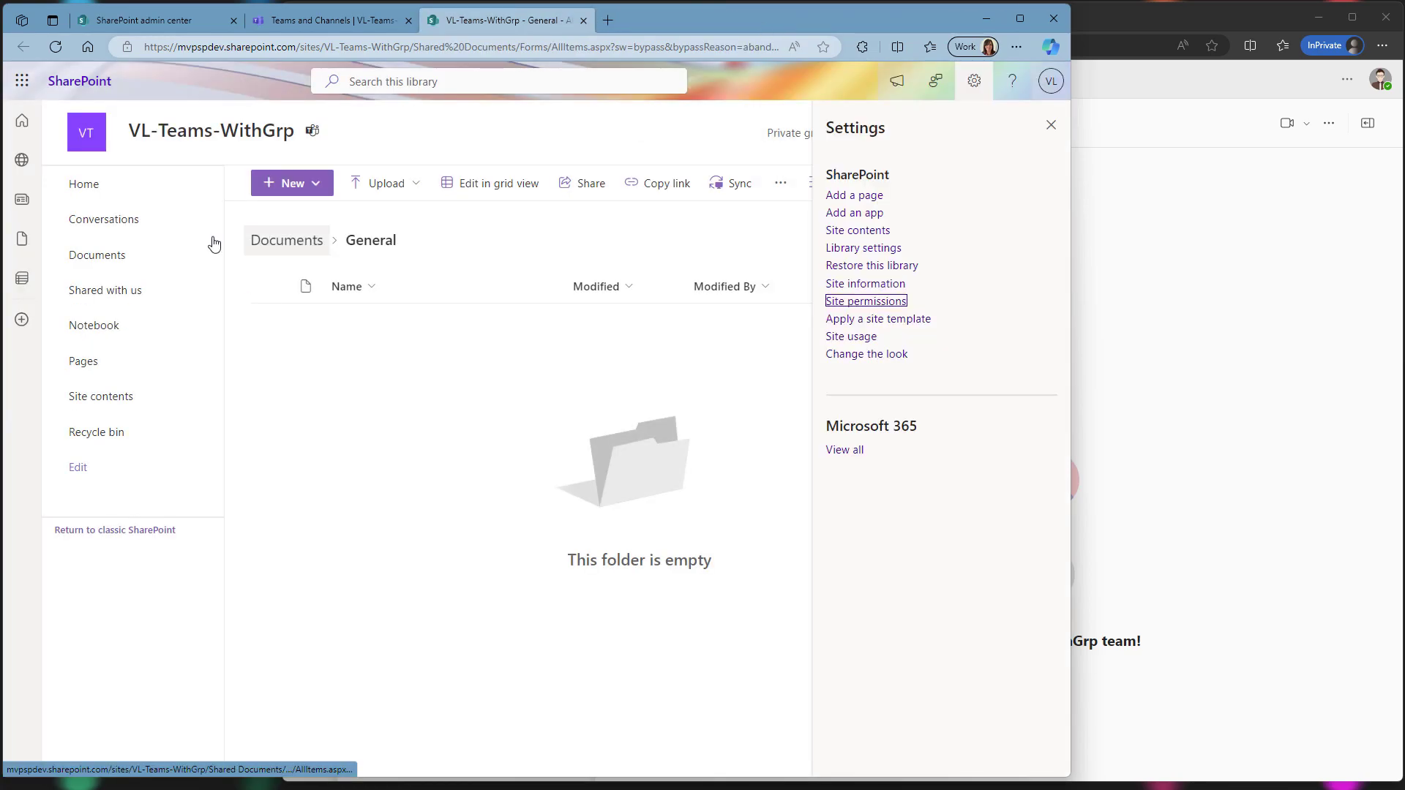
- Examine the Documents library's permissions and its VL-Teams-WithGrp Members group, then return to the library's permissions
click(94, 257)
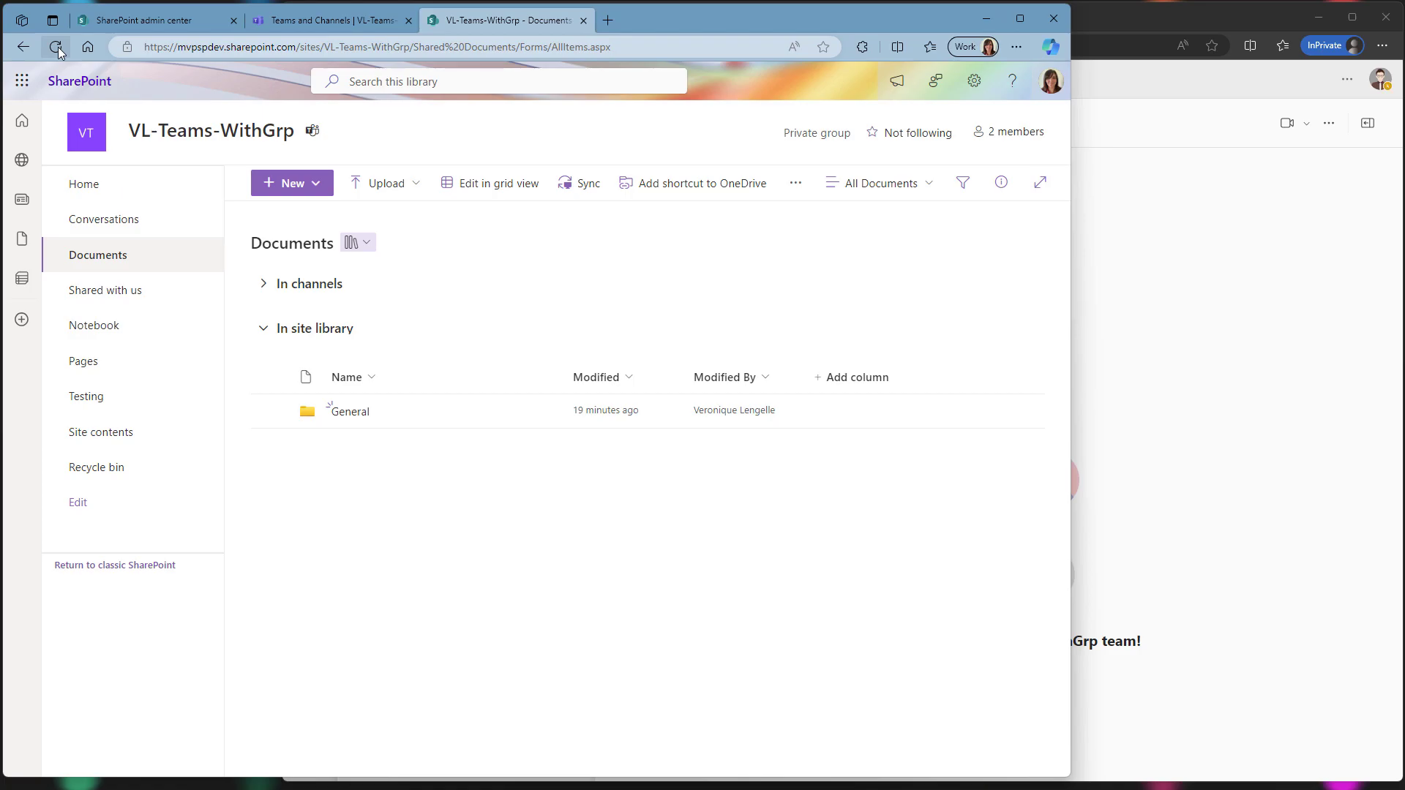
click(974, 81)
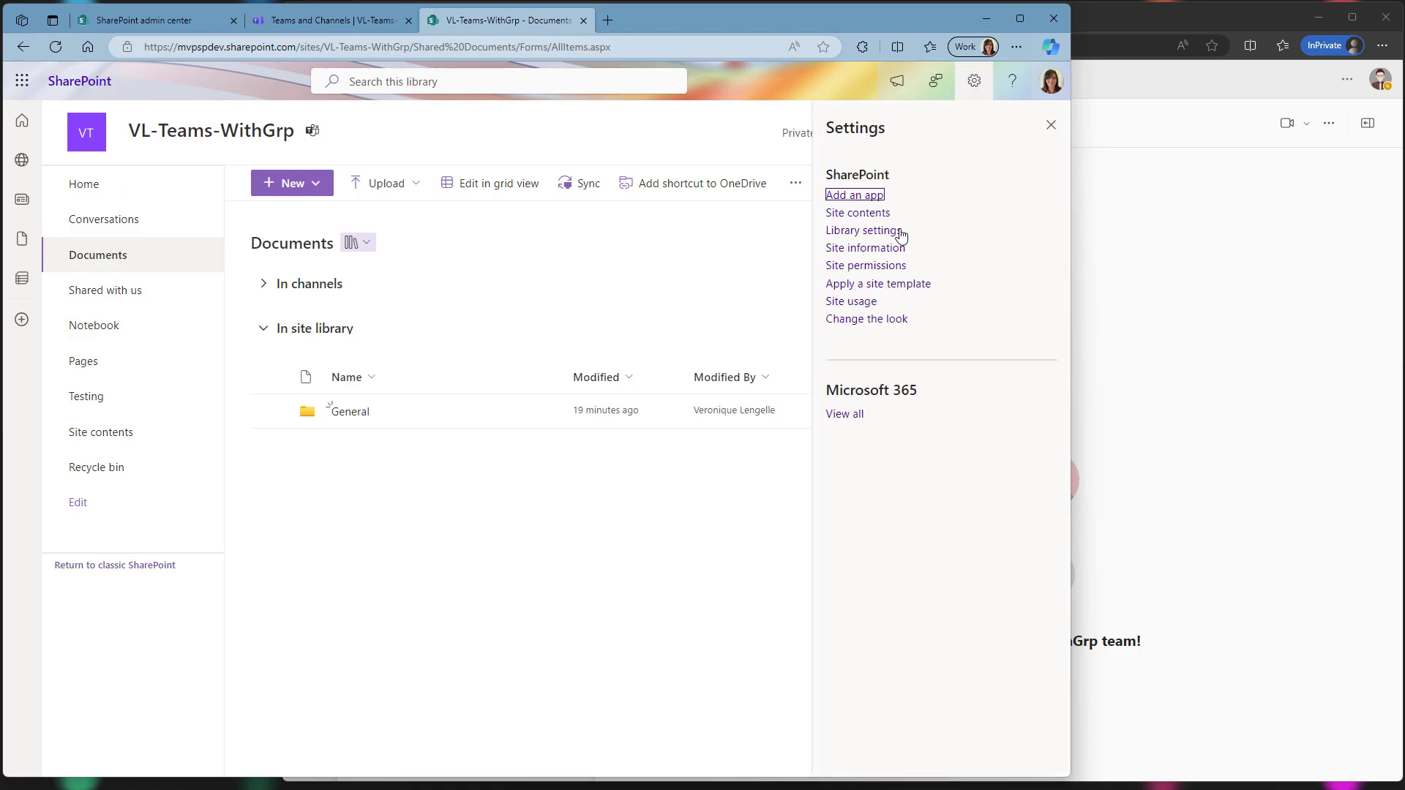
click(885, 231)
click(863, 342)
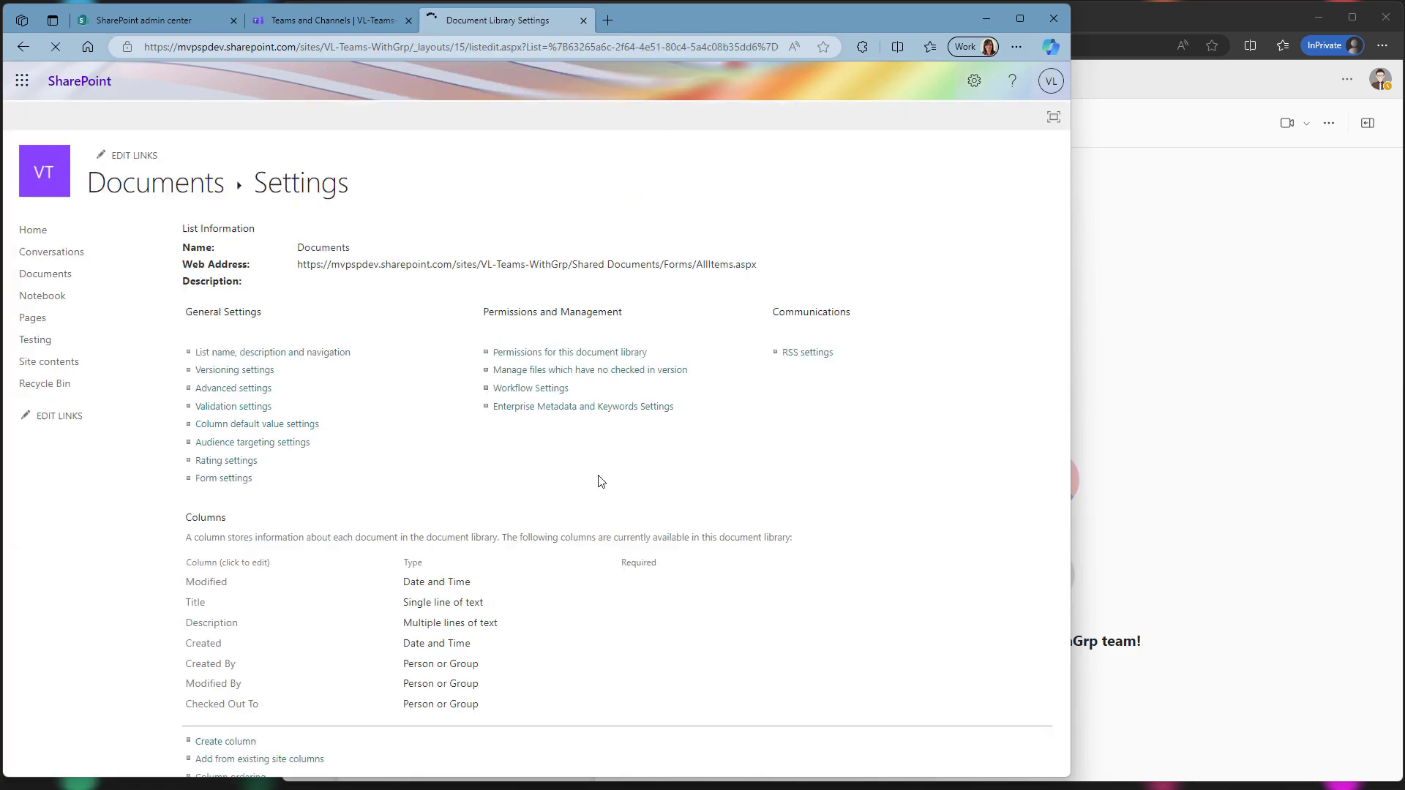
click(578, 353)
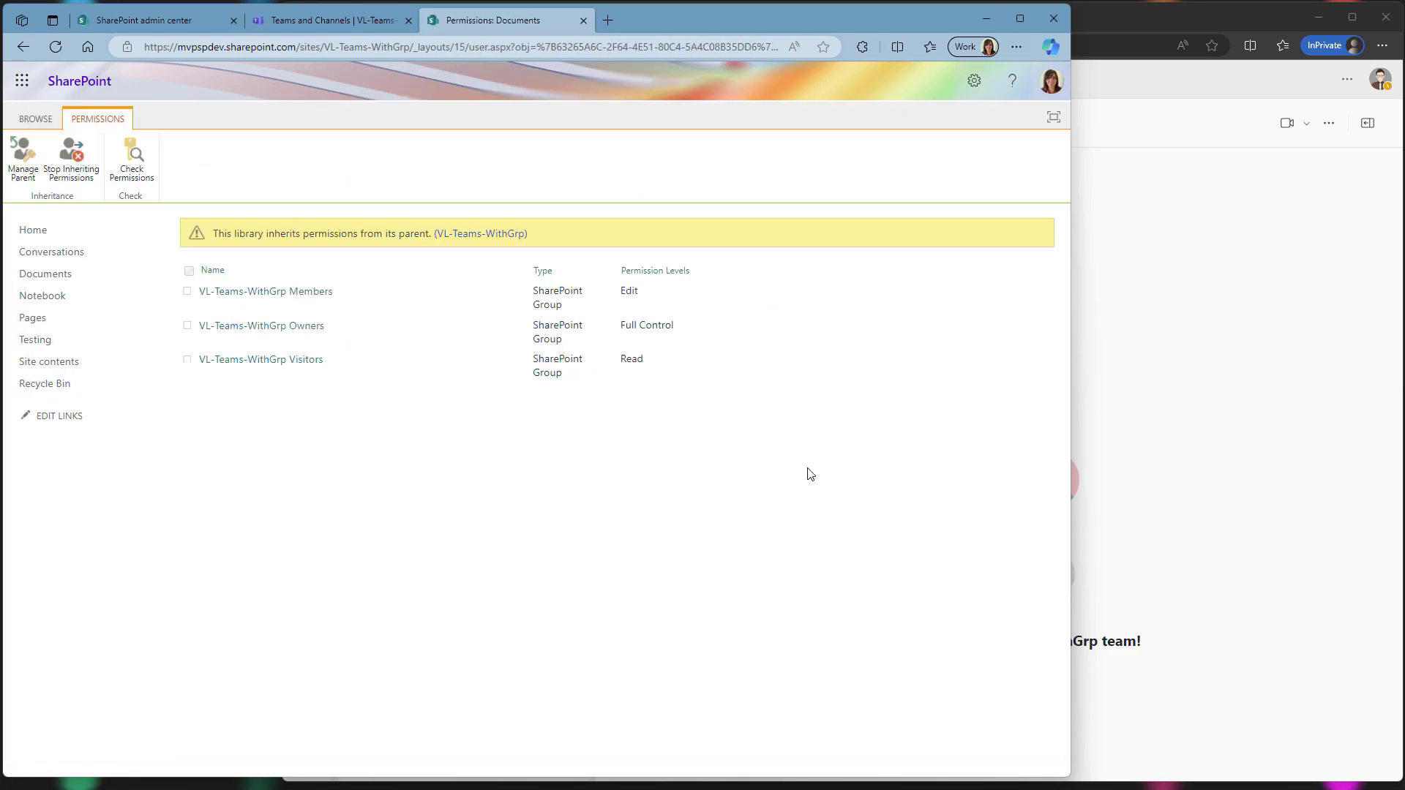
click(293, 292)
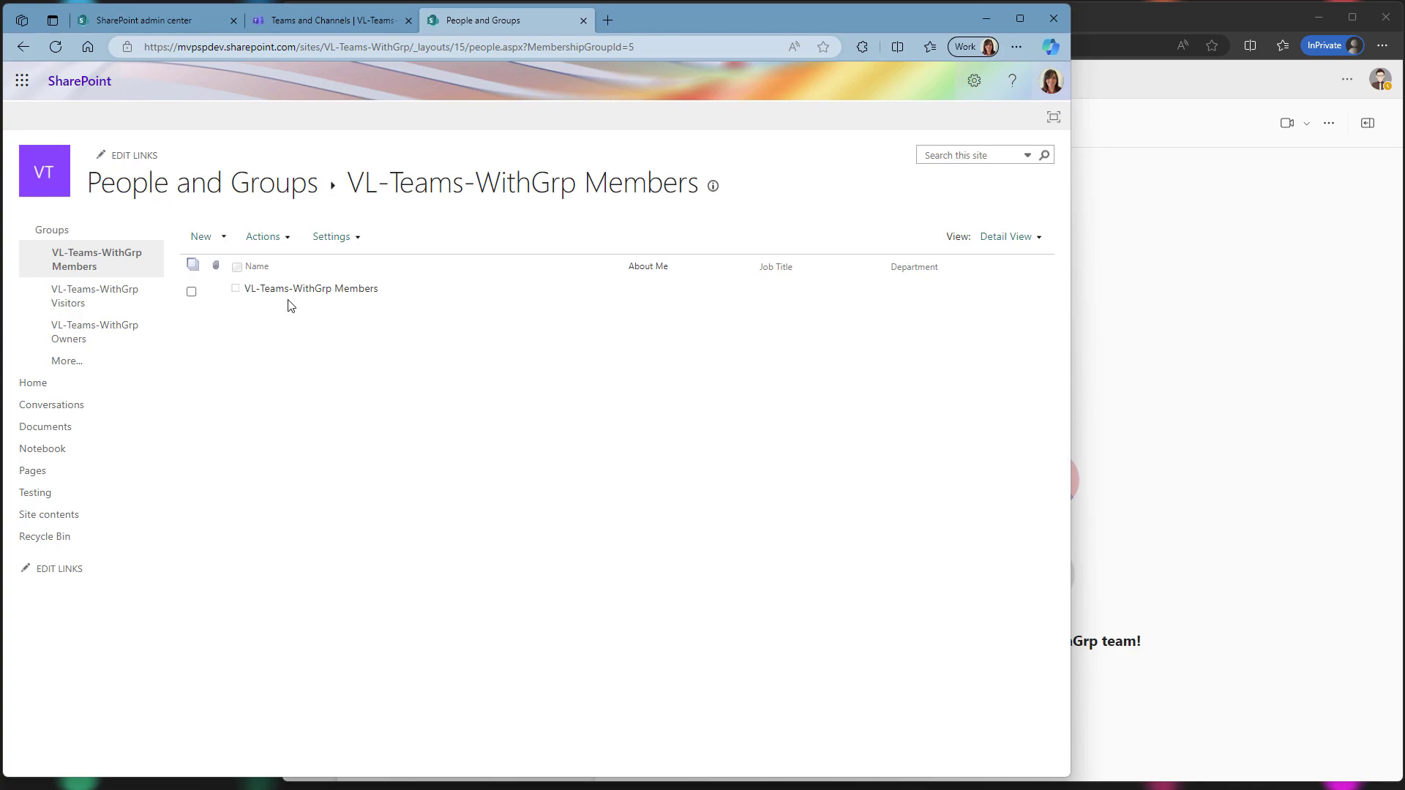
click(23, 47)
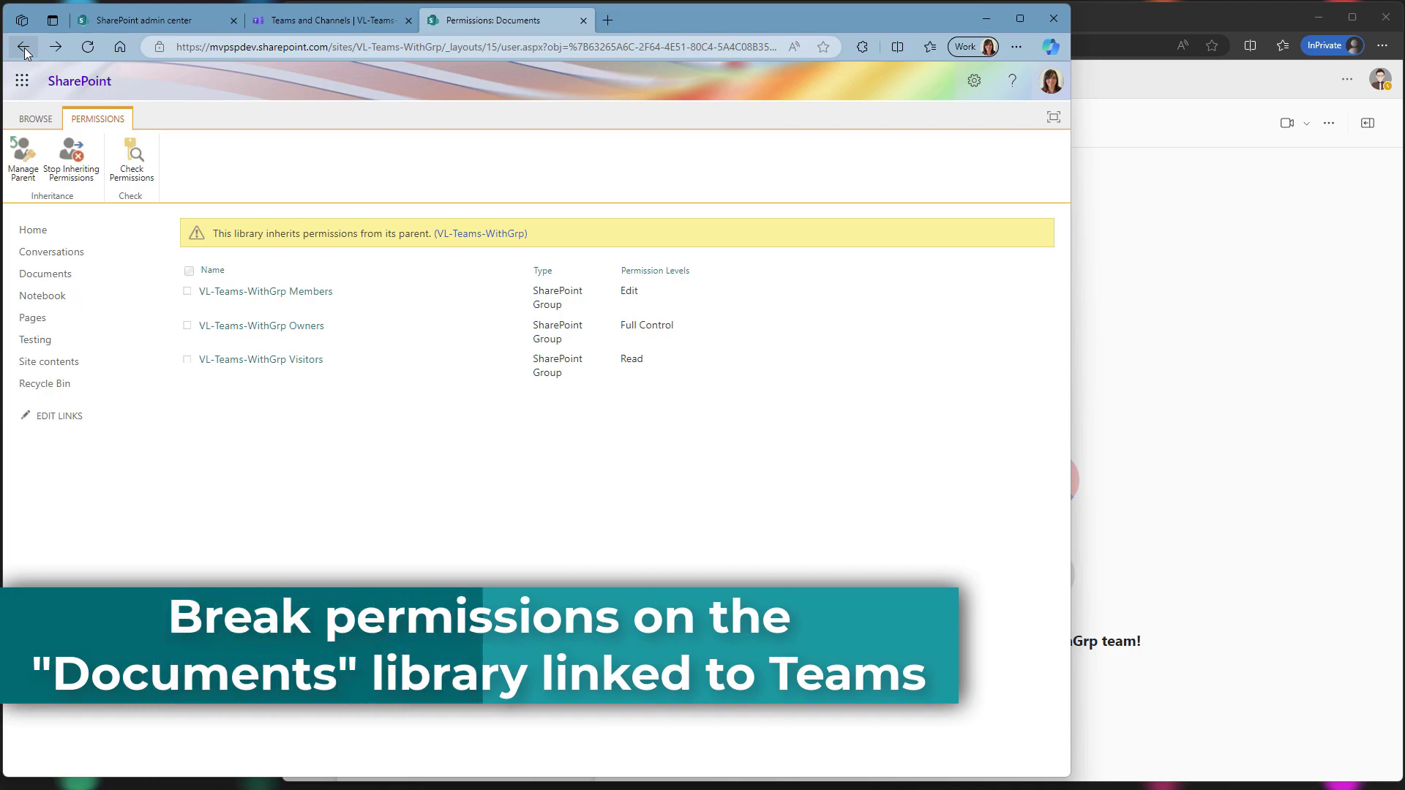
- Stop permission inheritance on the Documents library and grant the site owner's account Full Control without an email invitation
click(74, 163)
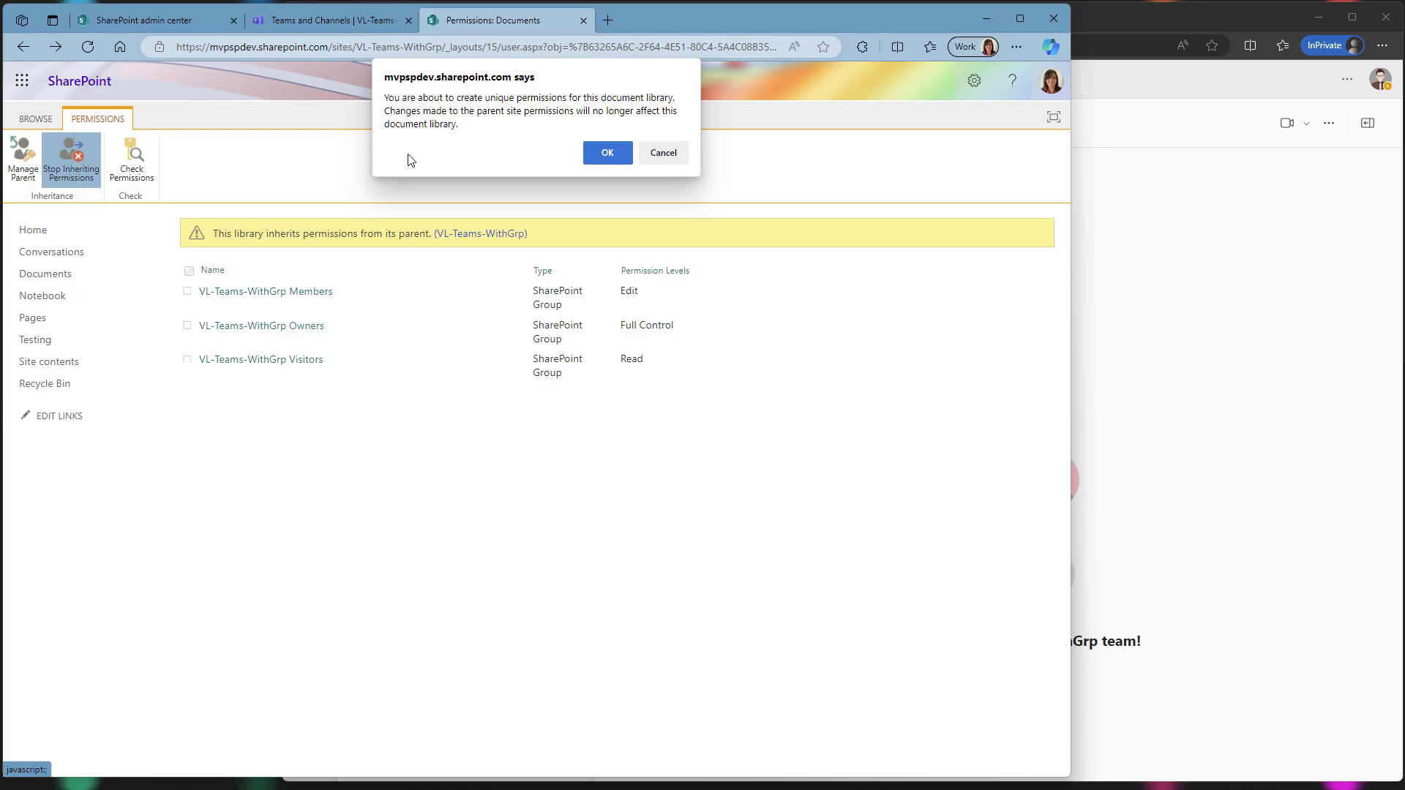
click(619, 154)
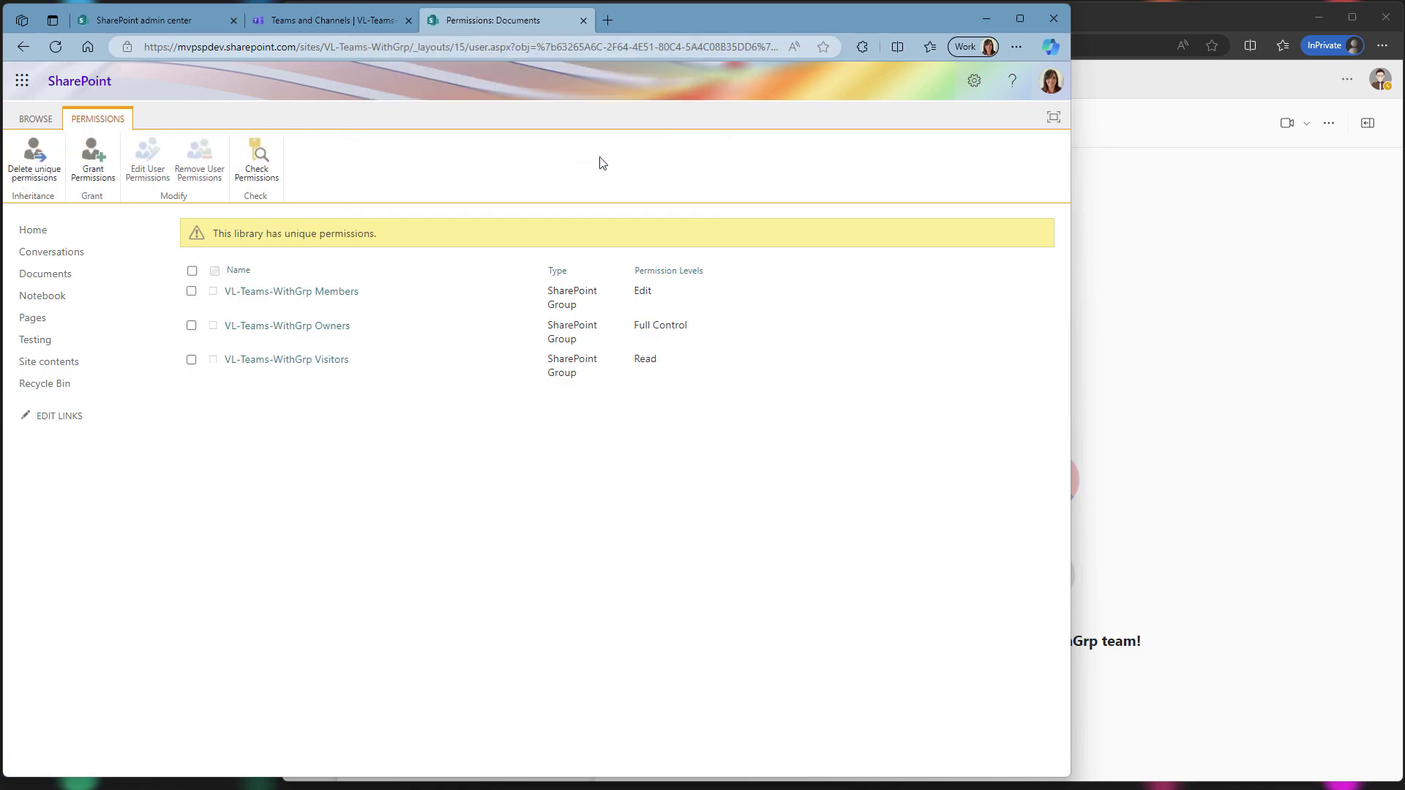
click(103, 158)
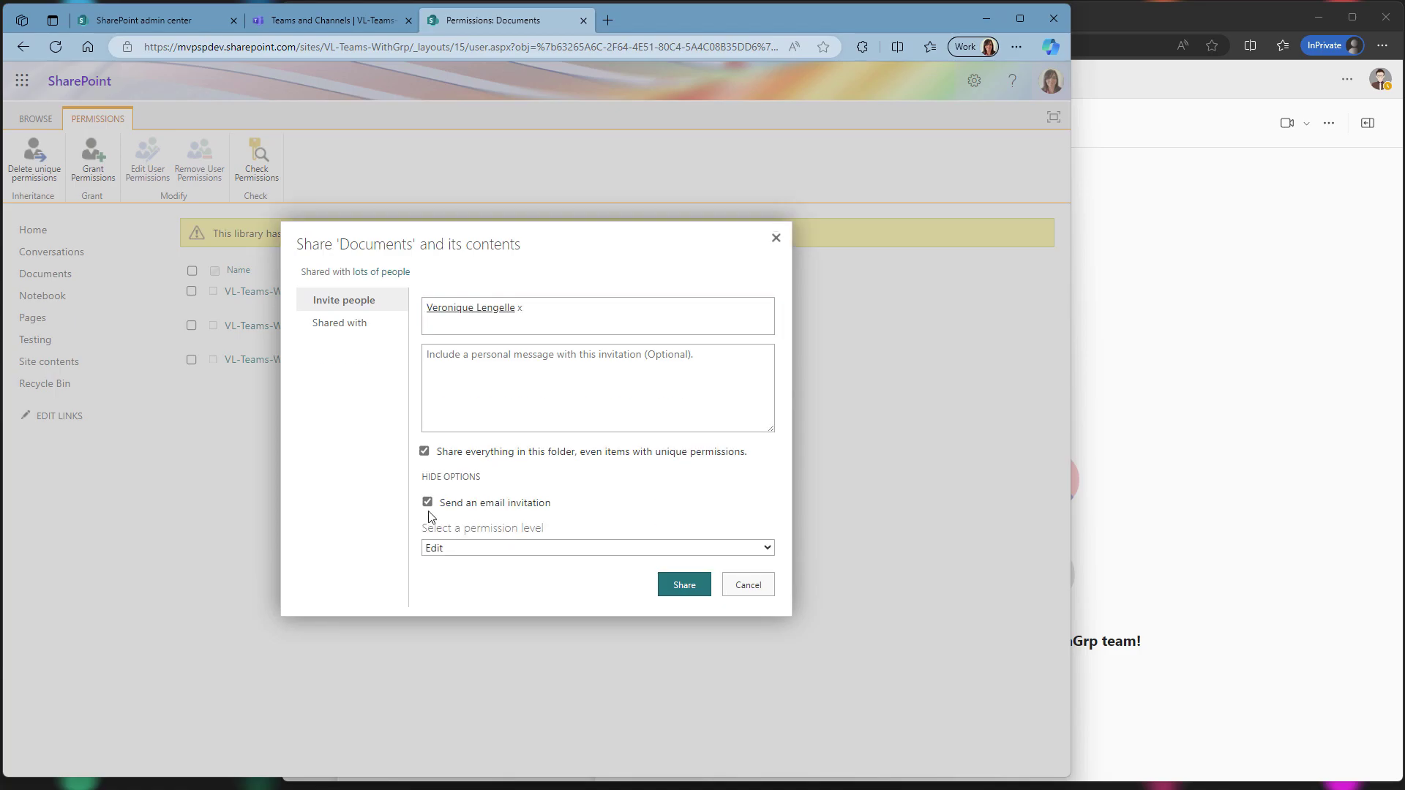
click(428, 503)
click(598, 547)
click(458, 566)
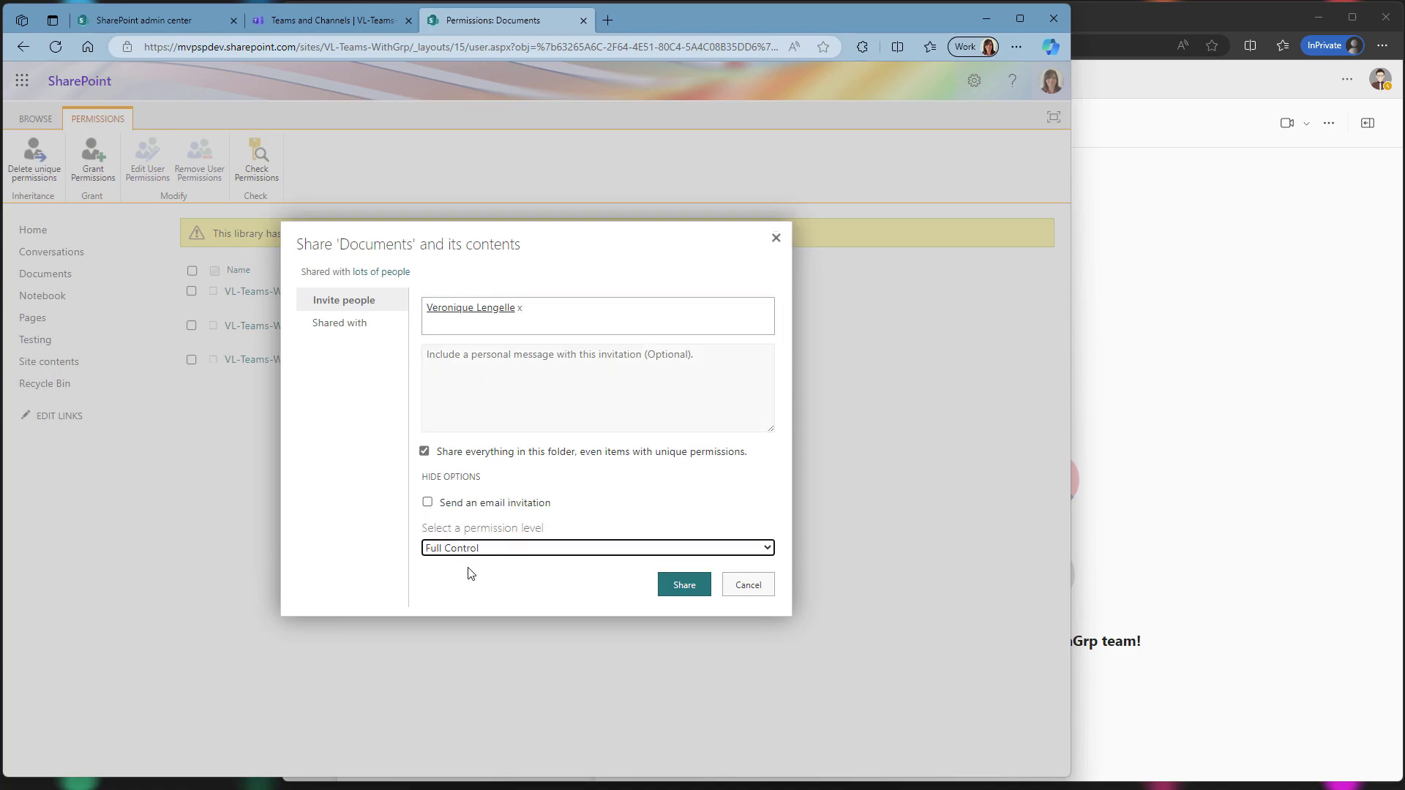
click(676, 596)
- Remove the permissions of the VL-Teams-WithGrp Members, Owners and Visitors groups from the Documents library
click(191, 292)
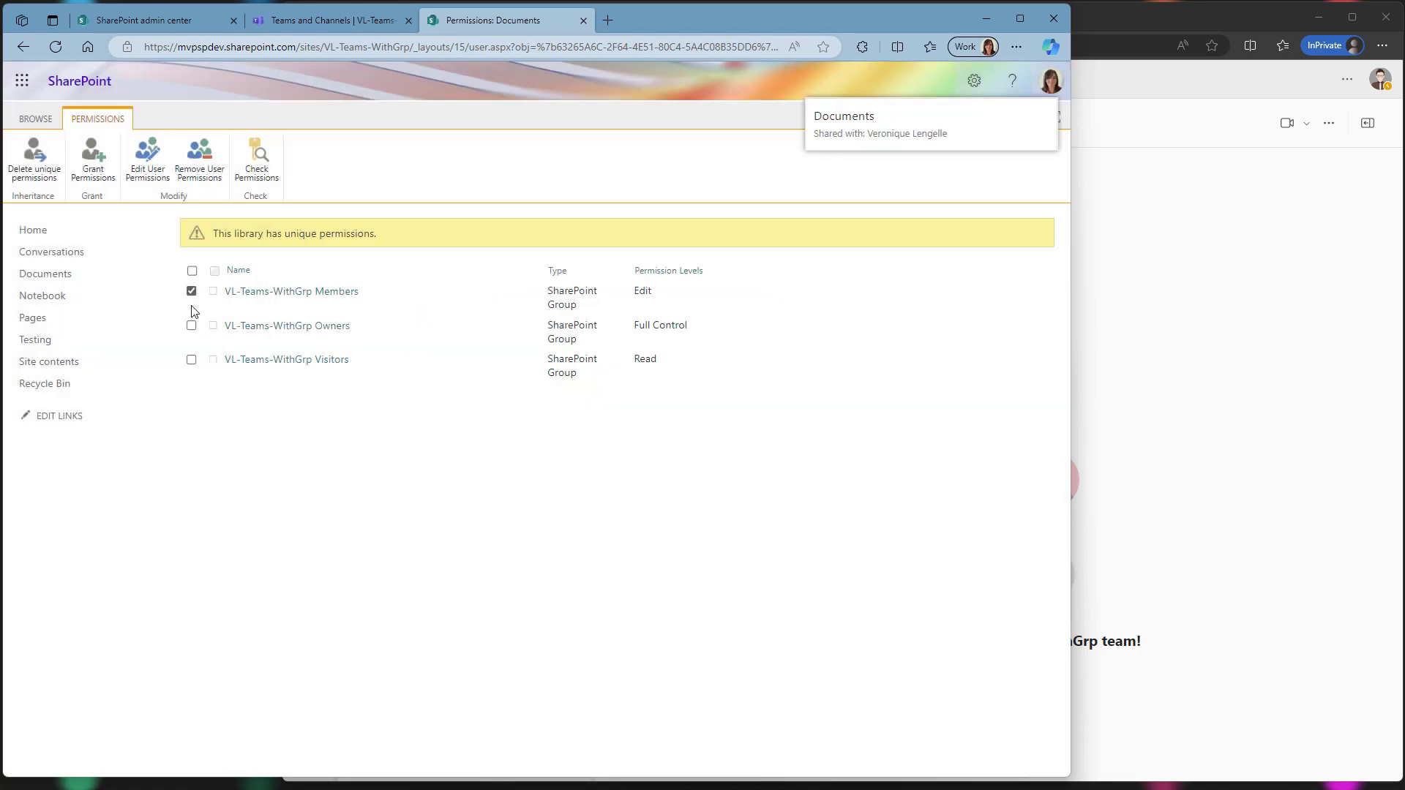
click(193, 326)
click(191, 360)
click(199, 162)
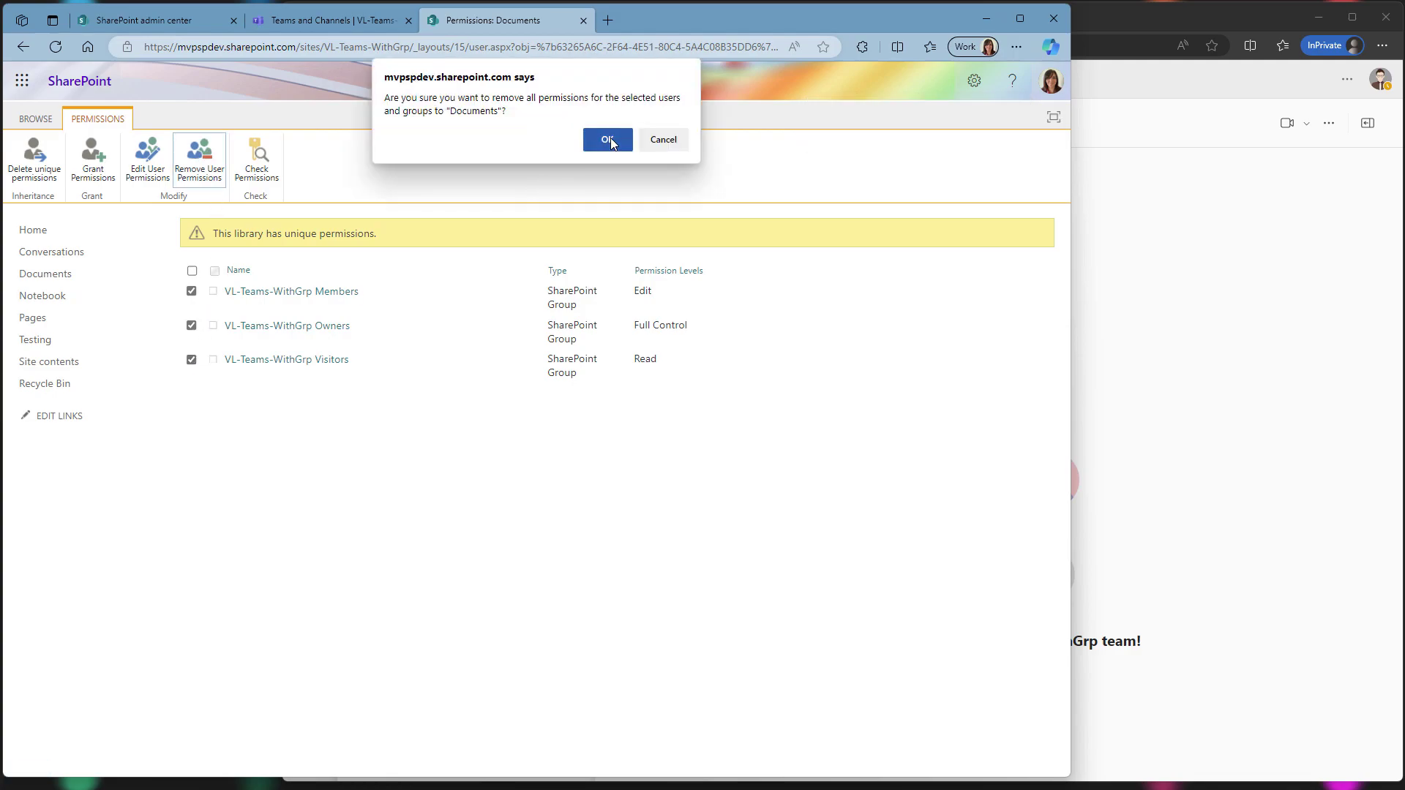
click(610, 141)
- Reload Teams in the main browser window and review the owners and members of the VL-Teams-WithGrp team
click(300, 22)
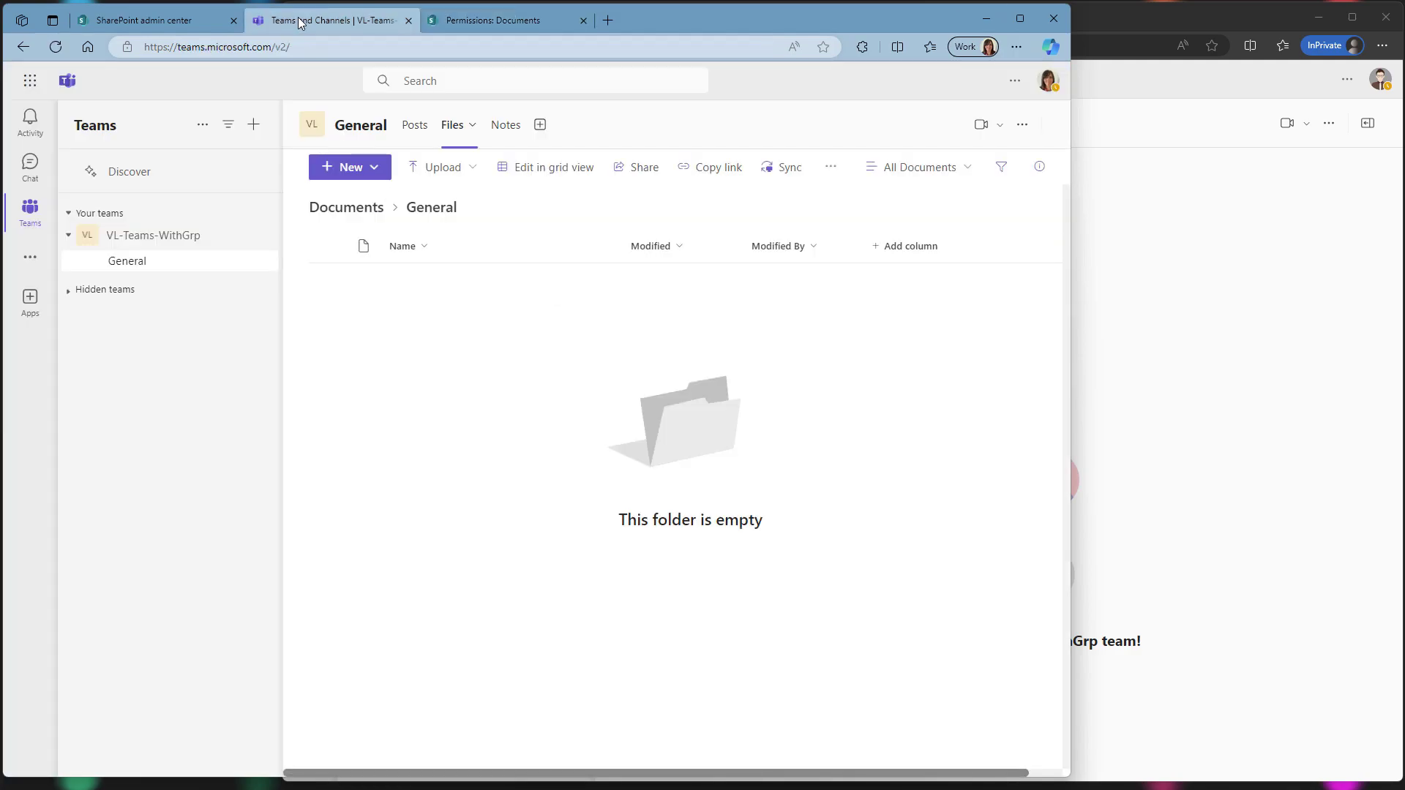
click(58, 48)
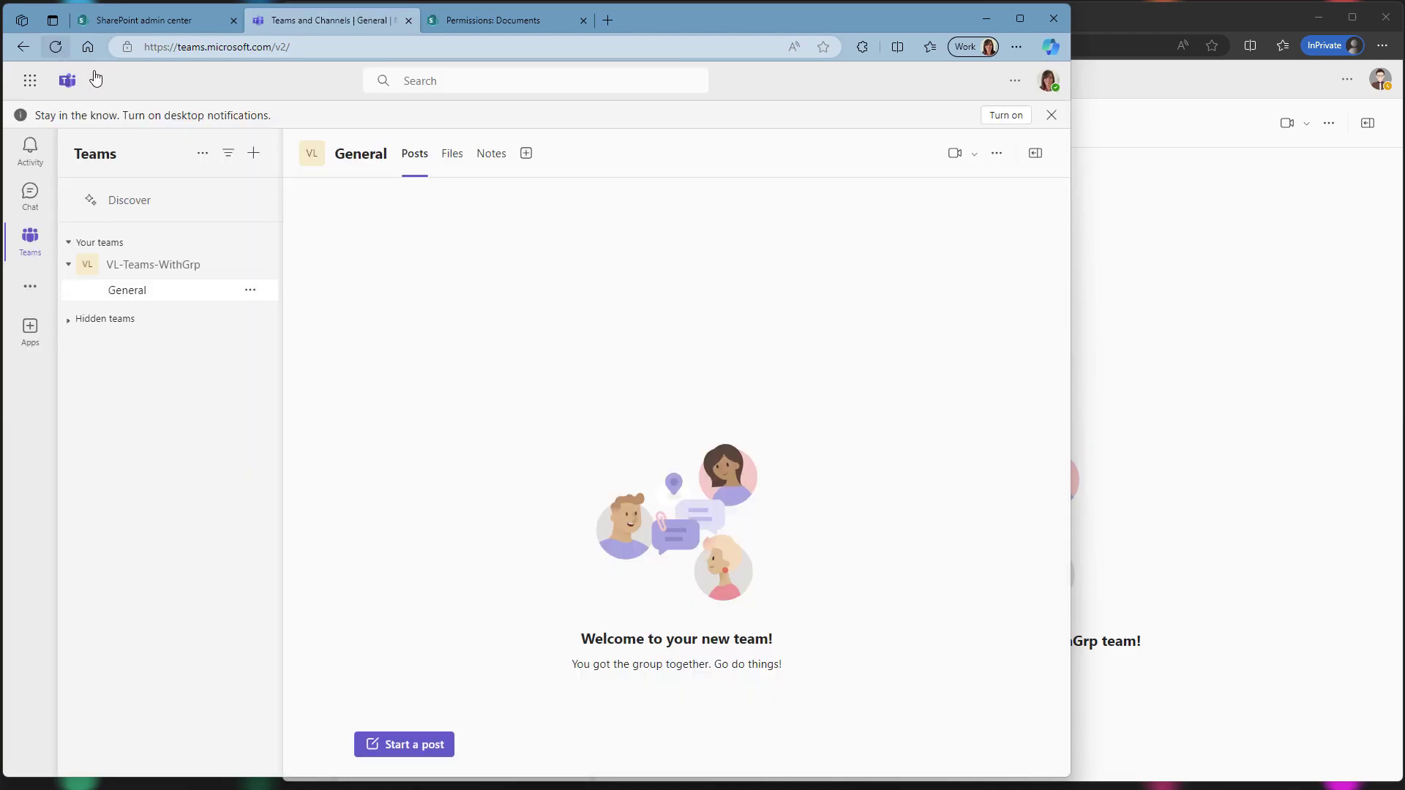
click(250, 264)
click(252, 330)
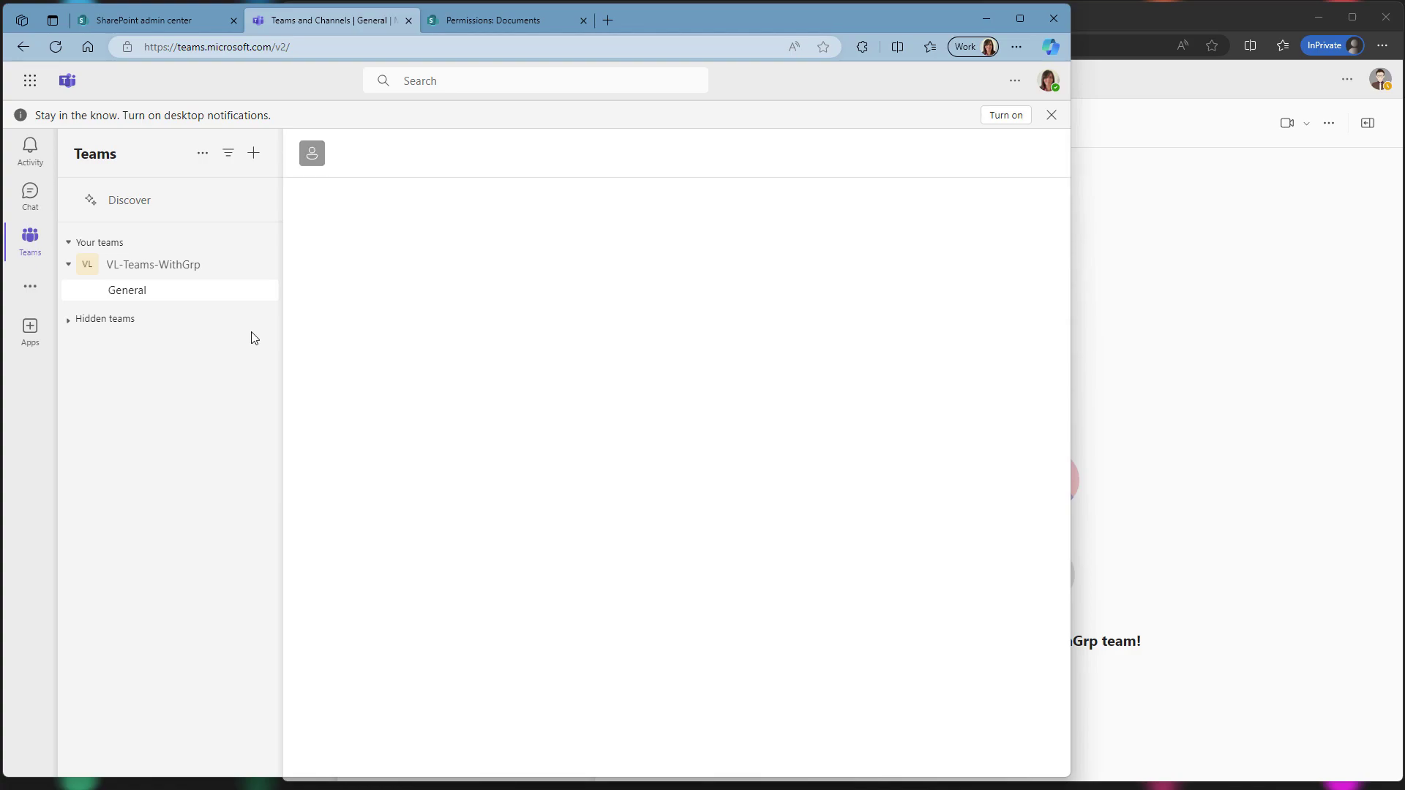
click(318, 370)
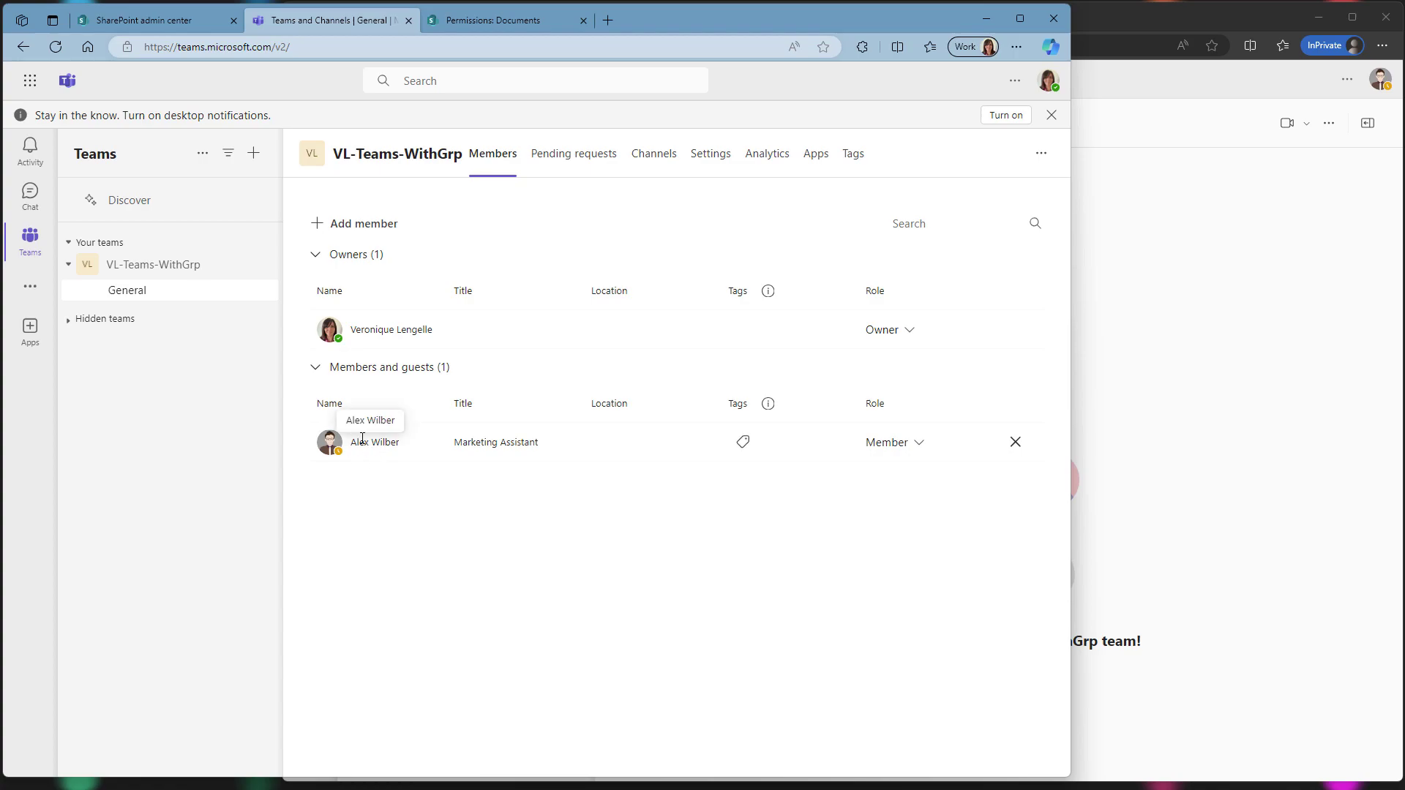
- As the team member in the InPrivate window, check access to the General channel's files in Teams
click(1117, 12)
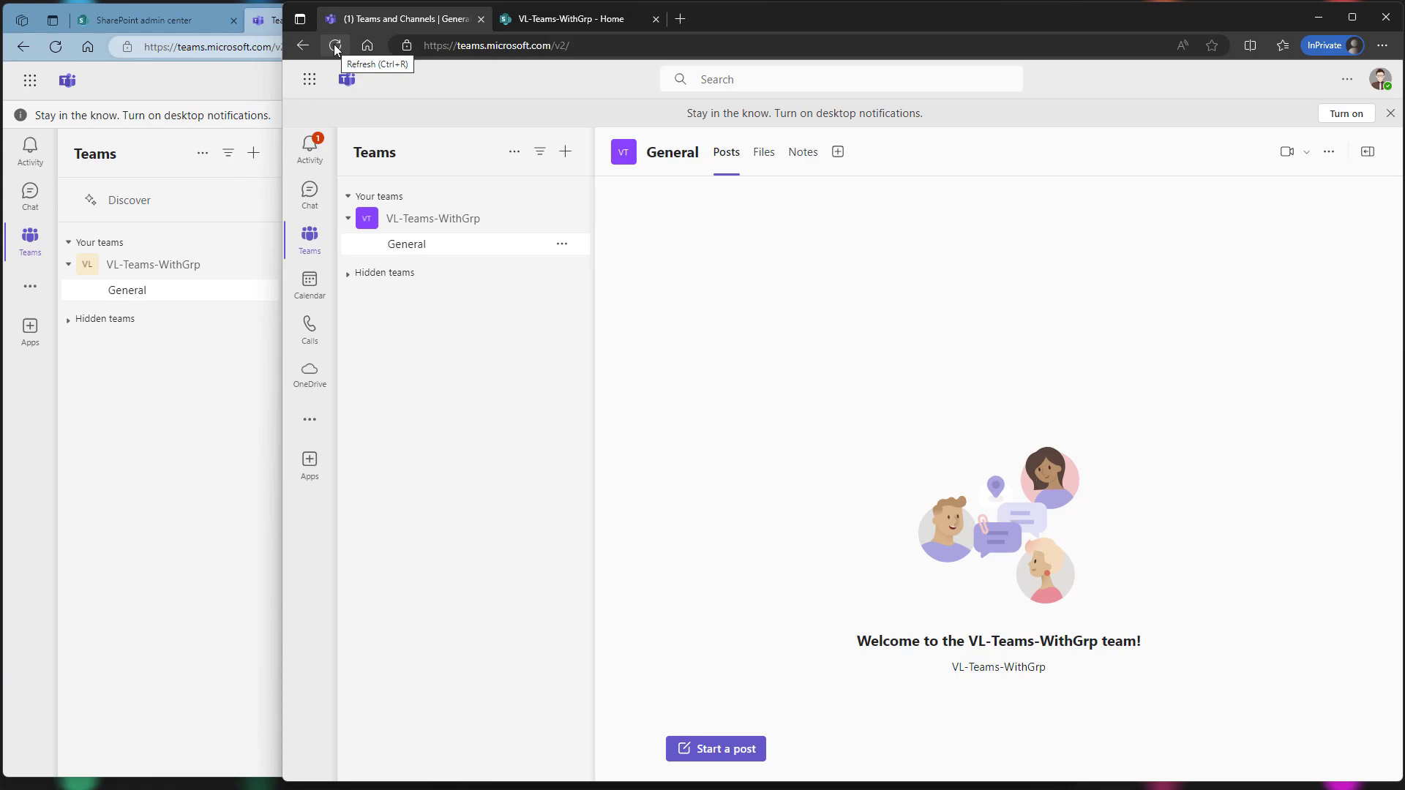
click(765, 160)
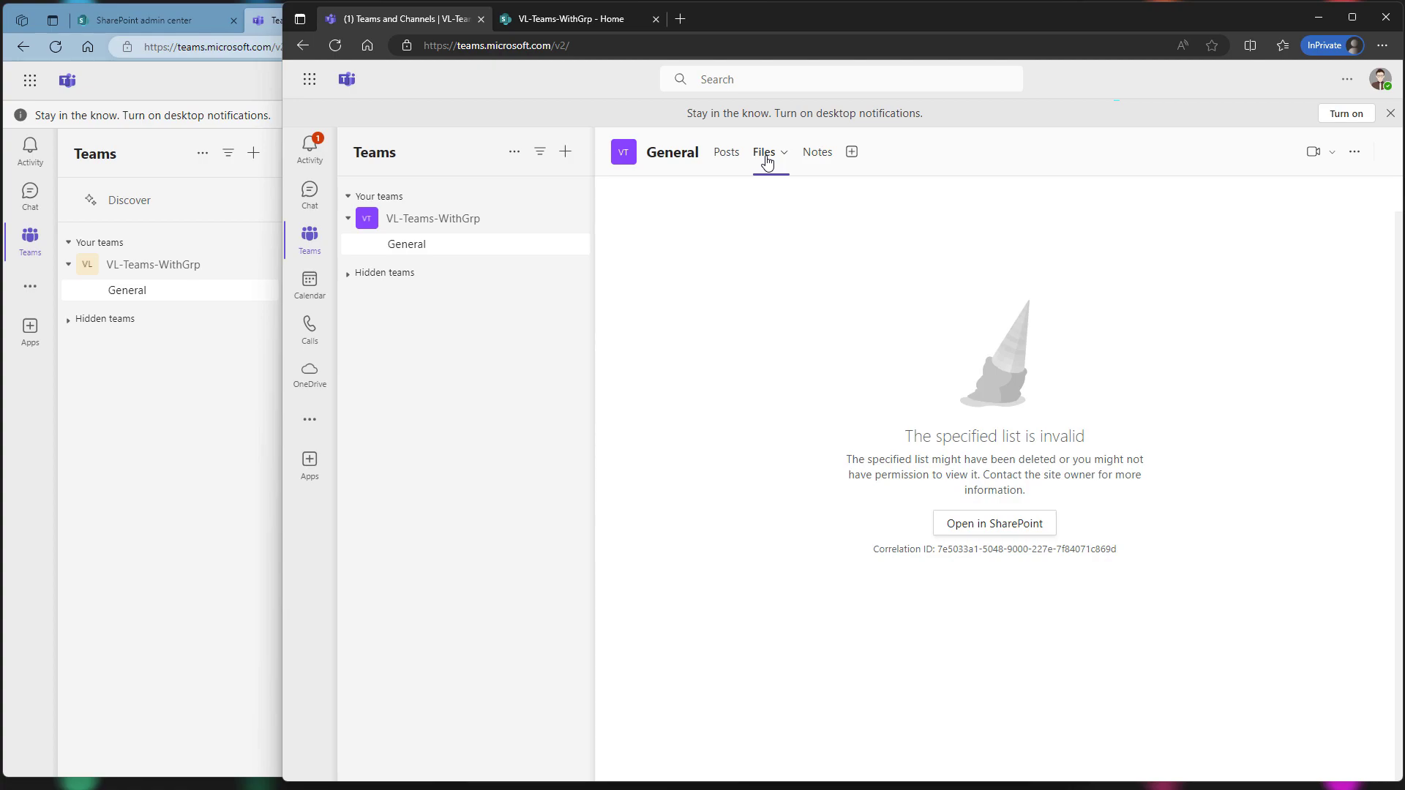
- Copy the Documents library's URL from the main browser window and open it as the team member in the InPrivate window to test access
click(269, 22)
click(465, 20)
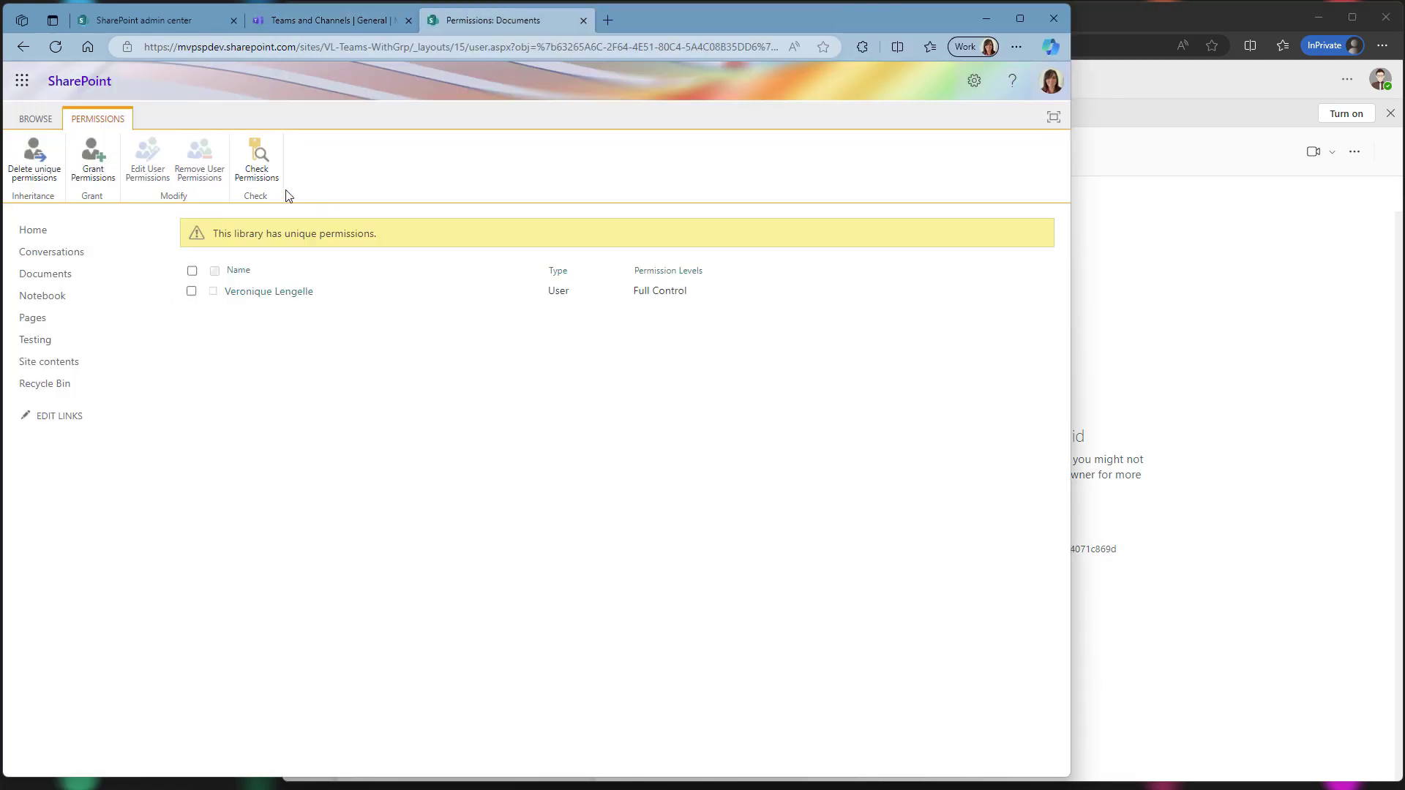
click(46, 274)
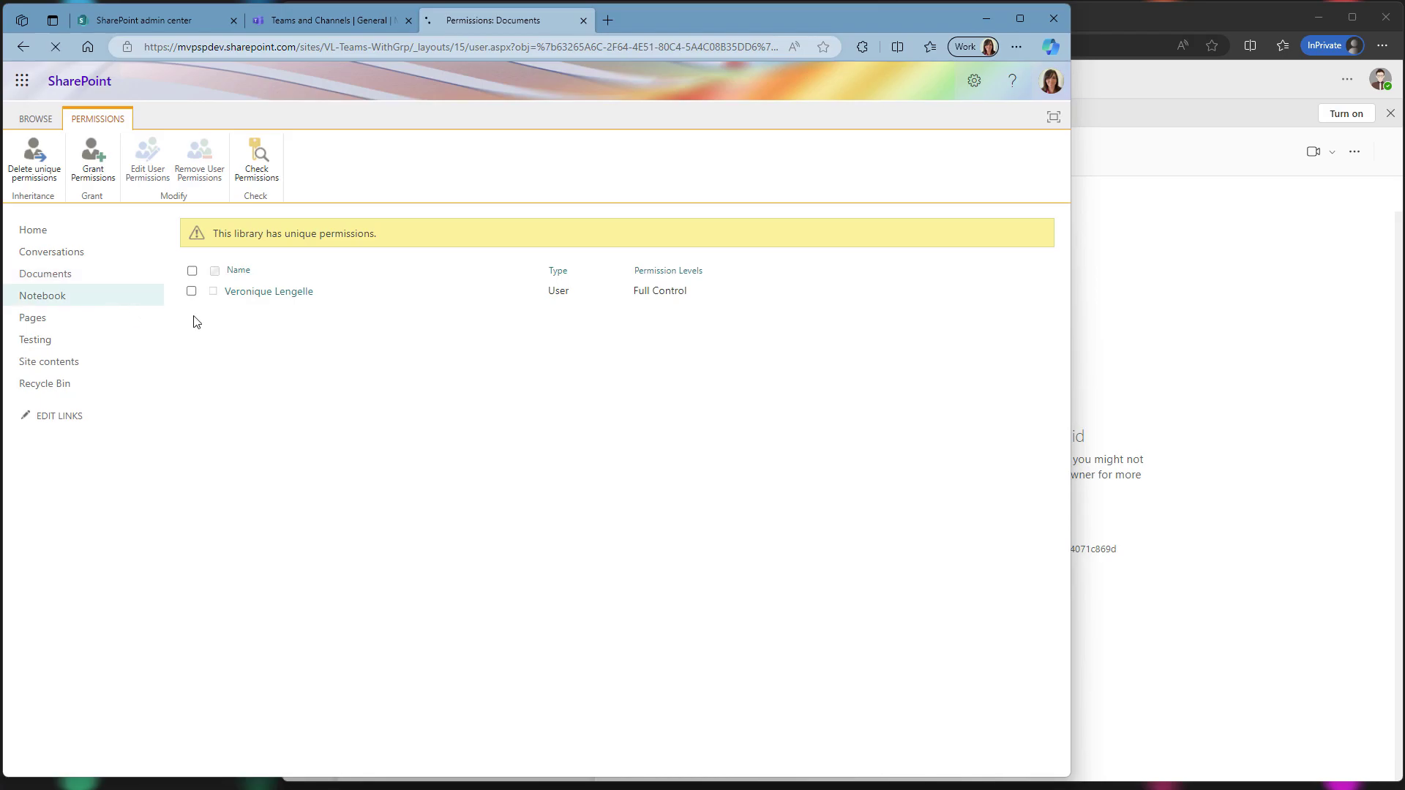
click(652, 50)
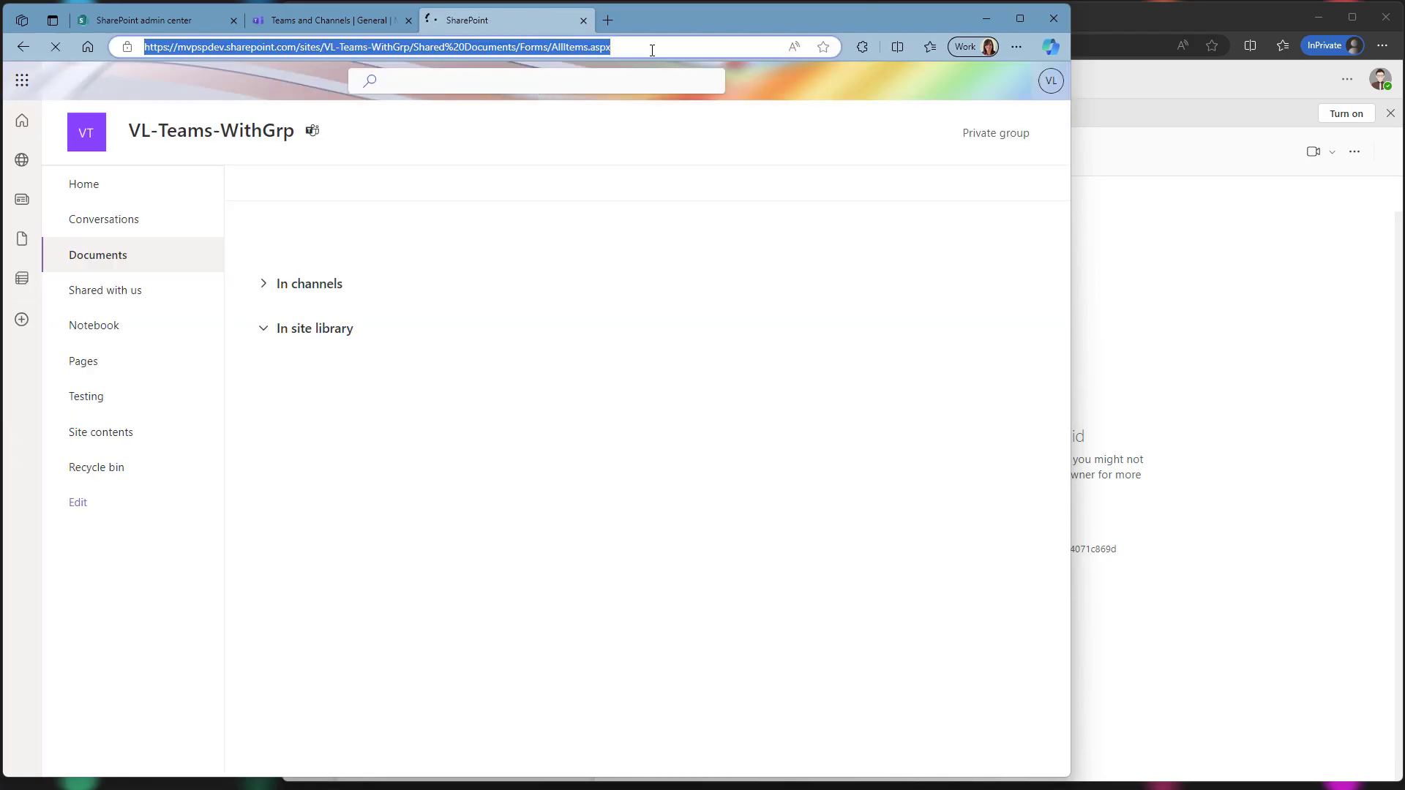
click(1175, 25)
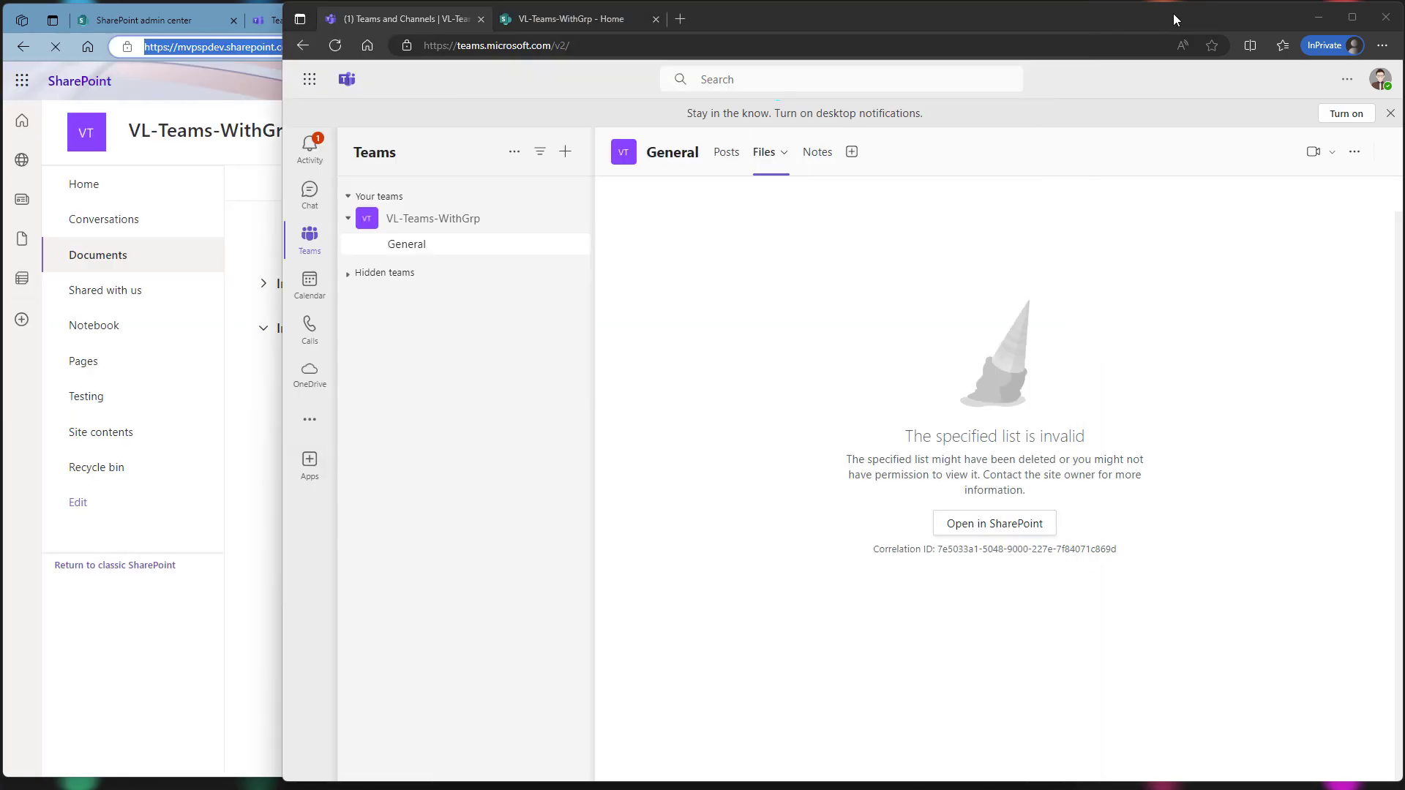
click(551, 16)
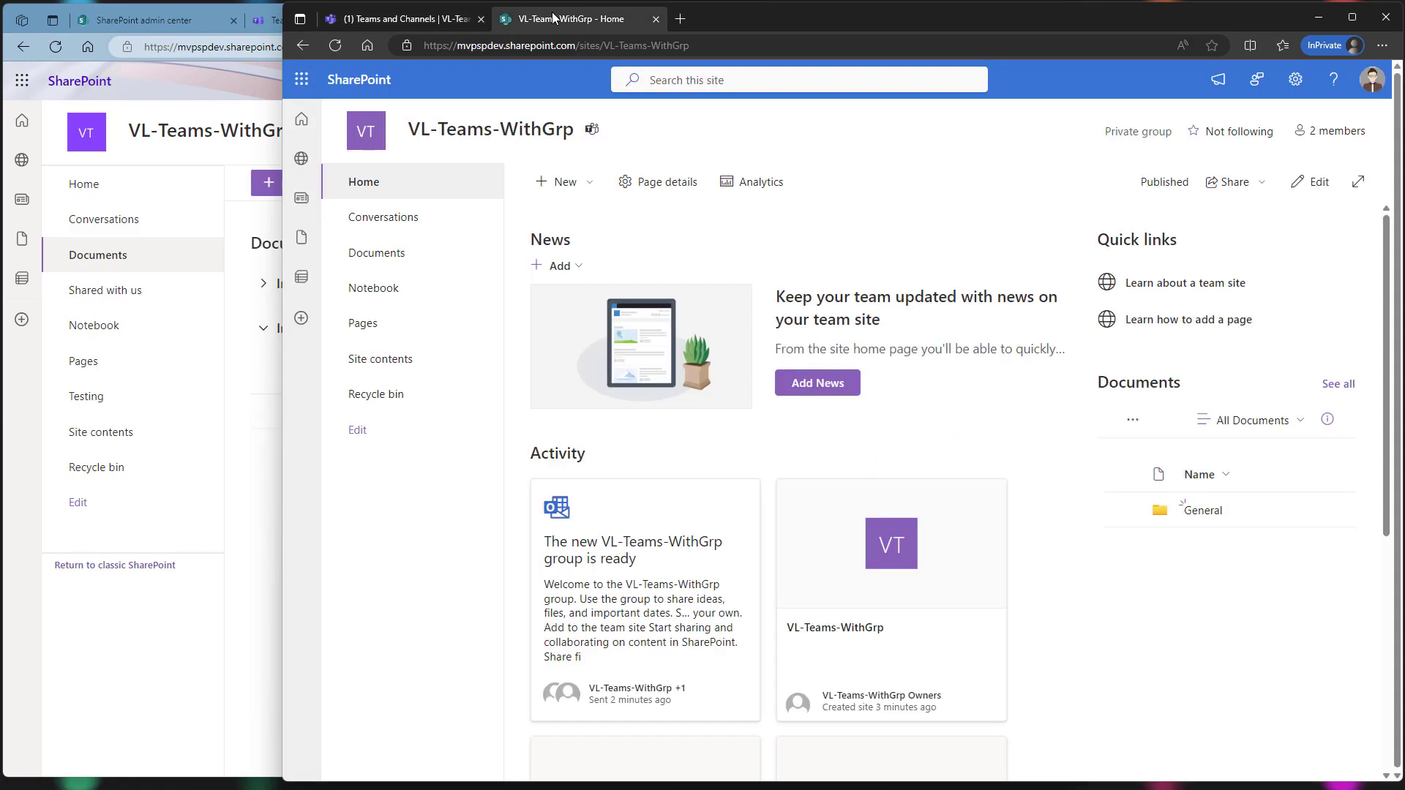
click(724, 45)
key(ctrl+c)
key(Return)
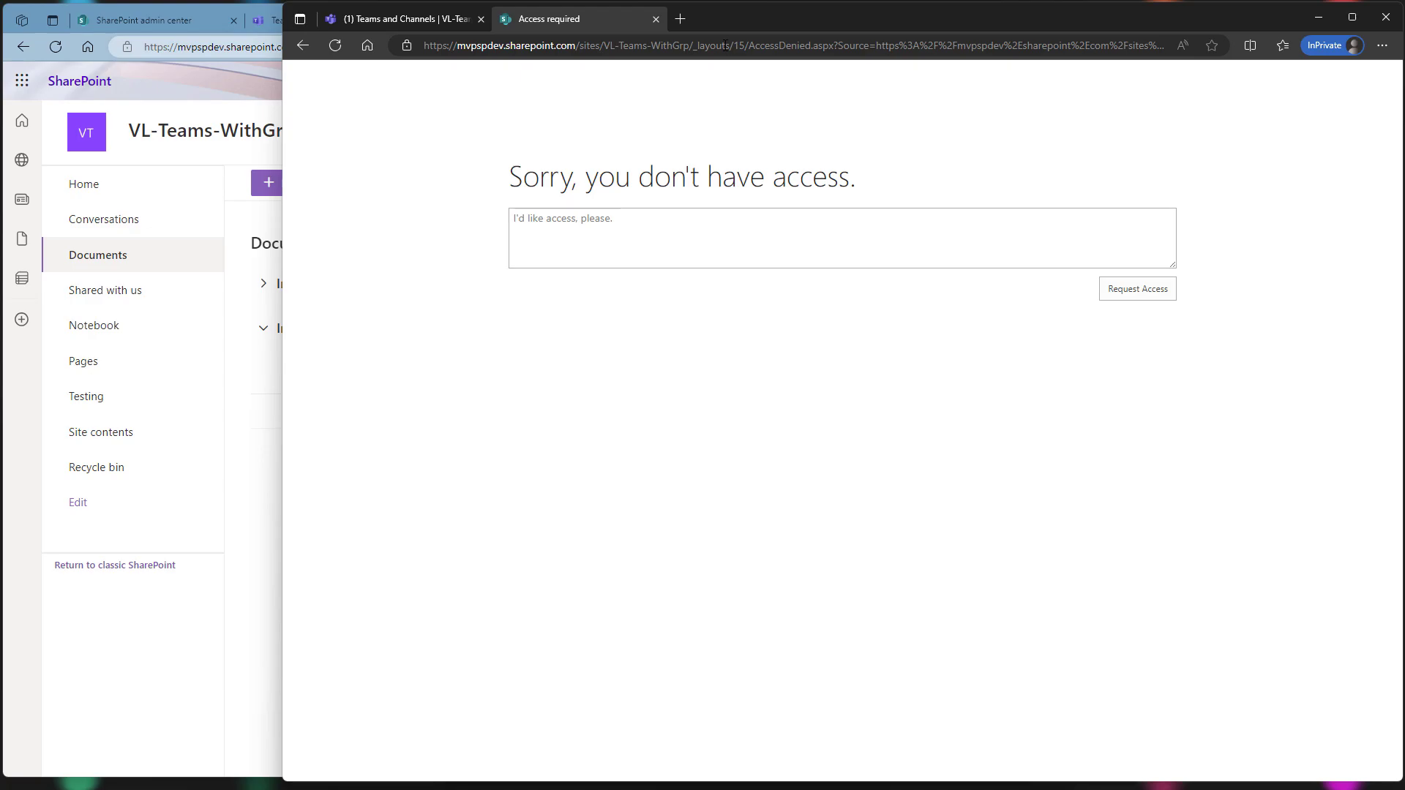
- In the main browser window, delete the Documents library's unique permissions so it inherits from the VL-Teams-WithGrp site again
click(190, 21)
click(205, 22)
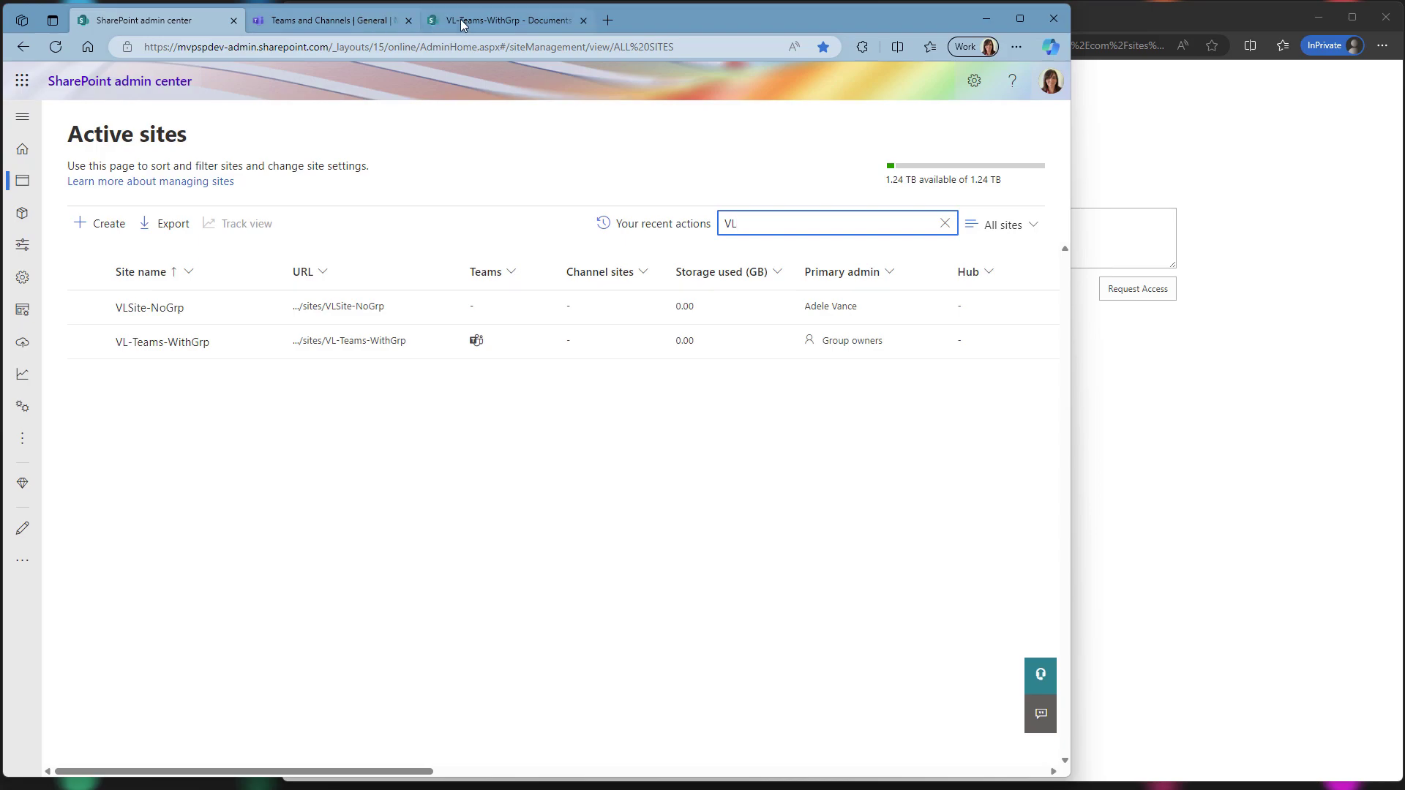
click(496, 22)
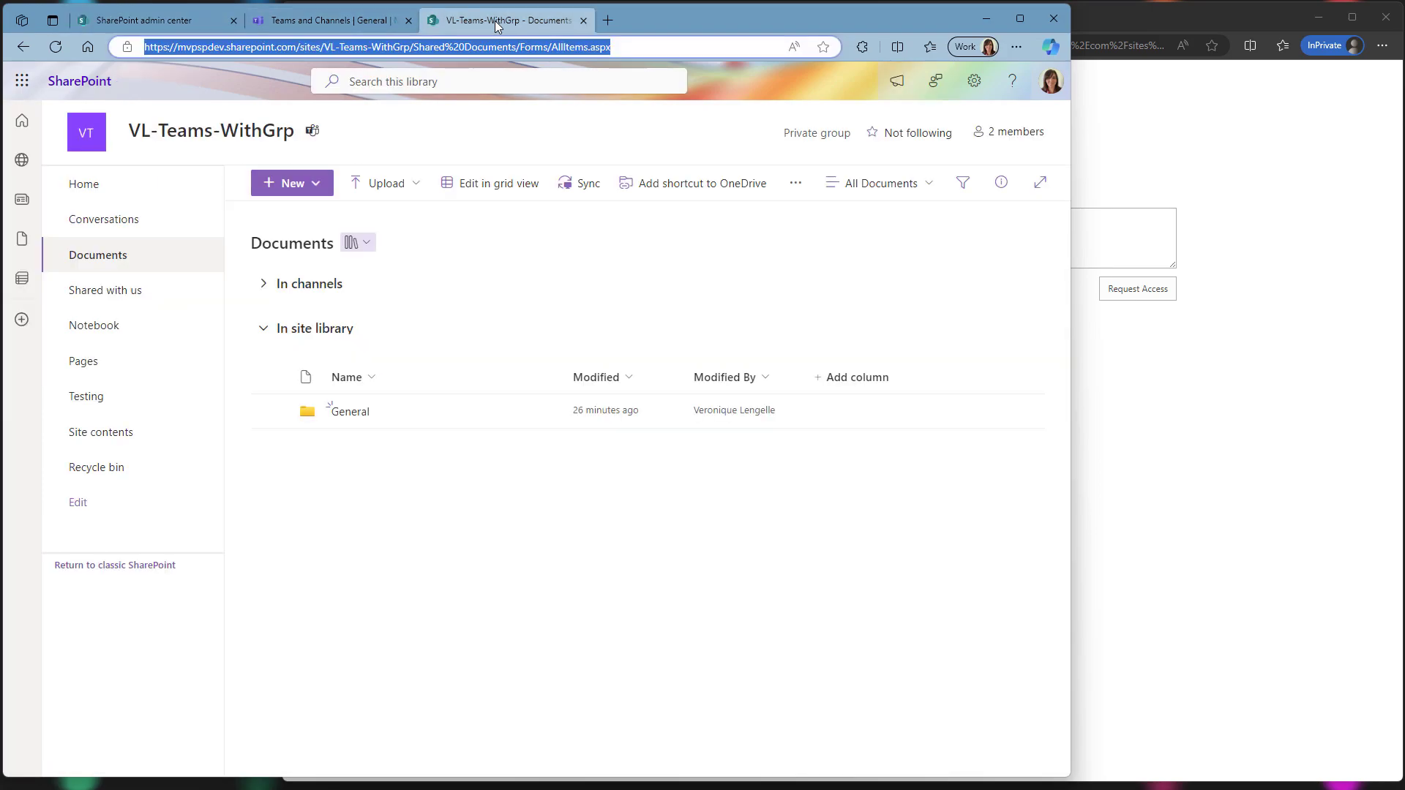
click(974, 80)
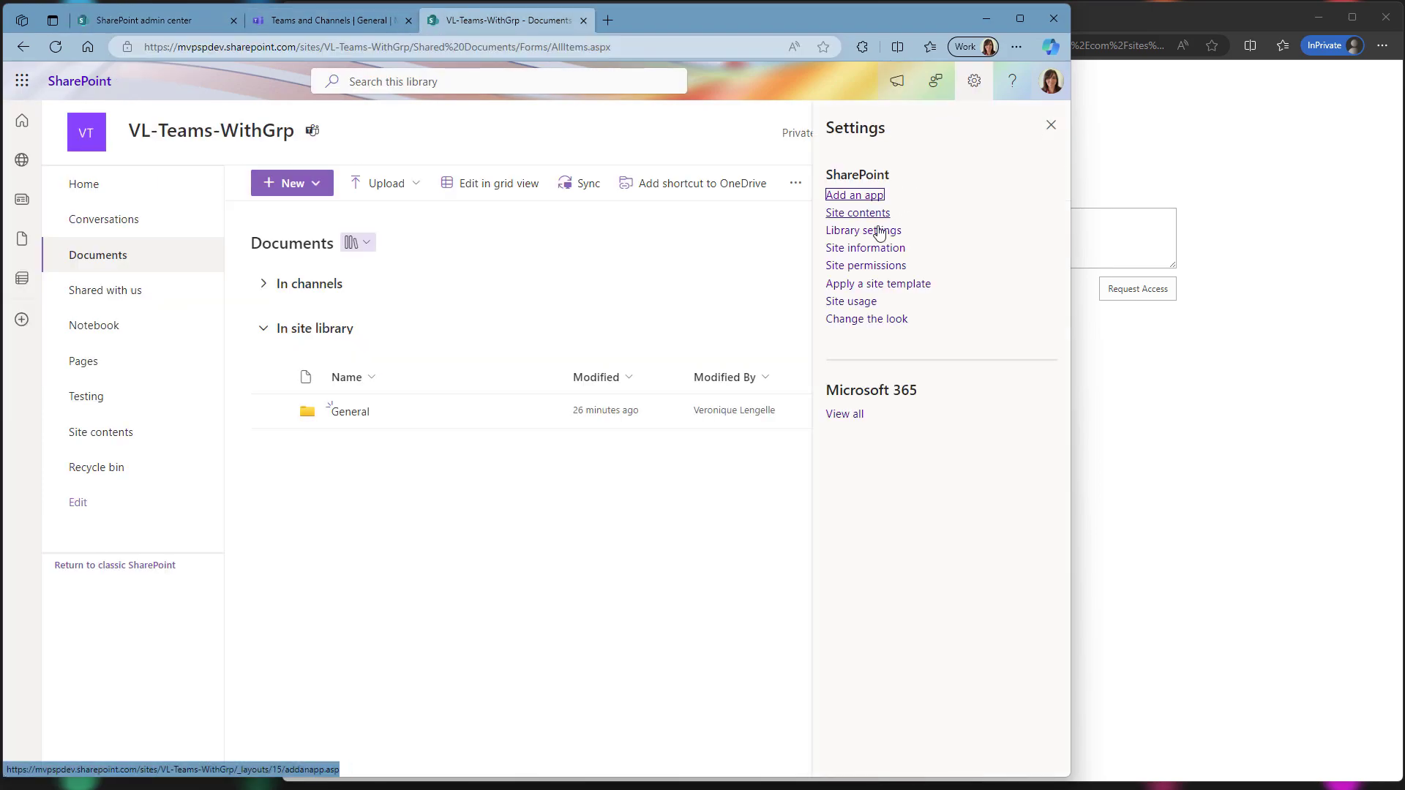
click(878, 231)
click(878, 340)
click(644, 268)
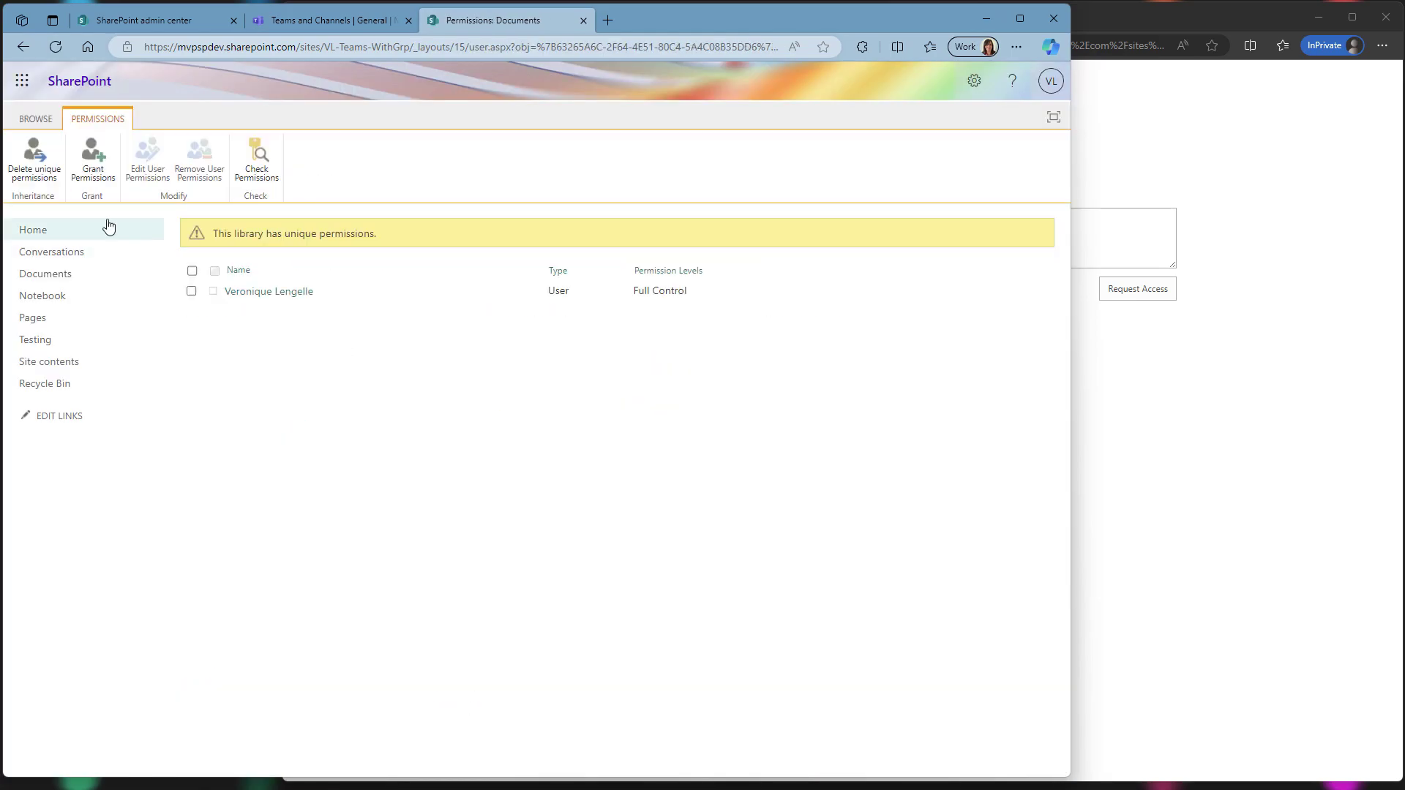
click(35, 157)
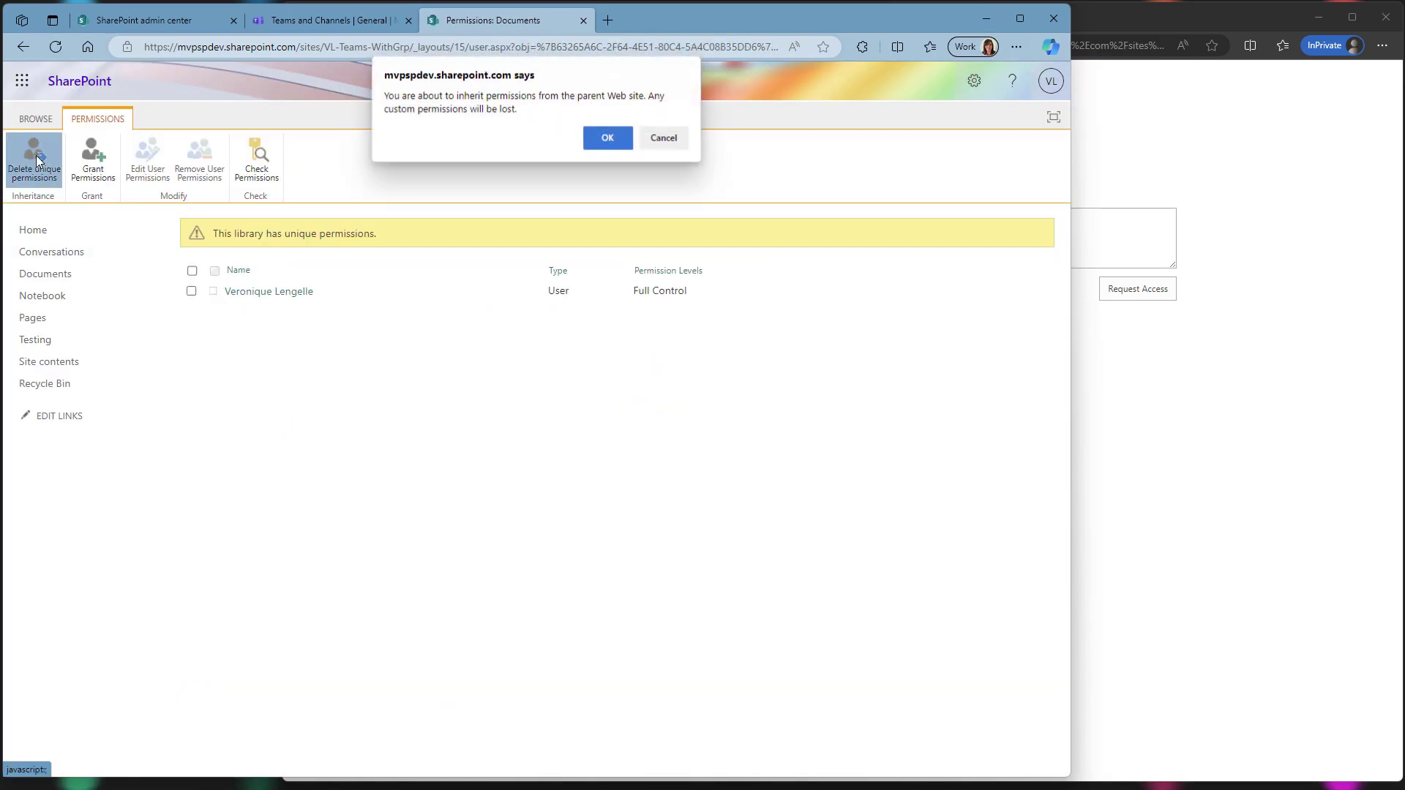
click(602, 140)
- As the team member in the InPrivate window, refresh the SharePoint and Teams pages to recheck access to the General channel's files
click(1144, 20)
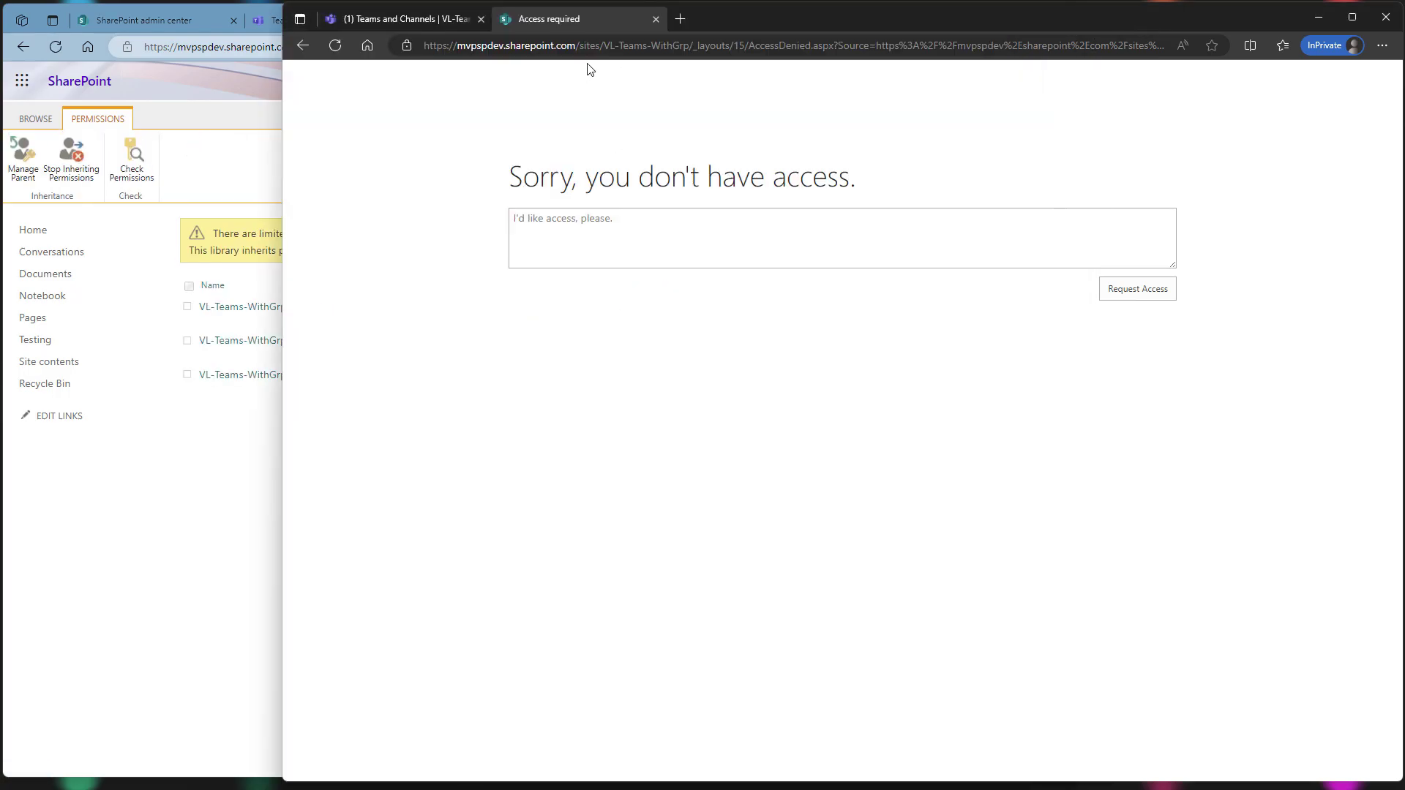
click(336, 46)
key(ctrl+Tab)
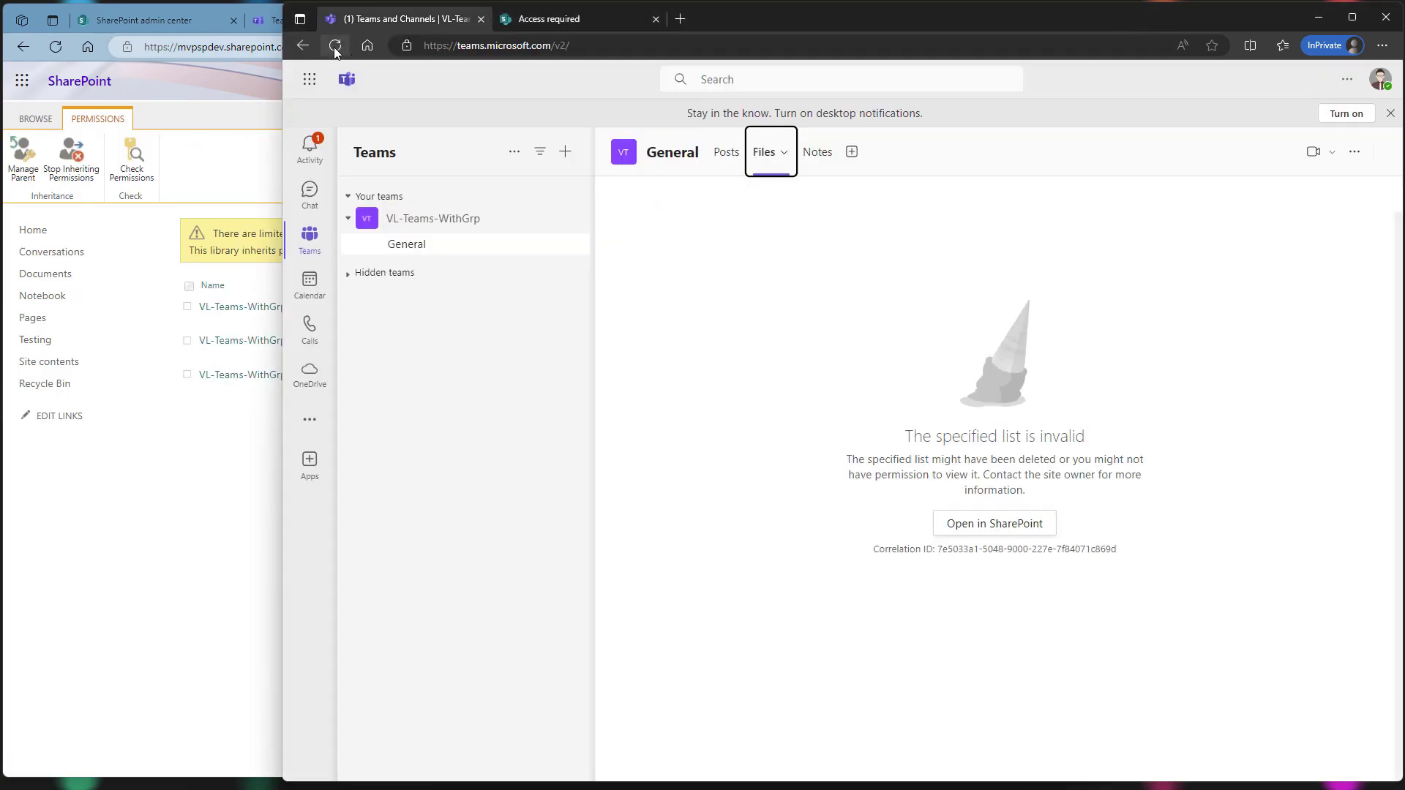
click(336, 45)
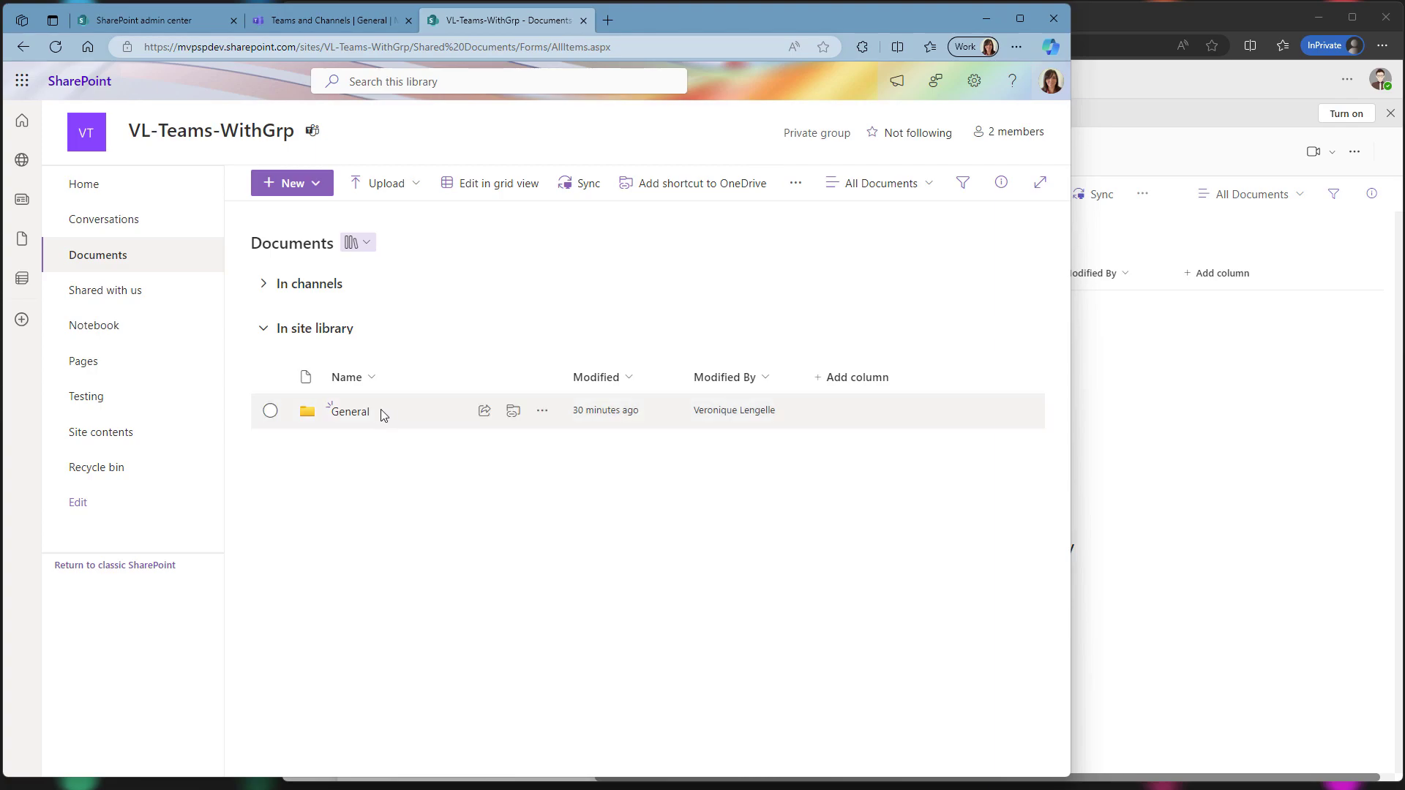
- In the main browser window, create a Word document named test in the Documents library's General folder
click(351, 415)
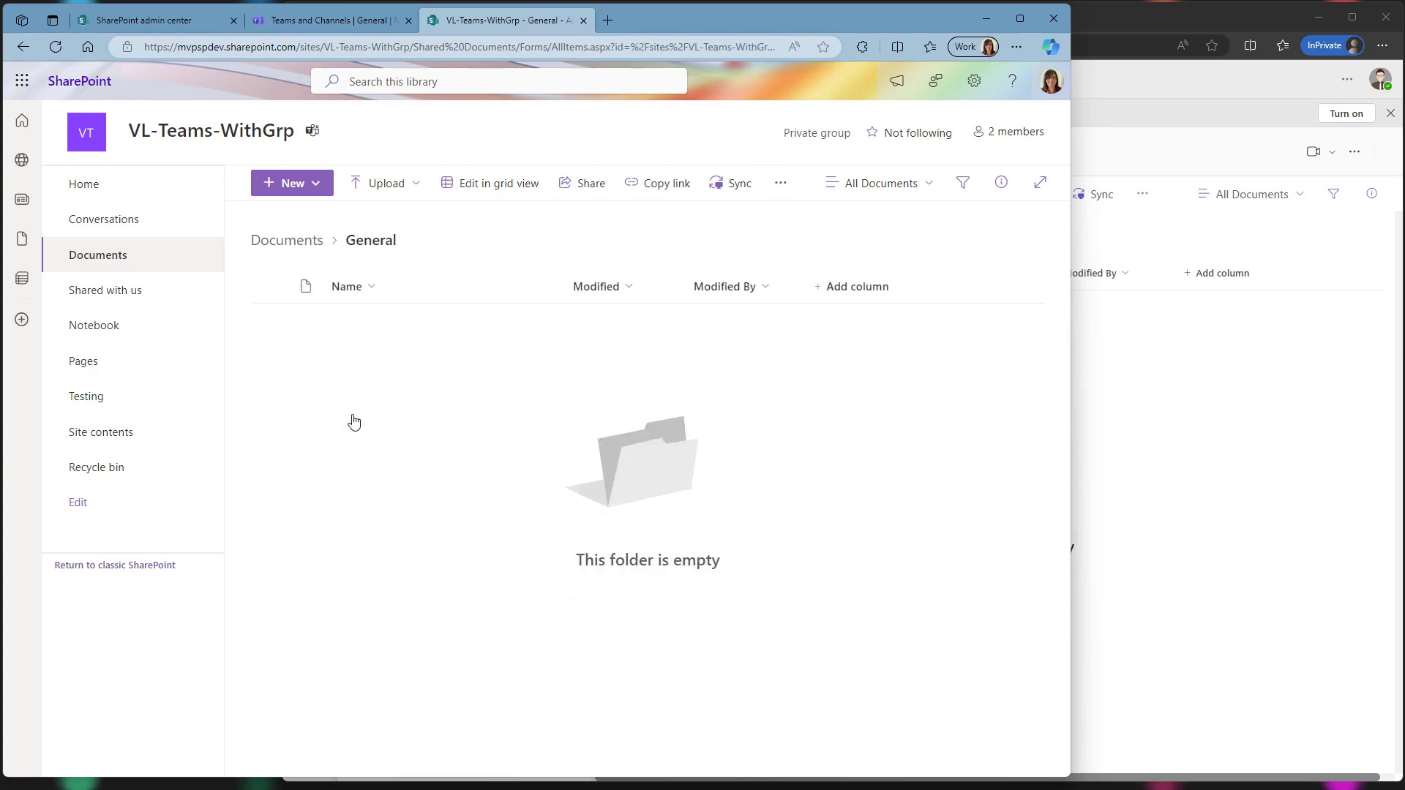
click(308, 184)
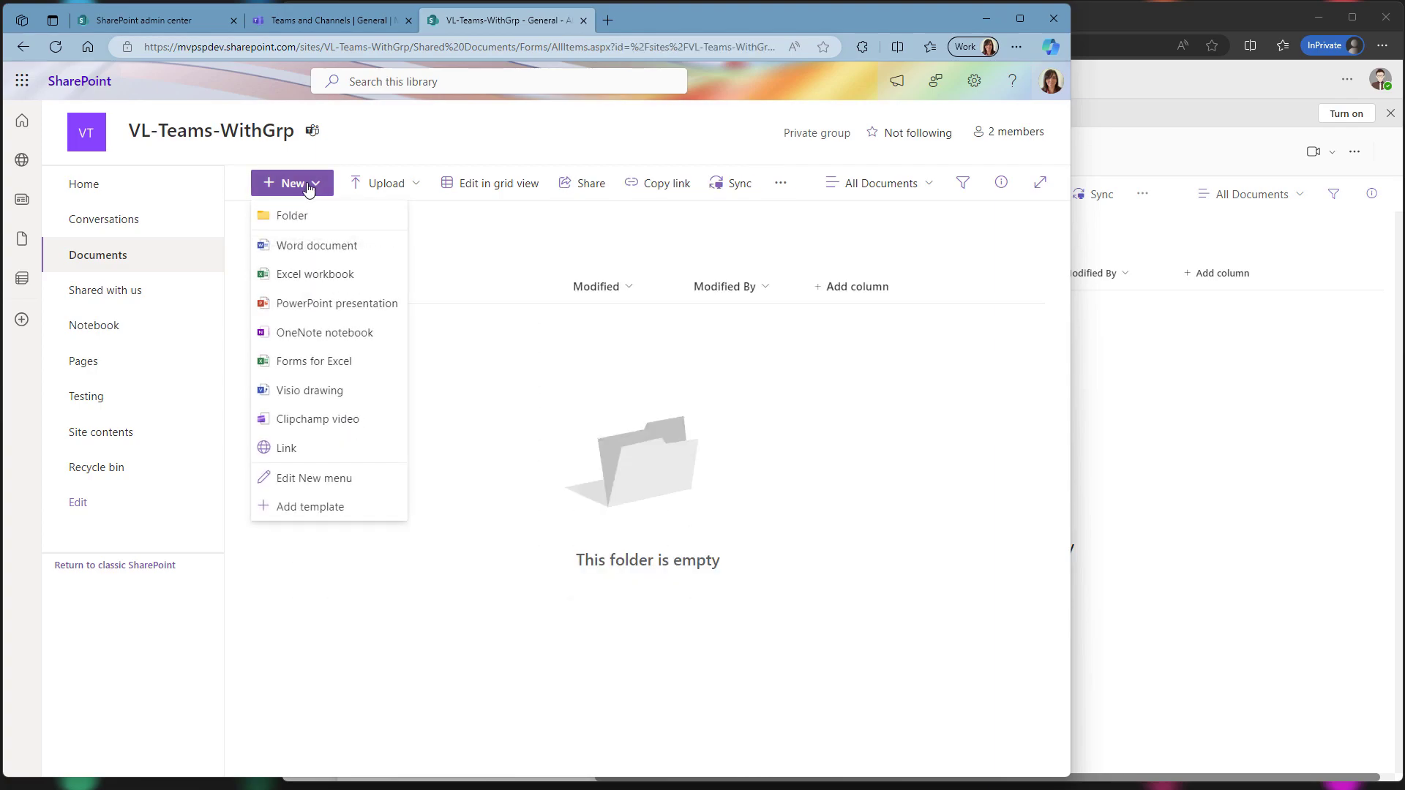
click(306, 245)
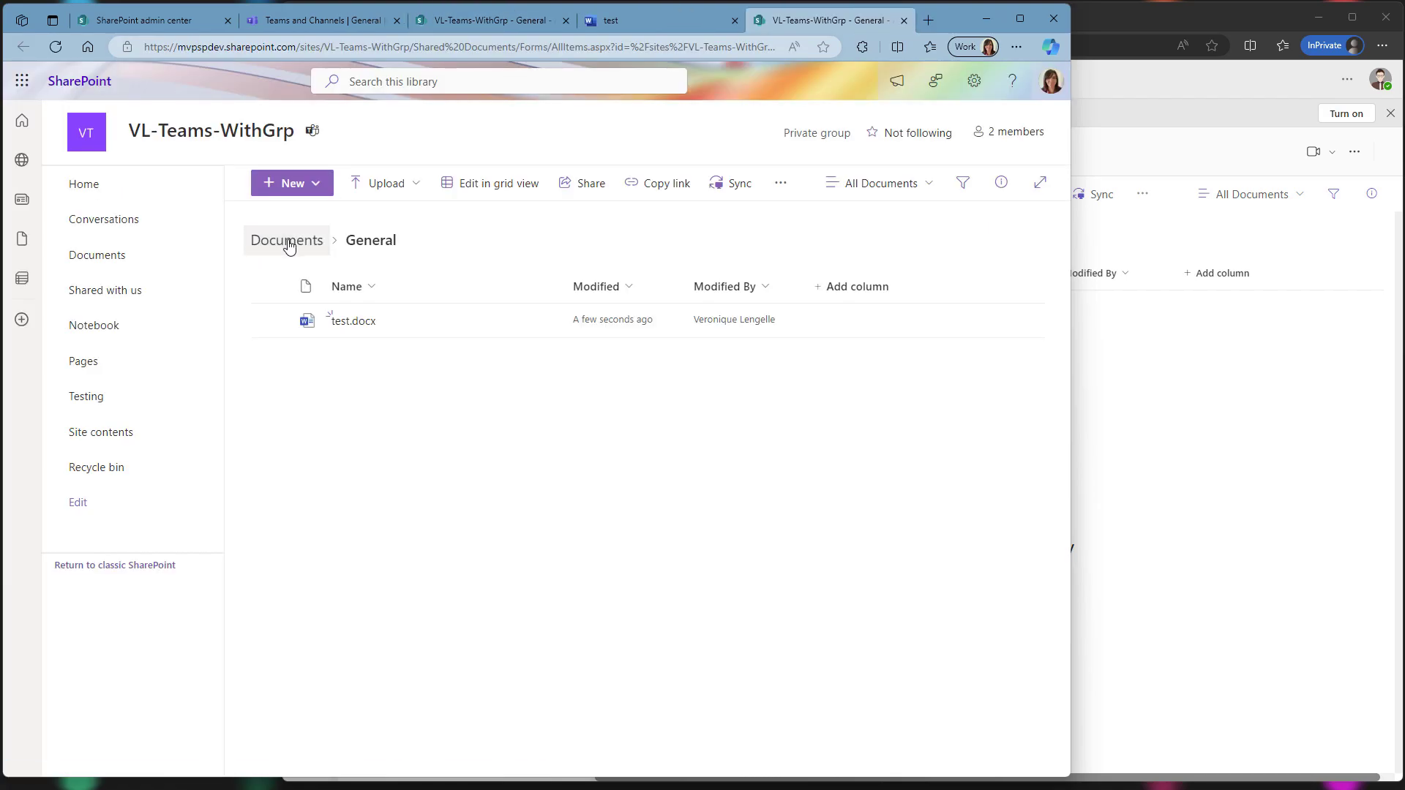
- Remove the VL-Teams-WithGrp Members group's direct access from the General folder in the Documents library
click(262, 242)
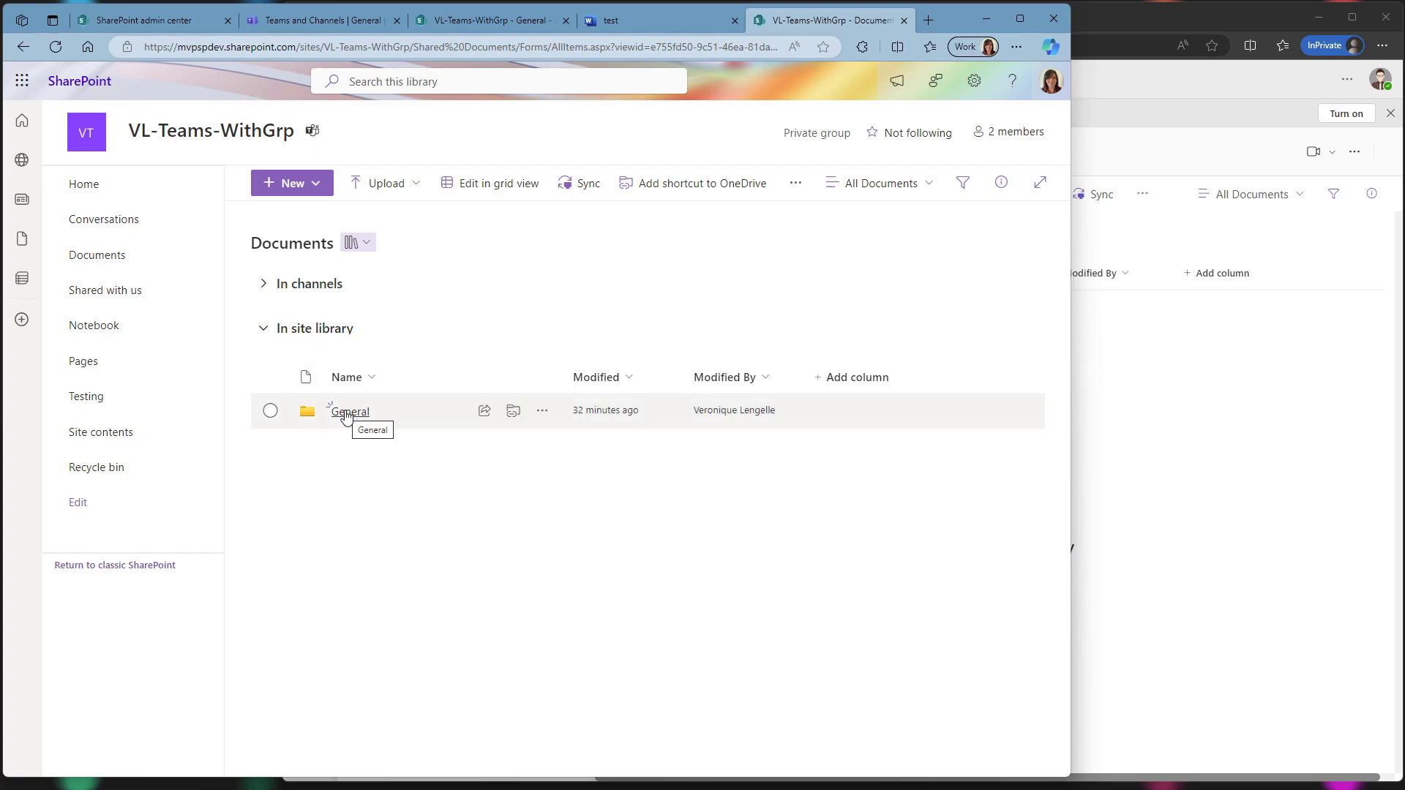
click(542, 411)
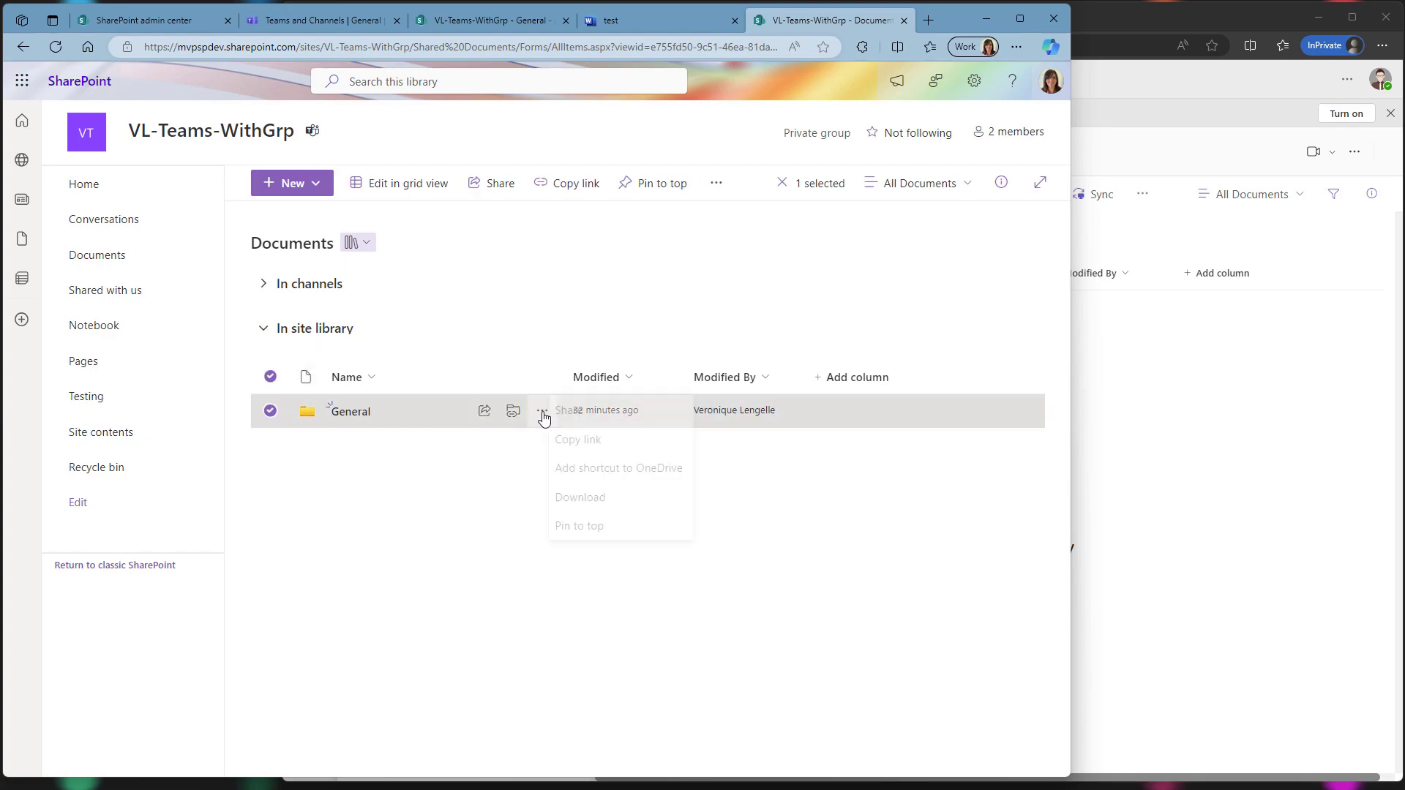
click(596, 469)
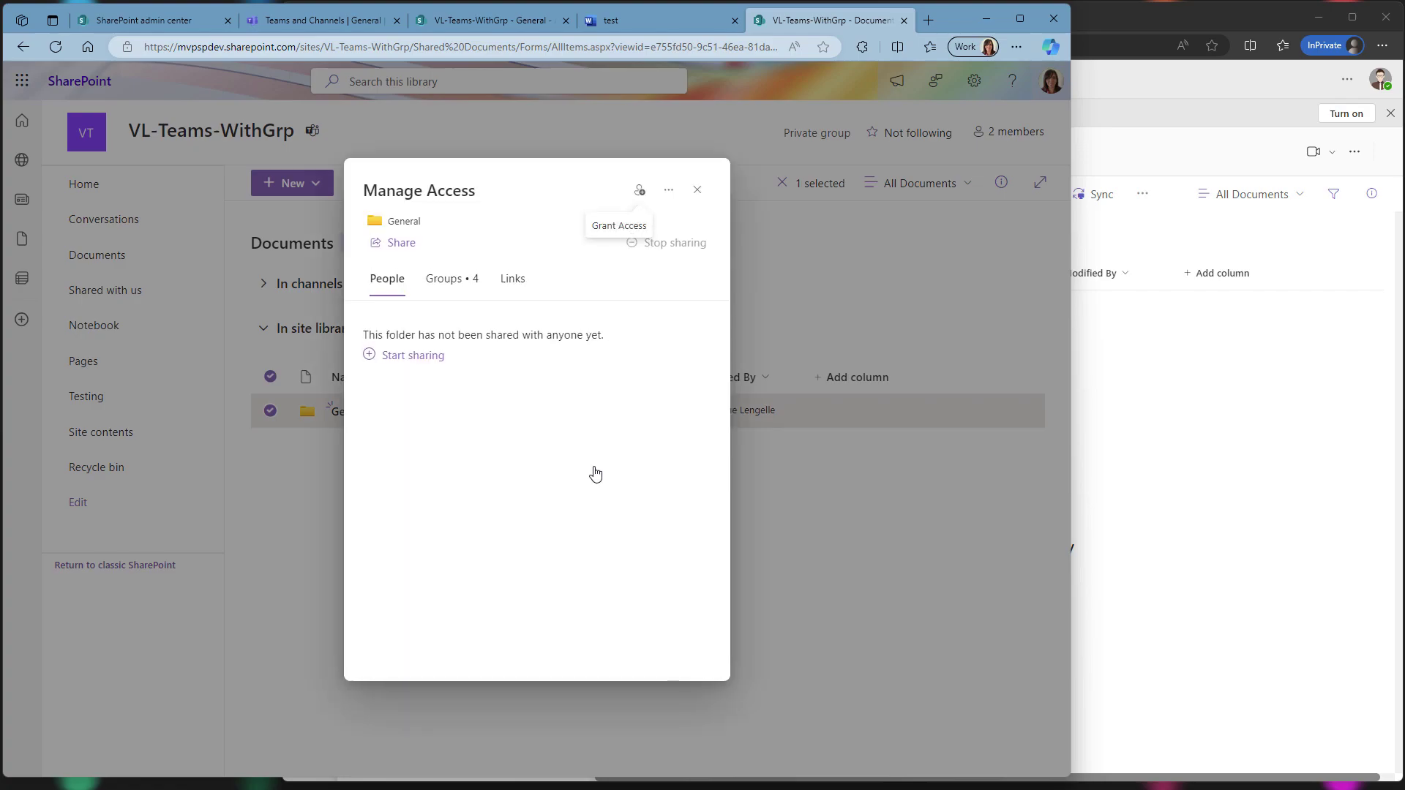
click(442, 287)
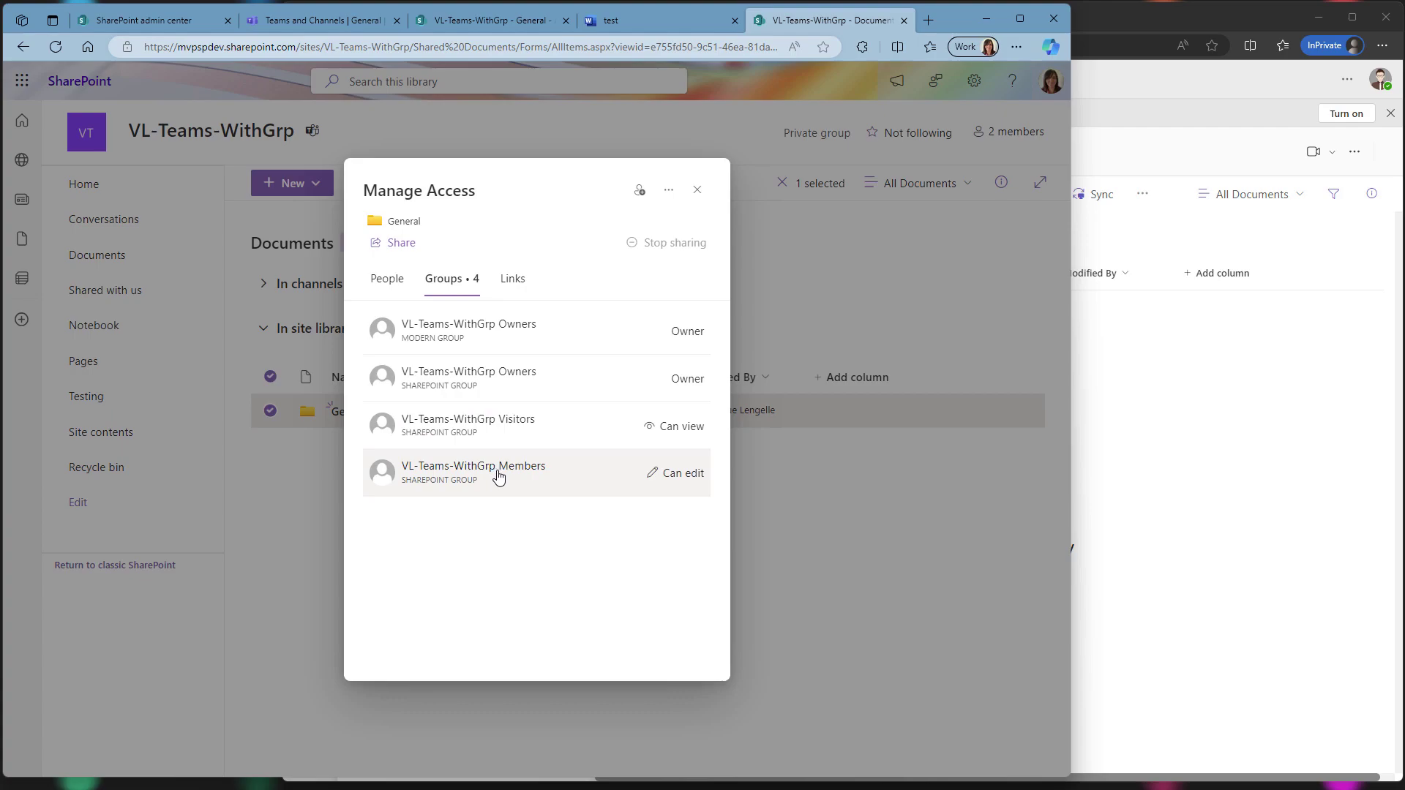
click(582, 482)
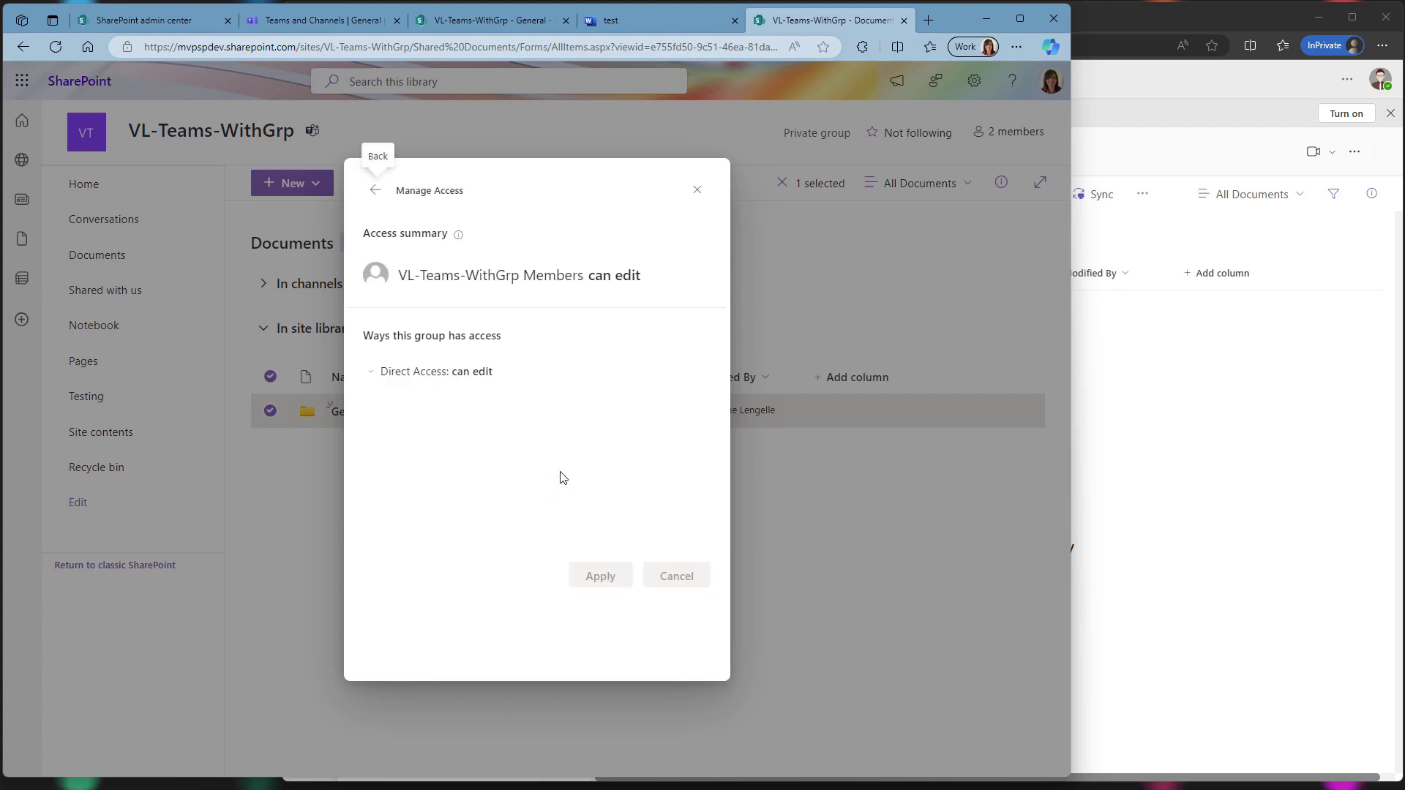
click(476, 430)
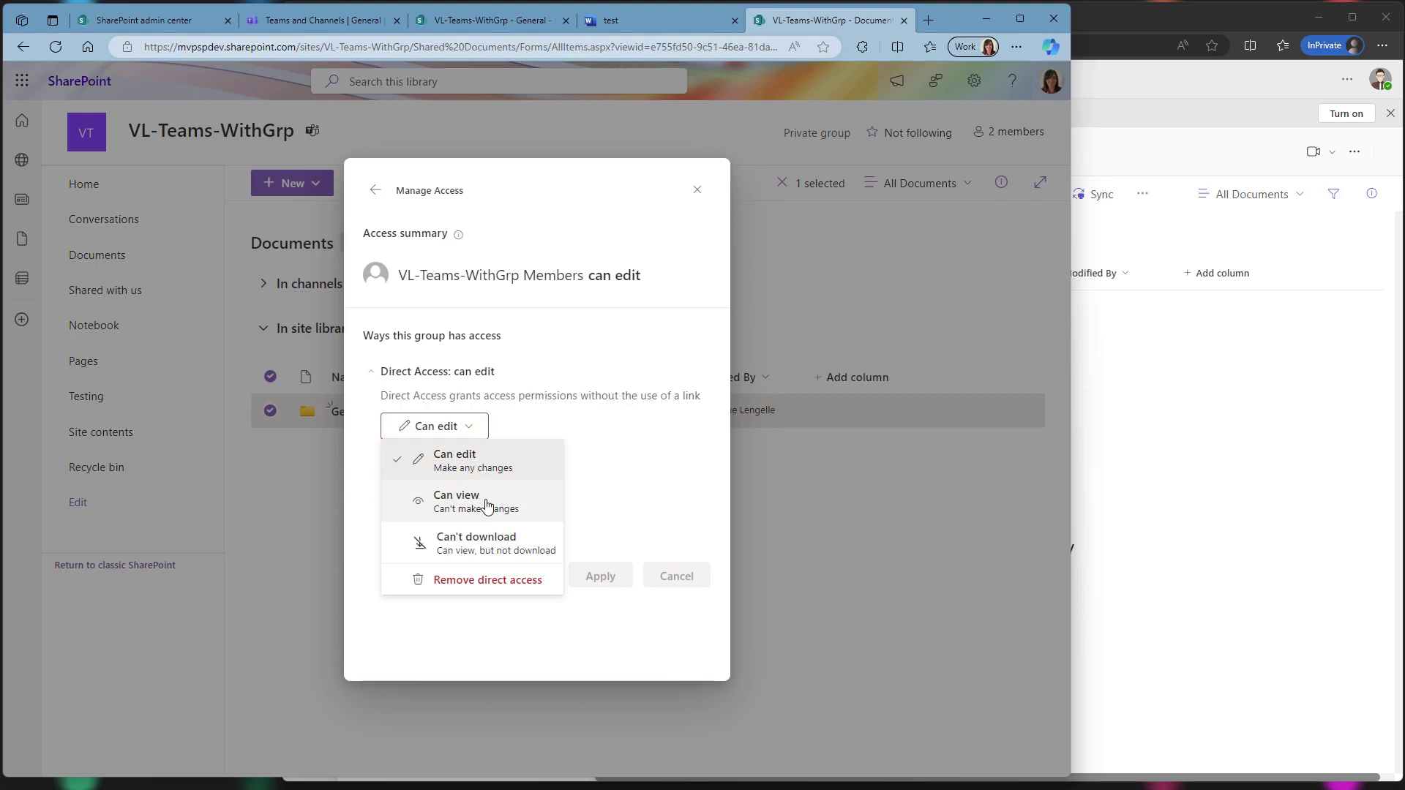
click(472, 582)
click(583, 473)
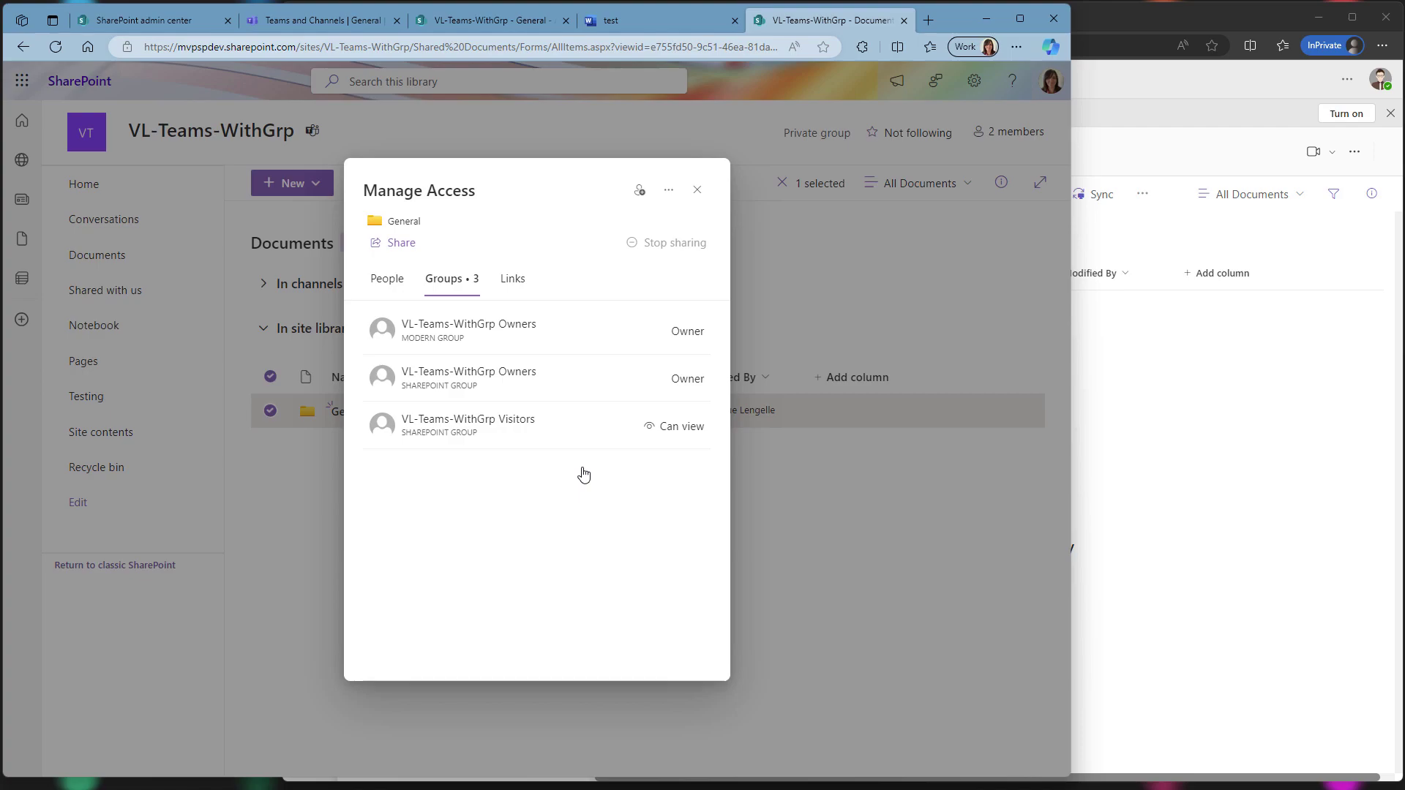
- As the team member in the InPrivate window, reload Teams and check whether the General channel's files are still accessible
click(1167, 16)
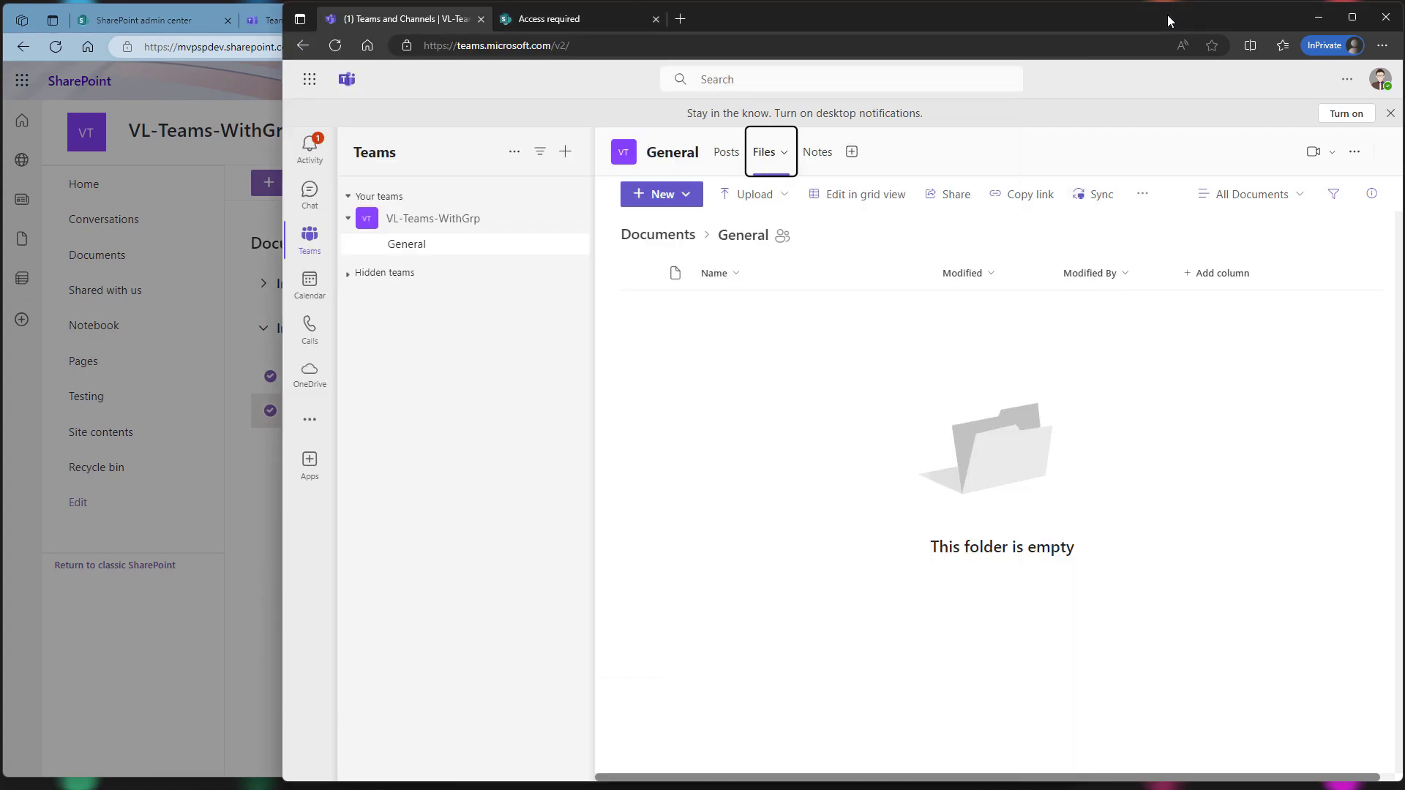
click(336, 46)
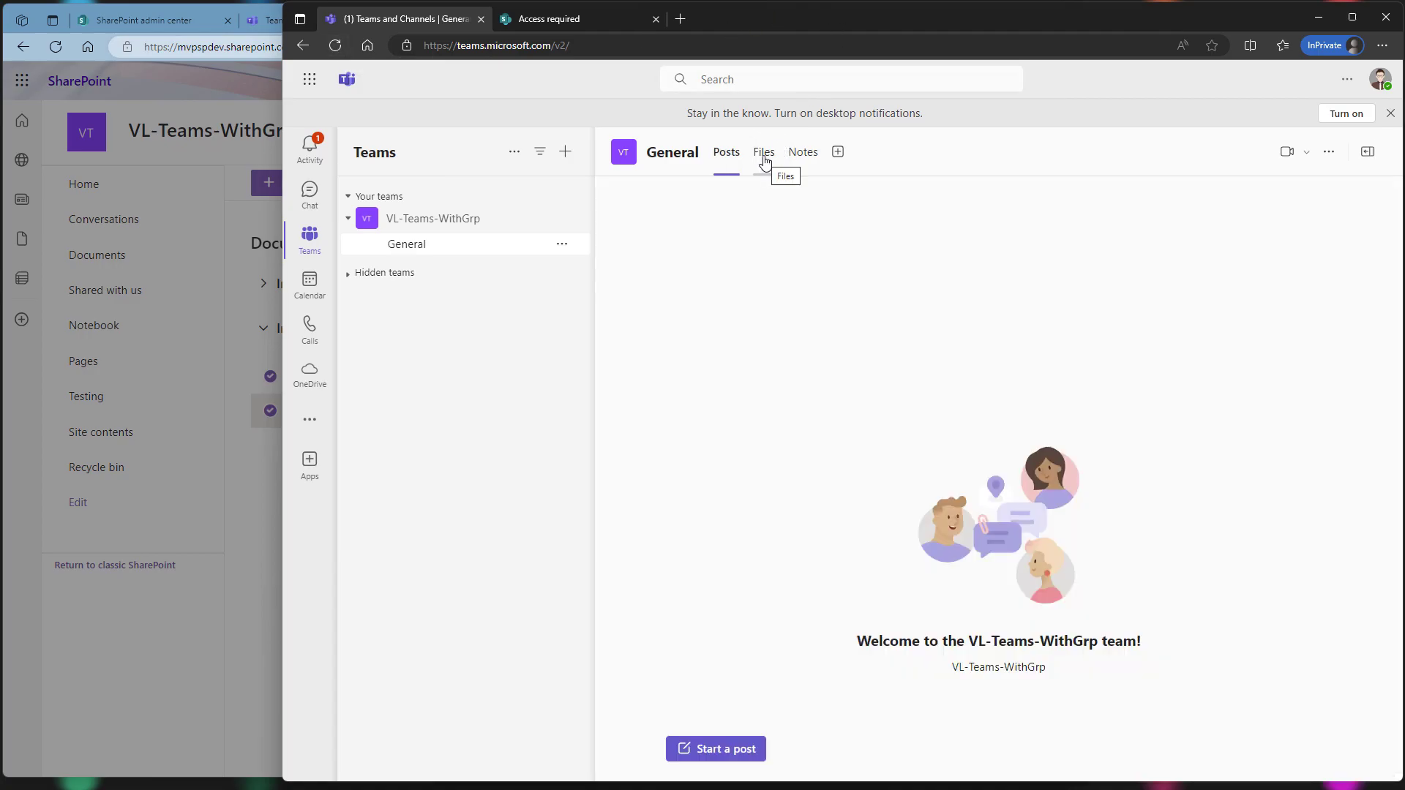
click(764, 154)
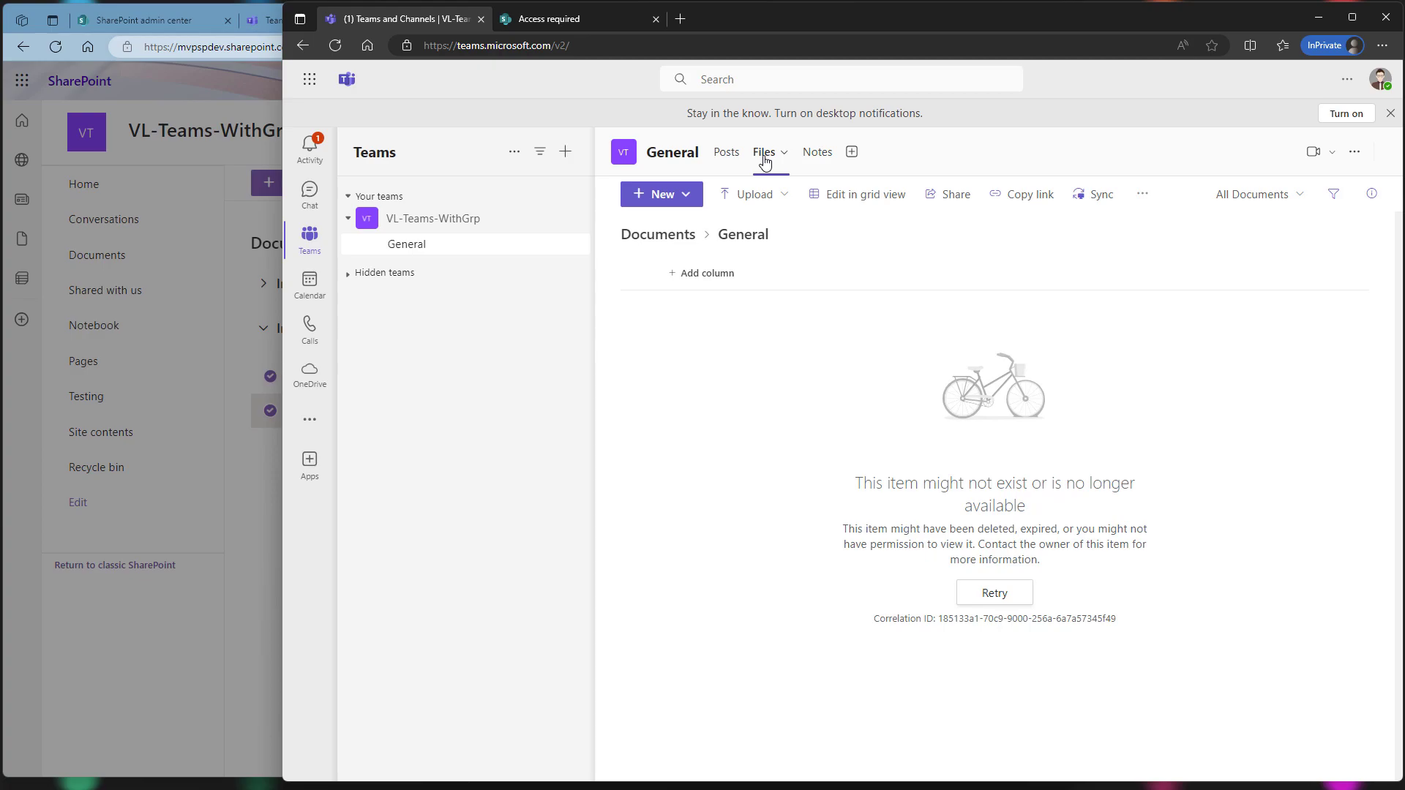
- Open the VL-Teams-WithGrp site as the team member and test access to the General folder in its Documents library
click(586, 26)
click(803, 46)
key(ctrl+v)
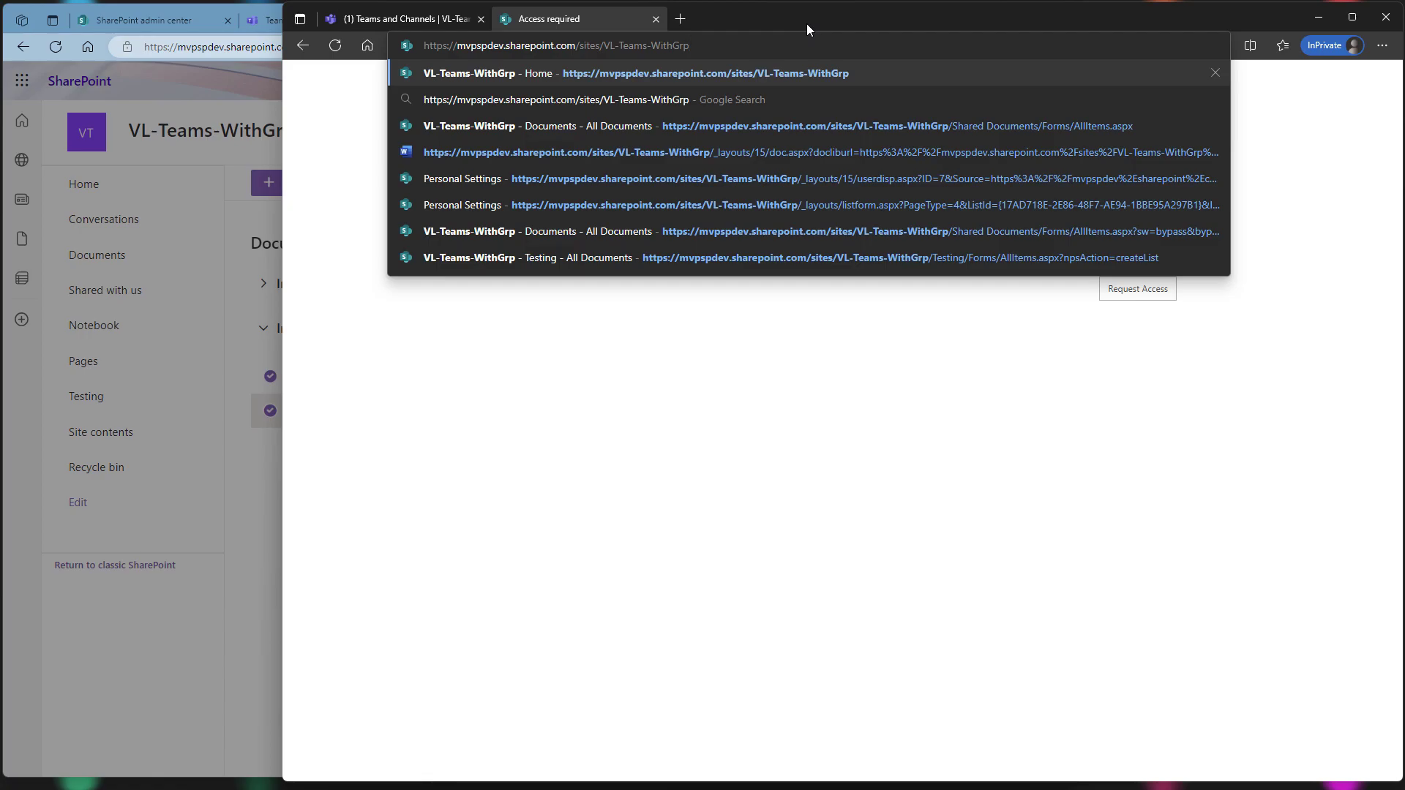
key(Return)
click(405, 253)
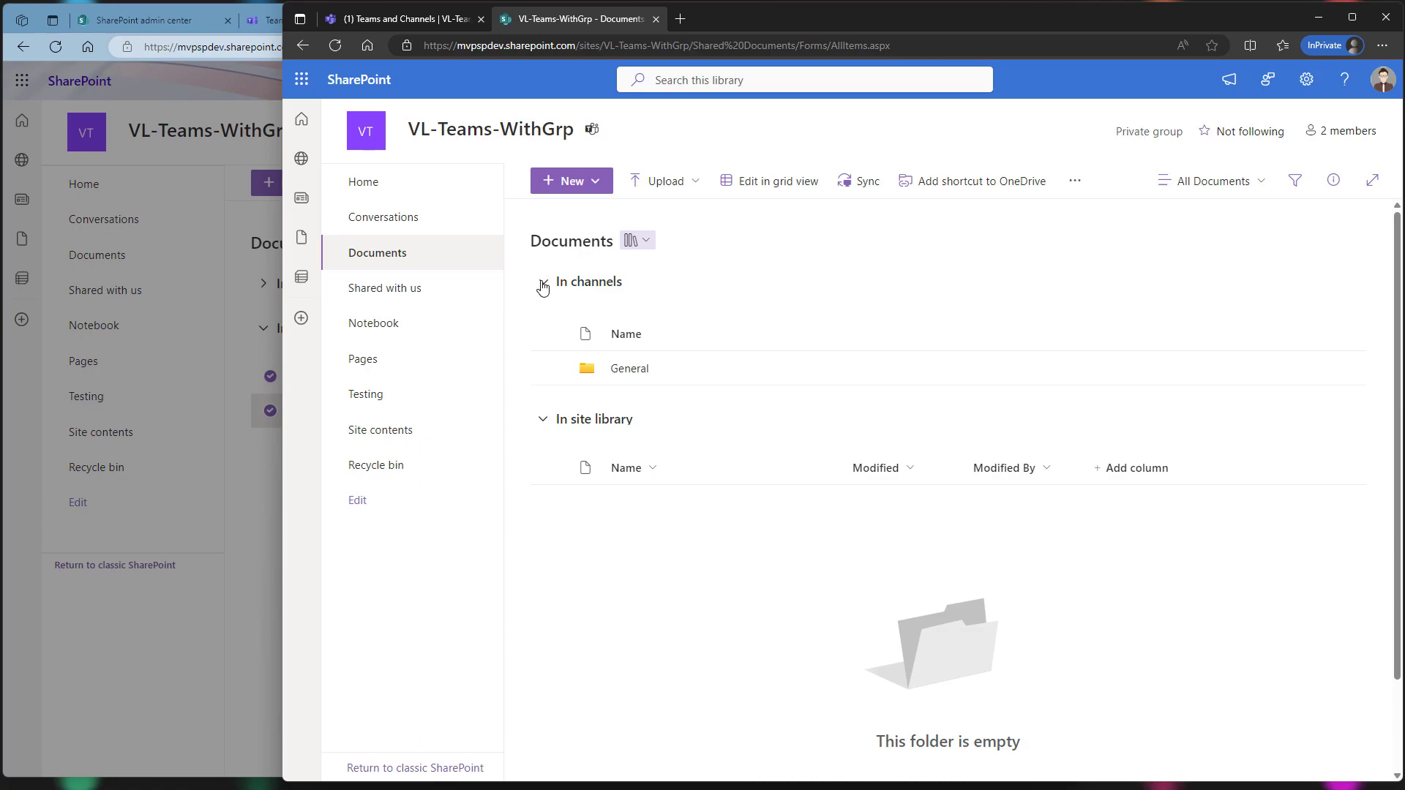
click(631, 370)
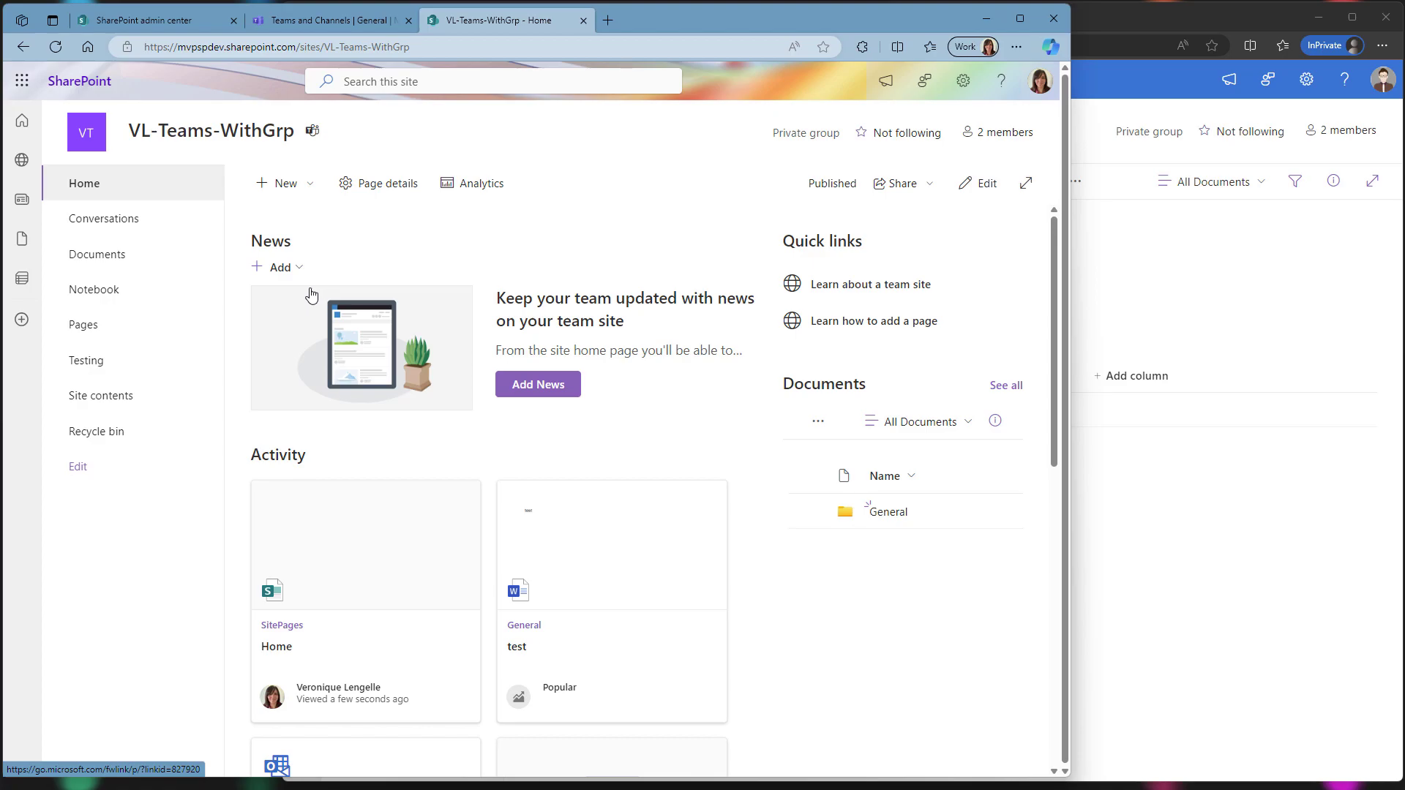
- In the main browser window, review the VL-Teams-WithGrp site's permissions and how its members can share
click(963, 81)
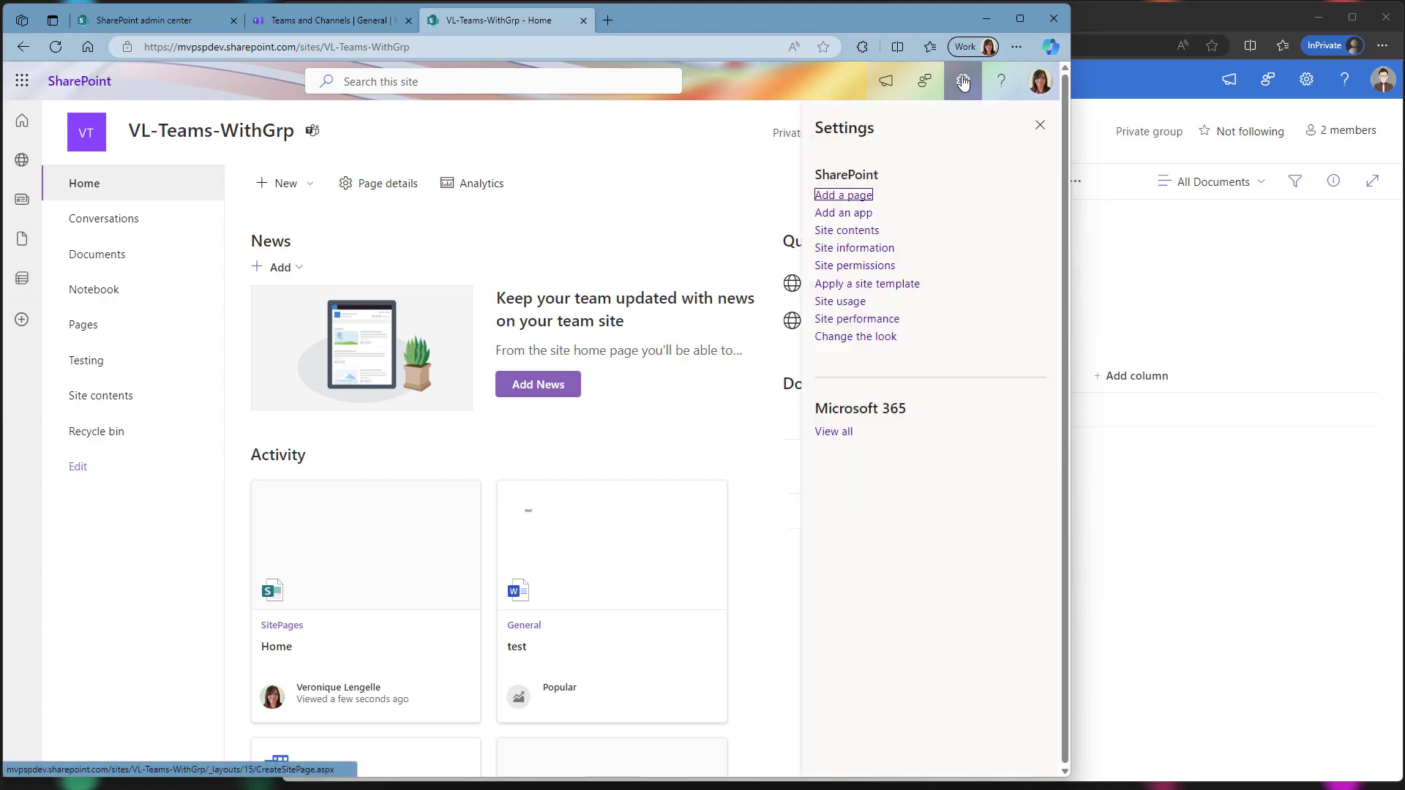
click(882, 265)
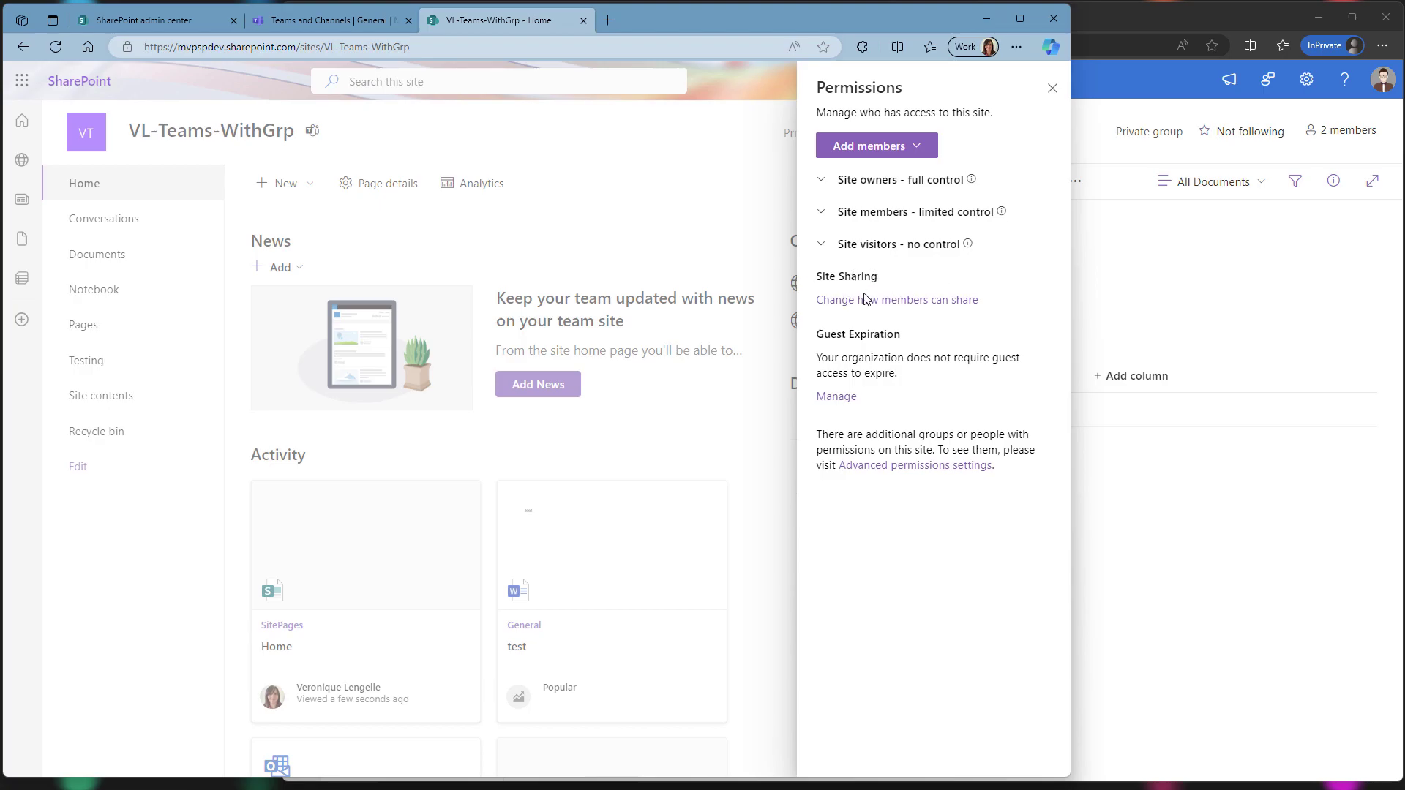
click(894, 300)
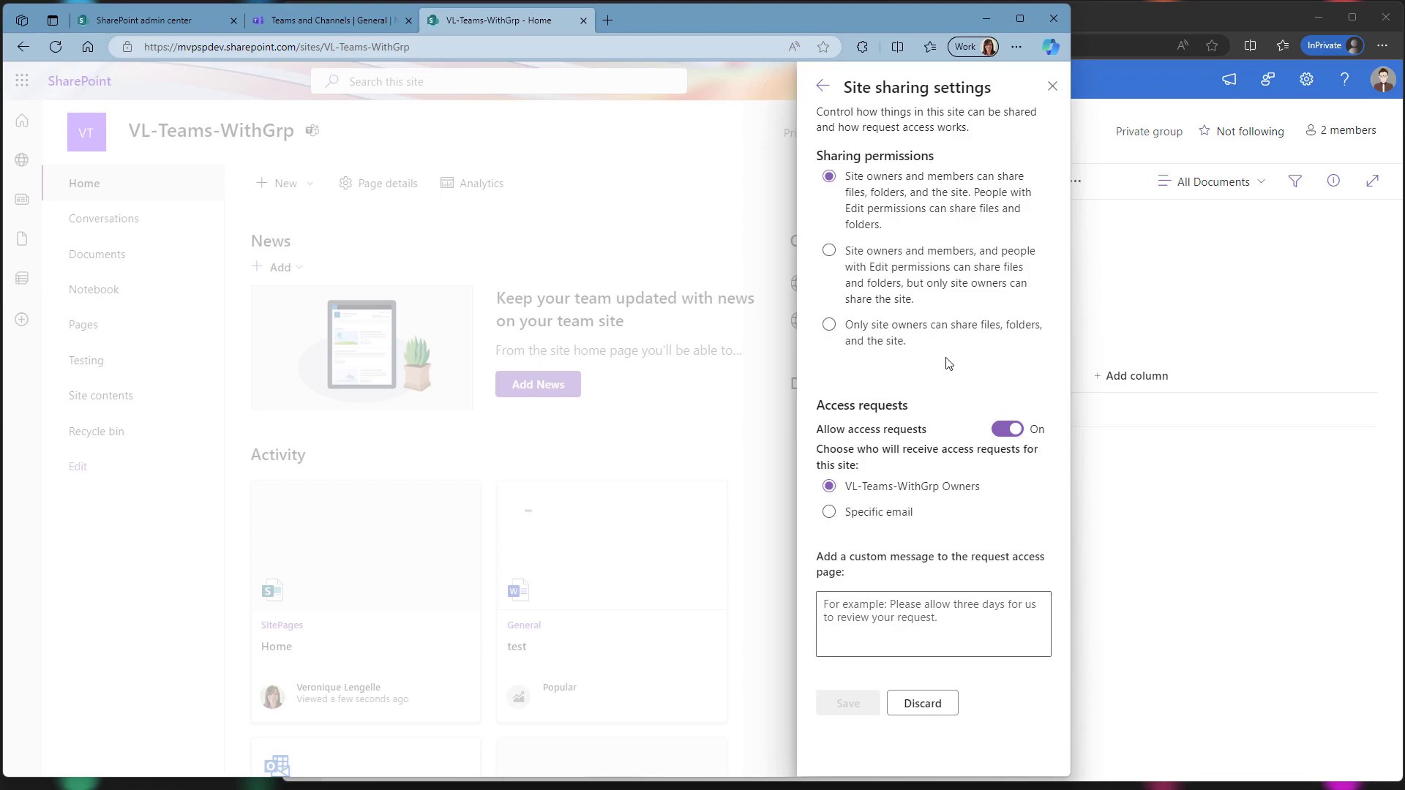
click(823, 87)
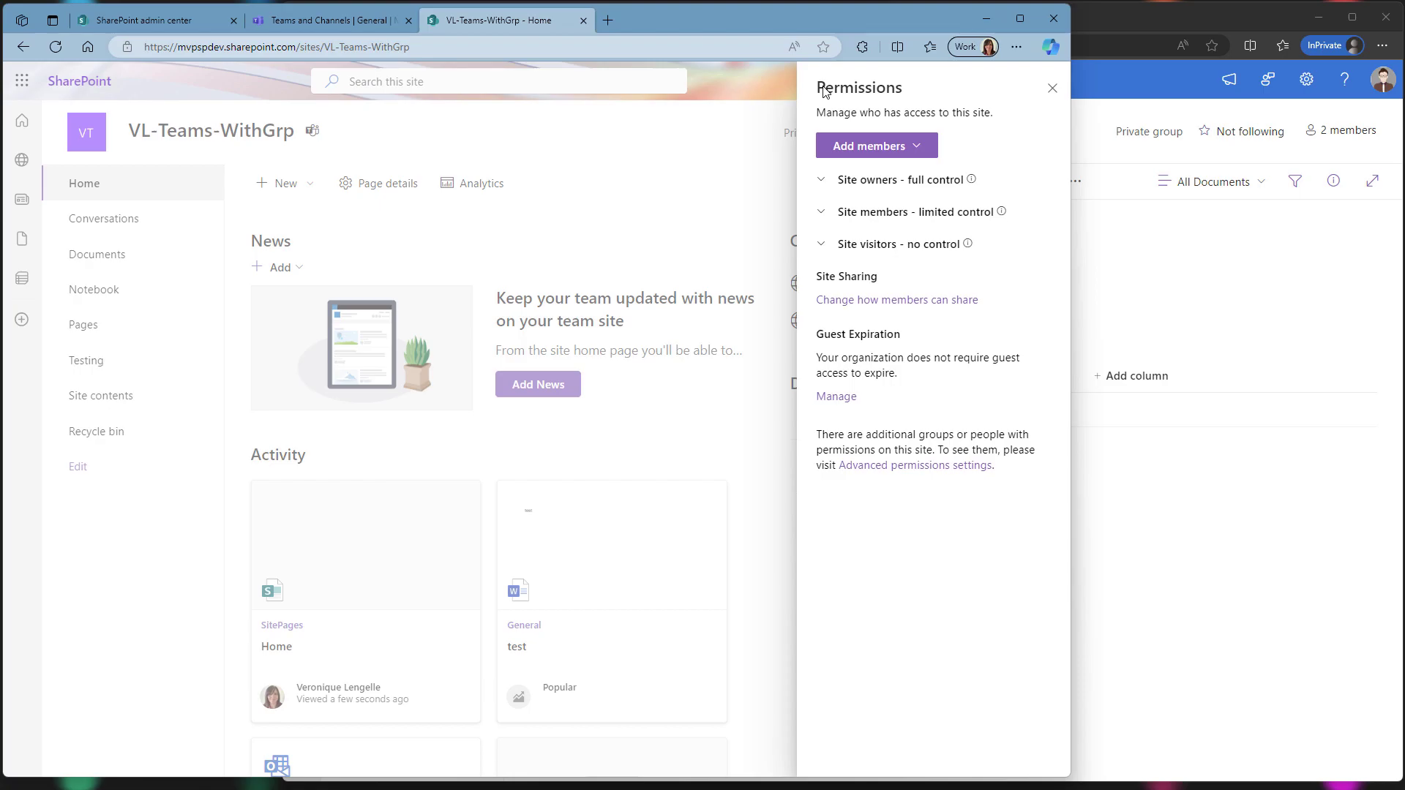
- Add the sales manager to the VL-Teams-WithGrp group with the Owner role and save the membership
click(915, 147)
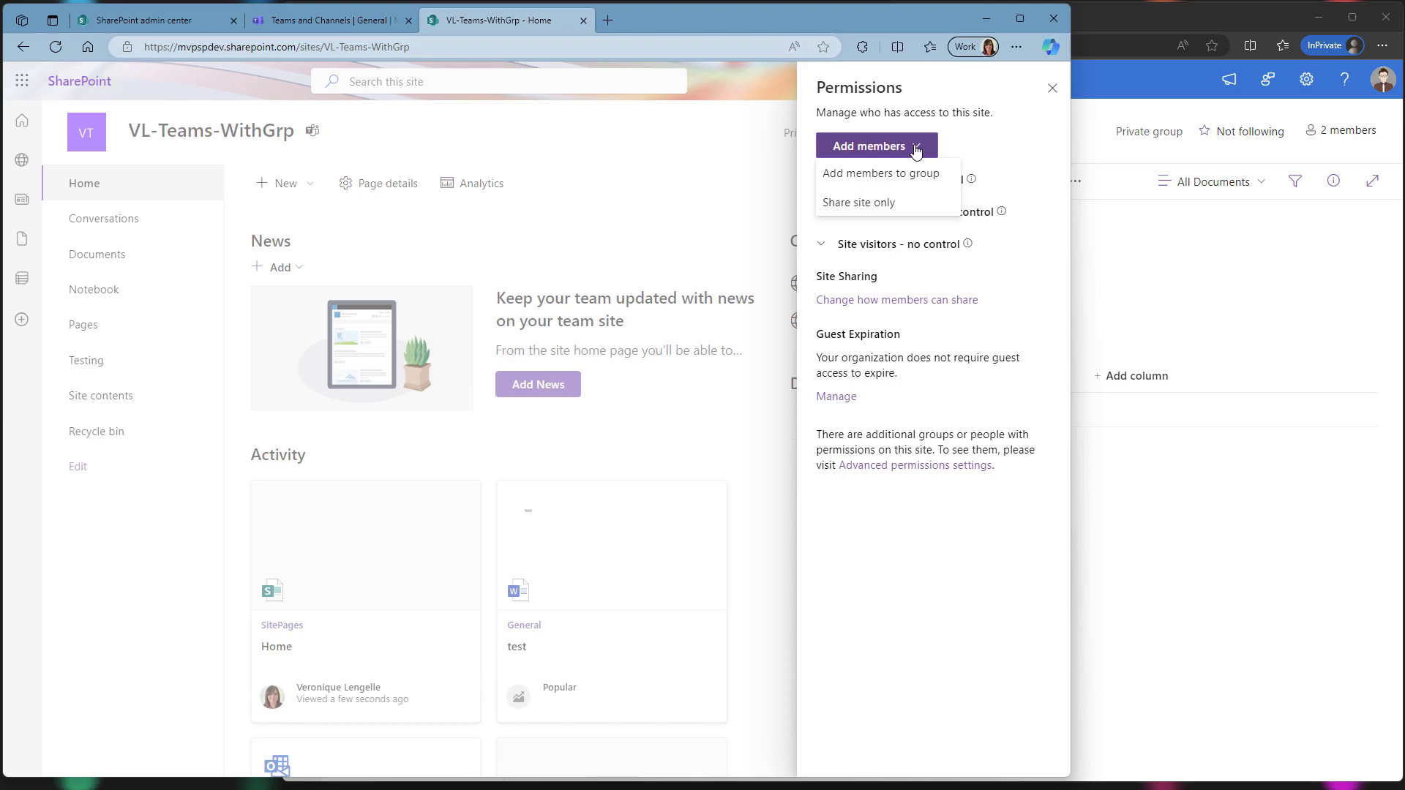
click(884, 179)
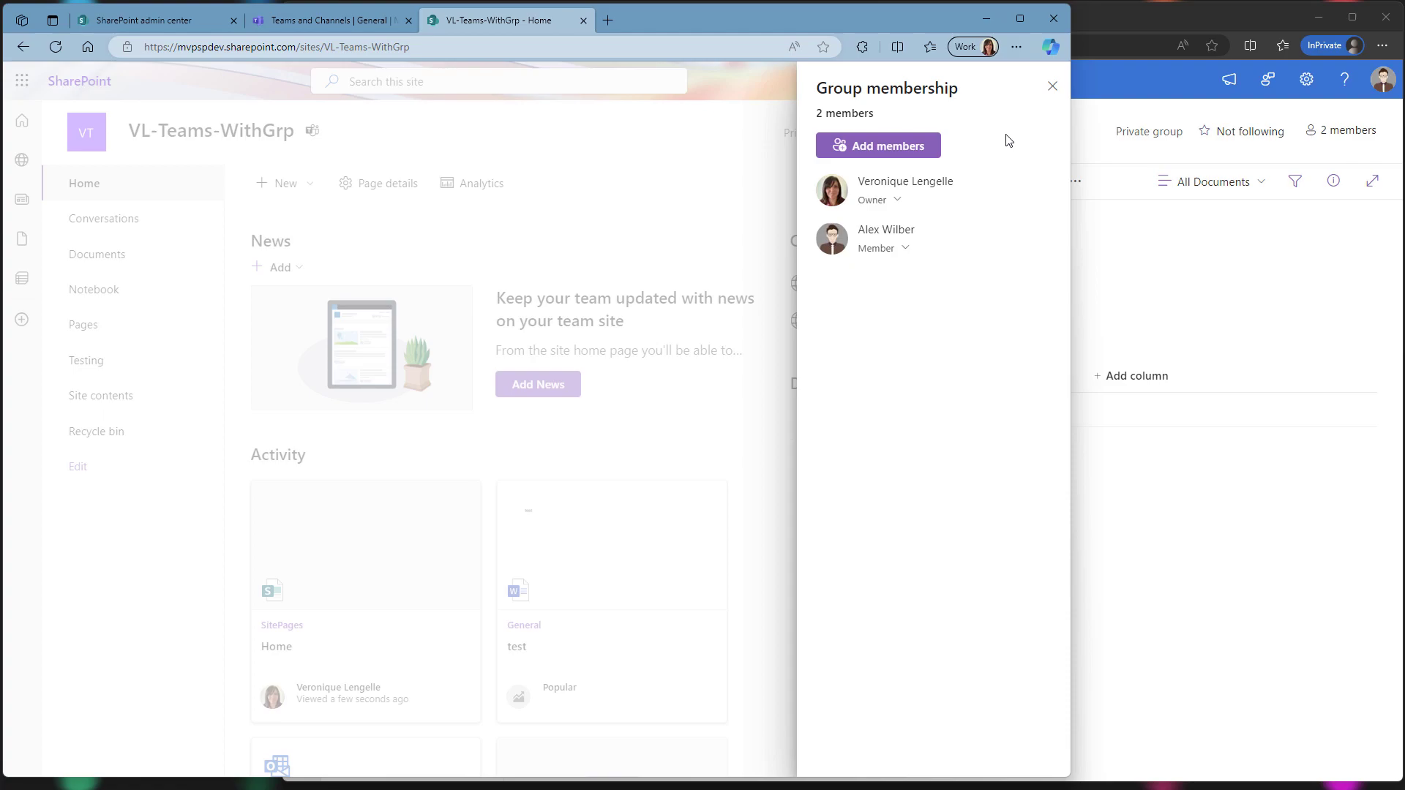
click(884, 149)
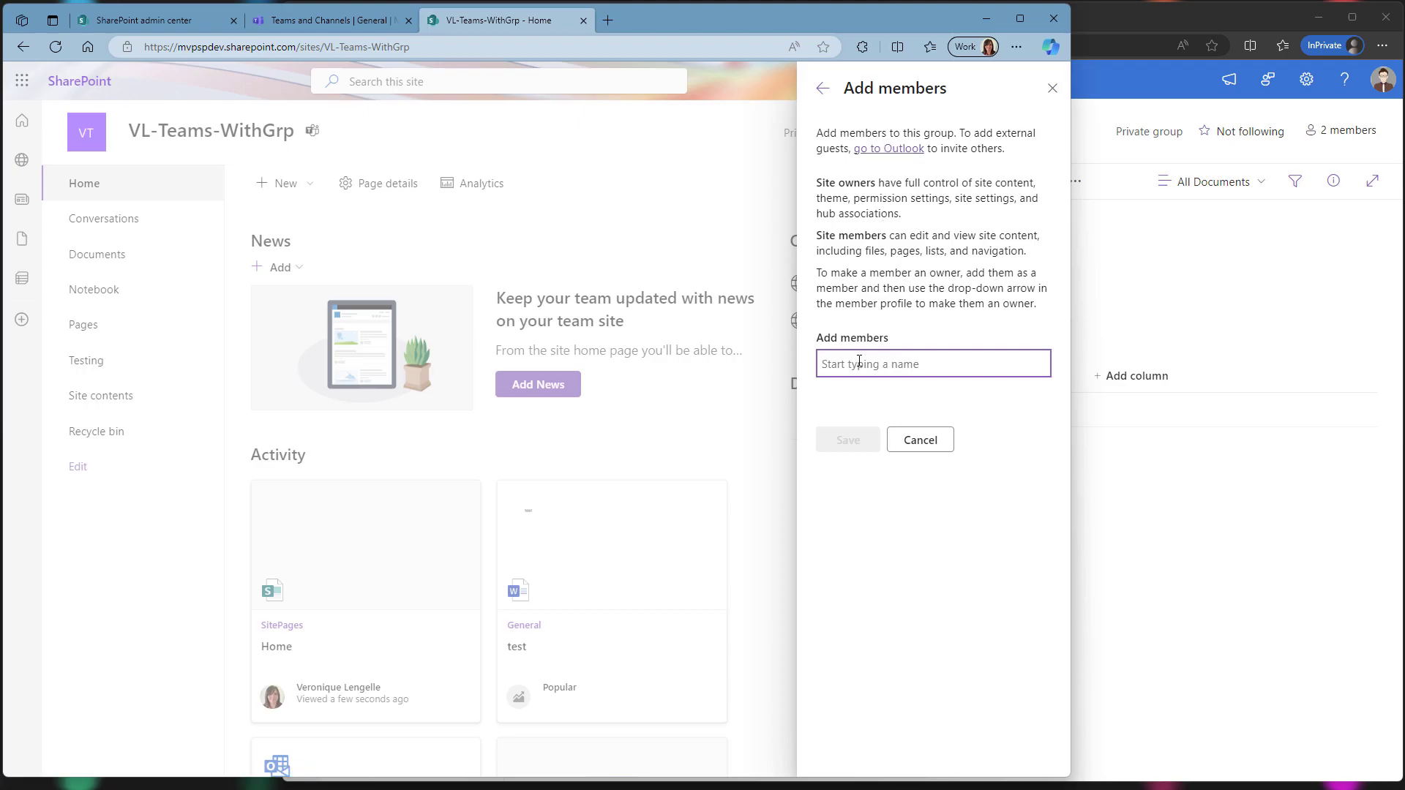
text(lisa)
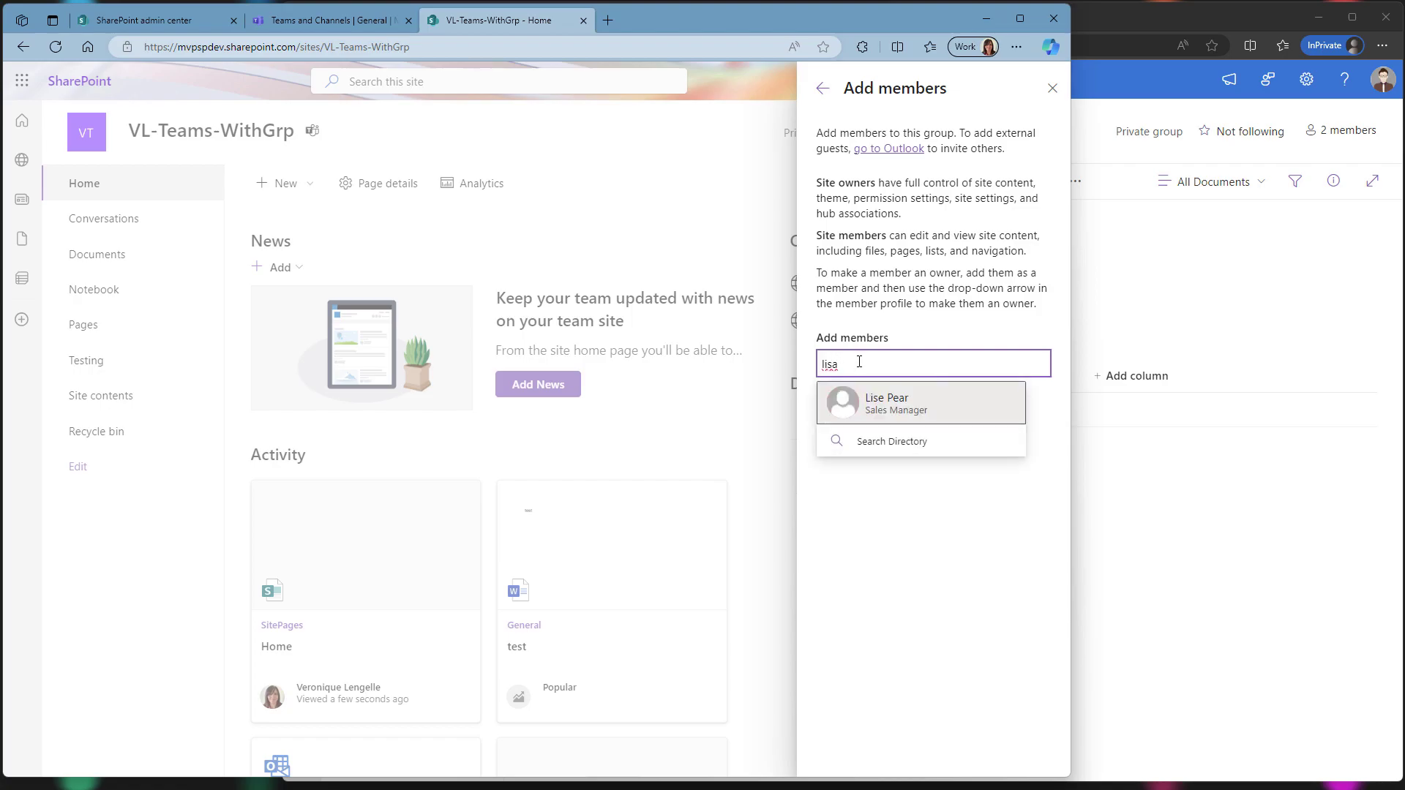
click(896, 411)
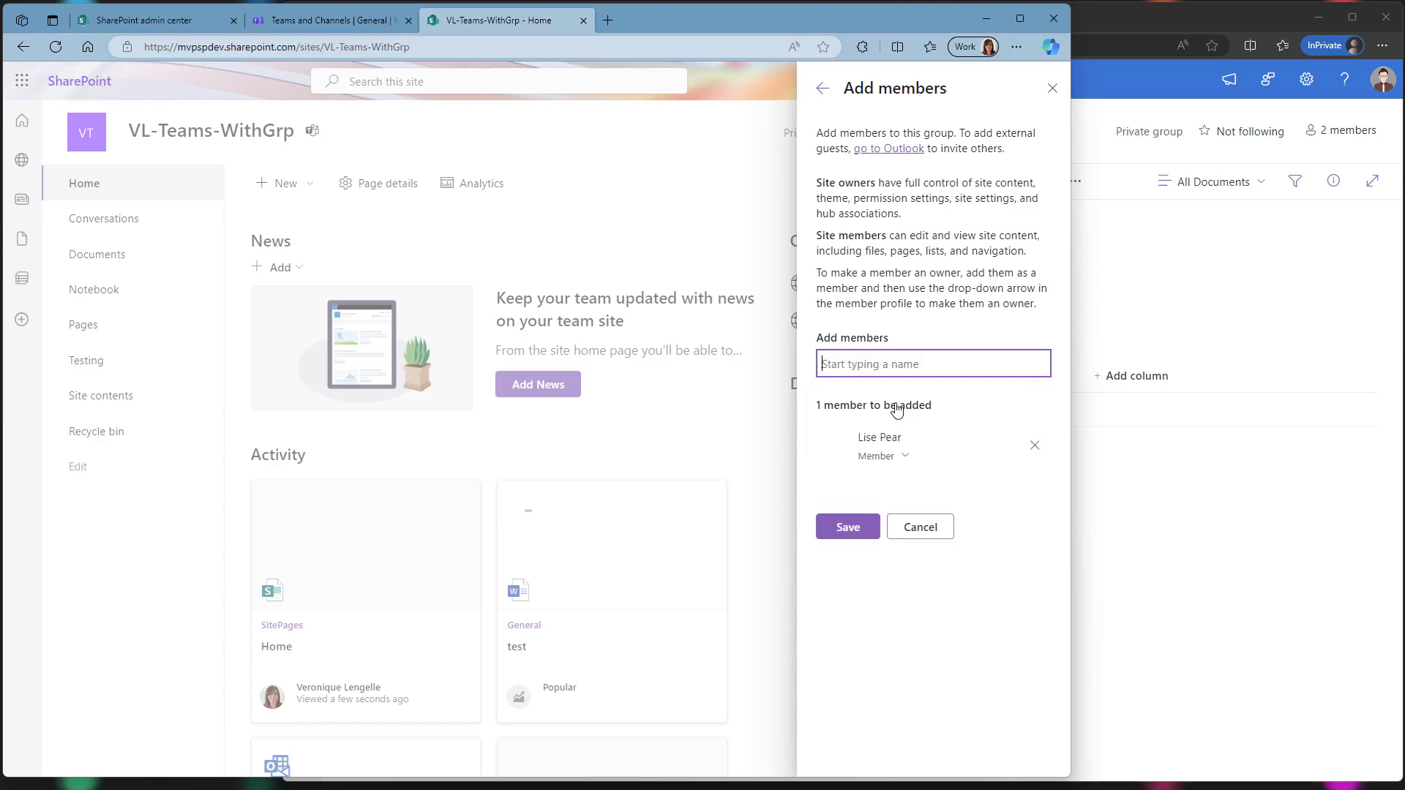
click(906, 458)
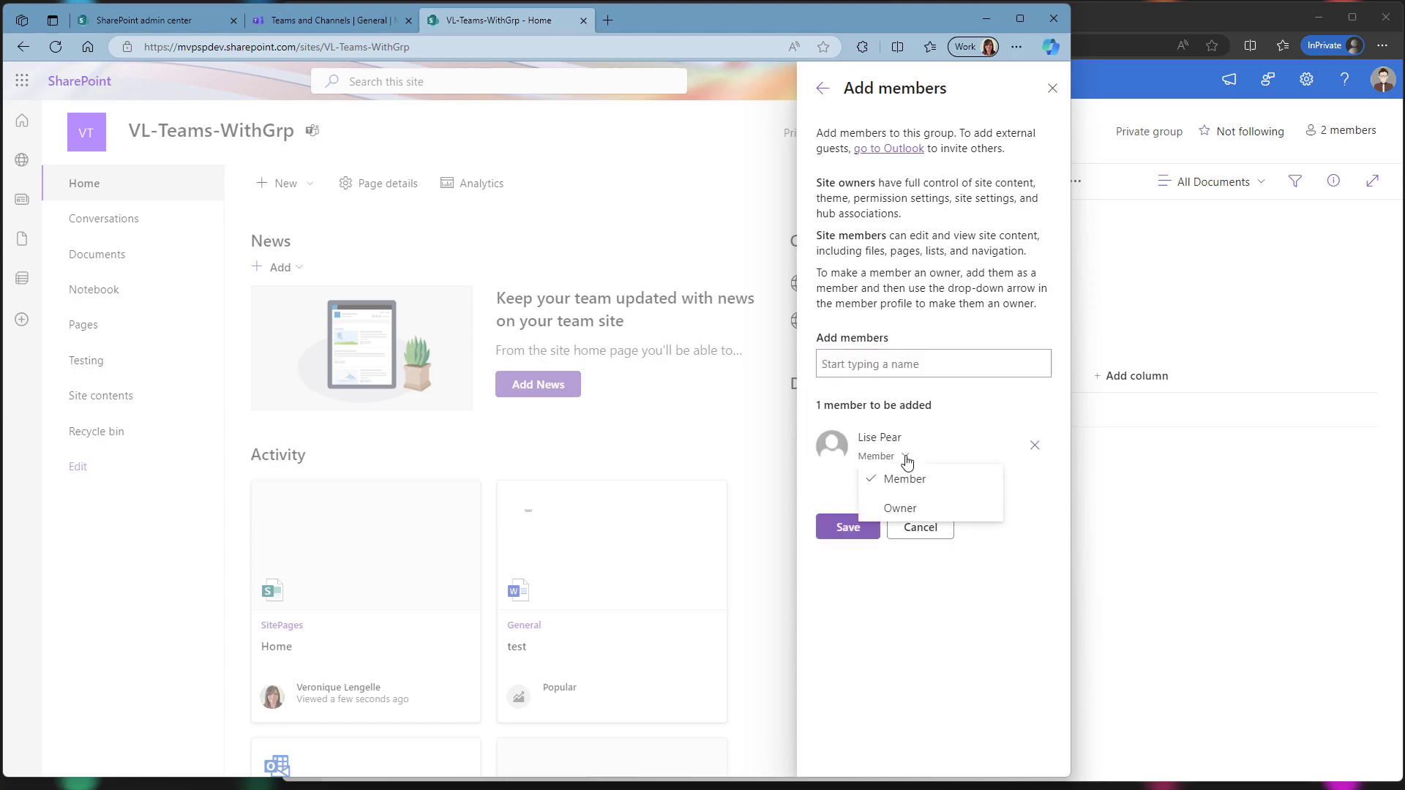
click(902, 508)
click(839, 530)
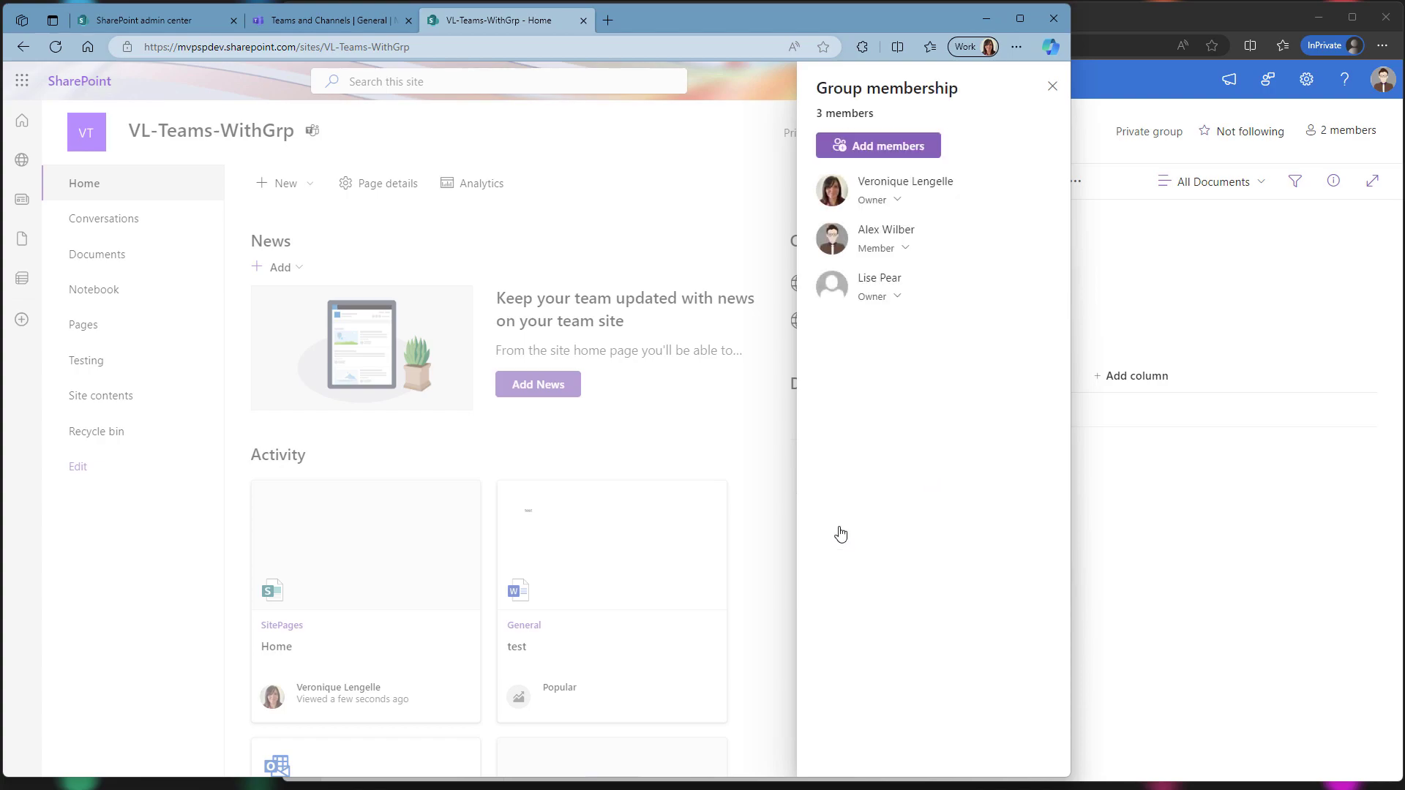
- Reload Teams in the main browser window and check the VL-Teams-WithGrp team's owners and members
click(336, 21)
click(56, 47)
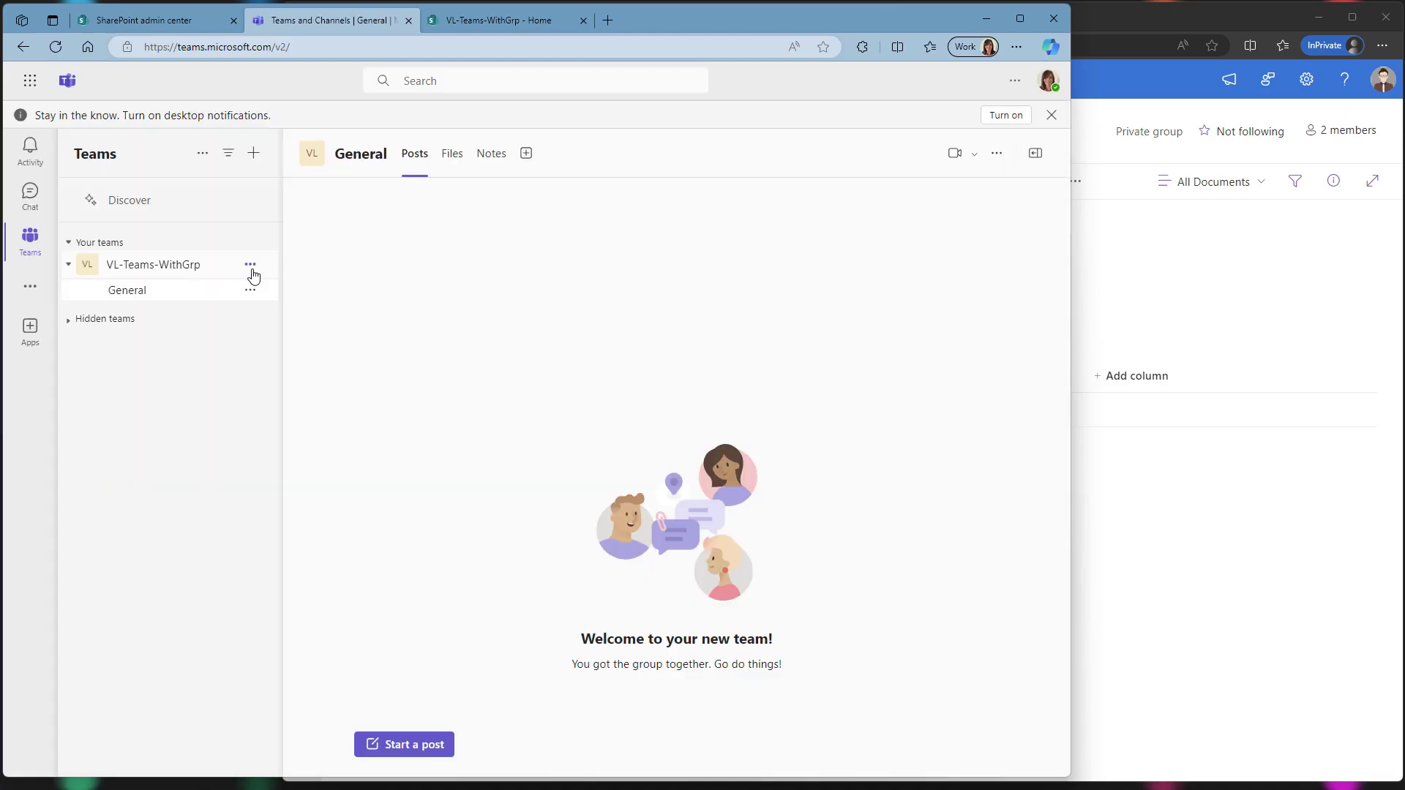
click(251, 267)
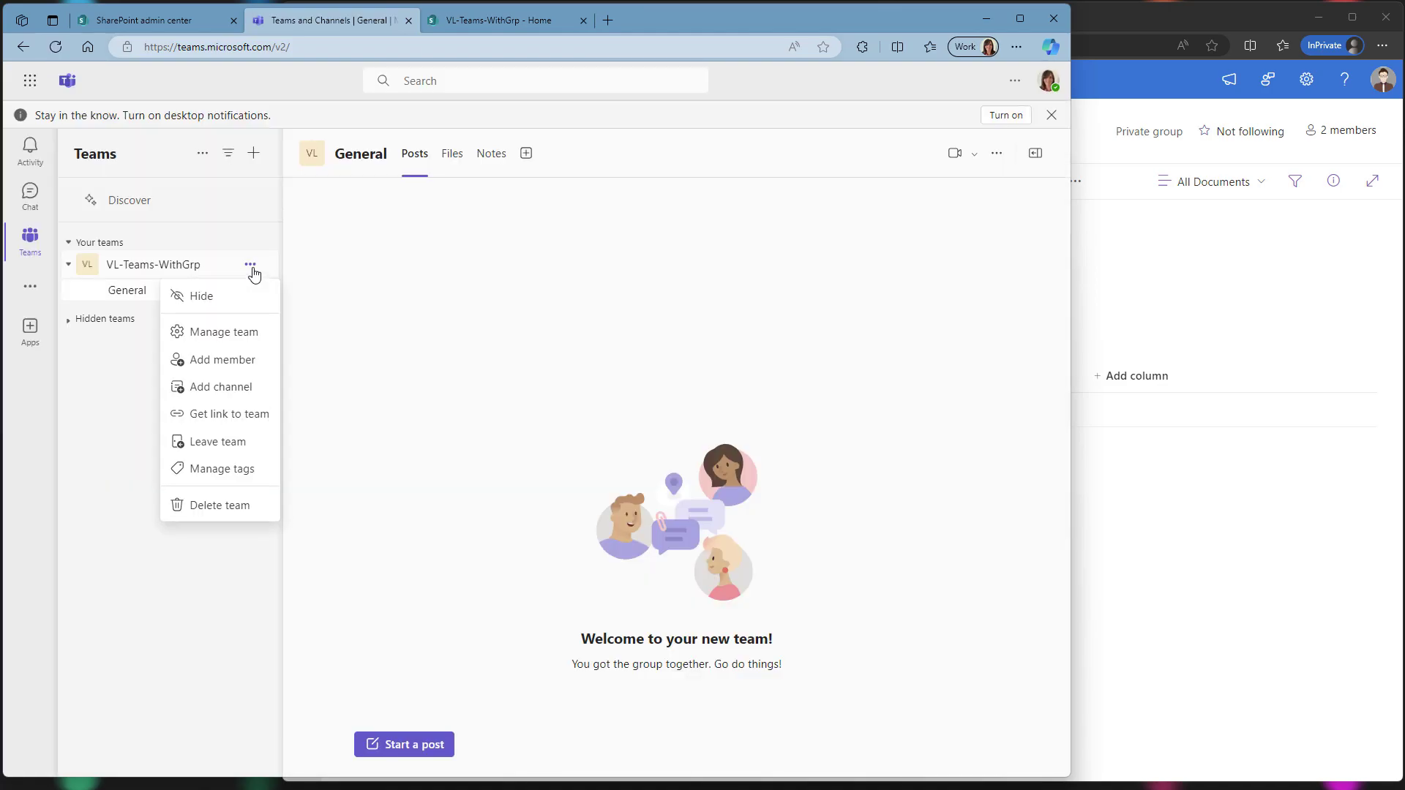
click(254, 333)
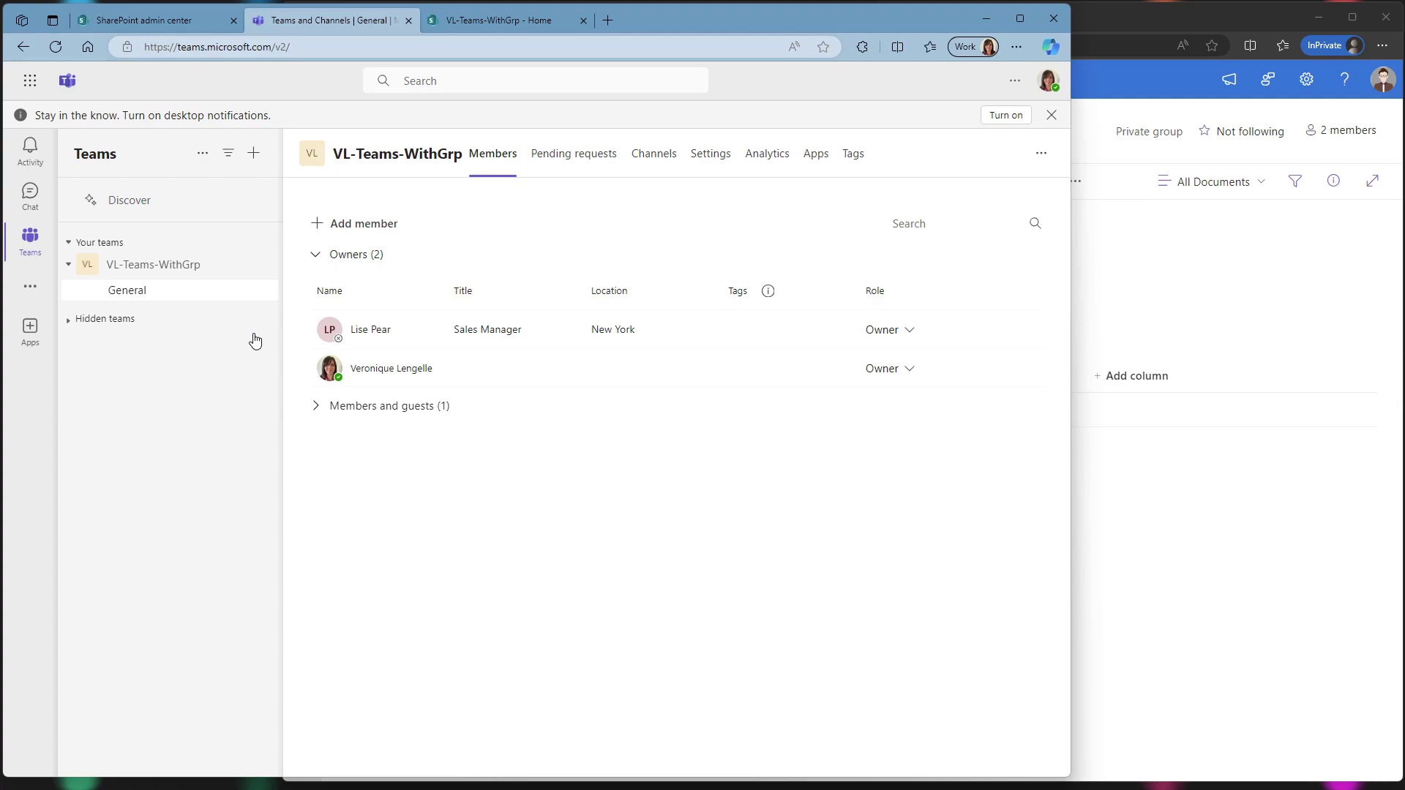
- Share only the VL-Teams-WithGrp site, without group membership, with a new user at Edit permission and with an email notification
click(537, 20)
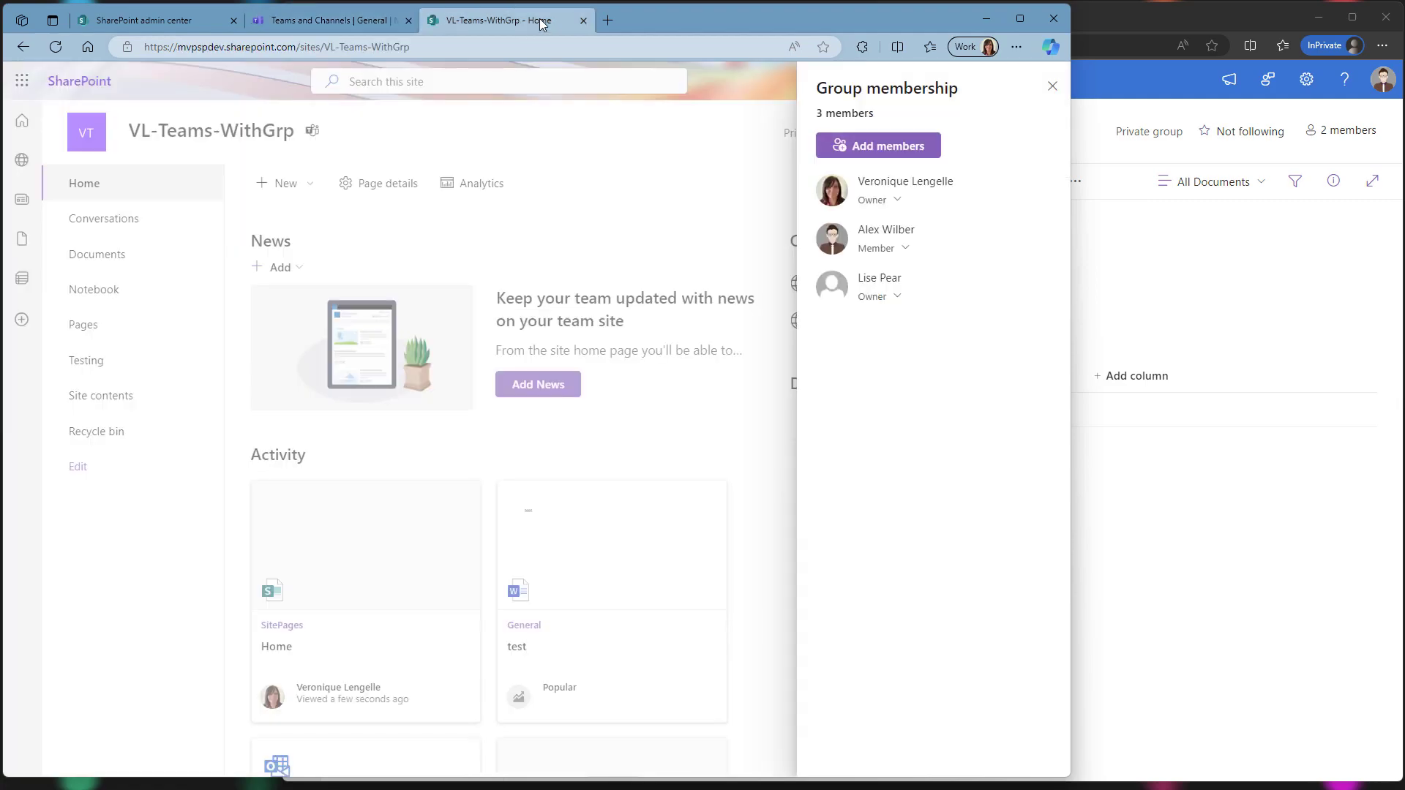
click(963, 80)
click(878, 266)
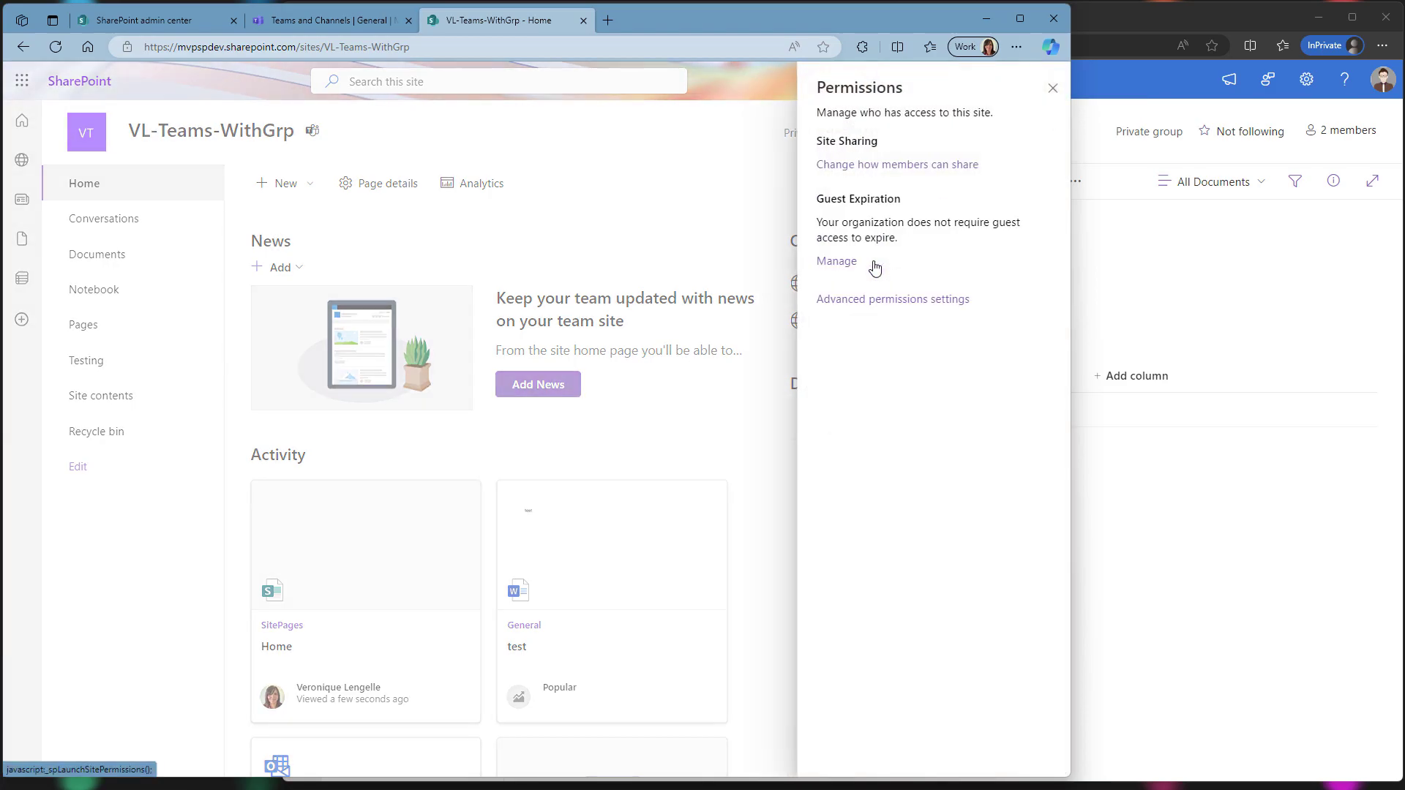
click(915, 147)
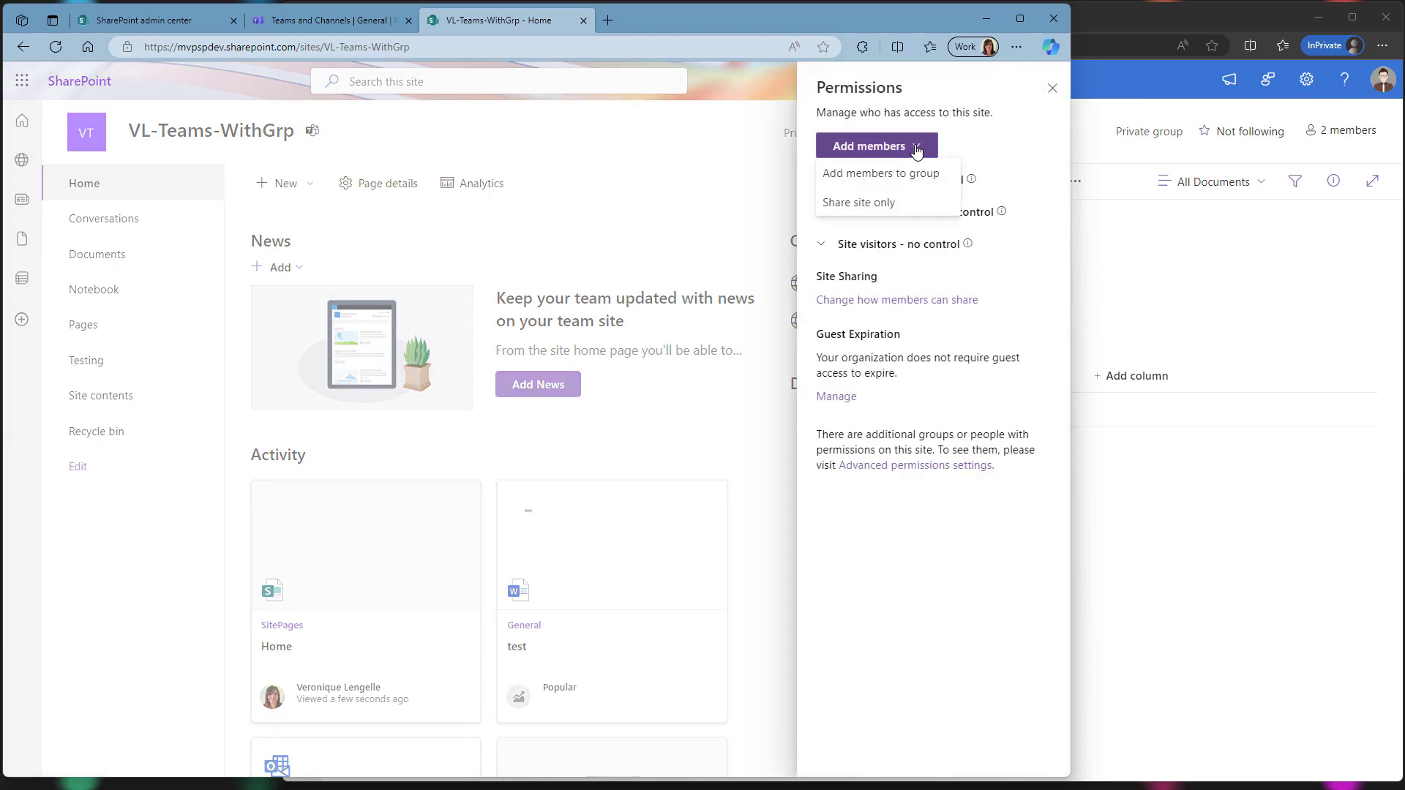
click(885, 204)
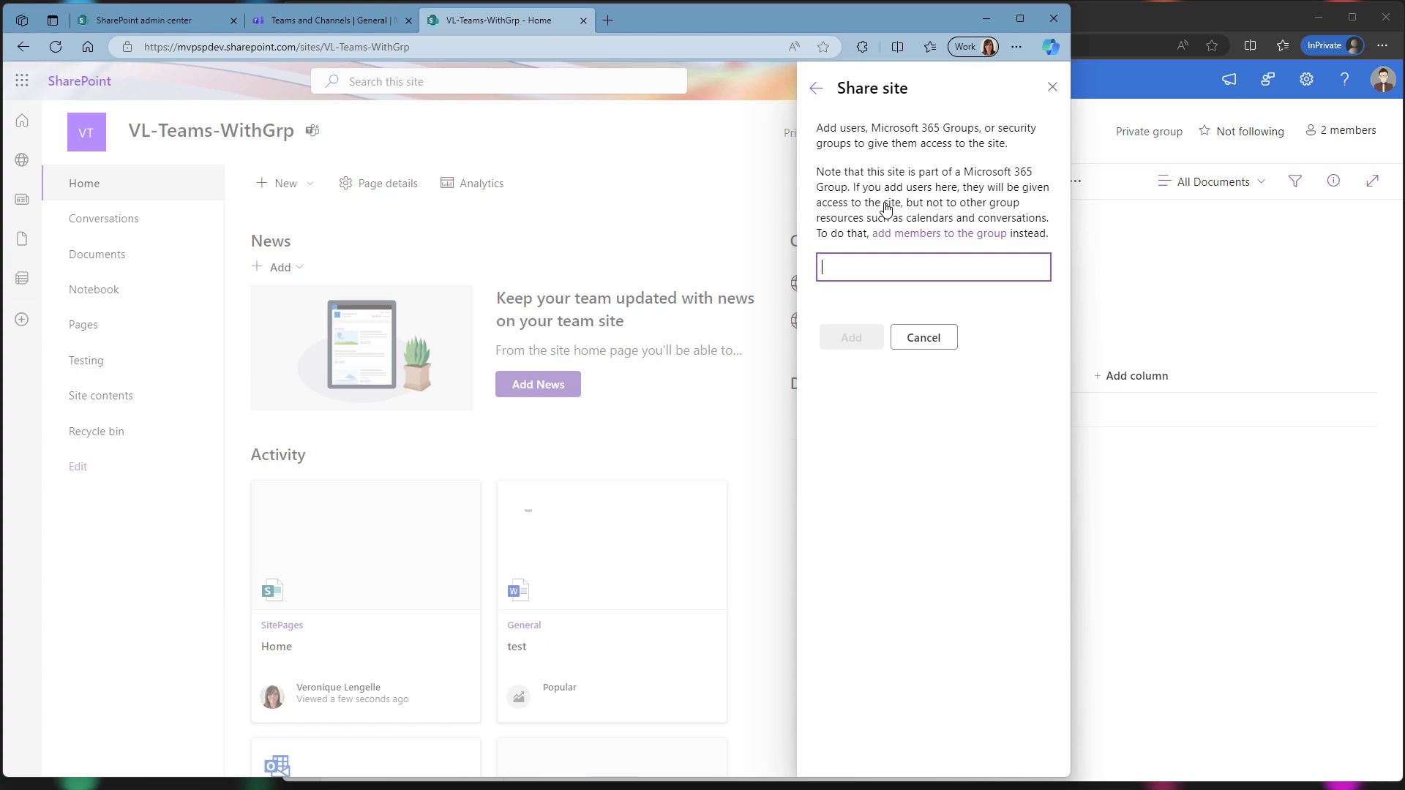
text(john smi)
click(898, 305)
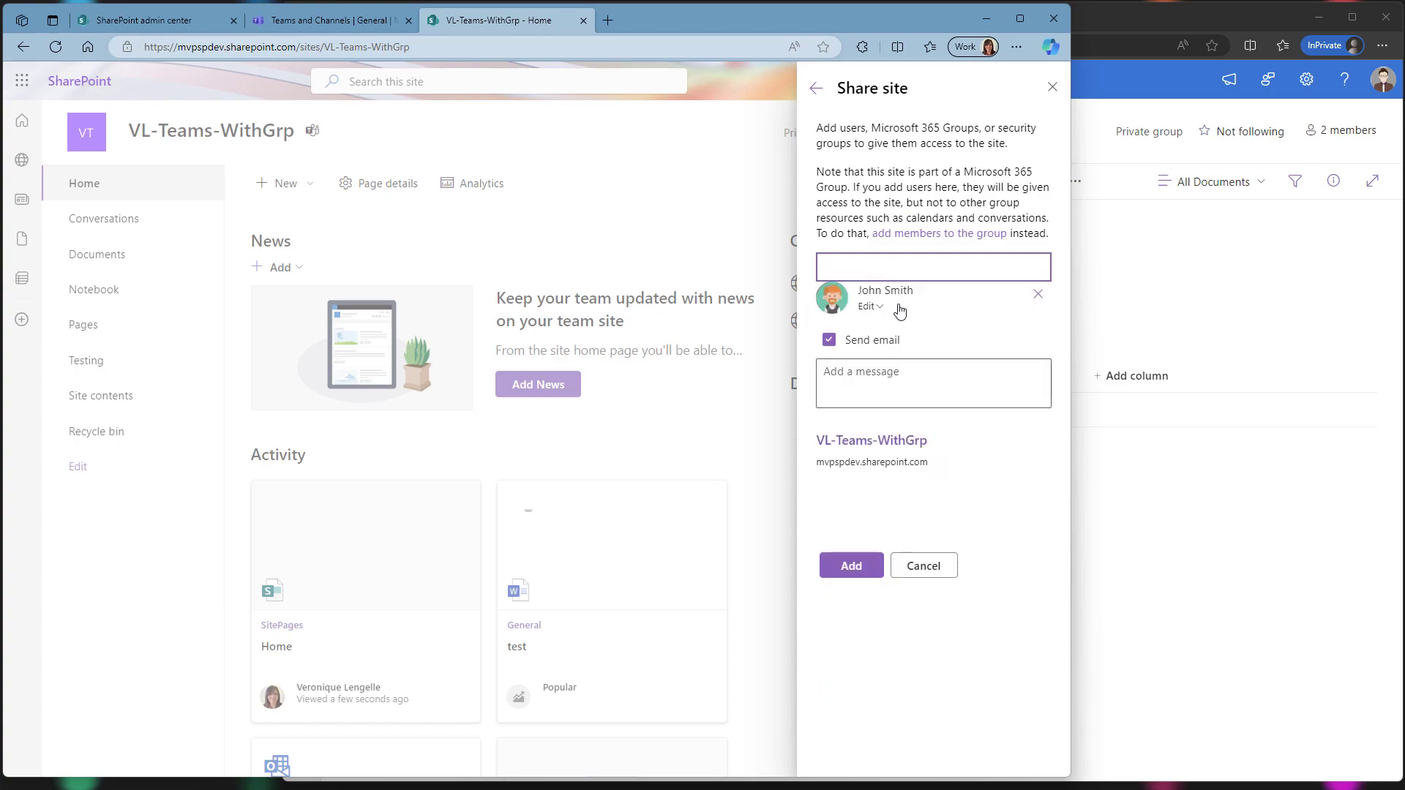
click(882, 310)
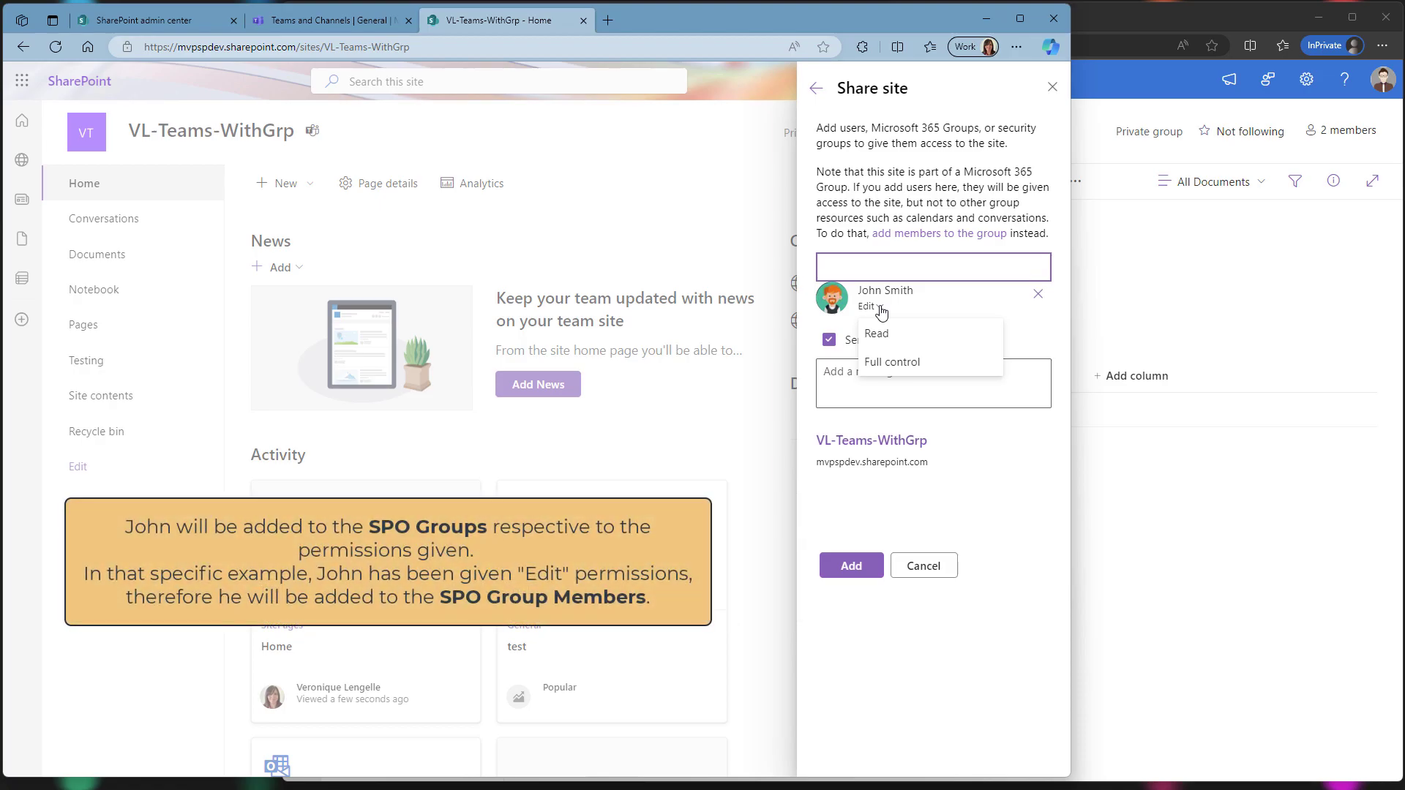
click(882, 311)
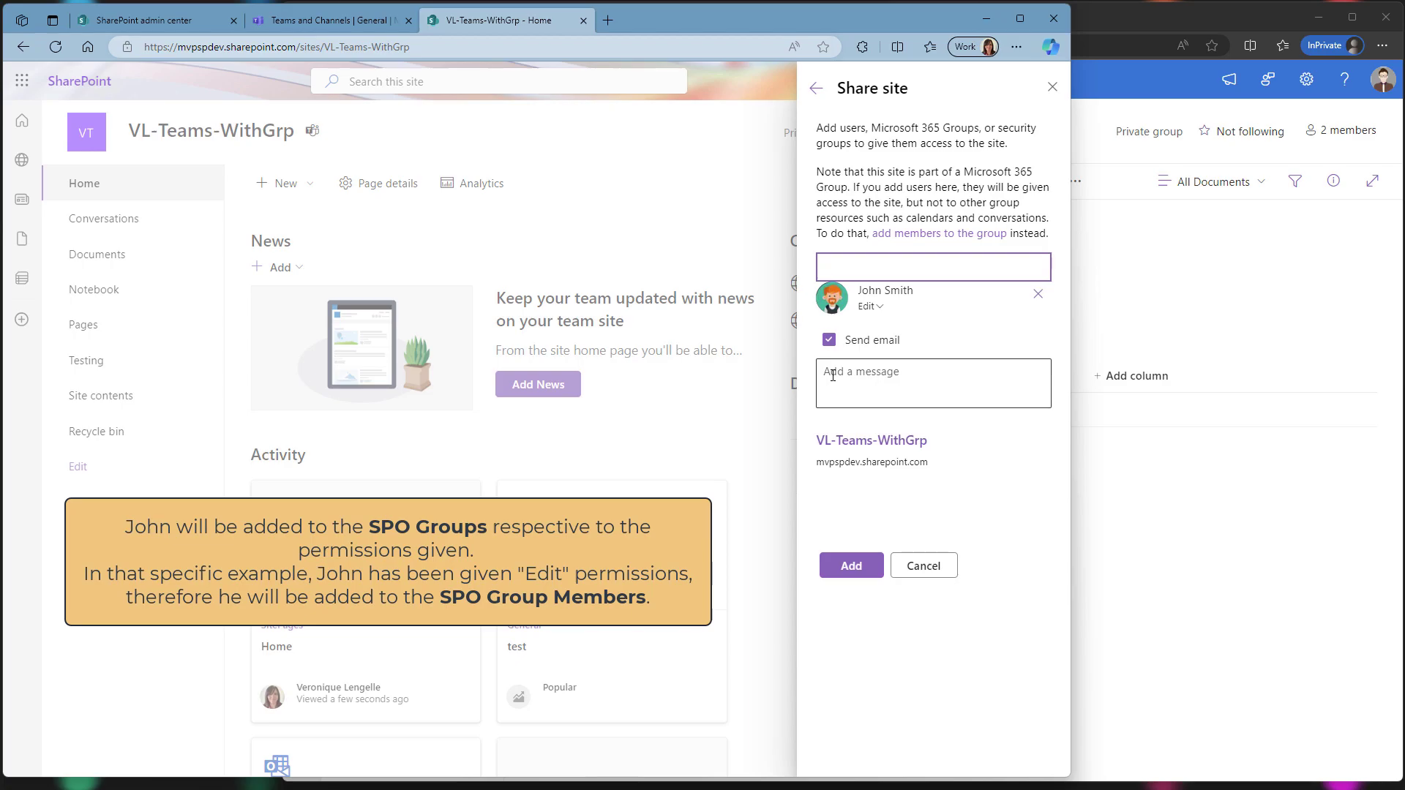
click(851, 566)
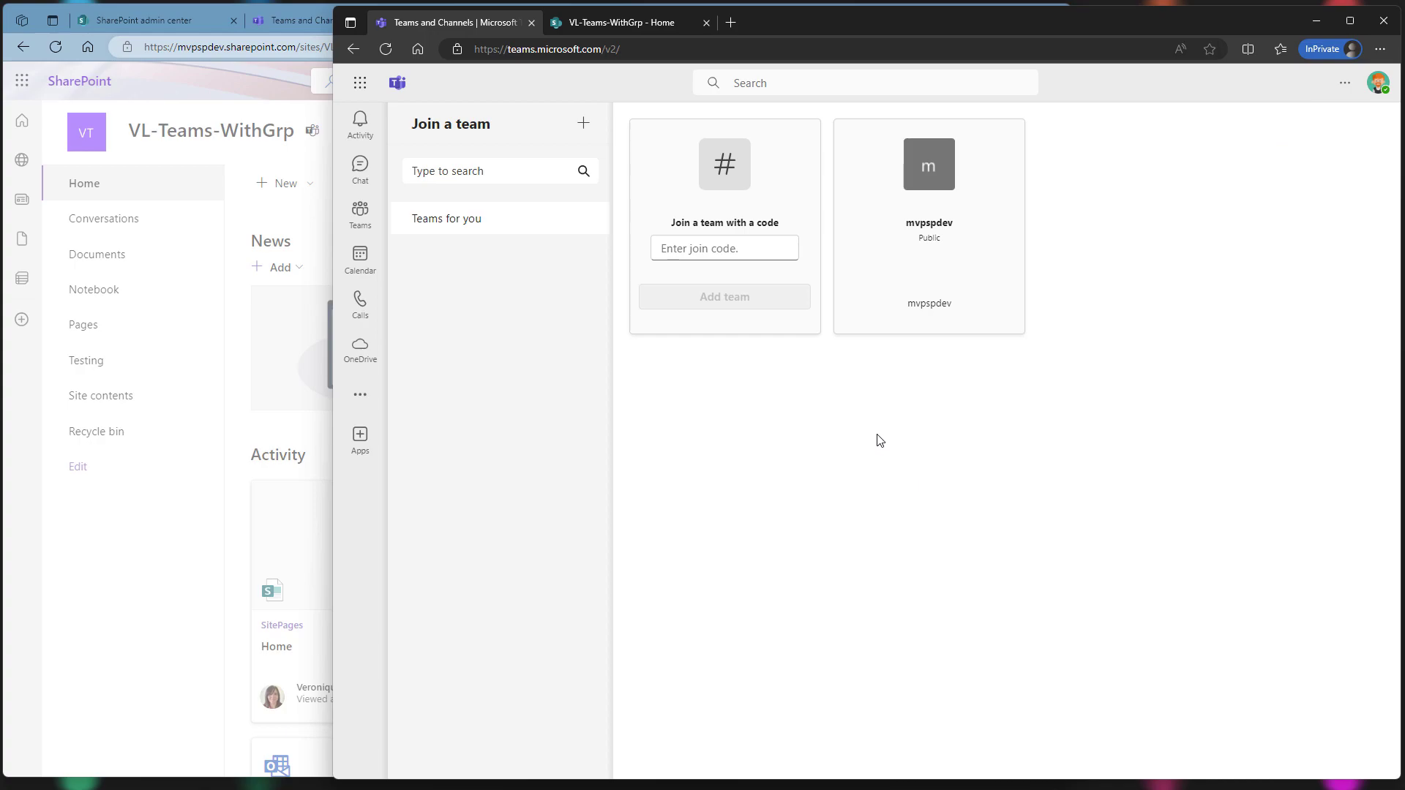
- As the site-only user in the InPrivate window, open the General folder in the VL-Teams-WithGrp Documents library
click(627, 29)
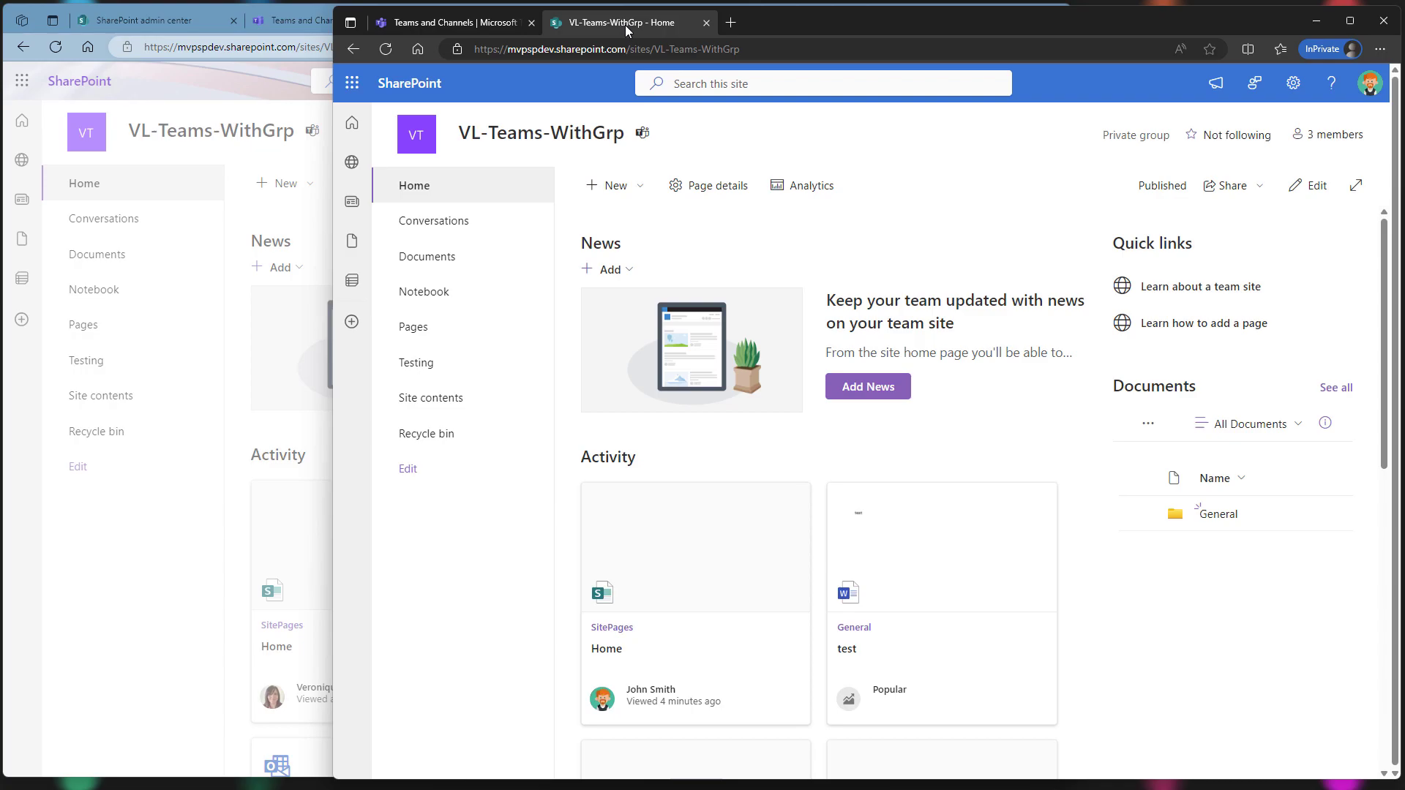
click(470, 263)
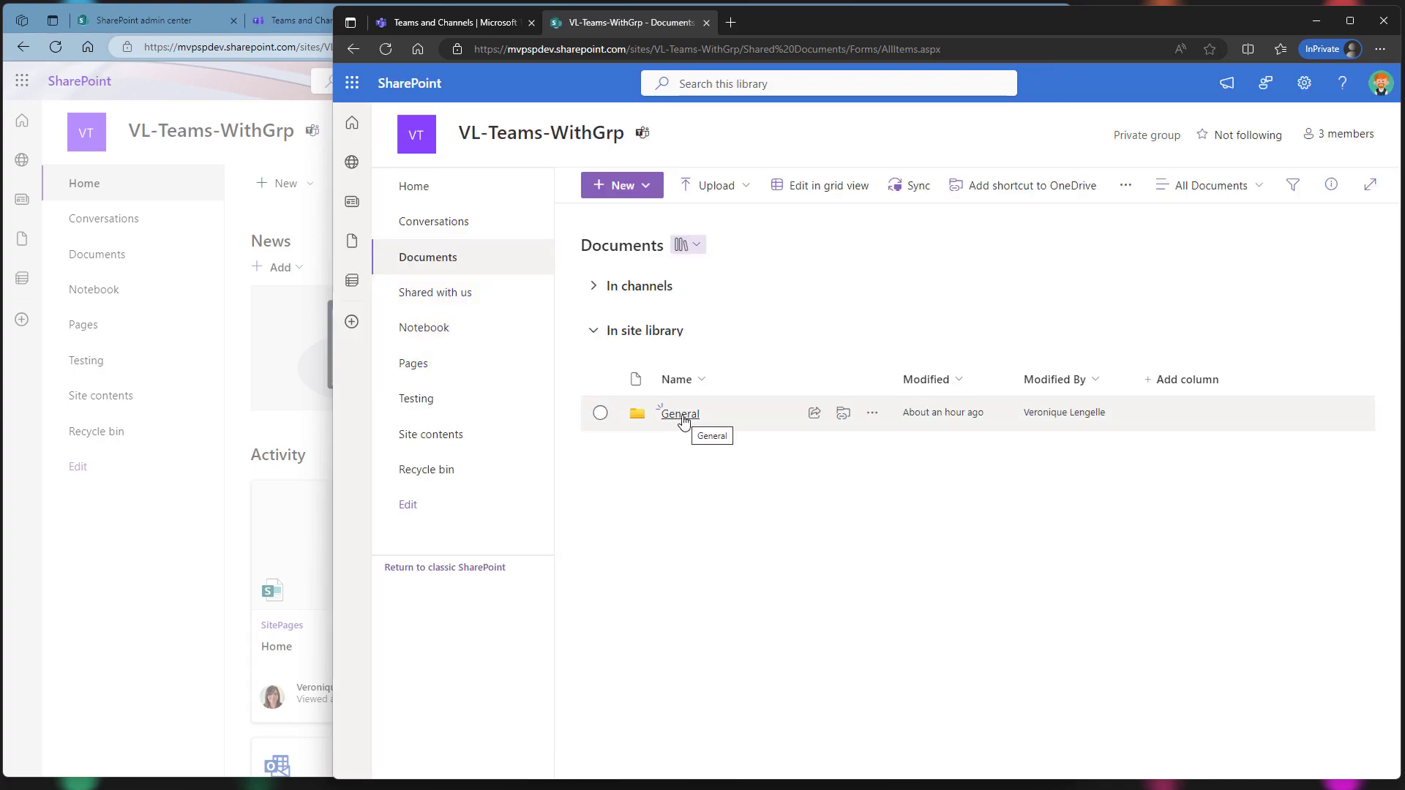
click(681, 414)
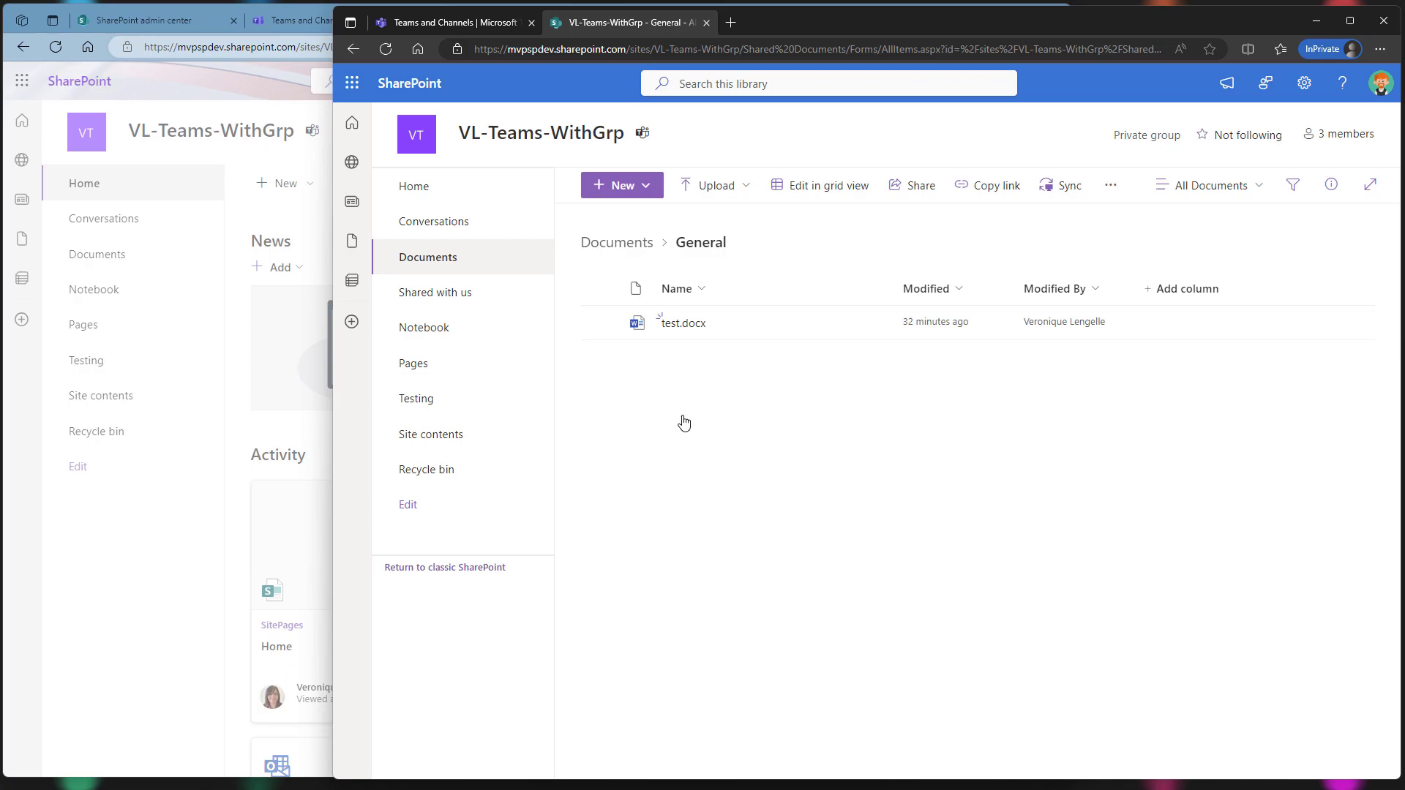
- Open test.docx, add a short text about some changes, check its save status and open its General folder location
click(682, 323)
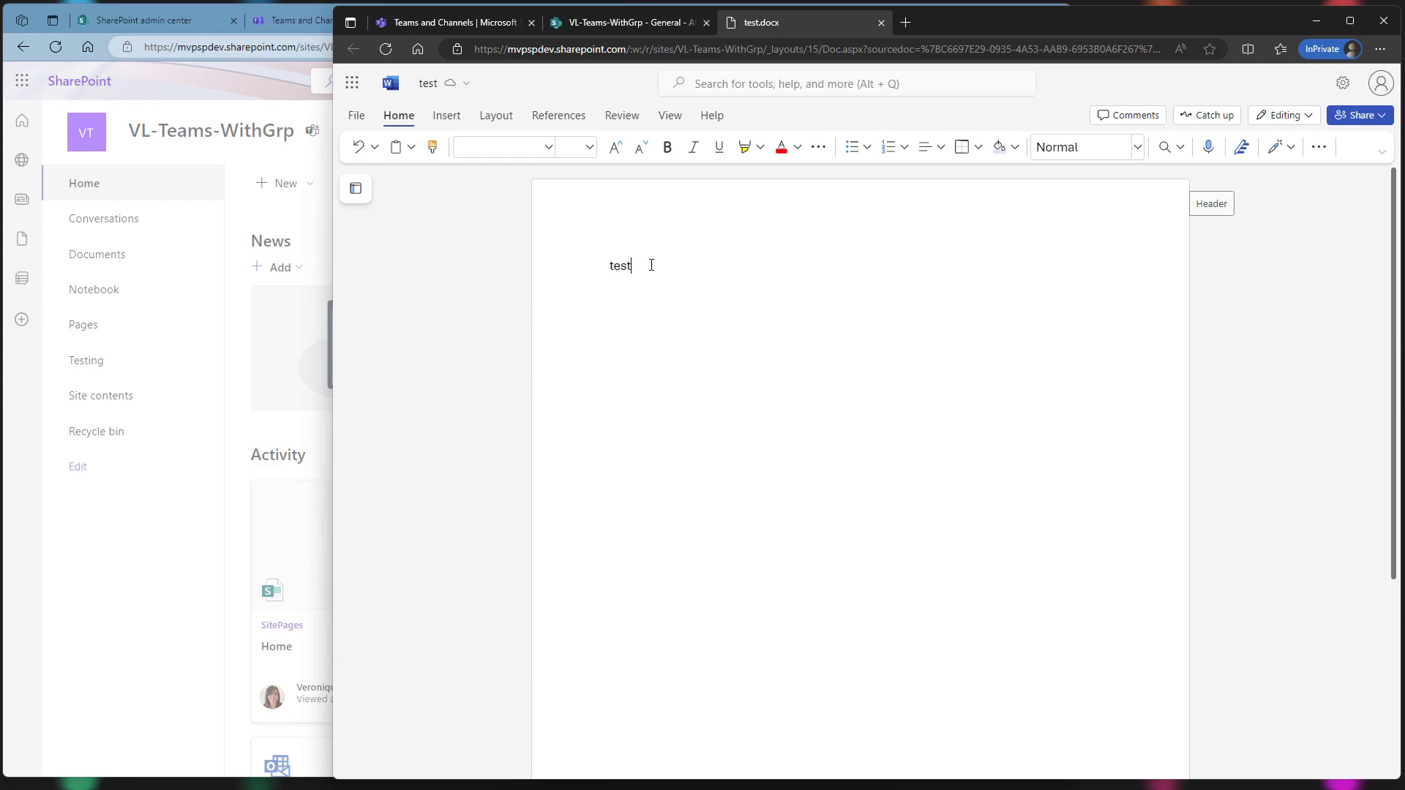
click(492, 89)
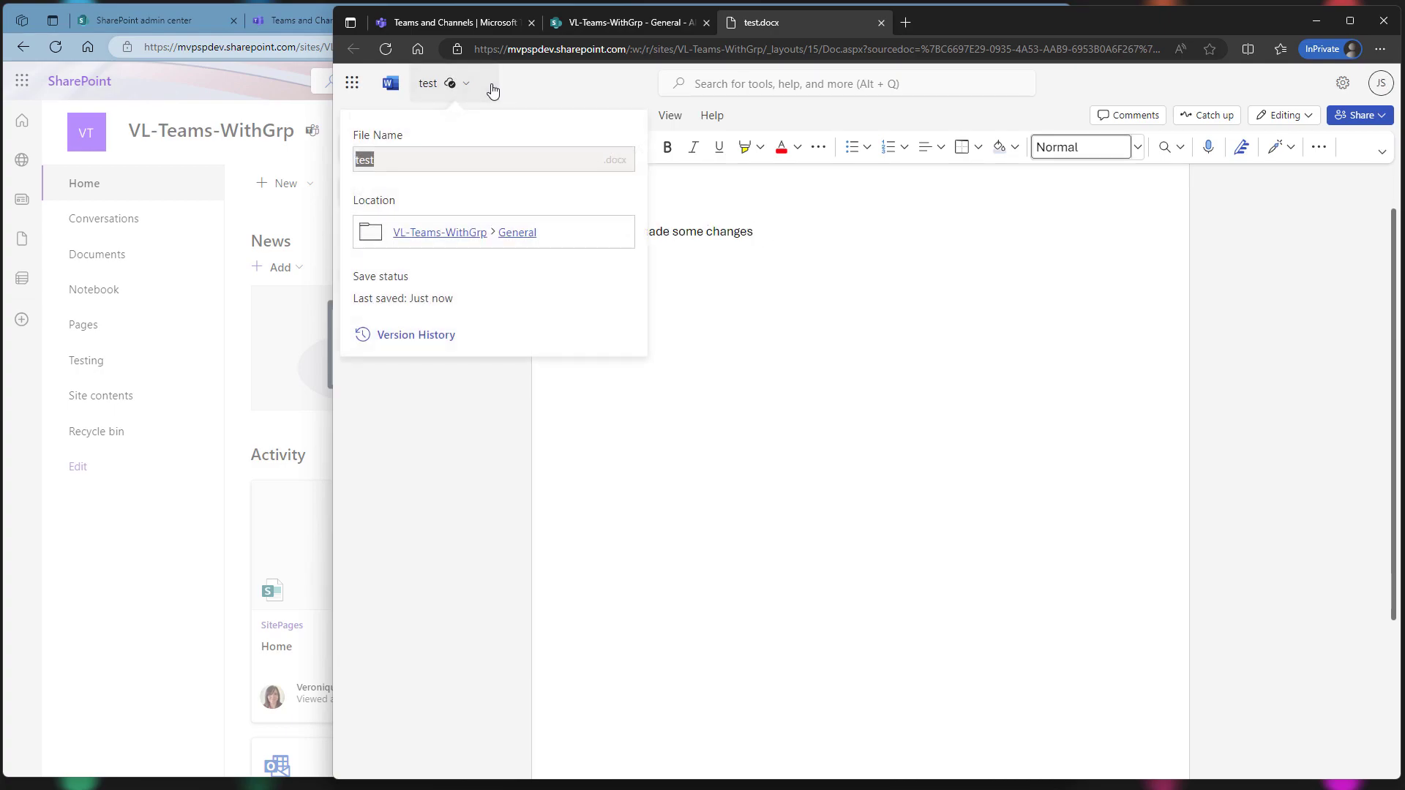
click(519, 234)
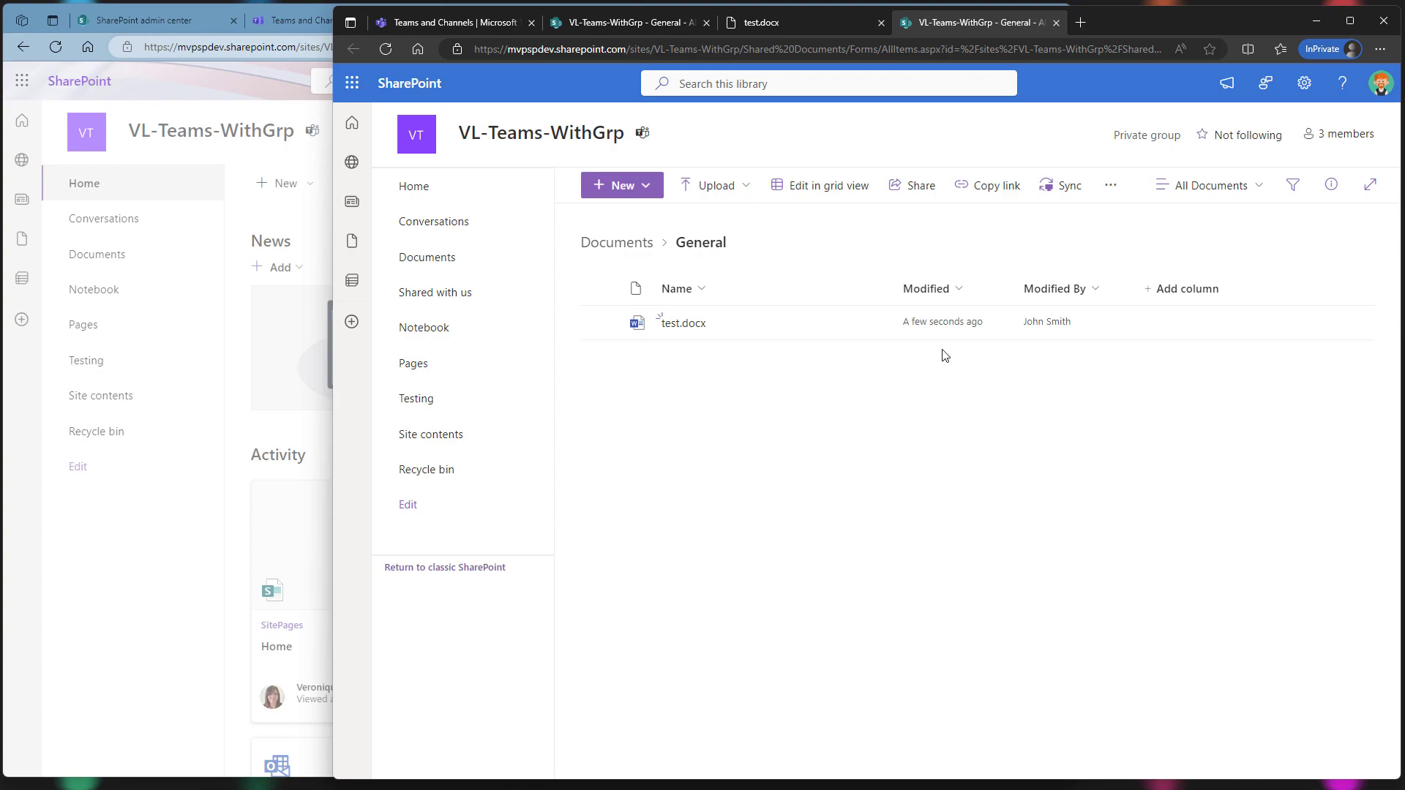
- Return to the Documents library and check whether the site-only user can load the team's channels
click(440, 259)
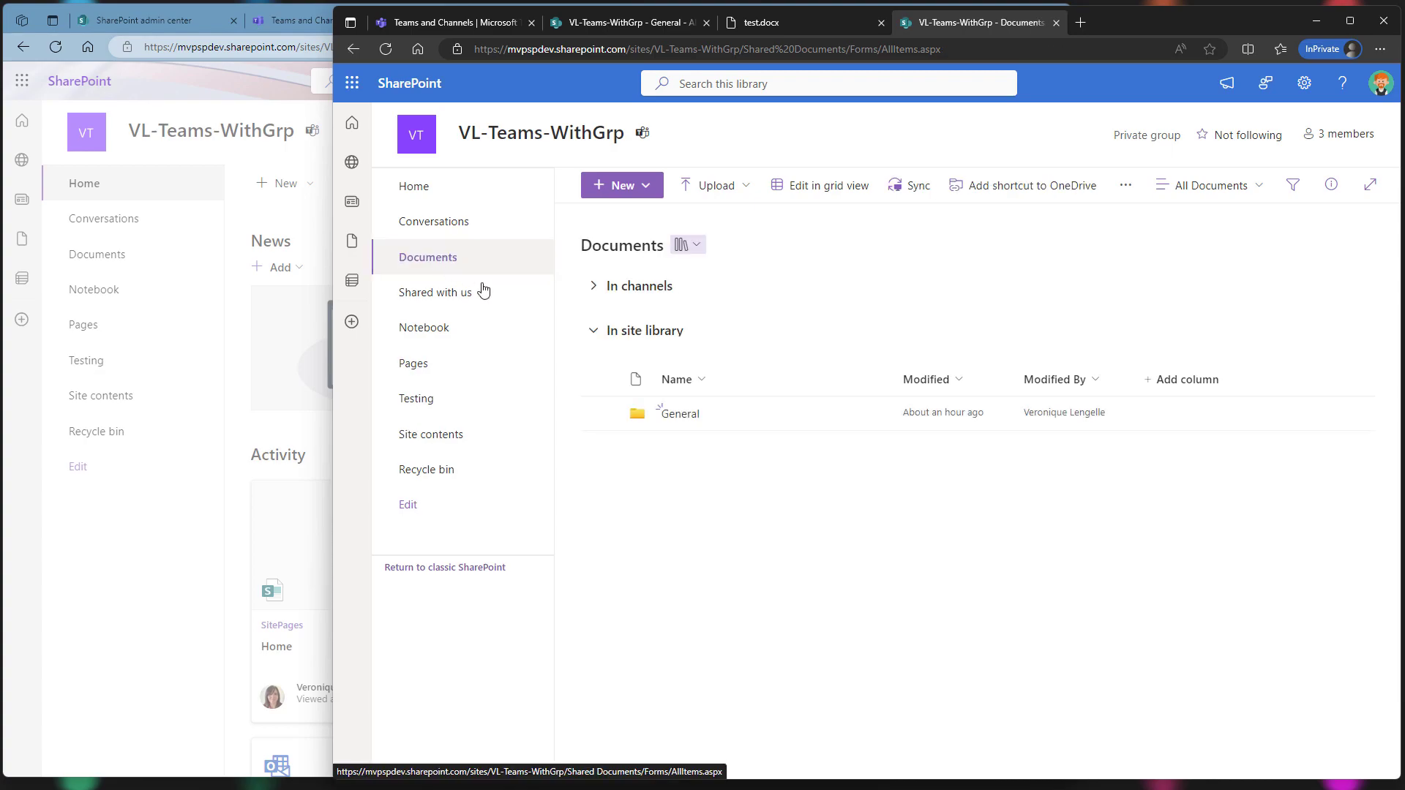
click(594, 287)
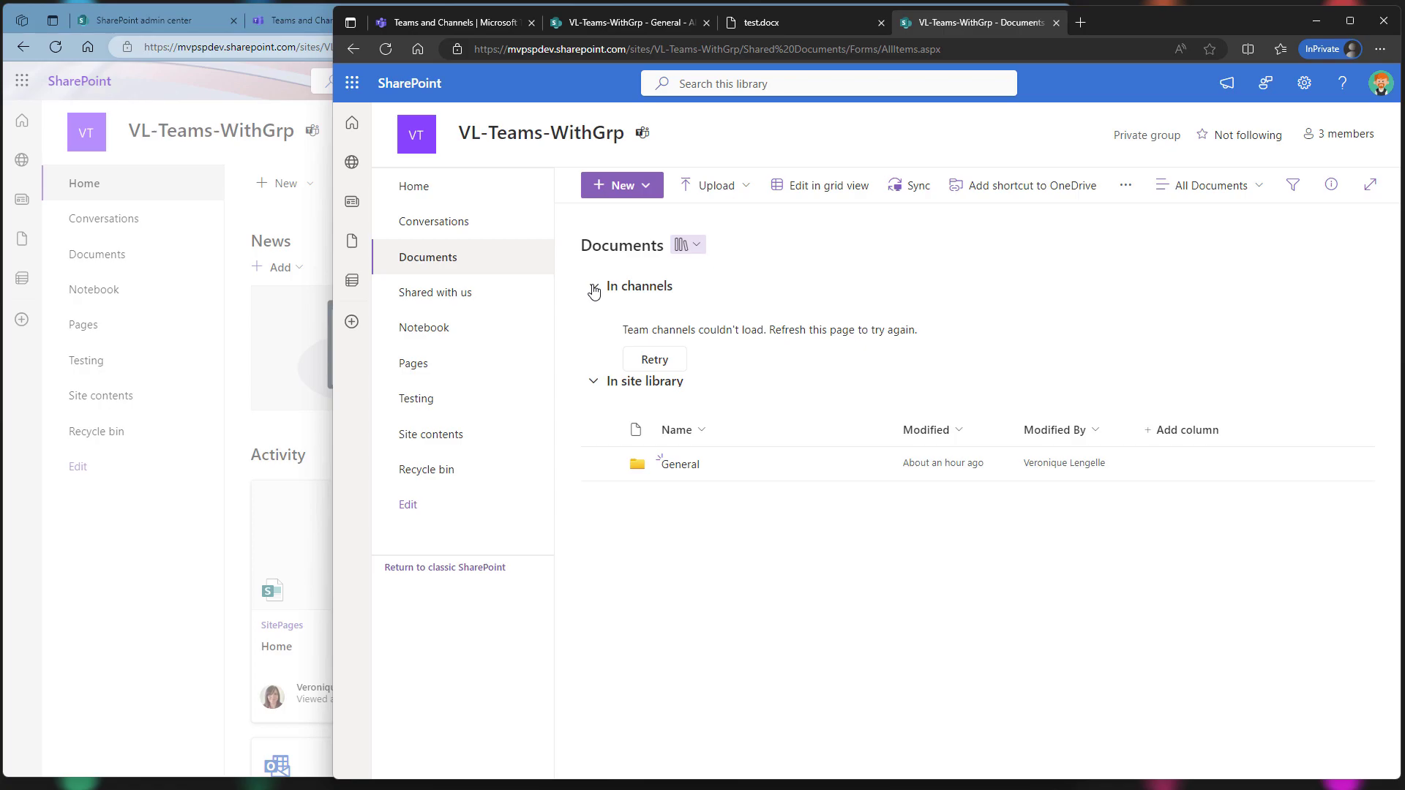
click(594, 288)
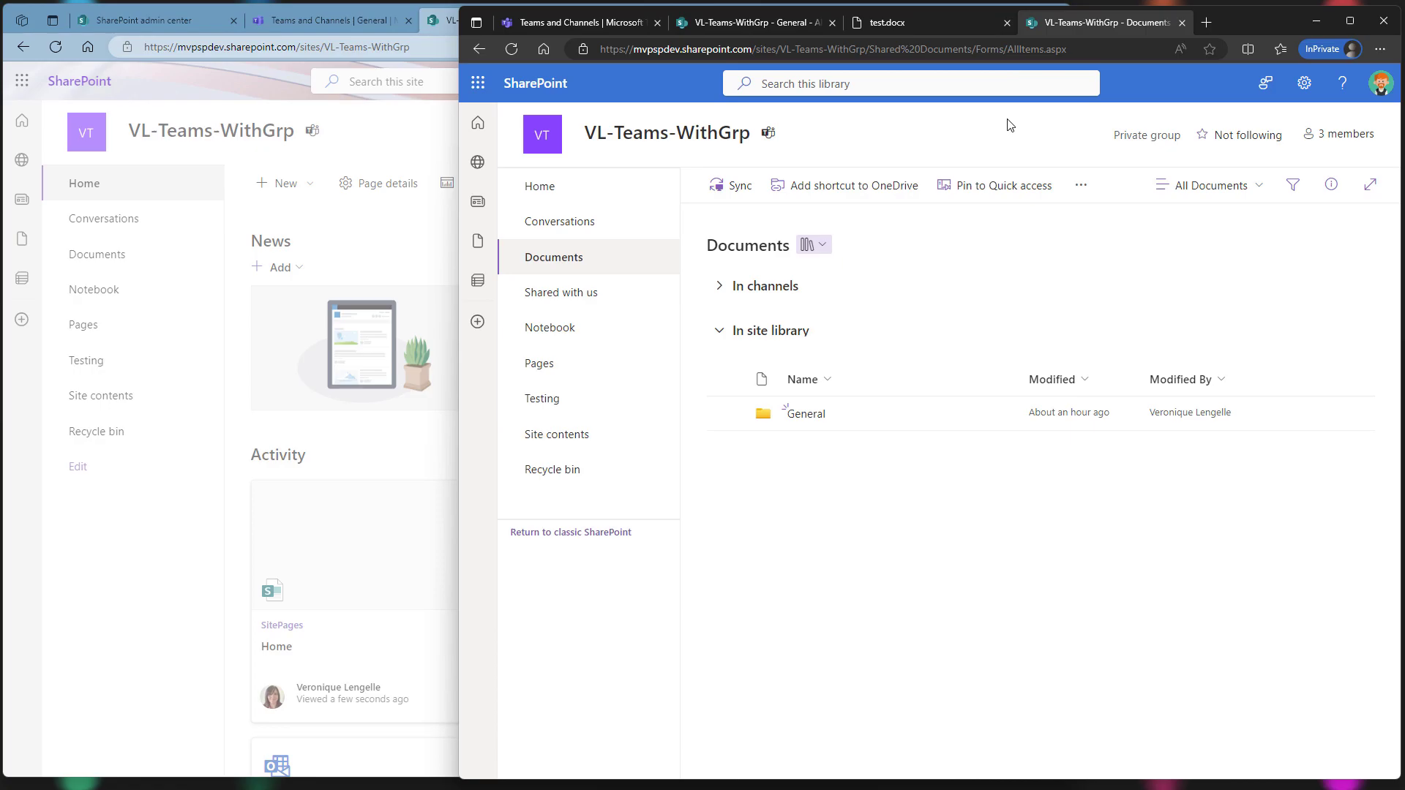